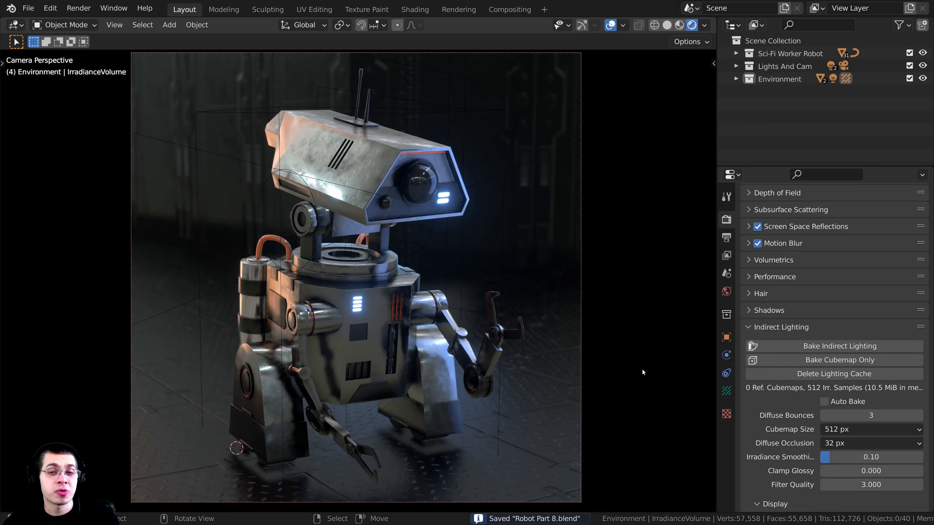
Split the 3D viewport horizontally and turn the new lower area into a Timeline
middle_click_drag(584, 175, 589, 177, "shift")
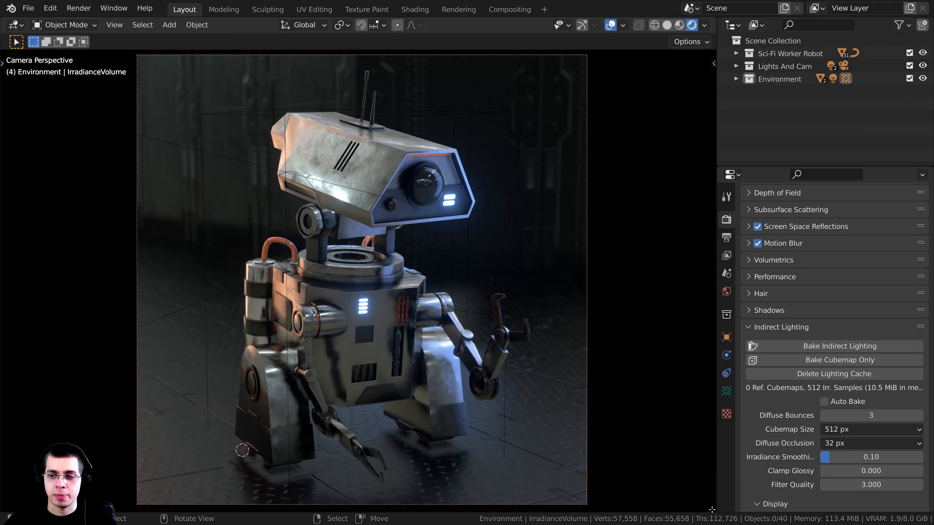
left_click_drag(712, 504, 710, 396)
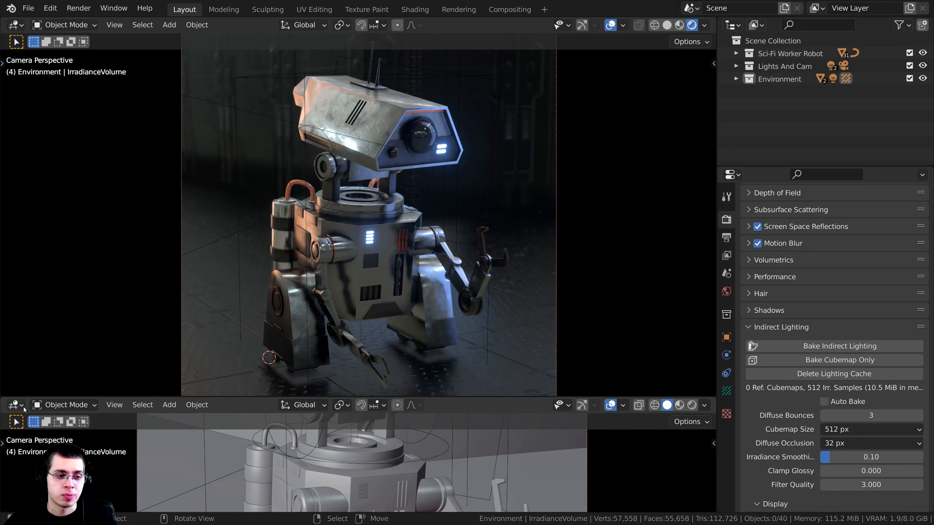
left_click(17, 405)
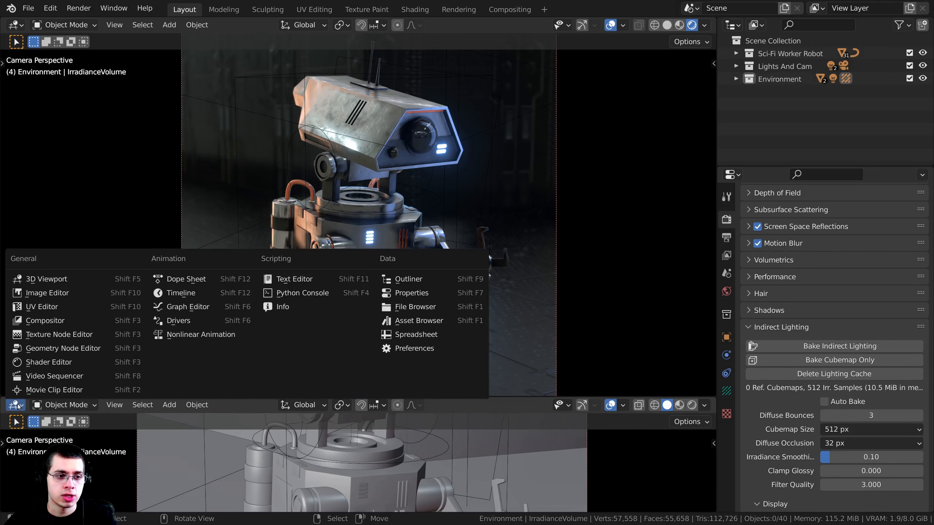
left_click(185, 296)
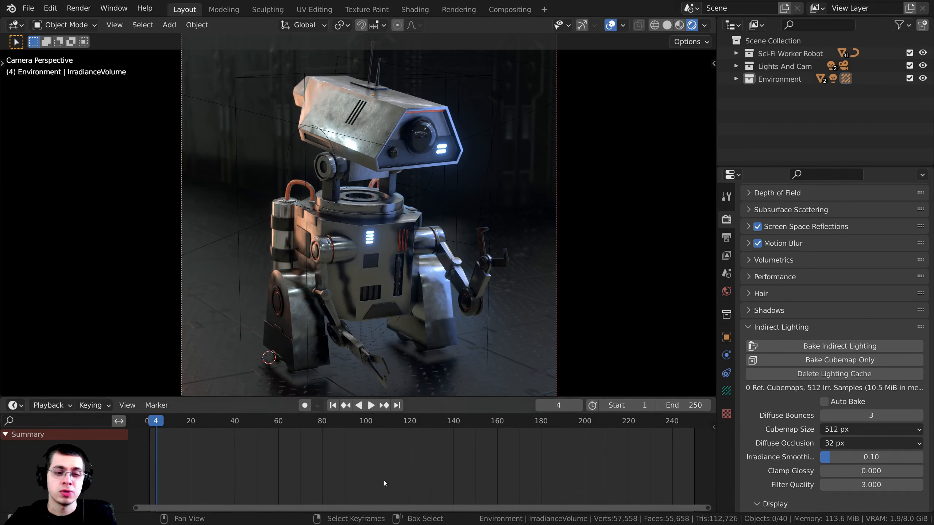
Set the animation's end frame to 400 and move the playhead to frame 56
scroll(383, 480, "down", 5)
middle_click_drag(257, 462, 241, 464)
left_click(686, 406)
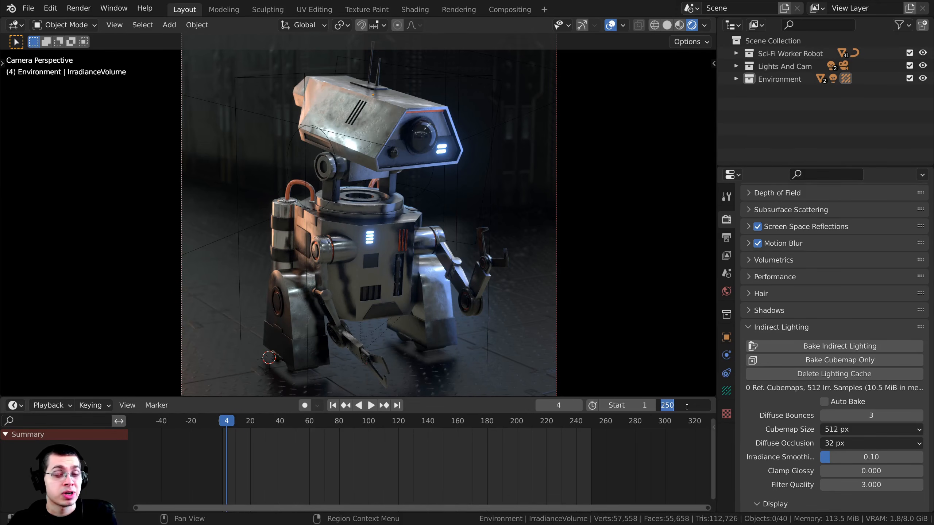
key("Return")
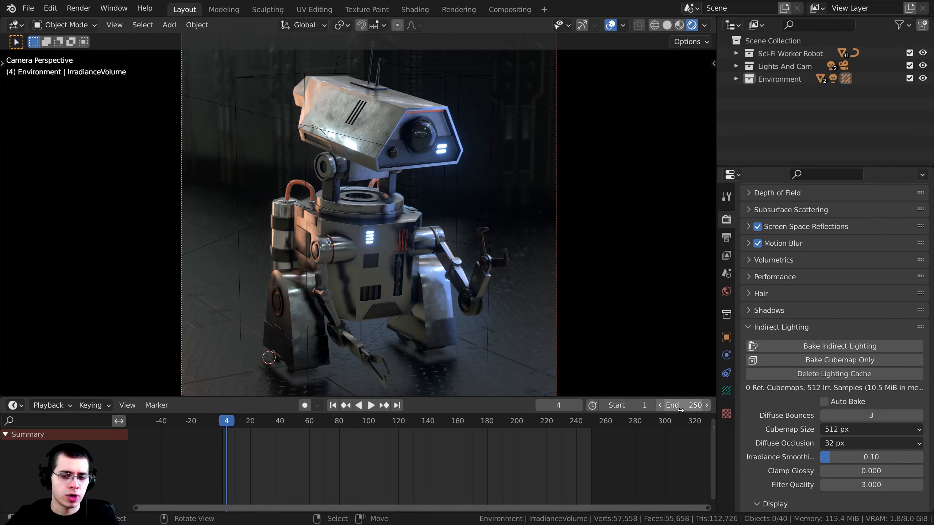
left_click(679, 405)
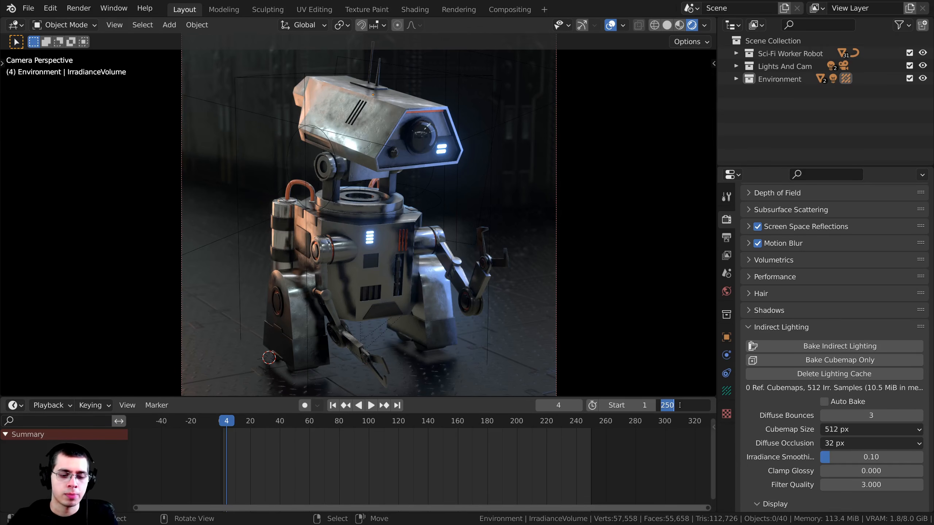
key("Return")
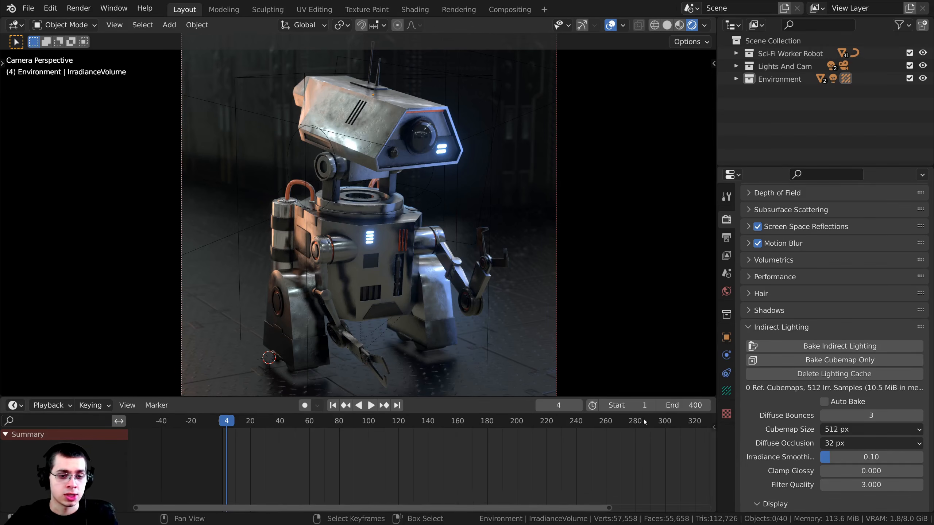
key("Home")
mouse_move(250, 460)
left_mouse_down()
mouse_move(548, 443)
mouse_move(211, 452)
mouse_move(249, 452)
left_mouse_up()
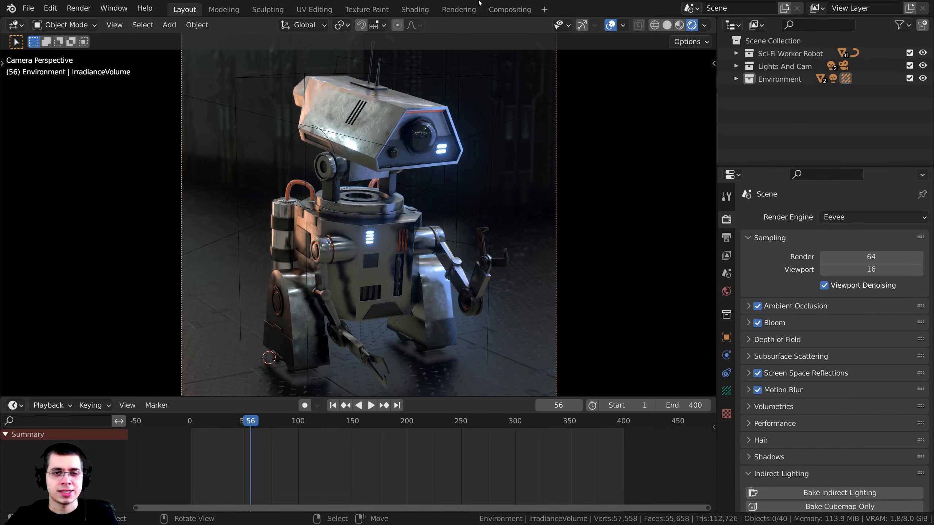
middle_click_drag(543, 221, 536, 232, "shift")
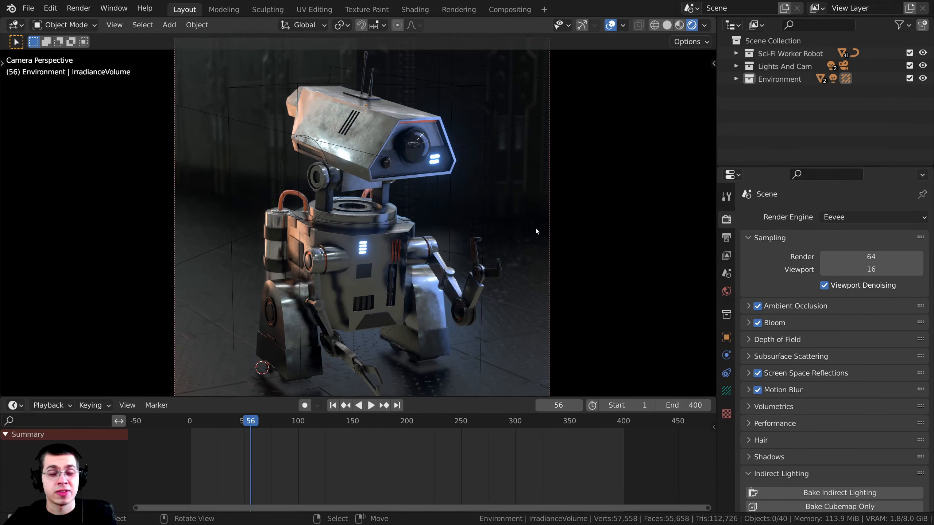
left_click(856, 217)
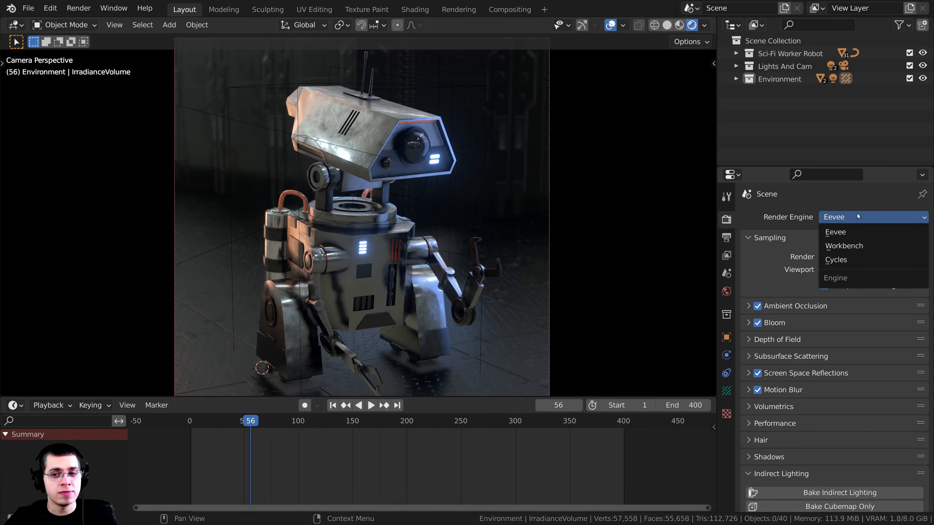
left_click(857, 217)
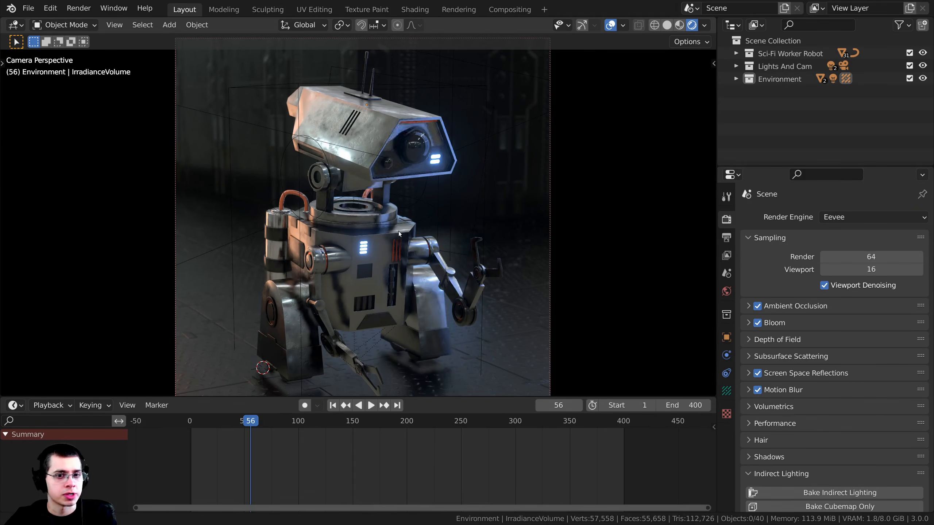
mouse_move(484, 184)
middle_mouse_down()
mouse_move(538, 174)
mouse_move(474, 190)
middle_mouse_up()
key("KP_0")
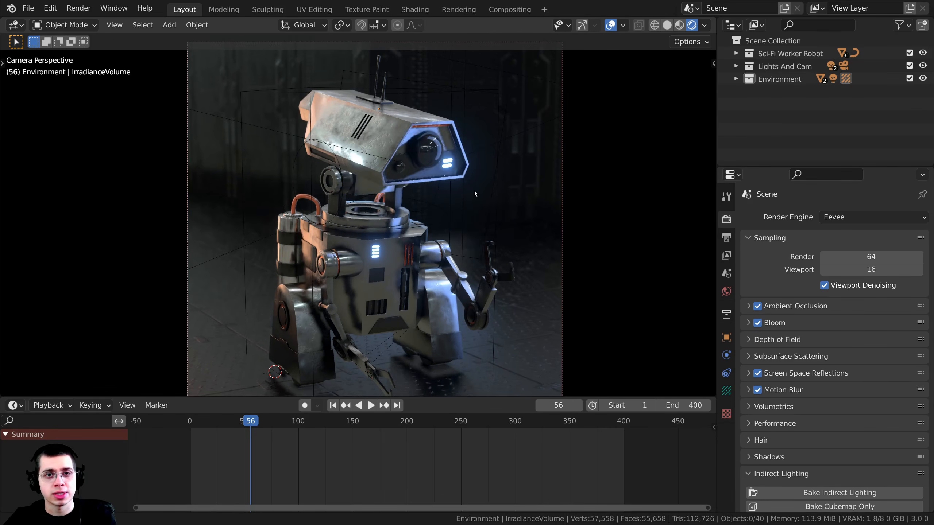
middle_click_drag(380, 171, 375, 168, "shift")
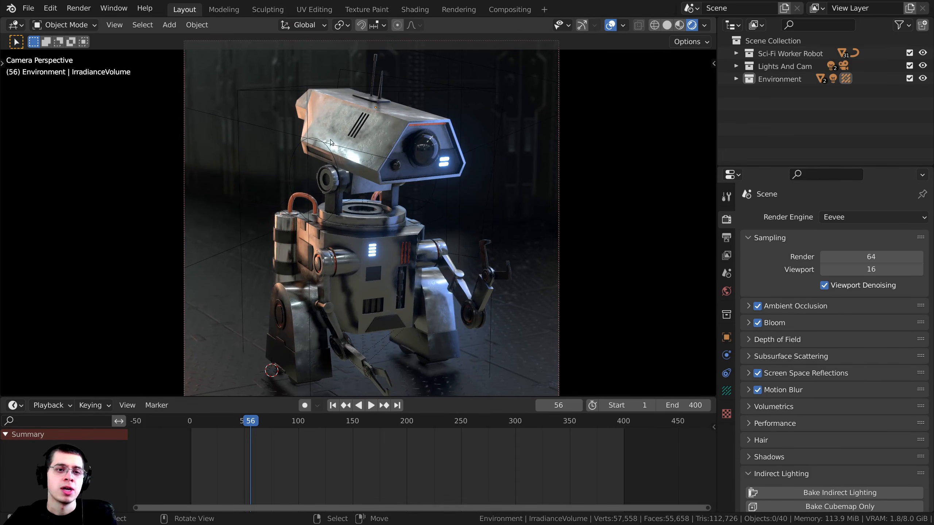
middle_click_drag(472, 167, 468, 166, "shift")
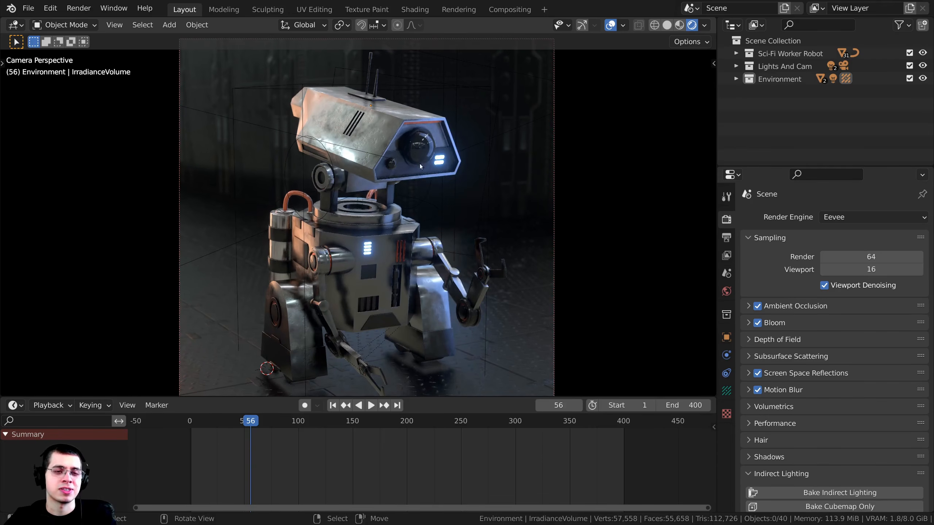
middle_click_drag(426, 290, 437, 293, "shift")
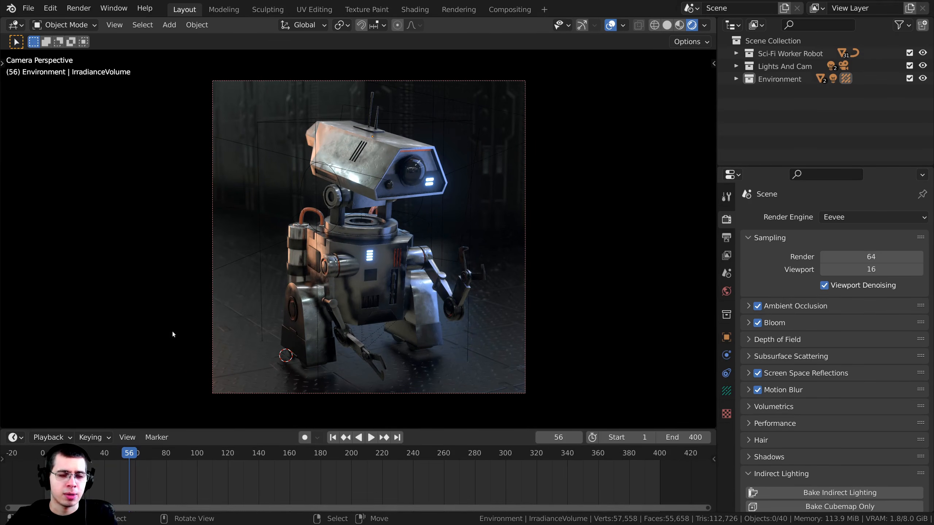
Select the camera and try moving it from a perspective view, cancelling the move and returning to the camera view
right_click(277, 79)
middle_click_drag(276, 80, 307, 117)
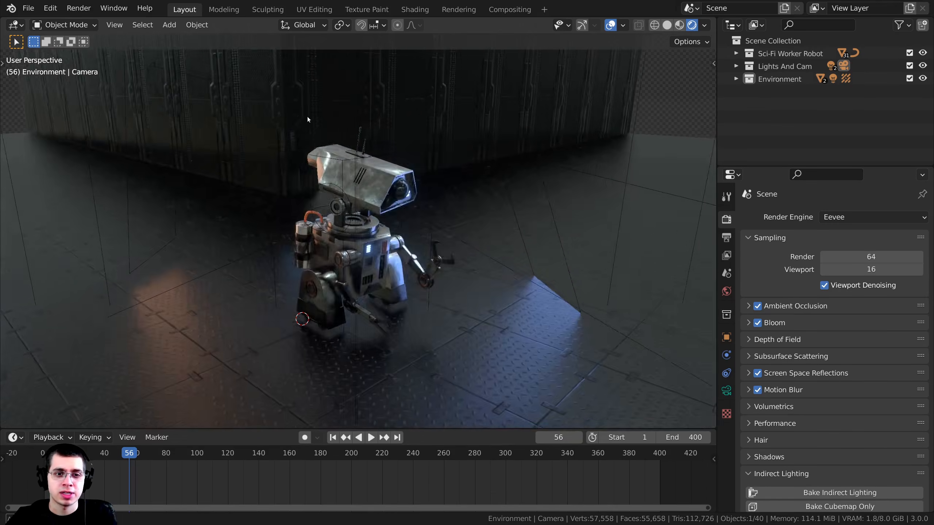
scroll(307, 117, "down", 4)
key("g")
right_click(460, 207)
key("KP_0")
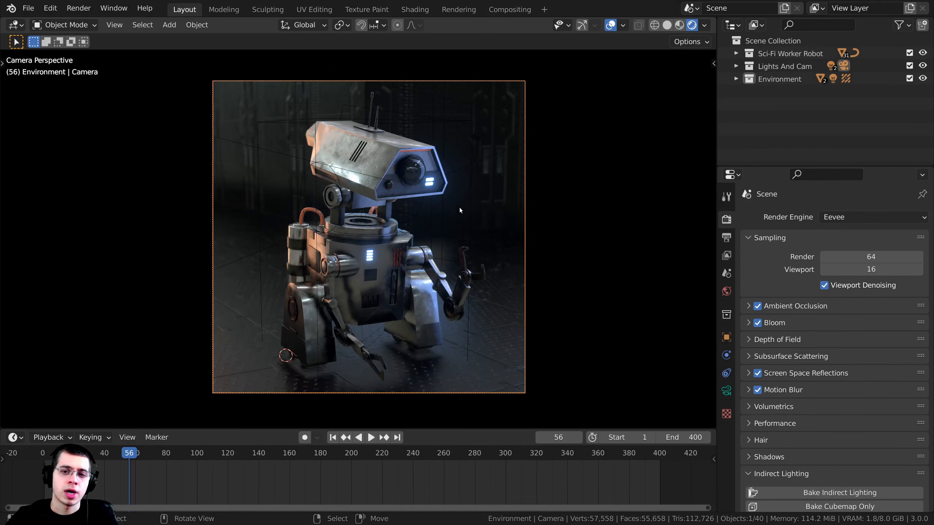
Set the render output resolution to 1920 × 1080 px
left_click(727, 238)
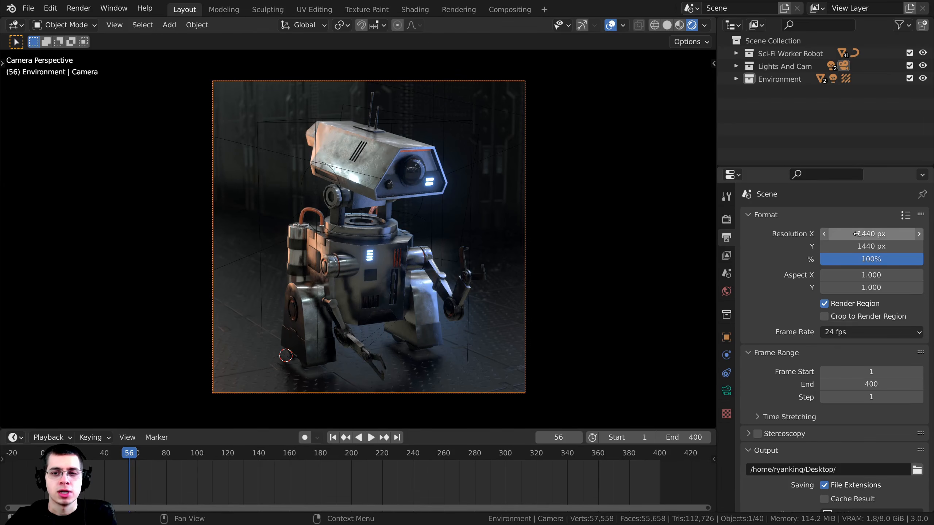
left_click(886, 233)
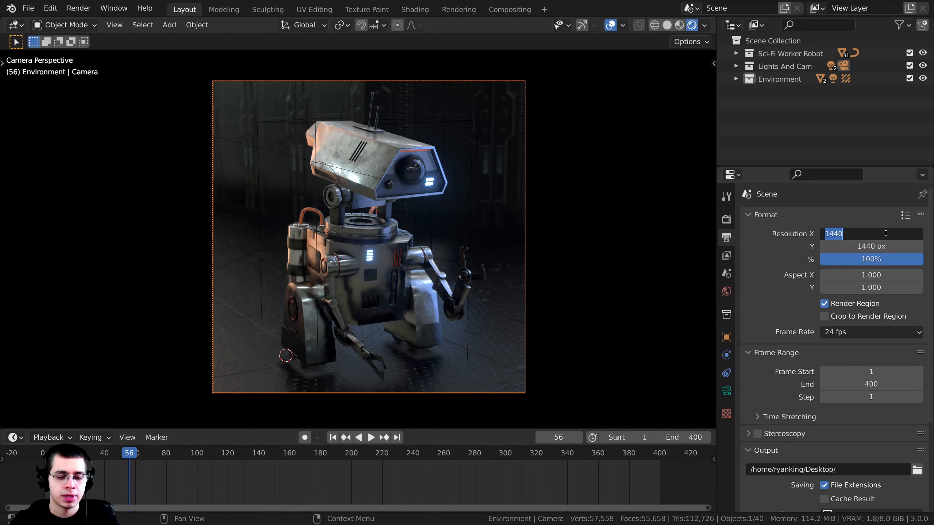
type("1920")
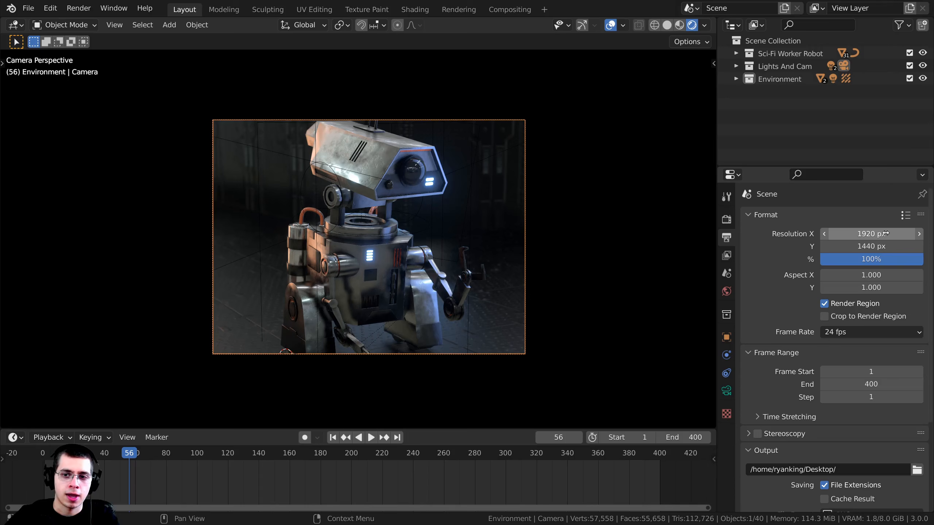
left_click(861, 246)
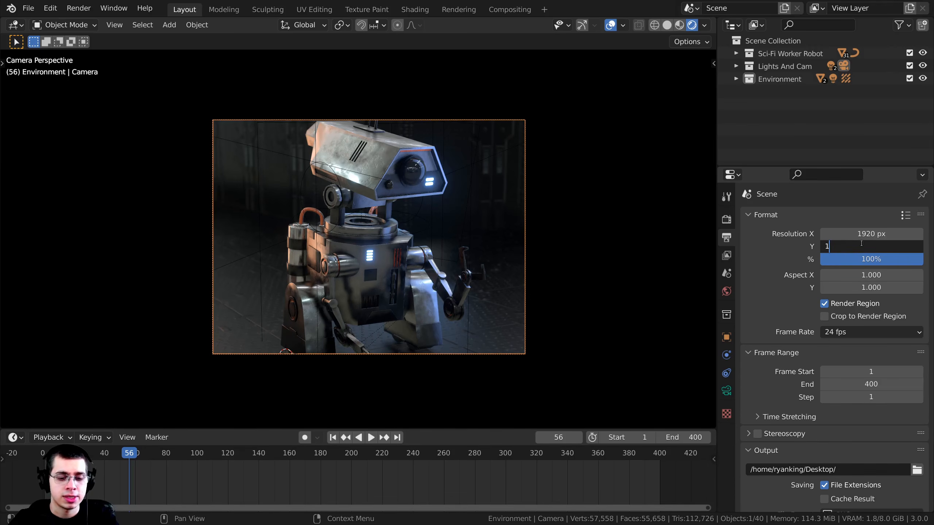
type("1080")
key("Return")
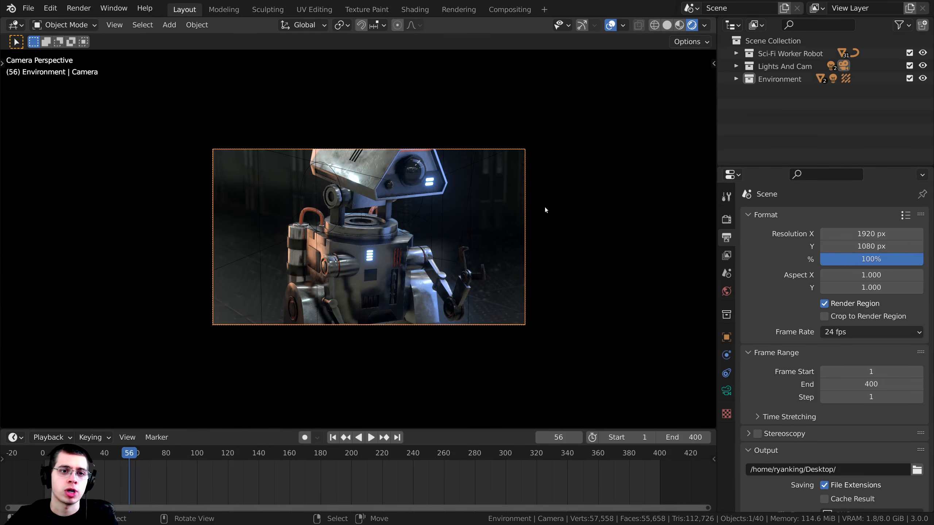
Set the output resolution percentage to 200%
scroll(546, 209, "up", 4)
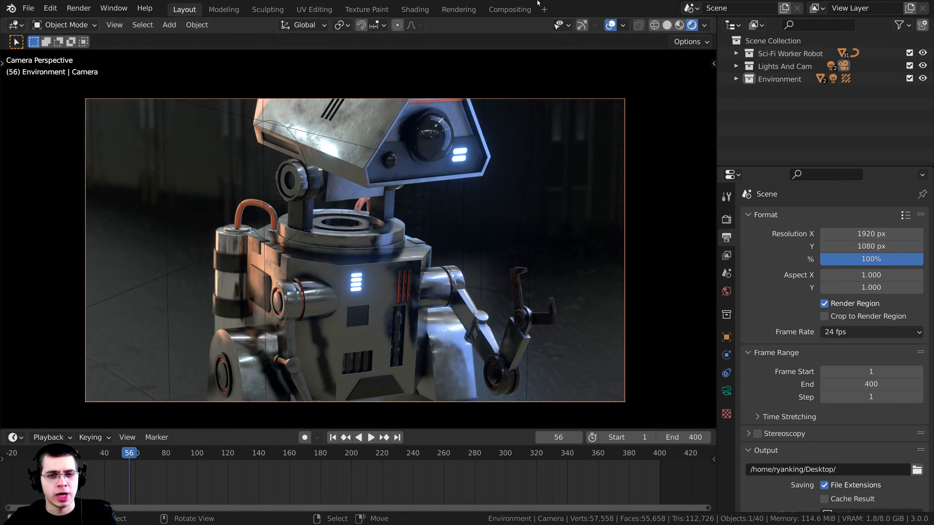
middle_click_drag(532, 192, 575, 203, "shift")
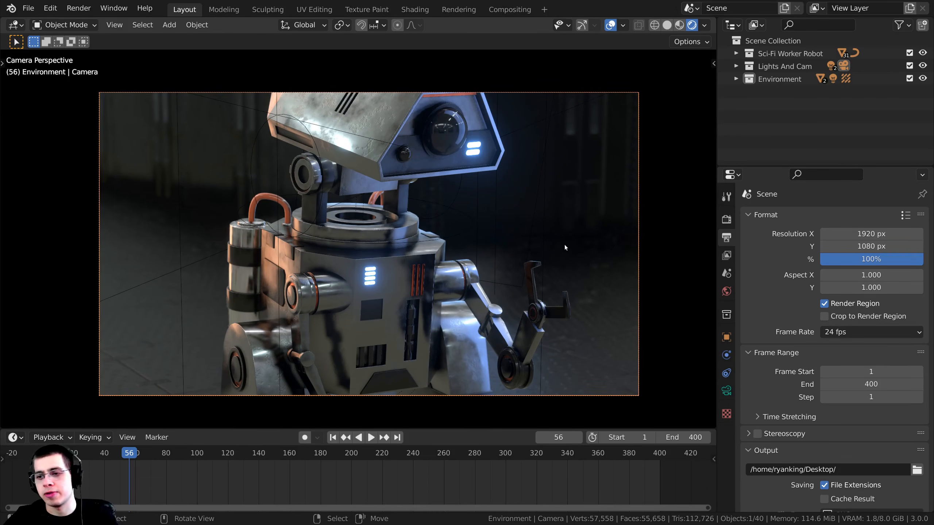
scroll(493, 201, "down", 1)
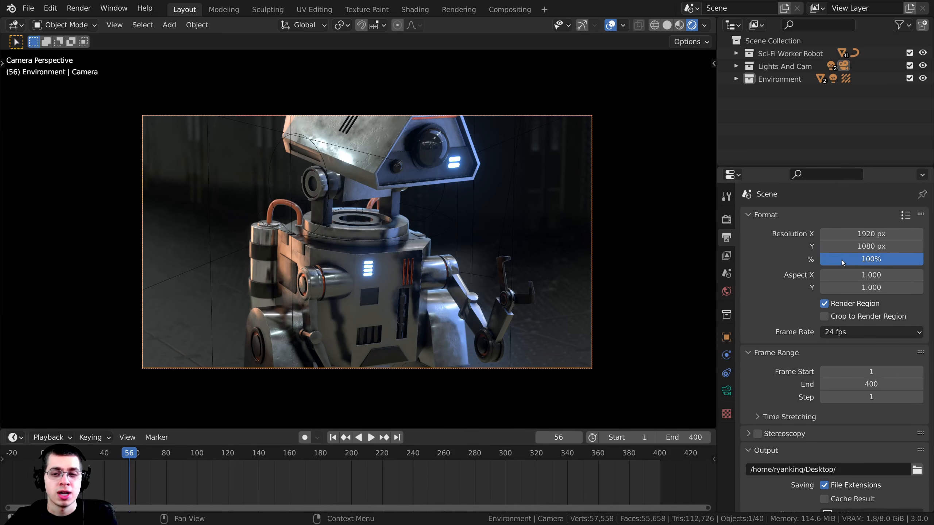
left_click(832, 258)
type("200")
key("Return")
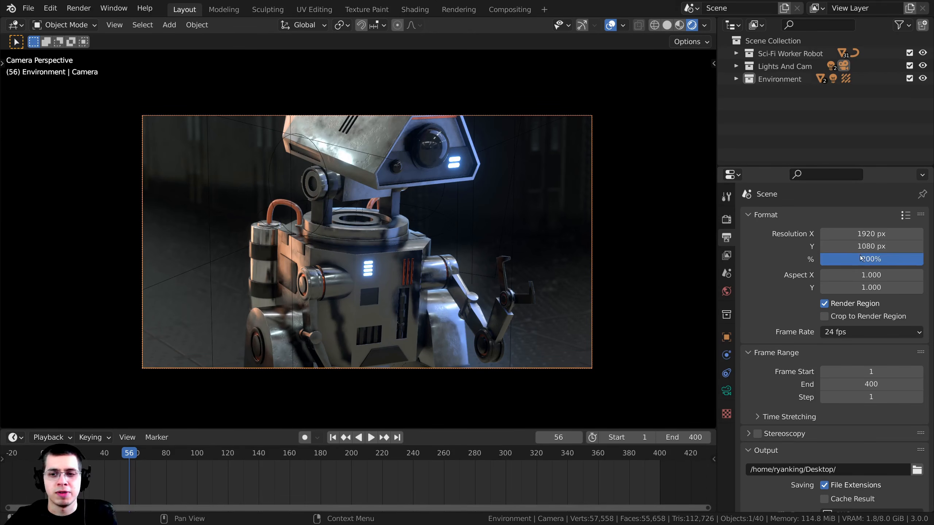
left_click(836, 260)
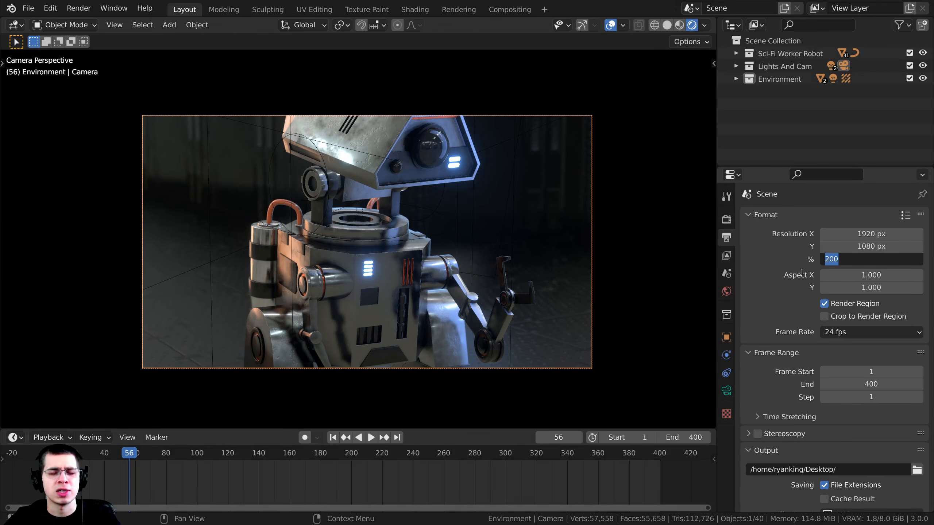
key("Return")
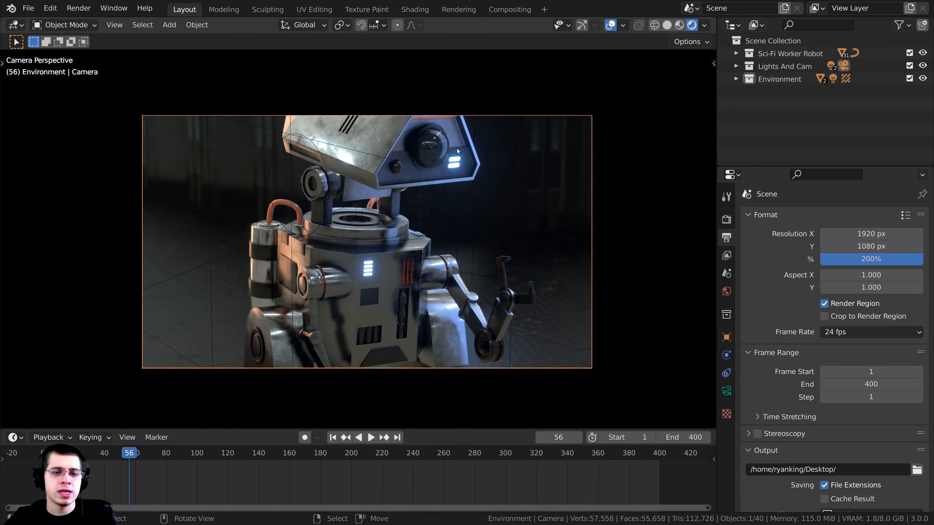
Render frame 56 as a still image, look over the result, and return to the 3D viewport
key("F12")
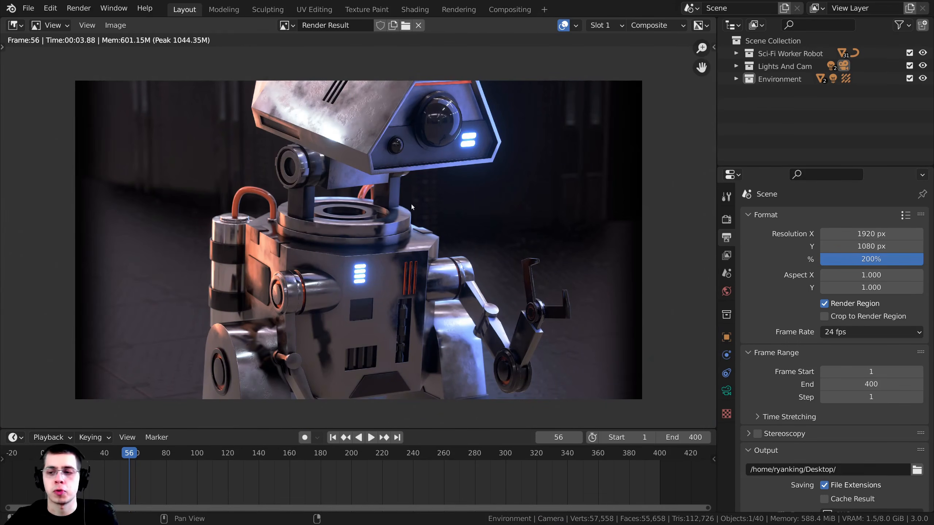
middle_click_drag(412, 204, 421, 131)
key("Escape")
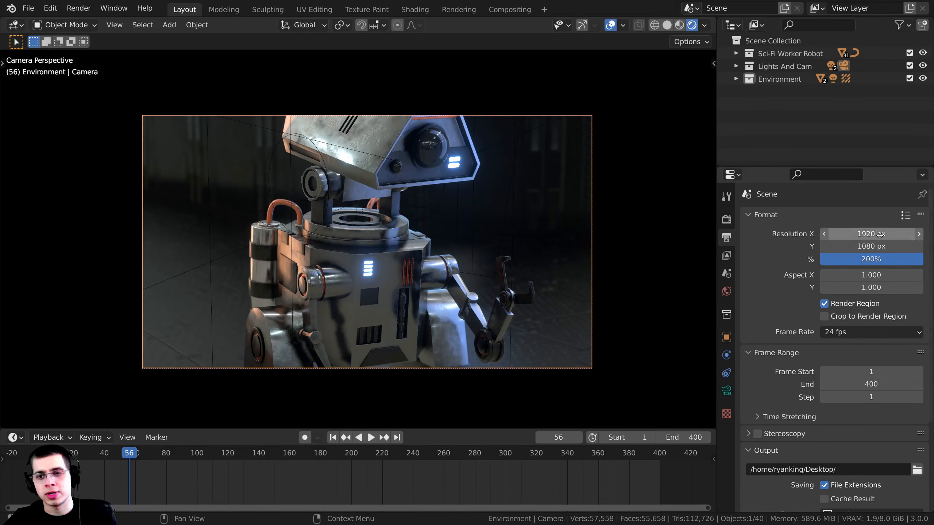
Move the camera back along its local Z axis until the whole robot fits inside the frame
middle_click_drag(571, 184, 559, 186, "shift")
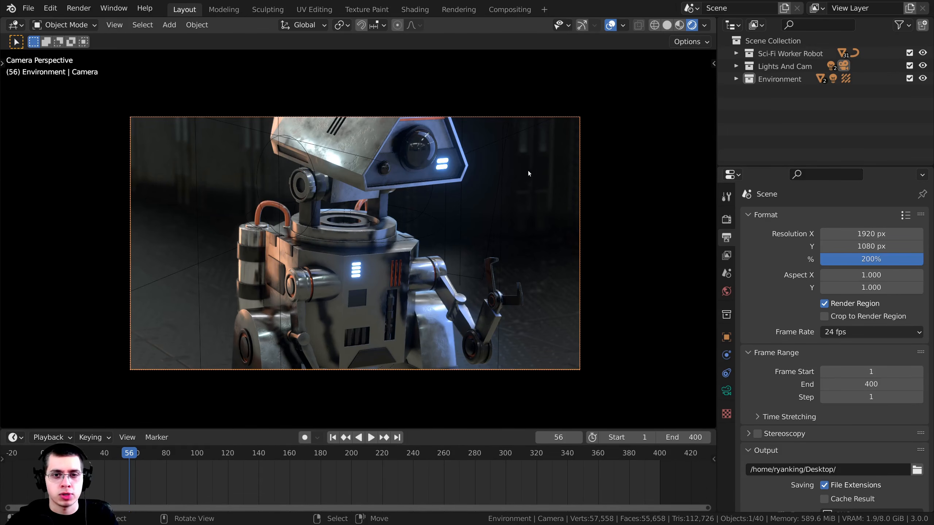
key("KP_0")
key("KP_0")
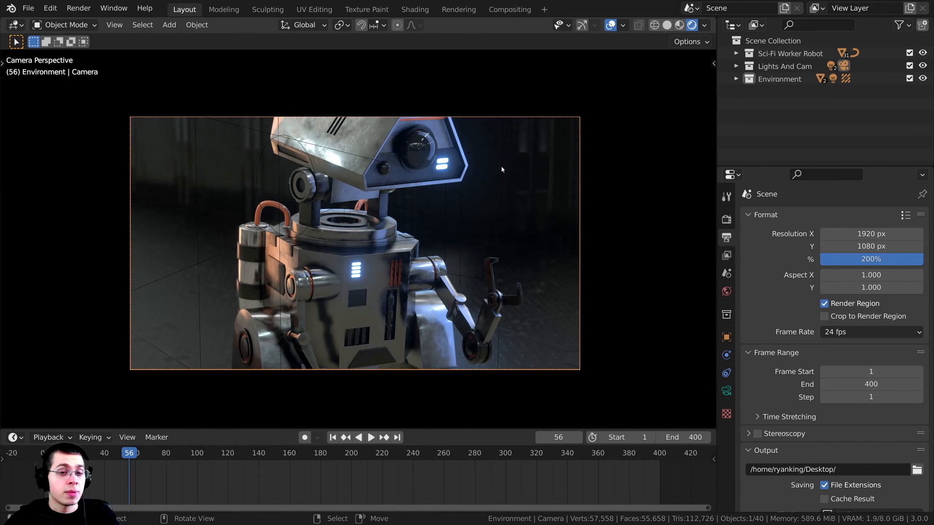
key("g")
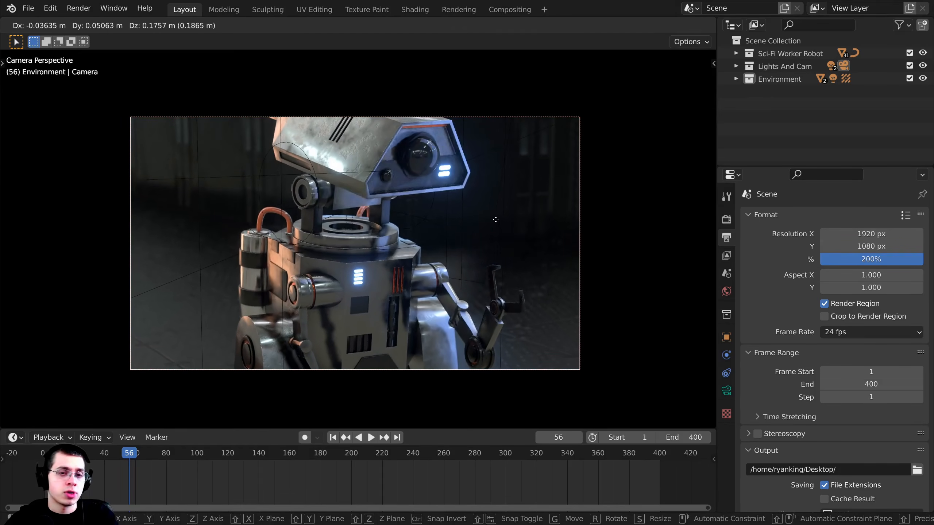
key("z")
key("z")
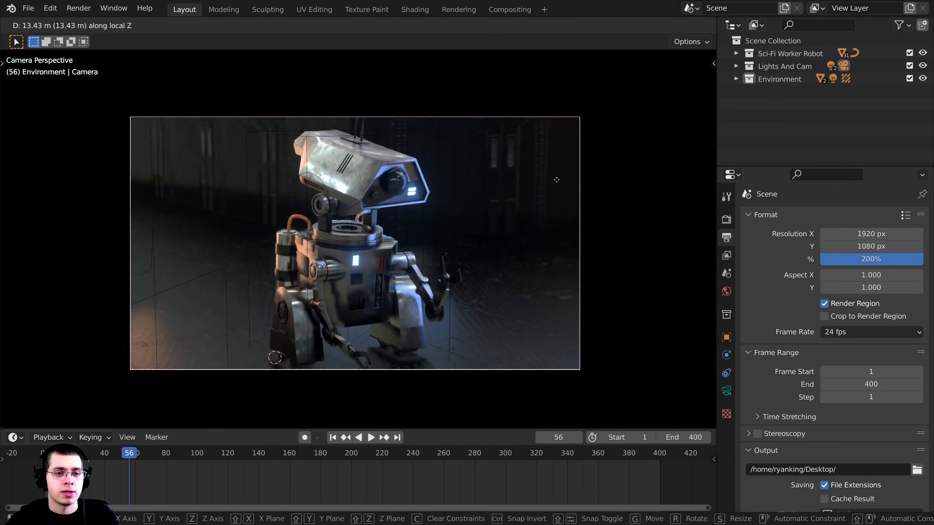
left_click(558, 215)
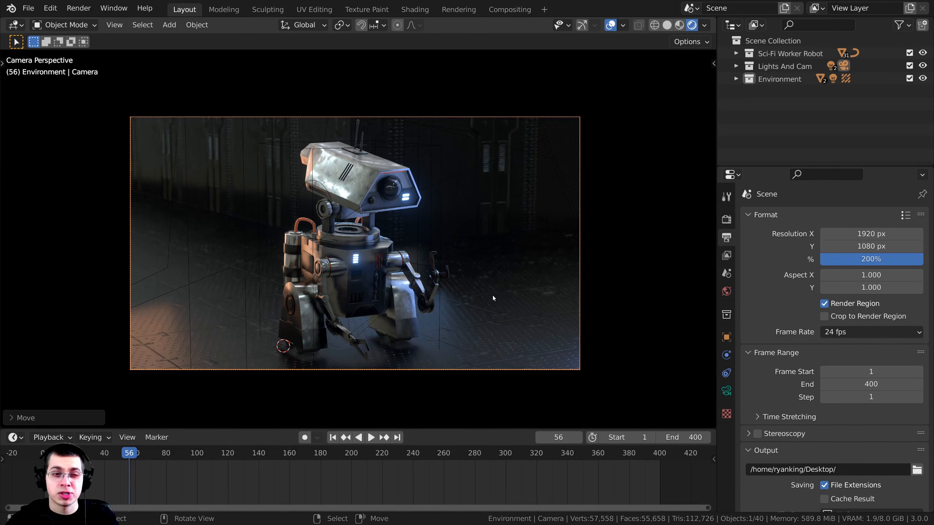
Rotate the camera slightly with the trackball rotation to reframe the robot in the shot
key("r")
key("r")
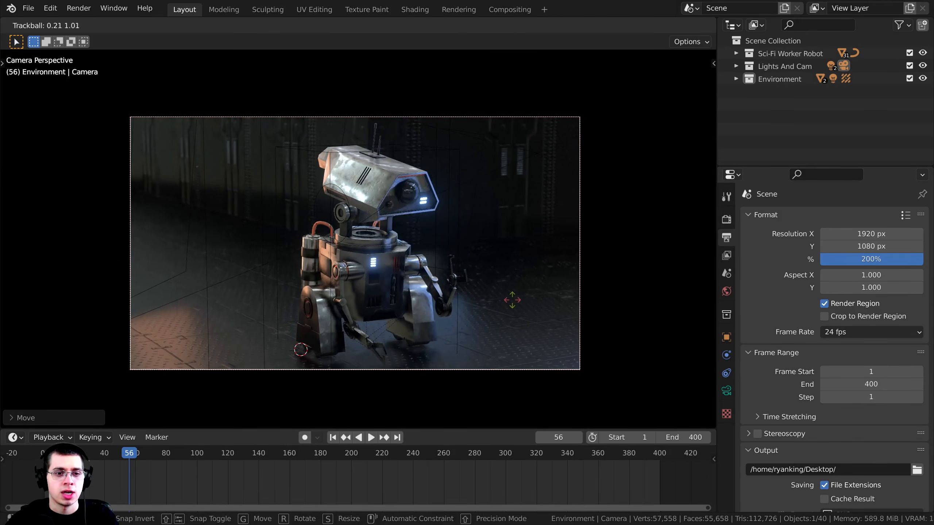
left_click(512, 300)
scroll(258, 263, "up", 2)
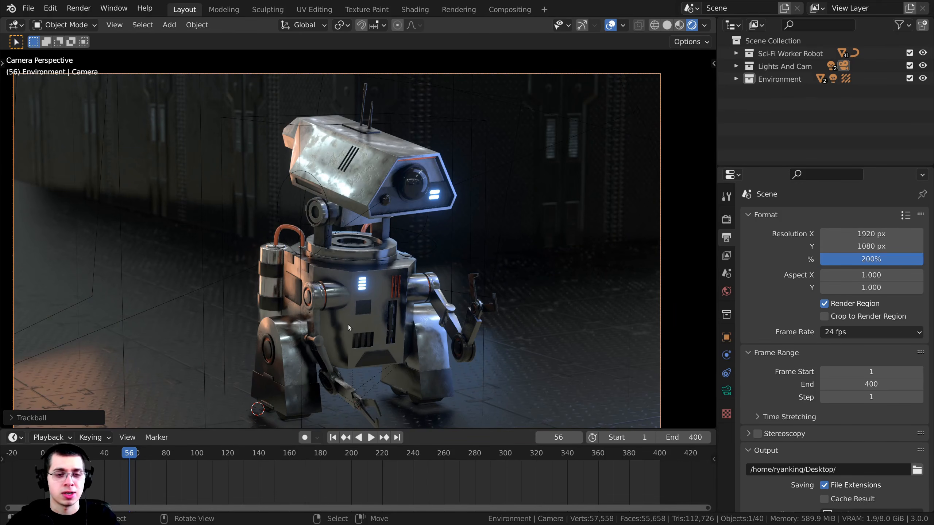
Select the Robot Main Controller and move it along the global Y axis until the robot is out of the camera frame
left_click(484, 323)
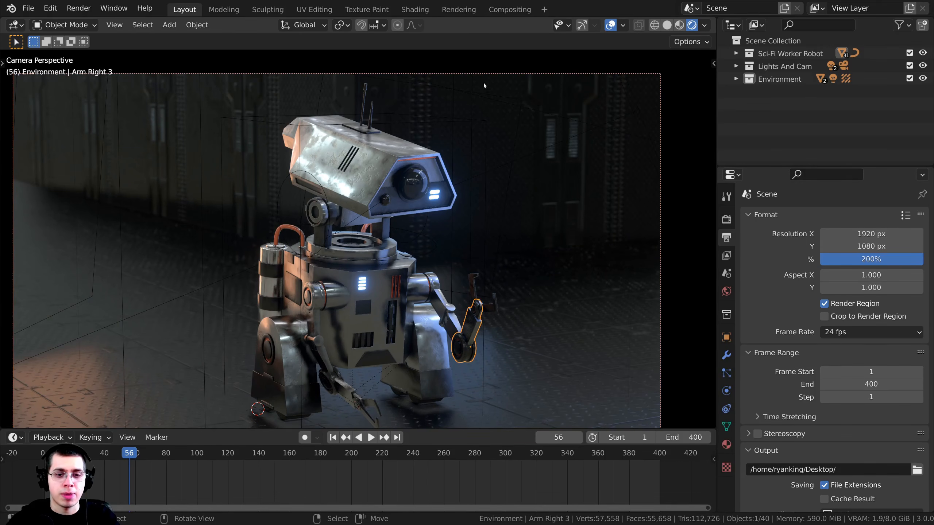
left_click(484, 370)
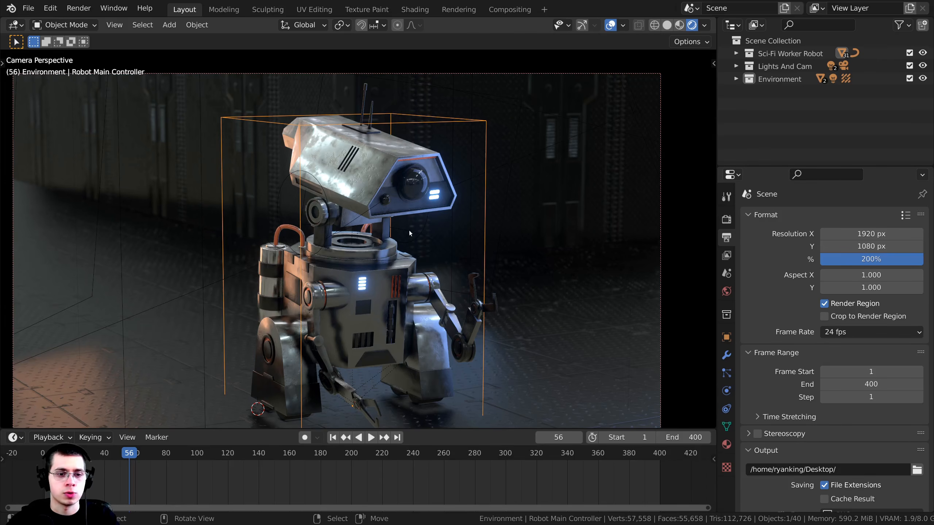
scroll(410, 233, "down", 2)
key("g")
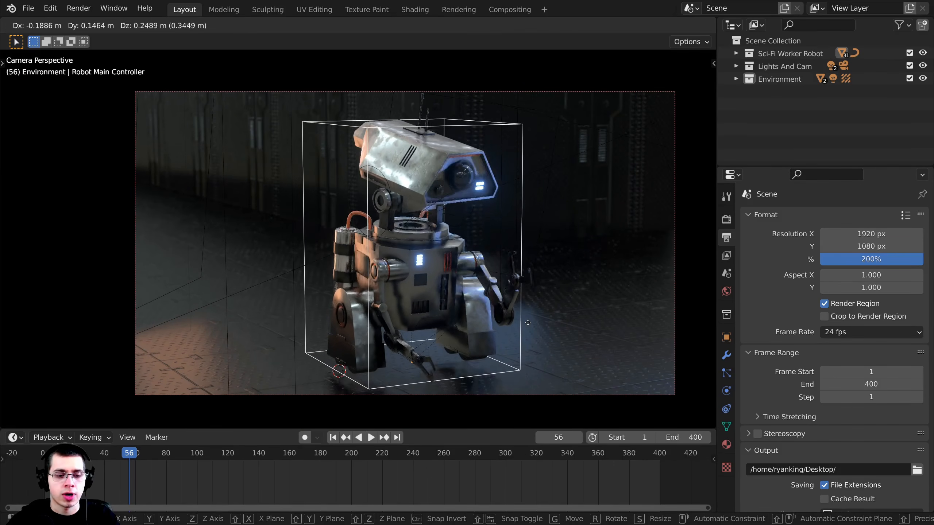
key("x")
key("y")
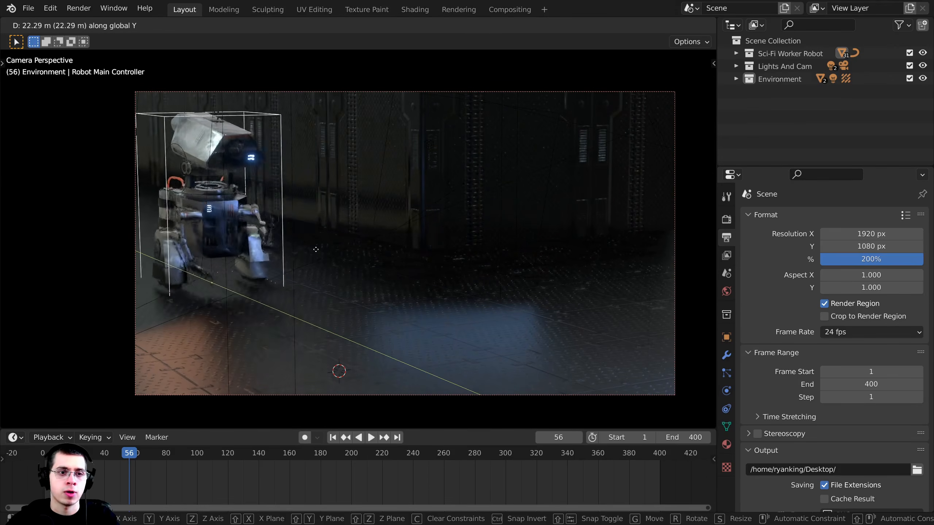
left_click(177, 201)
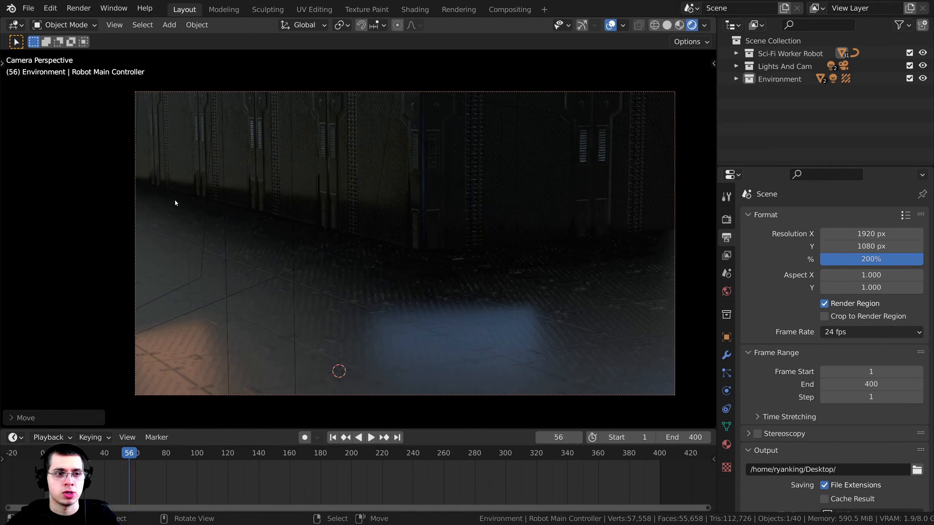
Select the camera and lower its viewport display Passepartout to about 0.362
middle_click_drag(239, 171, 188, 164, "shift")
right_click(624, 334)
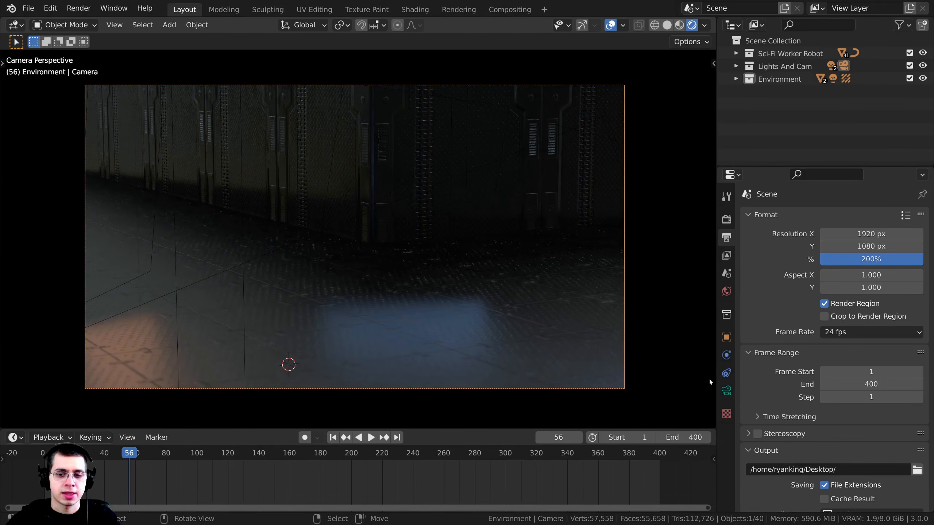
left_click(722, 390)
scroll(785, 341, "down", 5)
scroll(781, 338, "down", 6)
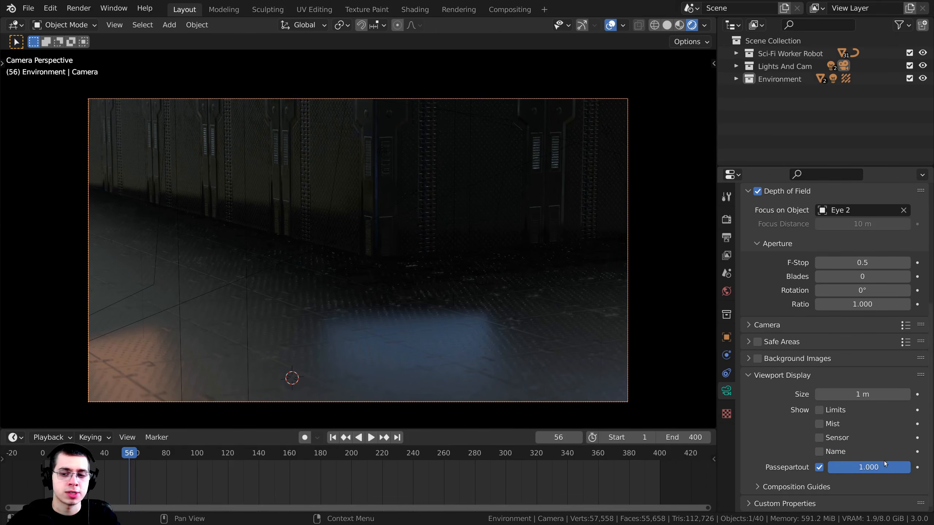
left_click_drag(884, 465, 831, 464)
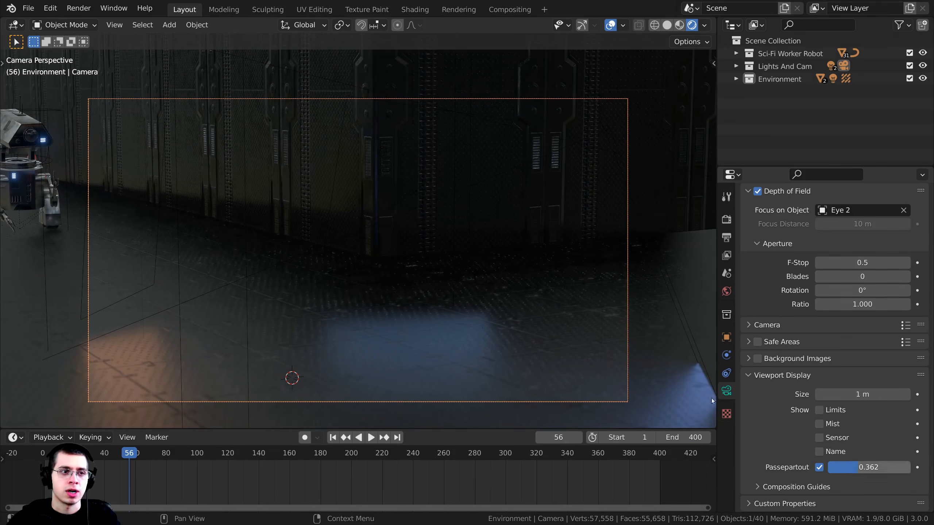
Select the Robot Main Controller and move it slightly farther away from the camera frame along the Y axis
middle_click_drag(126, 99, 198, 103, "shift")
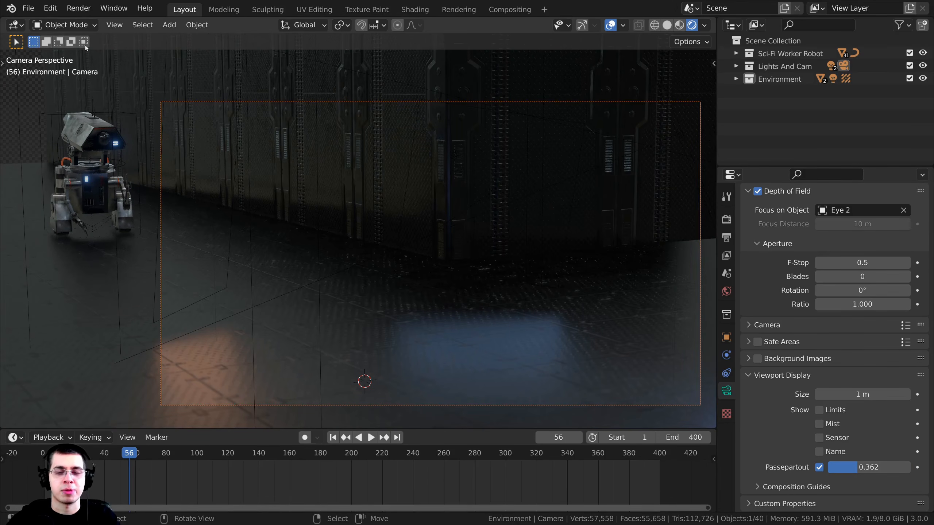
middle_click_drag(104, 196, 139, 193, "shift")
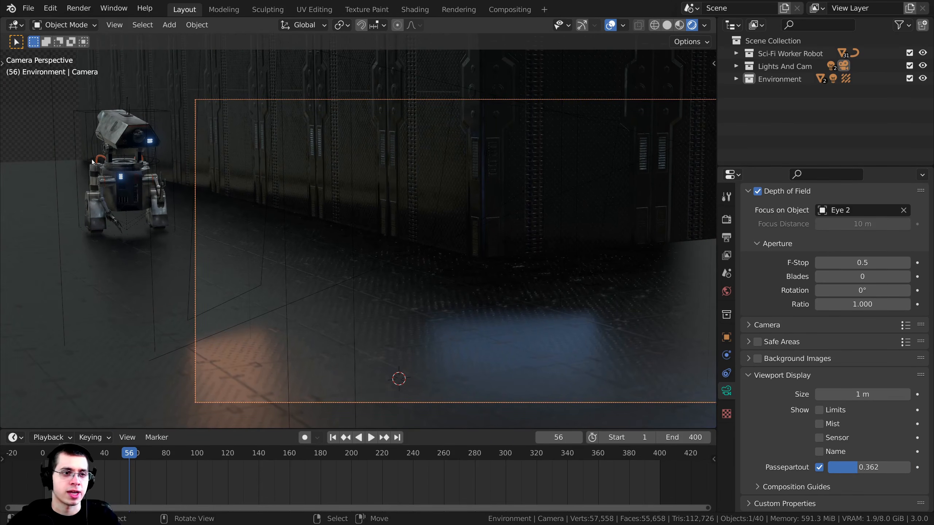
left_click(84, 142)
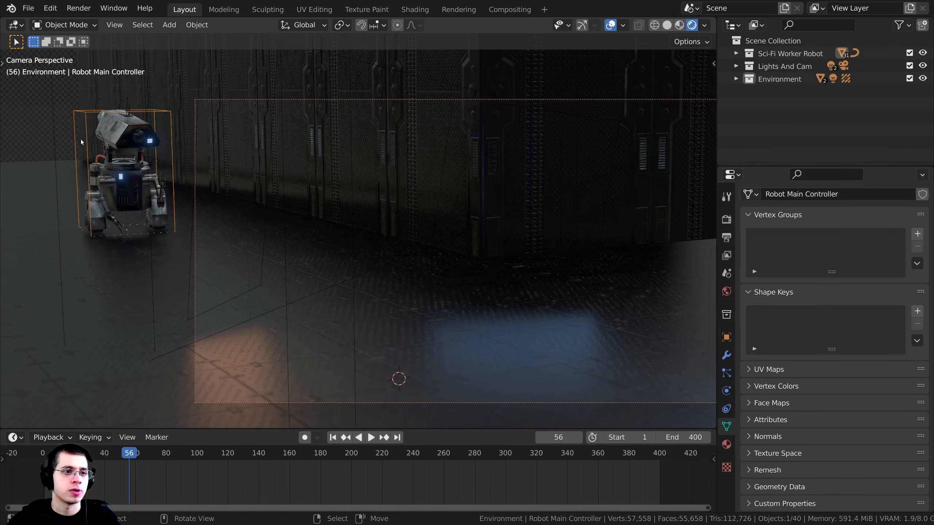
key("g")
key("y")
left_click(190, 193)
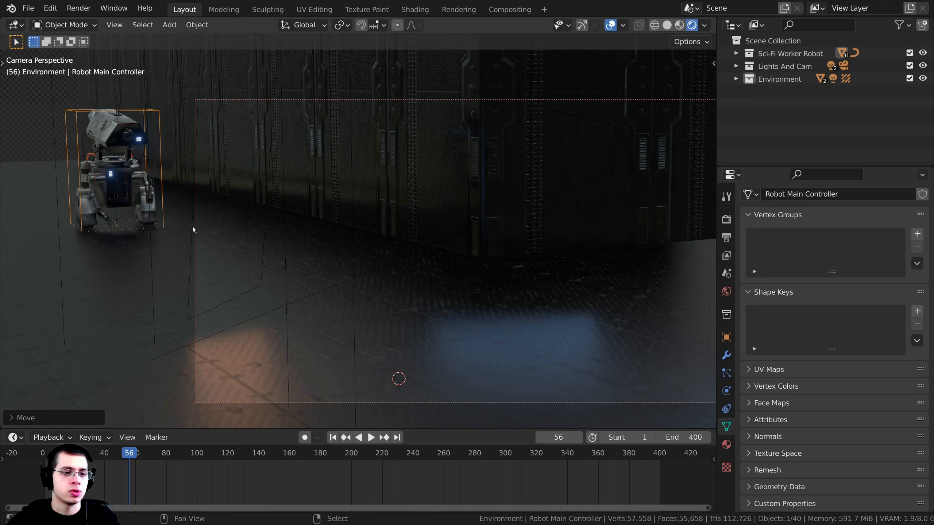
Set the current frame to 1 and turn on auto keying for the animation
middle_click_drag(193, 229, 138, 226, "shift")
scroll(162, 477, "down", 4)
middle_click_drag(233, 478, 319, 479)
scroll(217, 472, "up", 2)
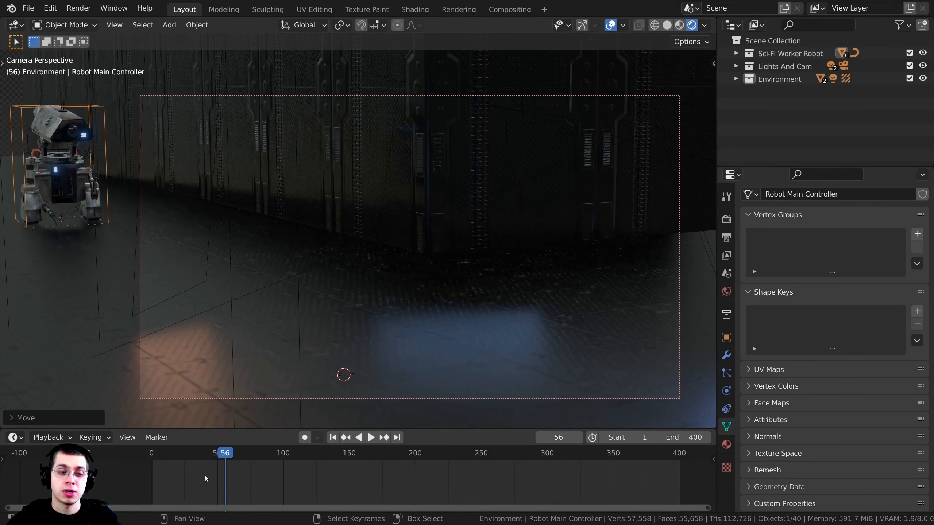
left_click(151, 453)
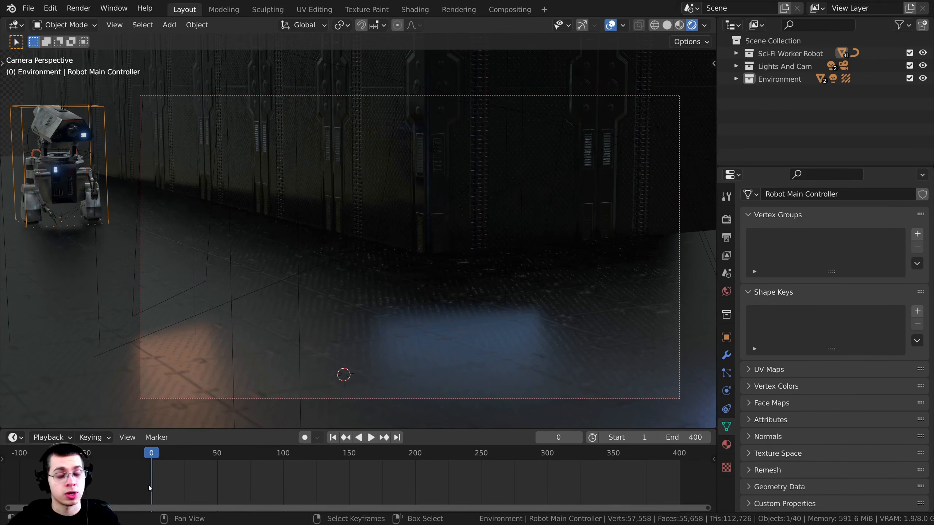
key("Right")
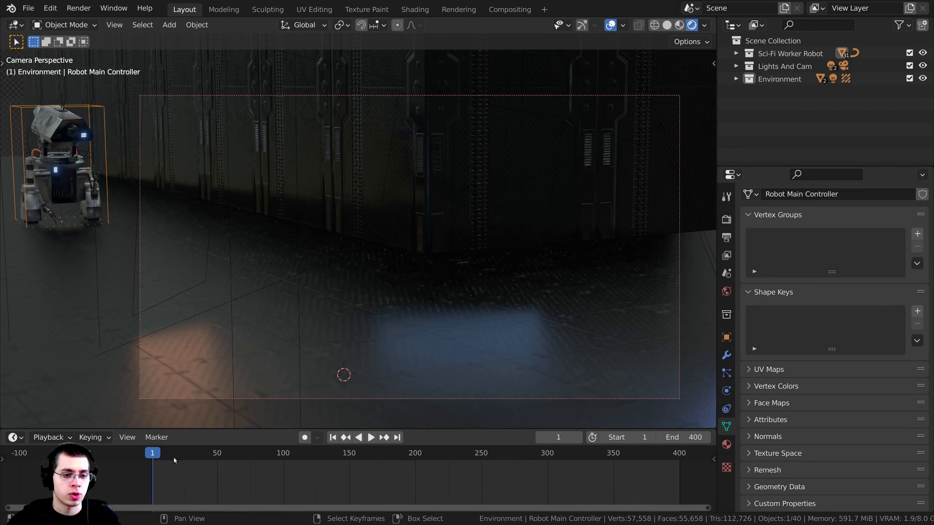
scroll(171, 457, "down", 1, "ctrl")
scroll(113, 93, "down", 3, "ctrl")
scroll(218, 75, "up", 4, "ctrl")
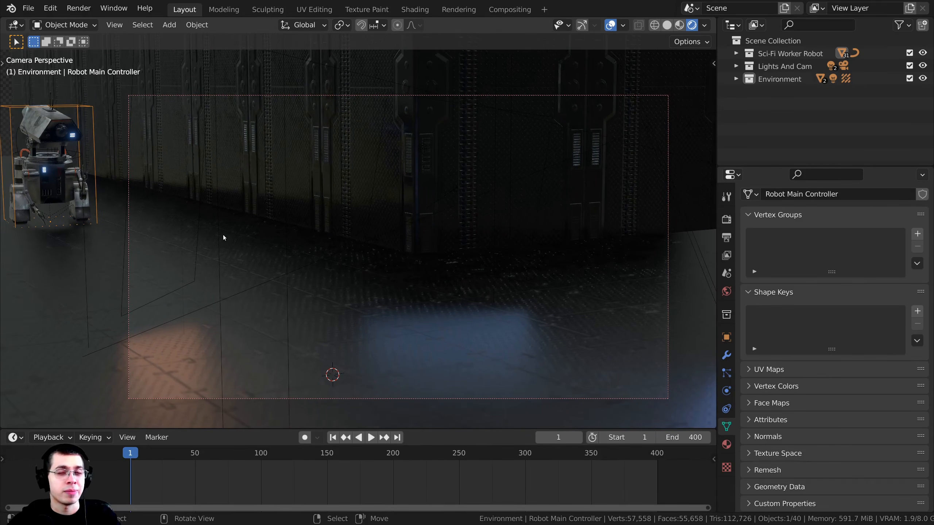
left_click(304, 437)
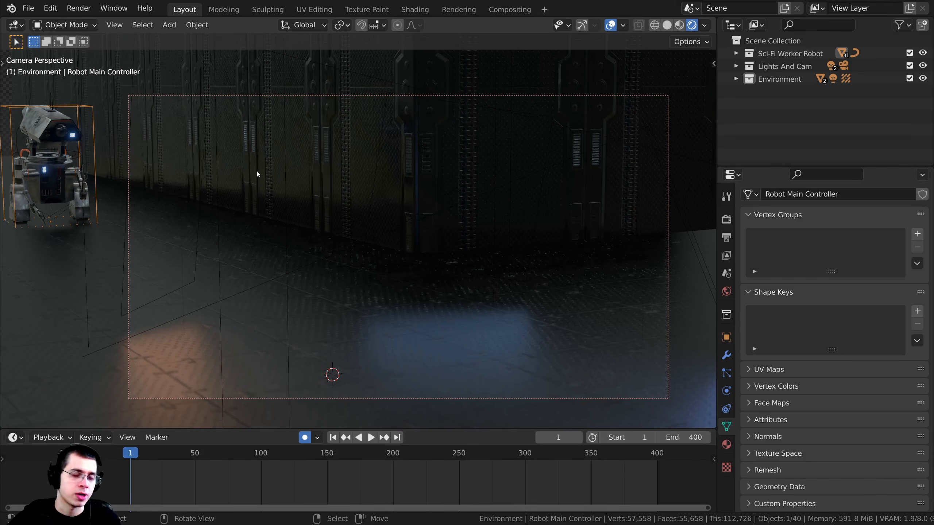
Keyframe the Robot Main Controller at frame 1 by starting a move and confirming it in place
middle_click_drag(213, 260, 200, 253, "shift")
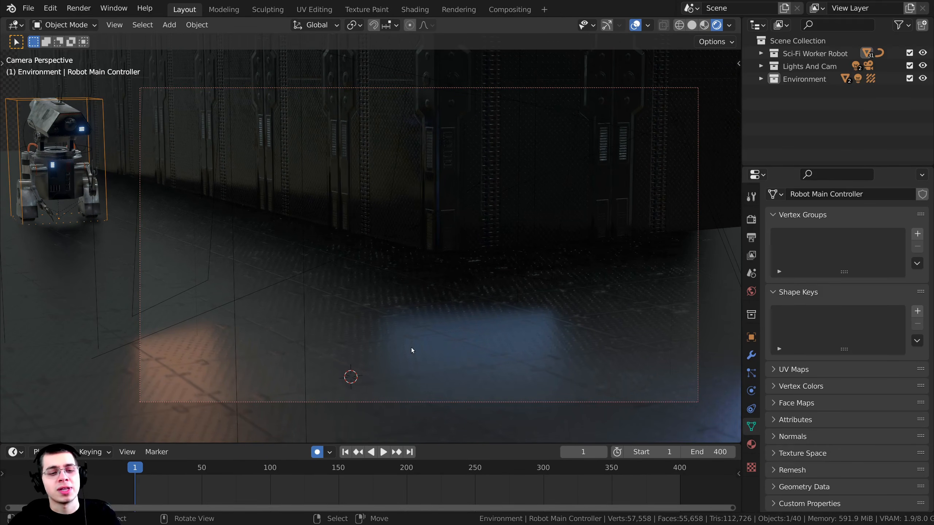
middle_click_drag(259, 120, 254, 128, "shift")
scroll(180, 180, "down", 1)
middle_click_drag(166, 167, 180, 167, "shift")
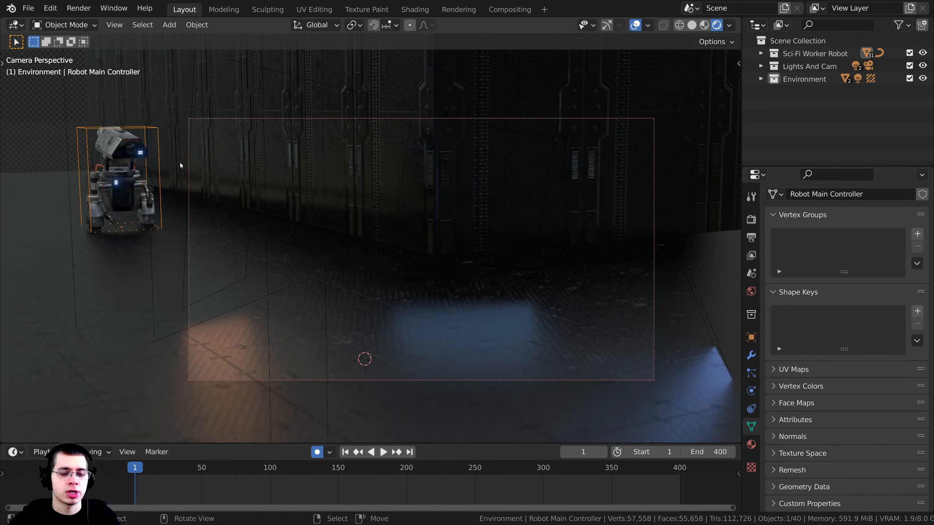
key("g")
left_click(180, 167)
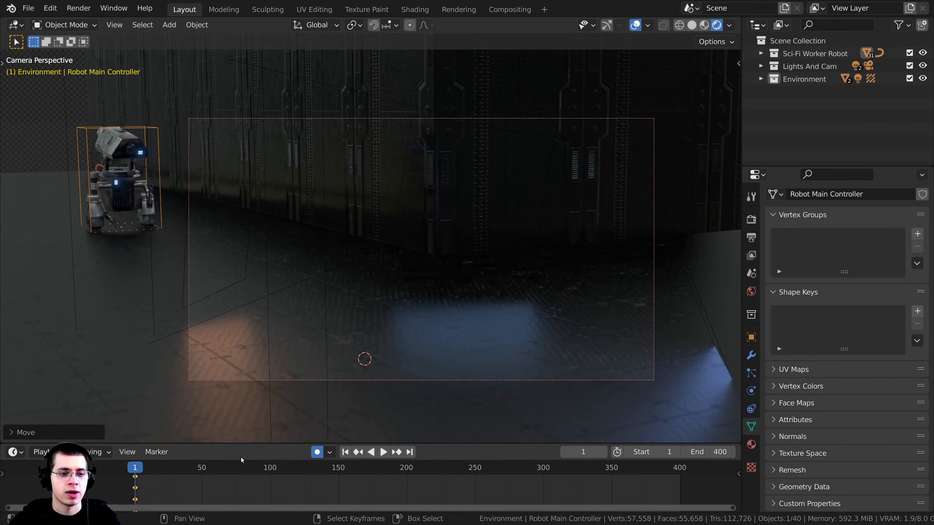
Enlarge the timeline area upward and bring the keyframes at frame 1 into closer view
left_click_drag(238, 444, 235, 389)
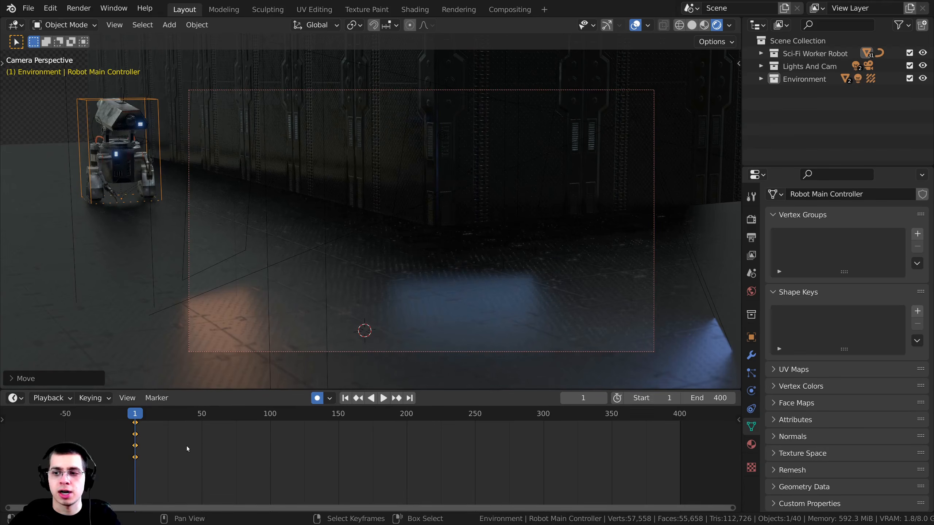
middle_click_drag(187, 446, 194, 446)
scroll(184, 443, "up", 1)
middle_click_drag(139, 418, 166, 456)
scroll(189, 444, "up", 1)
At frame 80, move the Robot Main Controller along the global Y axis into the middle of the camera frame, auto-keying its position
left_click_drag(132, 466, 247, 440)
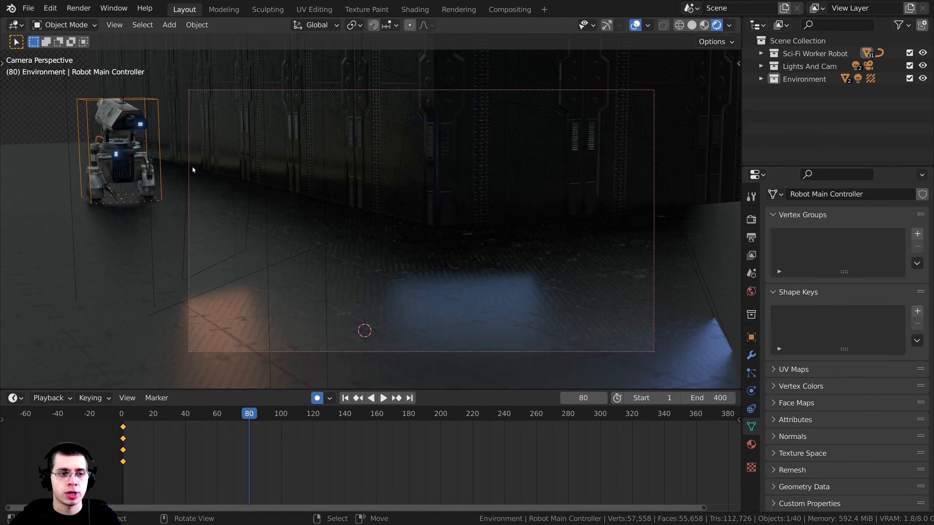
key("g")
key("y")
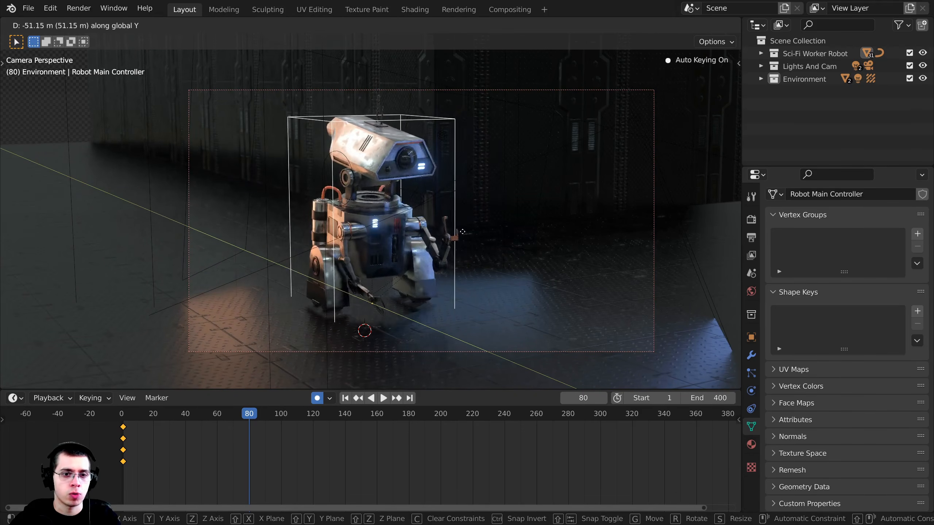
left_click(500, 247)
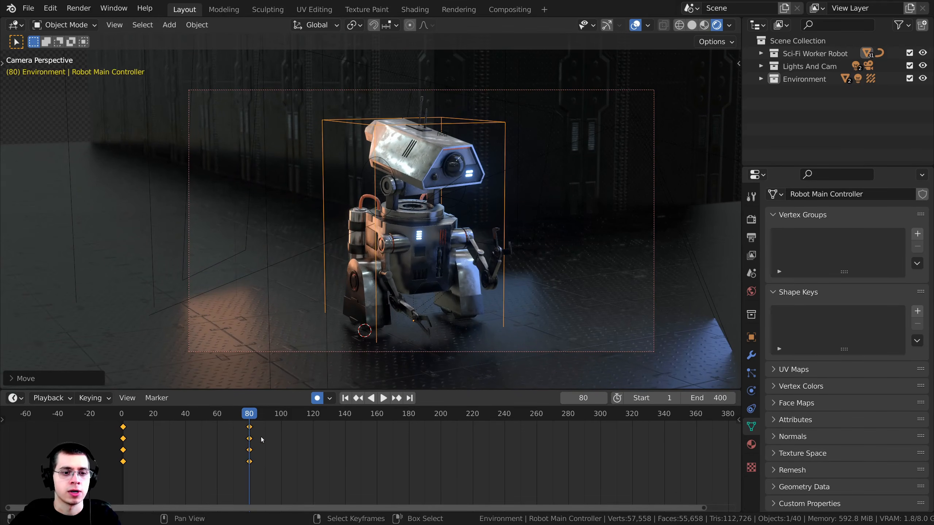
Play back the robot's entrance between frames 1 and 80, replaying part of it and stopping at frame 61
key("shift+Left")
key("space")
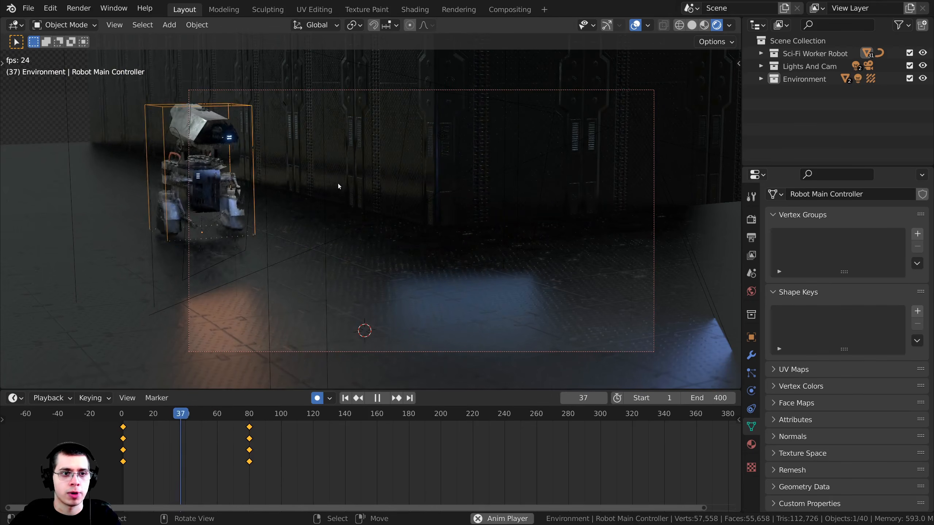
scroll(375, 457, "up", 1)
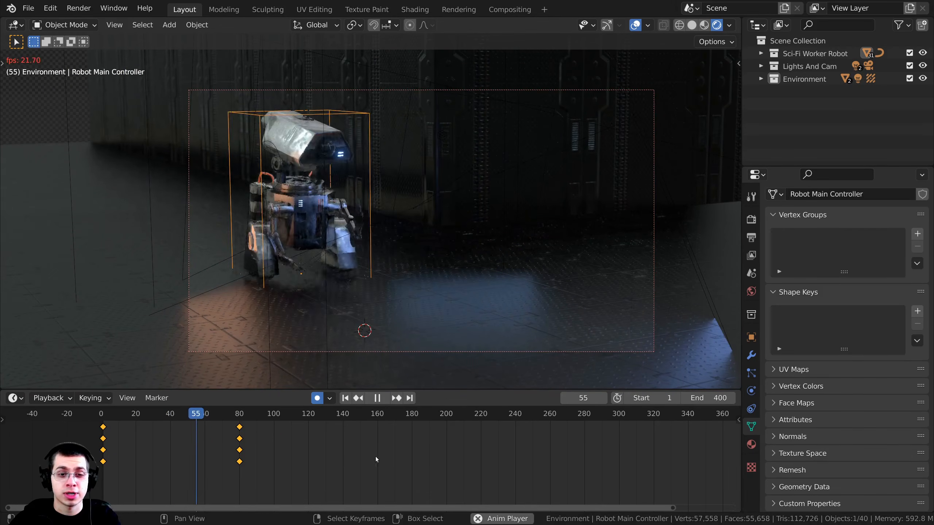
key("space")
left_click_drag(221, 447, 147, 448)
key("space")
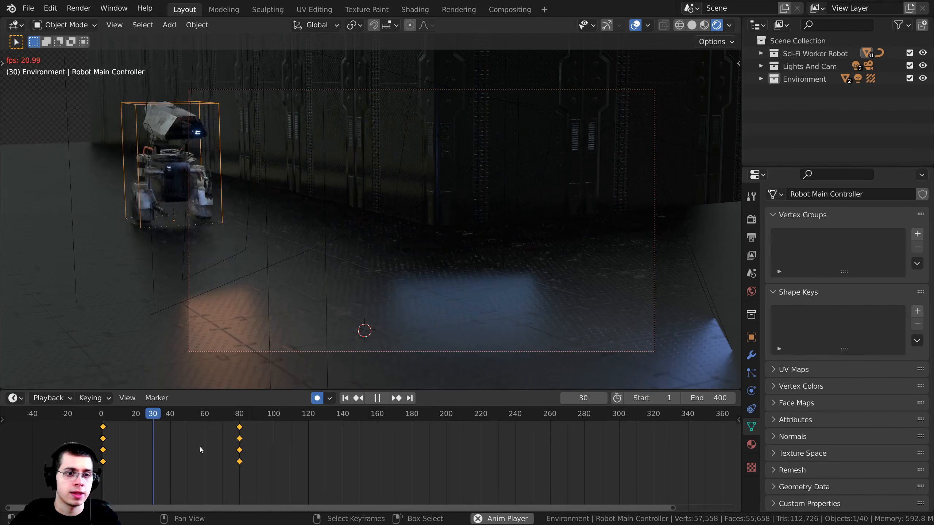
left_click(382, 399)
left_click(383, 399)
left_click(382, 398)
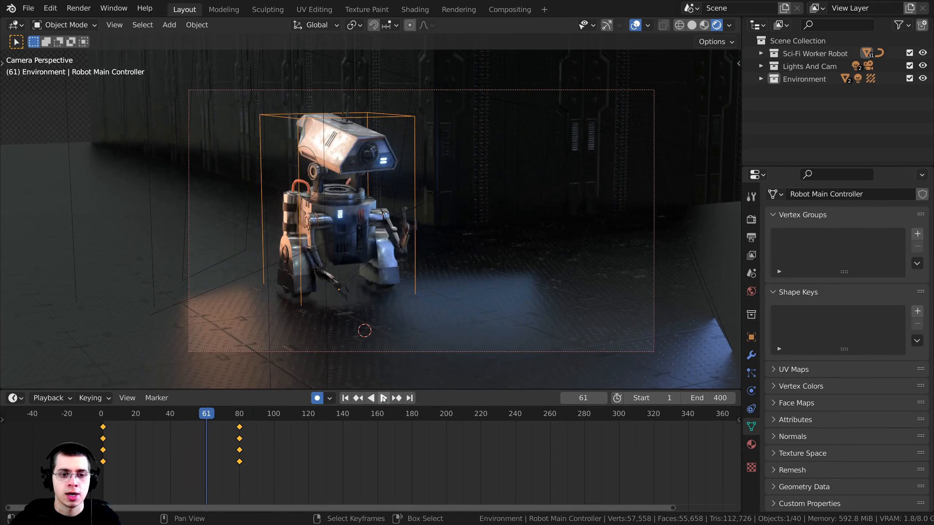
Replay and scrub through the robot's entrance around frame 80, and return the playhead to frame 1
left_click(383, 399)
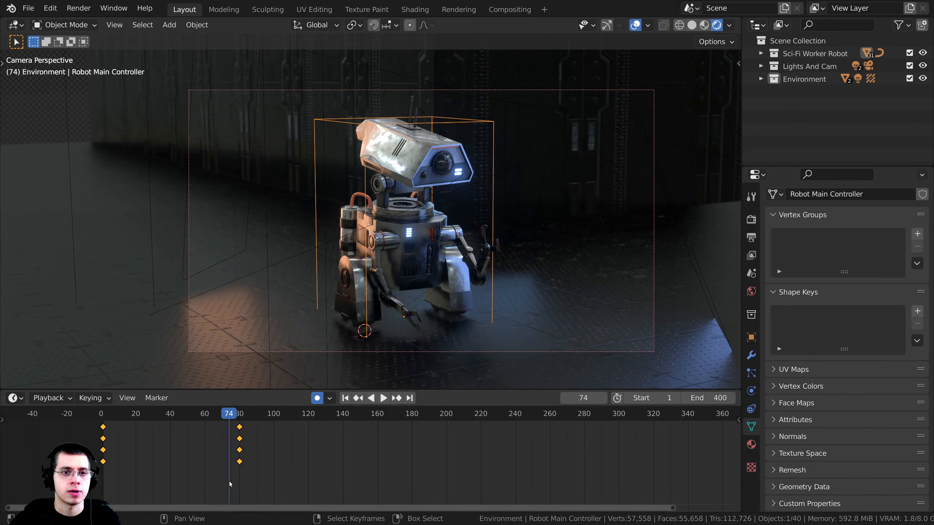
key("space")
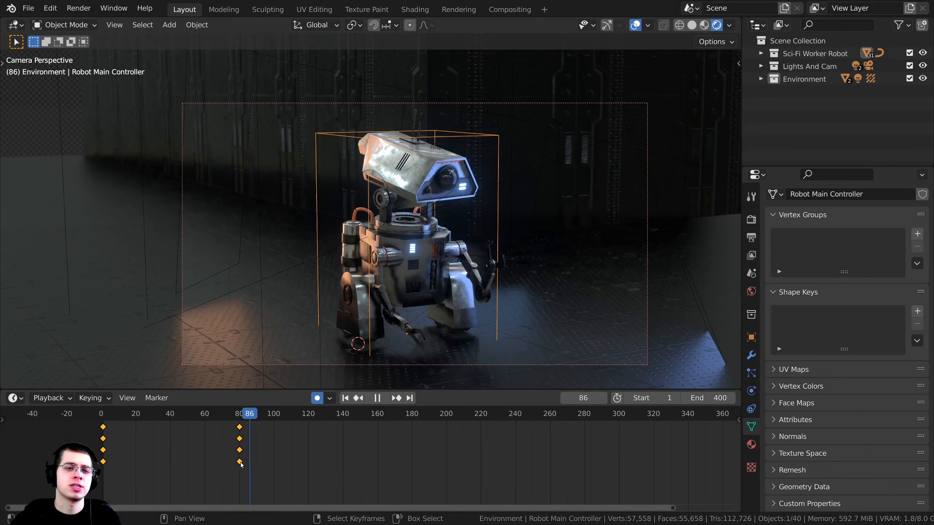
mouse_move(241, 463)
left_mouse_down()
mouse_move(141, 452)
mouse_move(225, 456)
left_mouse_up()
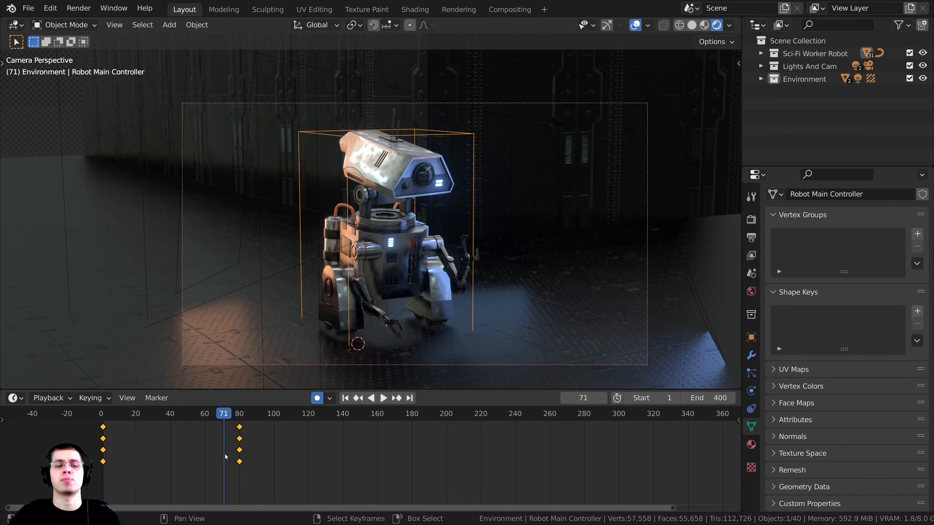
left_click(235, 456)
scroll(244, 450, "up", 2)
left_click_drag(258, 455, 157, 459)
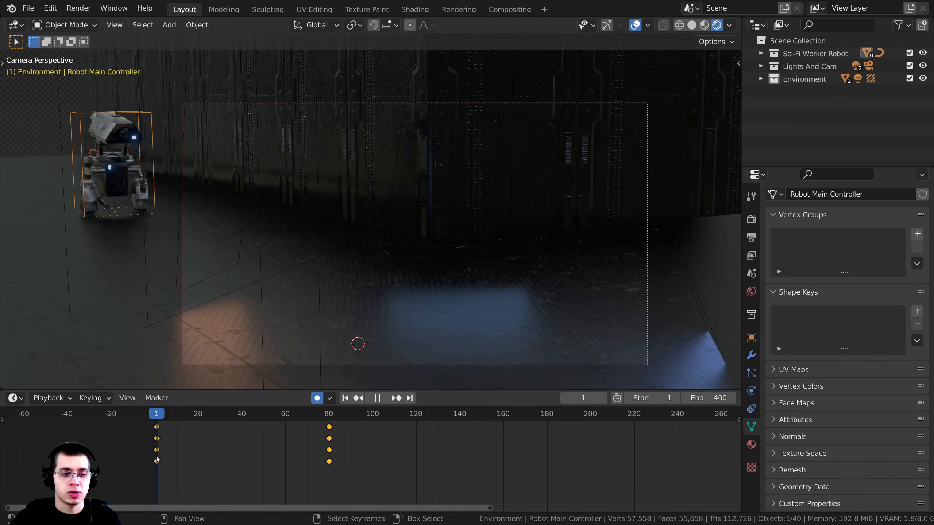
At frame 1, rotate the robot's Body from a side view so it leans slightly forward, auto-keying the rotation
middle_click_drag(163, 212, 197, 172)
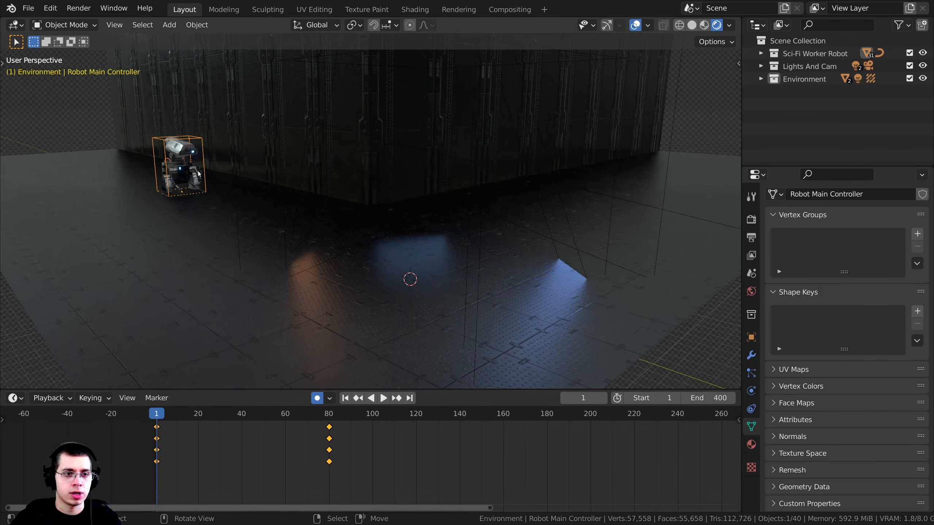
key("KP_Decimal")
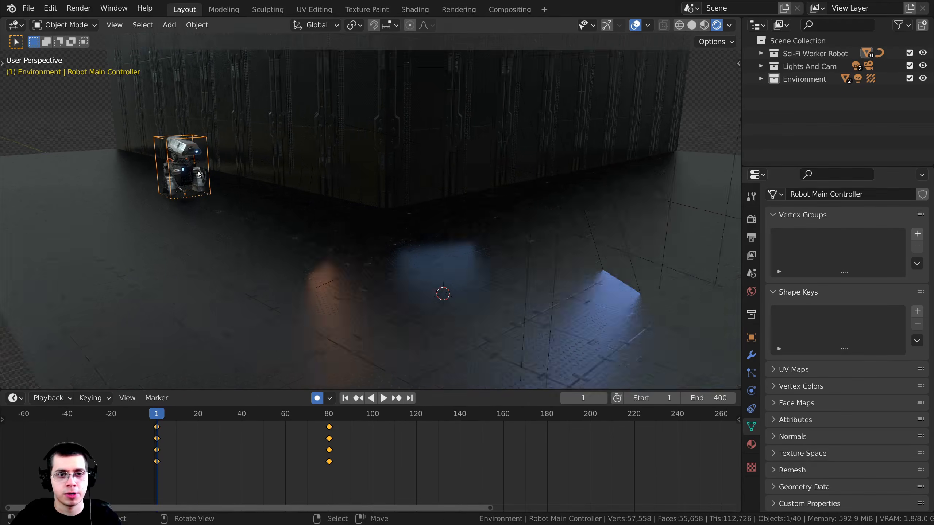
middle_click_drag(396, 258, 458, 118, "shift")
left_click(330, 229)
key("r")
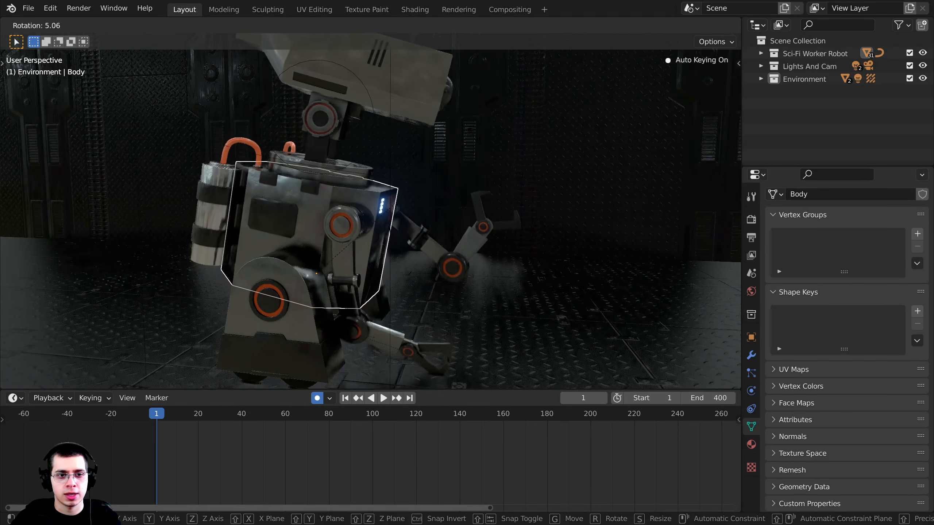
left_click(473, 148)
key("r")
left_click(477, 156)
Try out rotations around the robot's neck, cancel those on the Circle ring, and clear the ring's rotation at frame 1
middle_click_drag(477, 156, 366, 219)
left_click(401, 161)
key("r")
left_click(450, 229)
left_click(378, 216)
key("r")
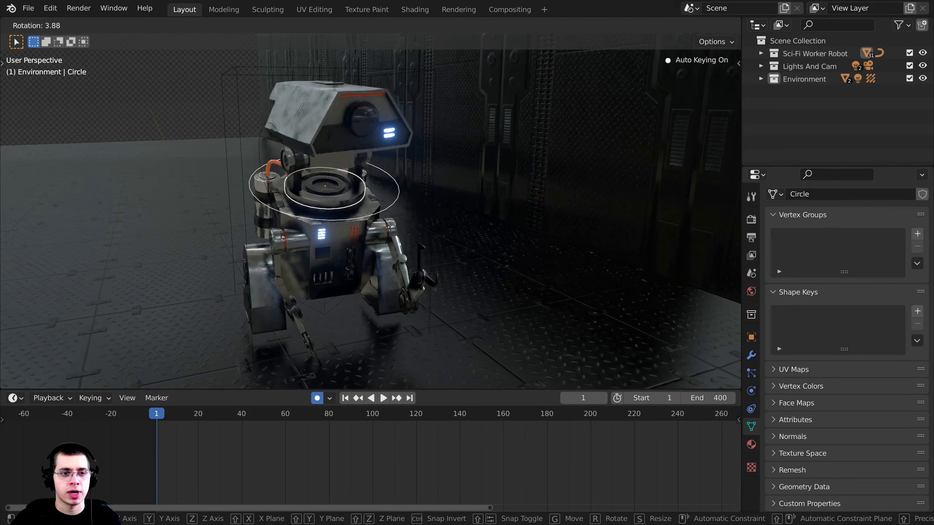
right_click(448, 228)
key("r")
right_click(511, 200)
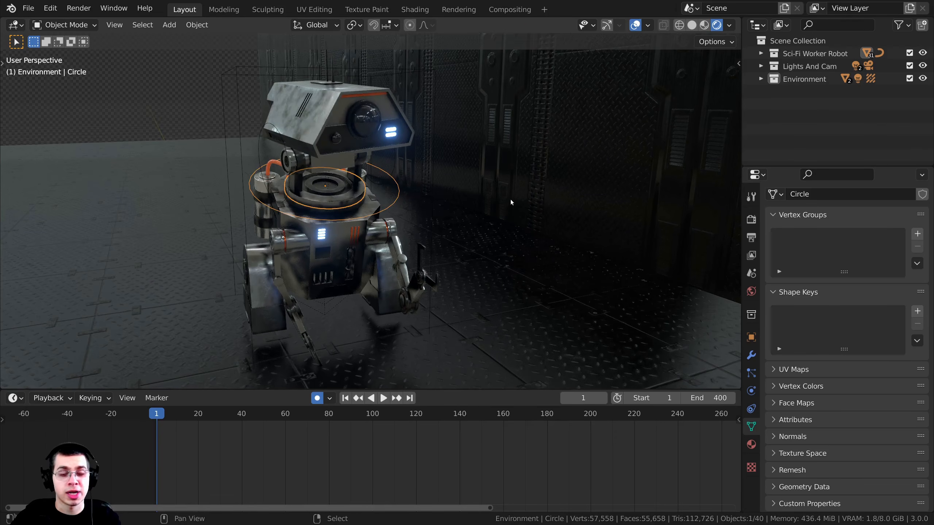
middle_click_drag(510, 200, 494, 210)
key("alt+r")
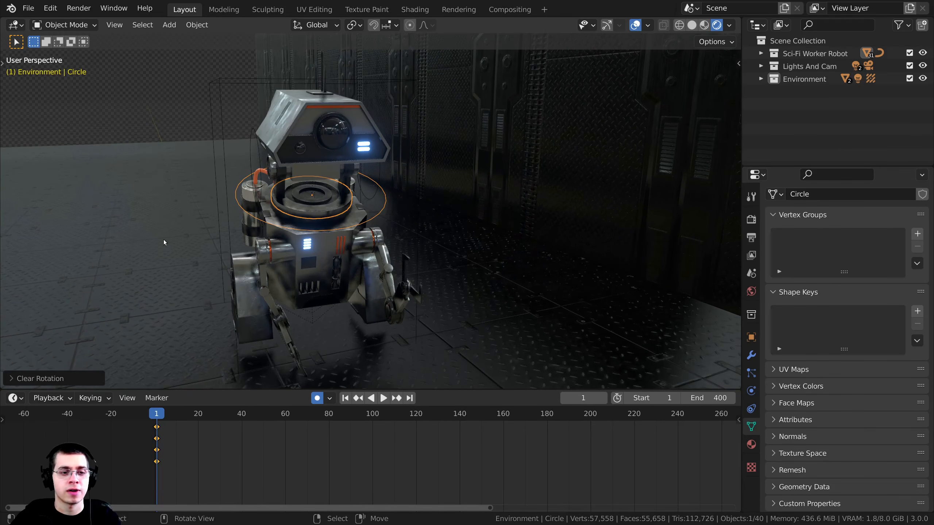
Switch the viewport to solid shading and rotate Arm Right 1 about 35° downward at frame 1
middle_click_drag(276, 336, 210, 160)
key("z")
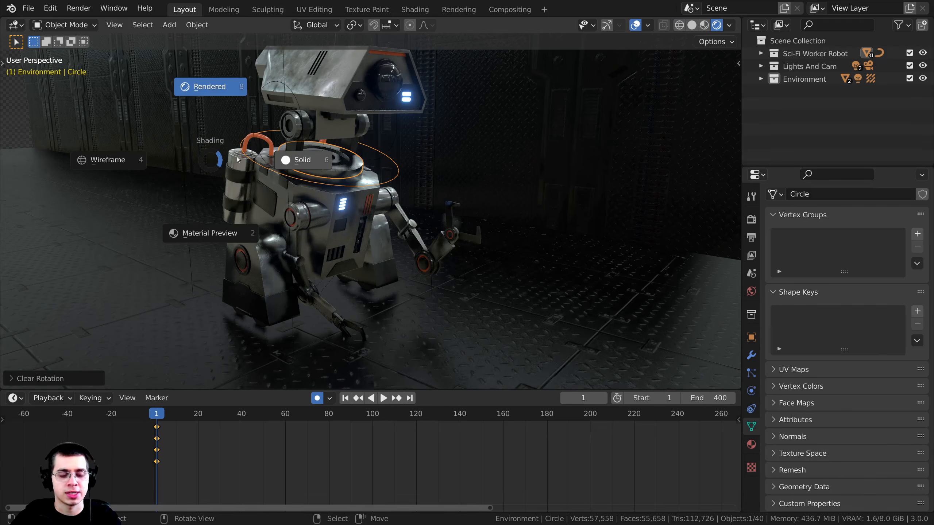
left_click(331, 165)
mouse_move(330, 95)
middle_mouse_down()
mouse_move(478, 167)
mouse_move(464, 147)
middle_mouse_up()
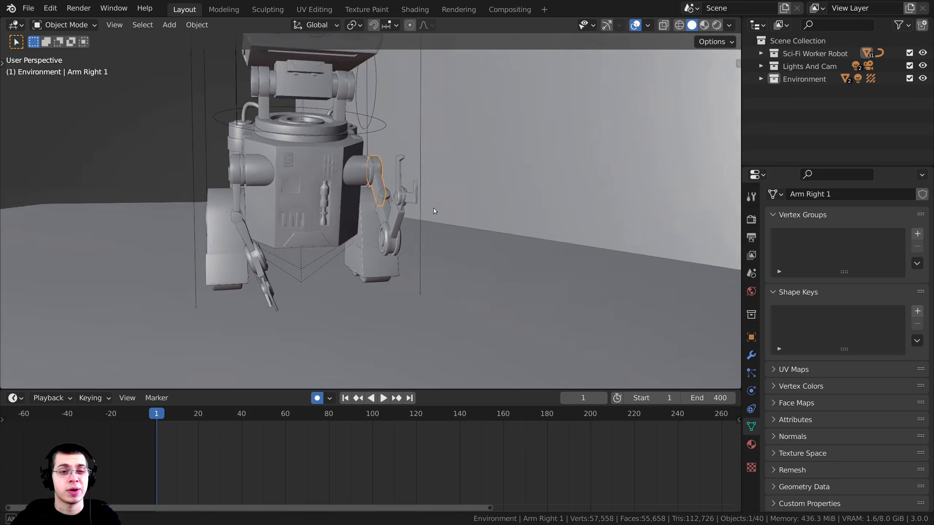
middle_click_drag(434, 208, 522, 204)
key("r")
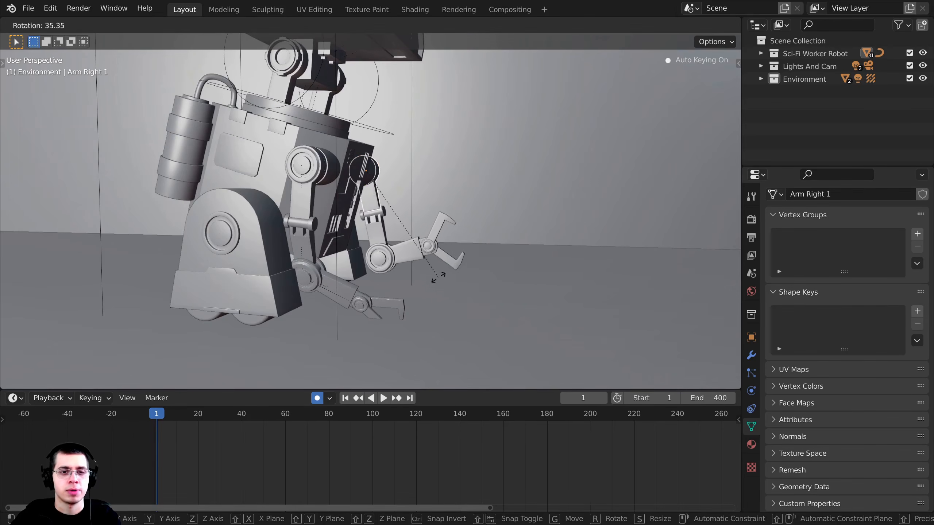
left_click(429, 279)
Fine-tune the rotation of Arm Right 1 at frame 1 and pose the lower segments of the right arm
middle_click_drag(430, 279, 382, 221)
left_click(380, 239)
key("r")
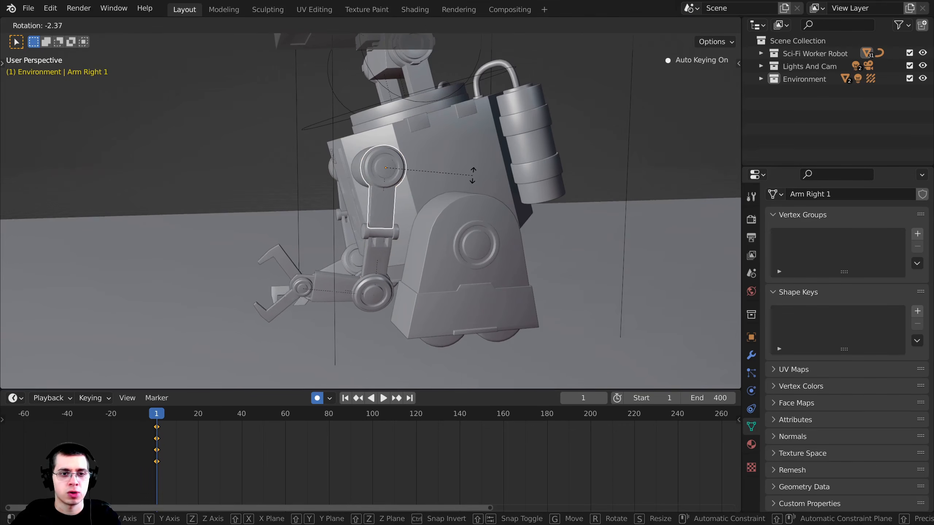
left_click(328, 278)
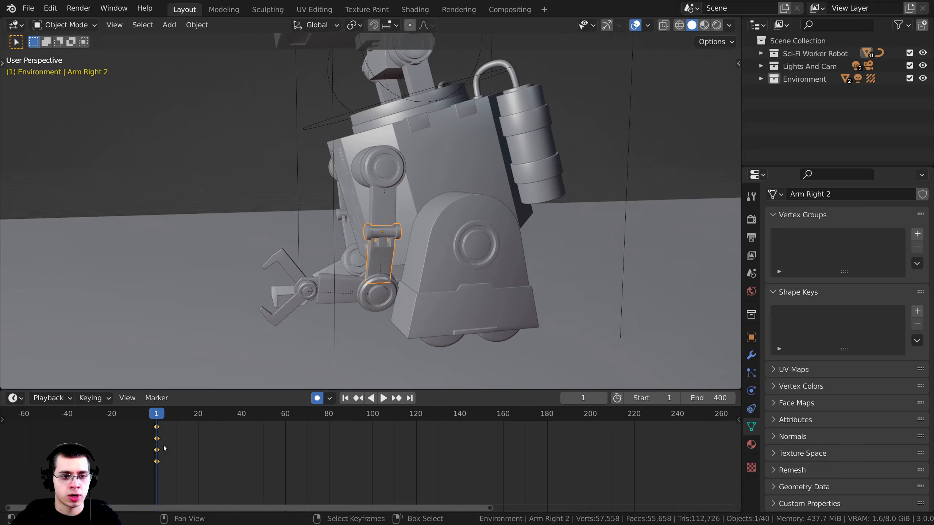
middle_click_drag(404, 323, 426, 266)
right_click(401, 304)
key("r")
left_click(428, 284)
Rotate both prongs of the right claw at frame 1 so that the claw is nearly closed
right_click(489, 263)
key("r")
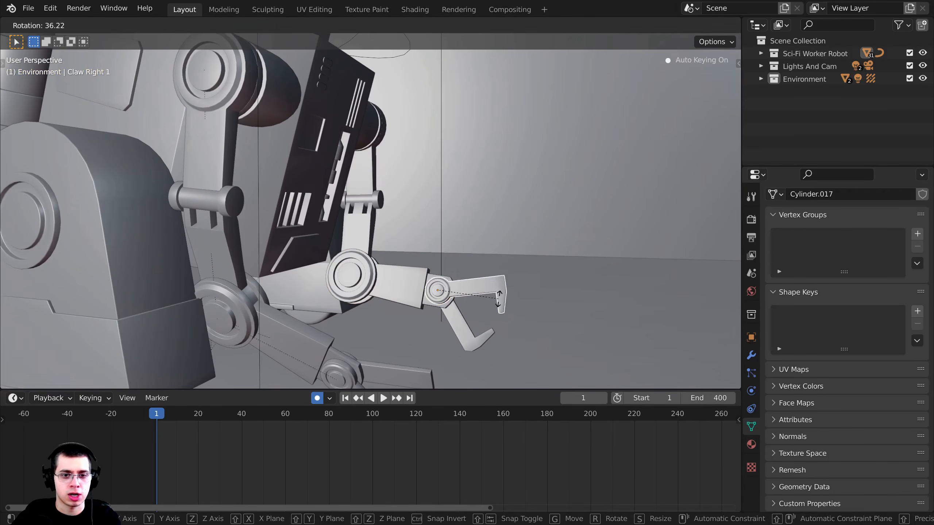
left_click(499, 298)
key("r")
left_click(468, 268)
key("r")
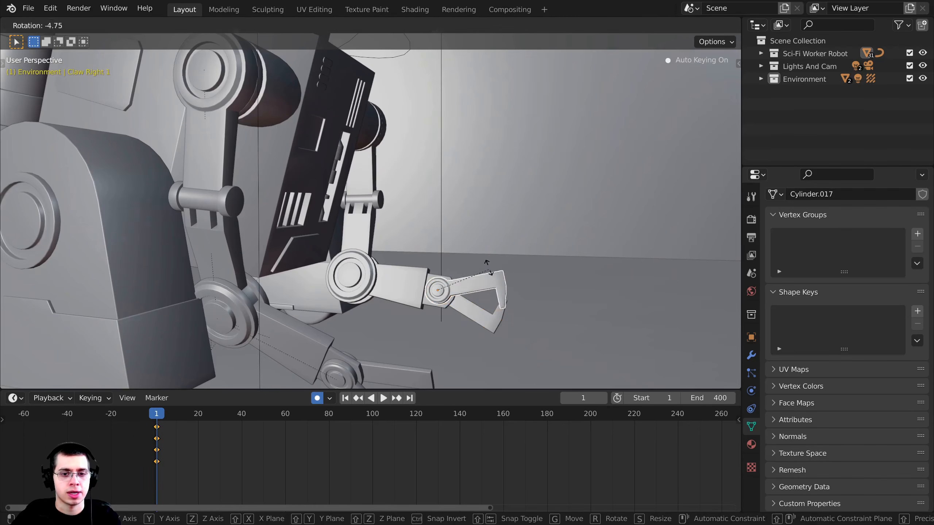
left_click(488, 268)
key("r")
left_click(493, 167)
At frame 1, rotate Arm Left 1 slightly and raise the left forearm to roughly horizontal
scroll(478, 176, "down", 3)
middle_click_drag(463, 183, 496, 188)
right_click(362, 195)
key("r")
right_click(415, 207)
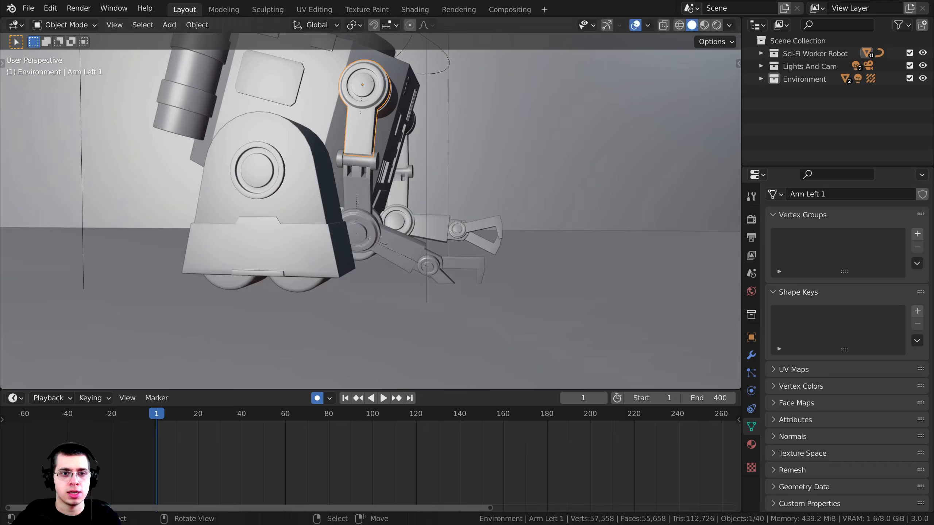
key("r")
left_click(383, 125)
right_click(435, 253)
key("r")
left_click(511, 253)
Adjust the rotation of the left claw's prongs, Claw Left 1 and Claw Left 2, at frame 1
right_click(501, 249)
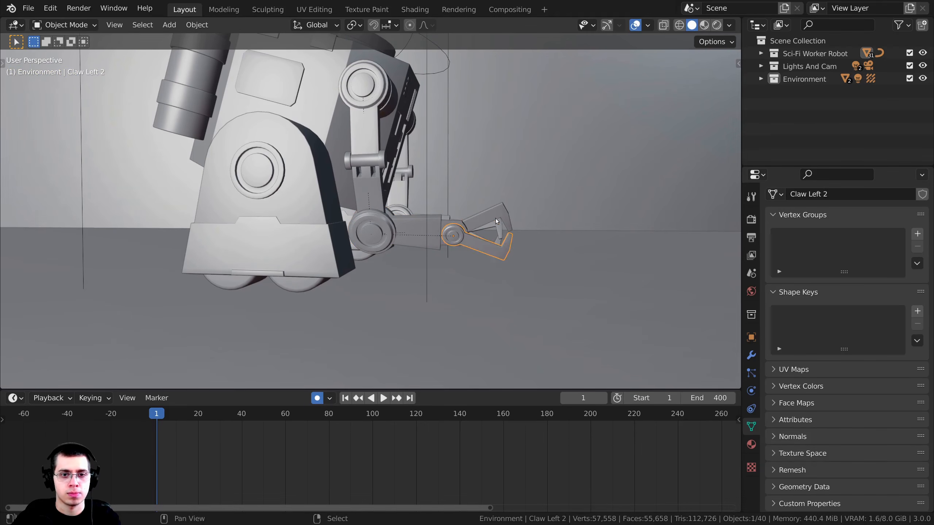
right_click(495, 219)
key("r")
left_click(495, 216)
right_click(495, 217)
key("r")
left_click(495, 217)
right_click(493, 207)
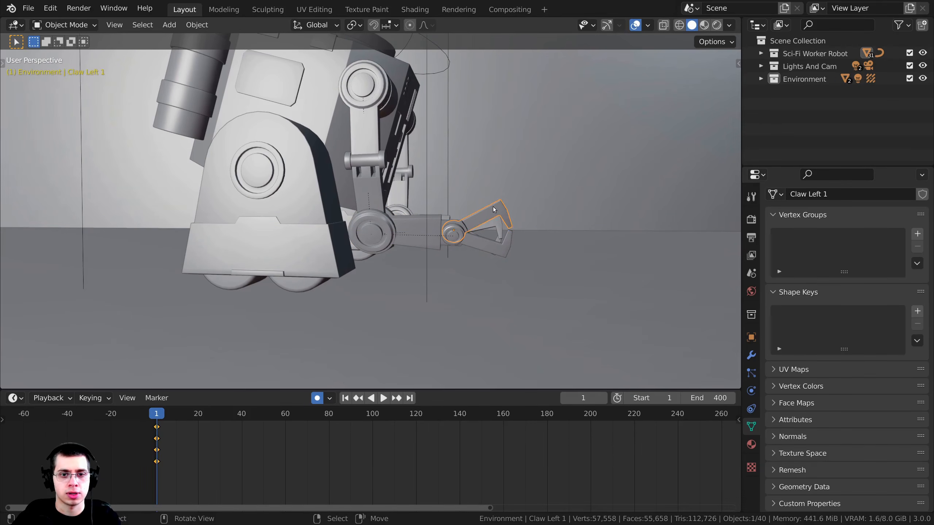
right_click(493, 207)
Refine the forward lean of the robot's Body at frame 1 by rotating it in a side view
scroll(478, 198, "down", 4)
middle_click_drag(411, 155, 423, 202, "shift")
right_click(362, 184)
middle_click_drag(362, 184, 405, 179)
key("r")
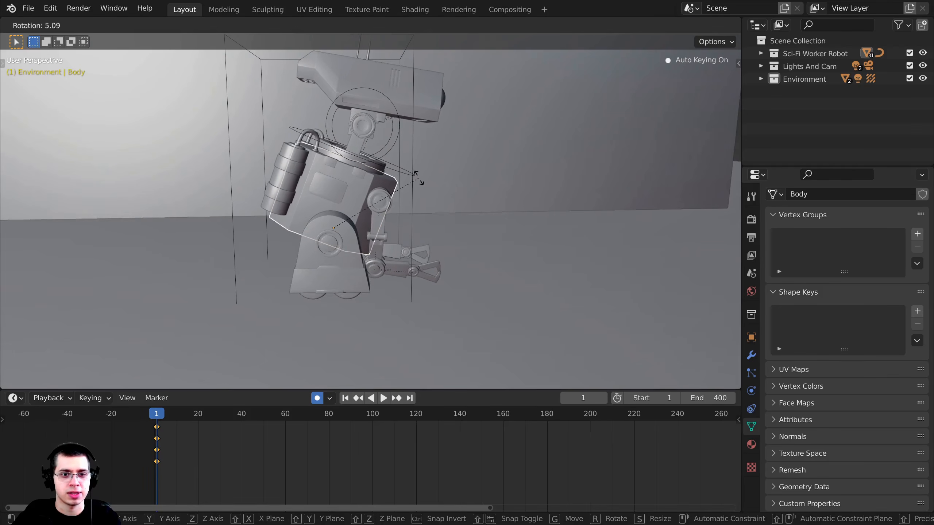
left_click(386, 169)
Rotate the Neck Rotate controller at frame 1 so that the robot's head tilts downward by about 6.5° more
right_click(382, 168)
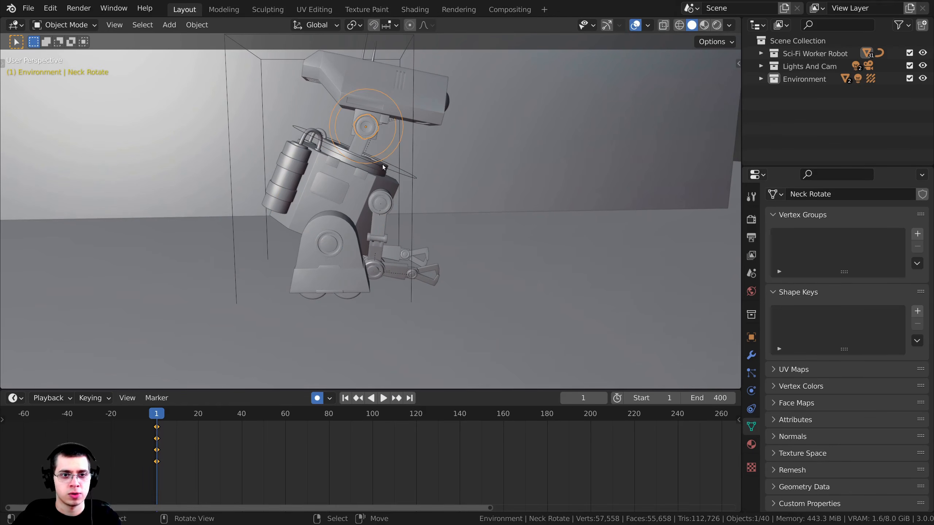
key("r")
left_click(524, 199)
middle_click_drag(514, 119, 507, 128)
key("r")
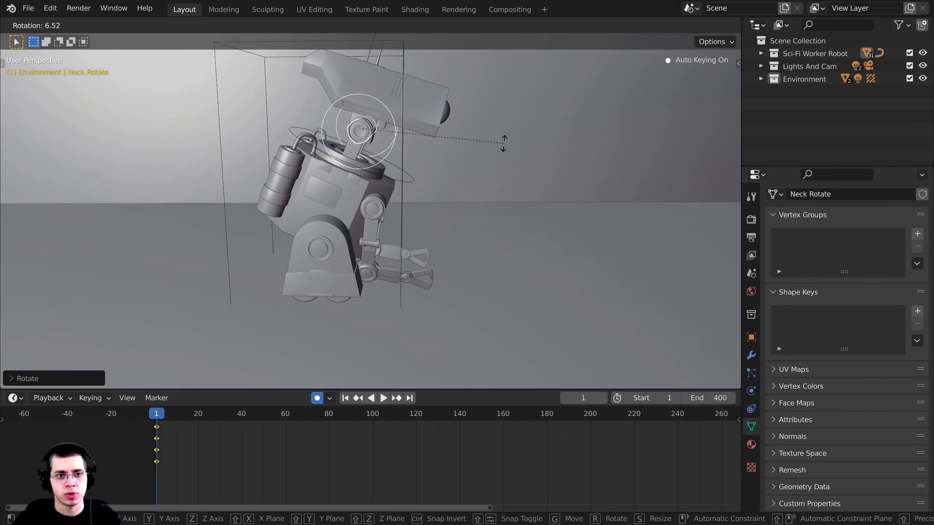
left_click(503, 144)
Inspect the new pose from the front, and play back the robot's entrance through the camera, stopping just past frame 80
scroll(468, 157, "down", 3)
middle_click_drag(460, 161, 488, 155)
scroll(466, 165, "up", 5)
middle_click_drag(436, 175, 372, 241)
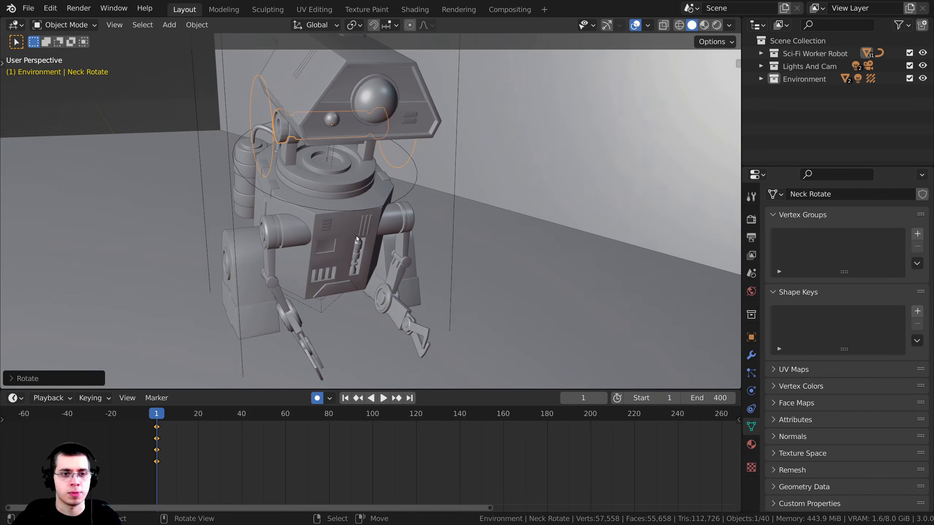
key("KP_0")
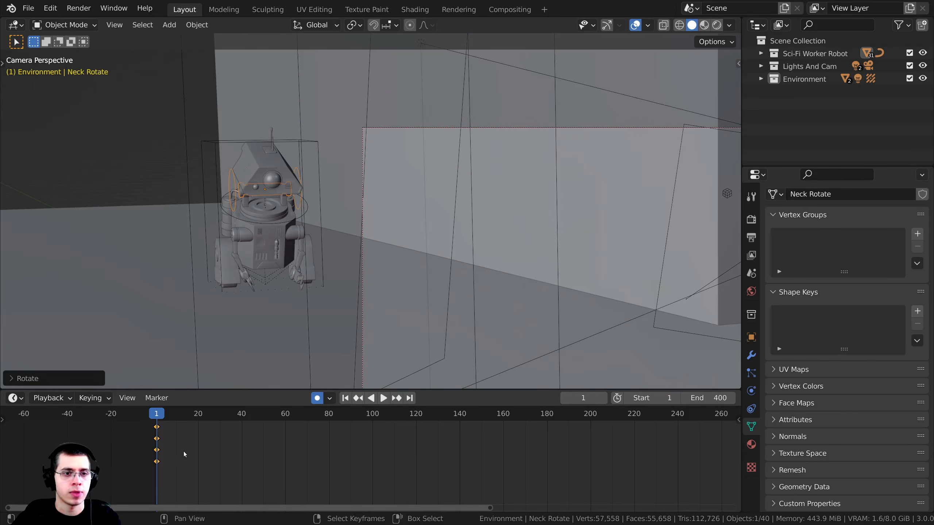
key("space")
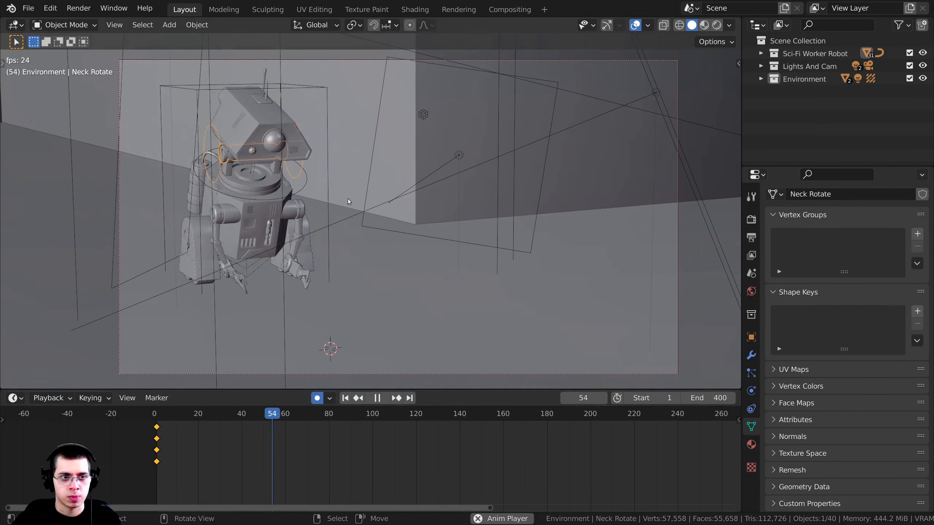
scroll(313, 433, "up", 2)
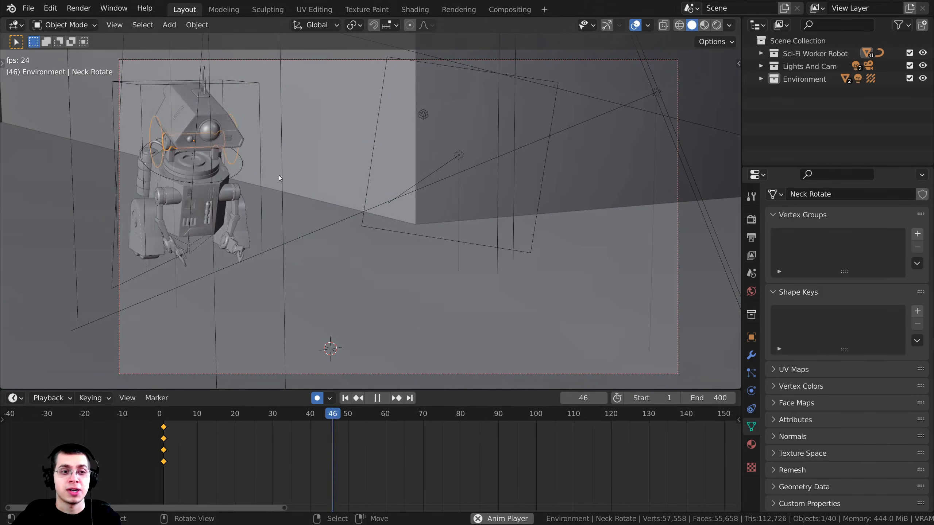
key("space")
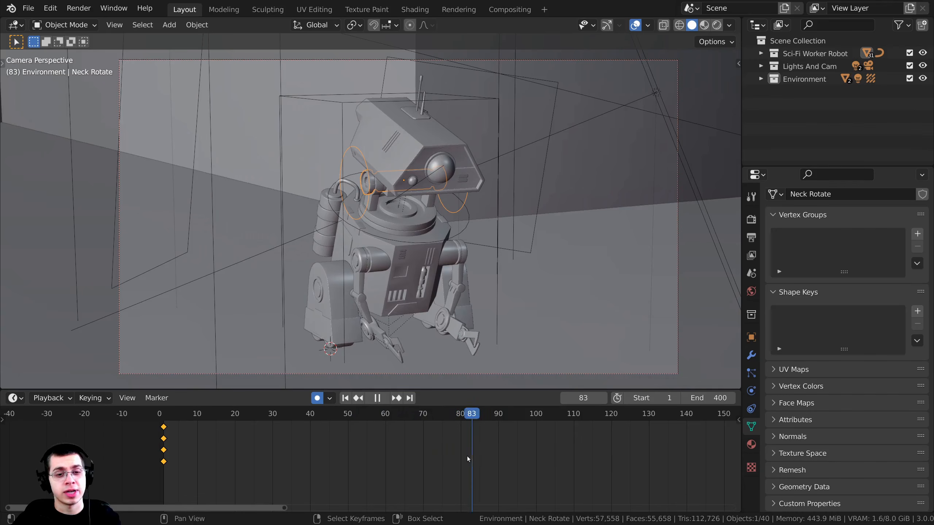
At frame 50, key the Body's current rotation by confirming a rotation in place, and bring its keyframes into closer view
left_click_drag(467, 456, 351, 447)
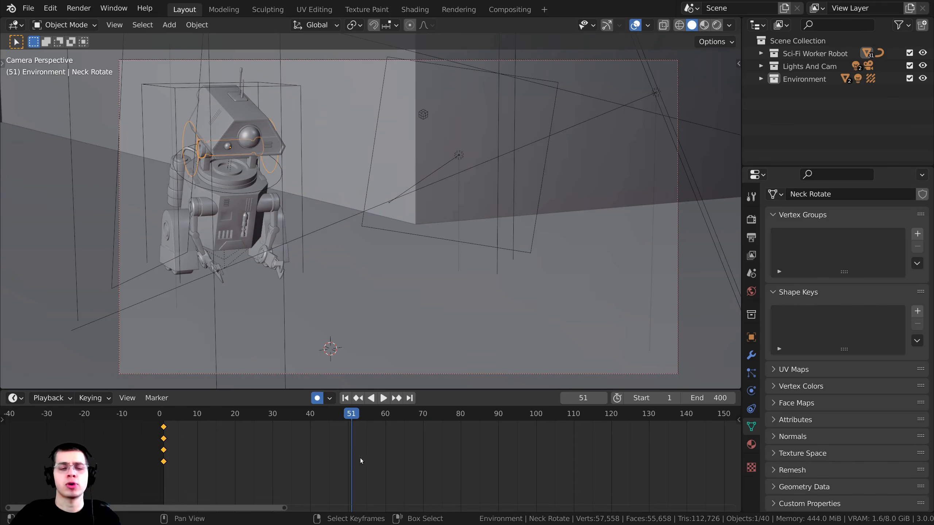
key("Left")
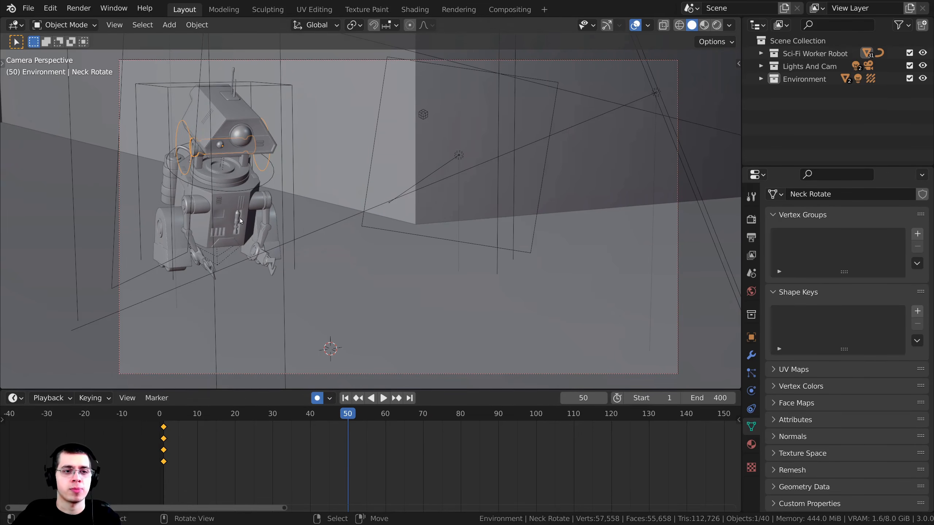
left_click(245, 188)
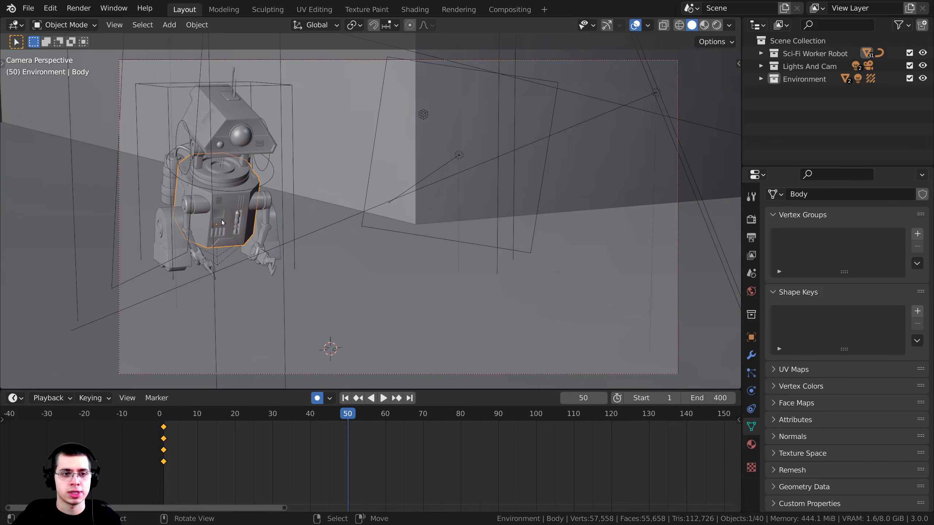
key("r")
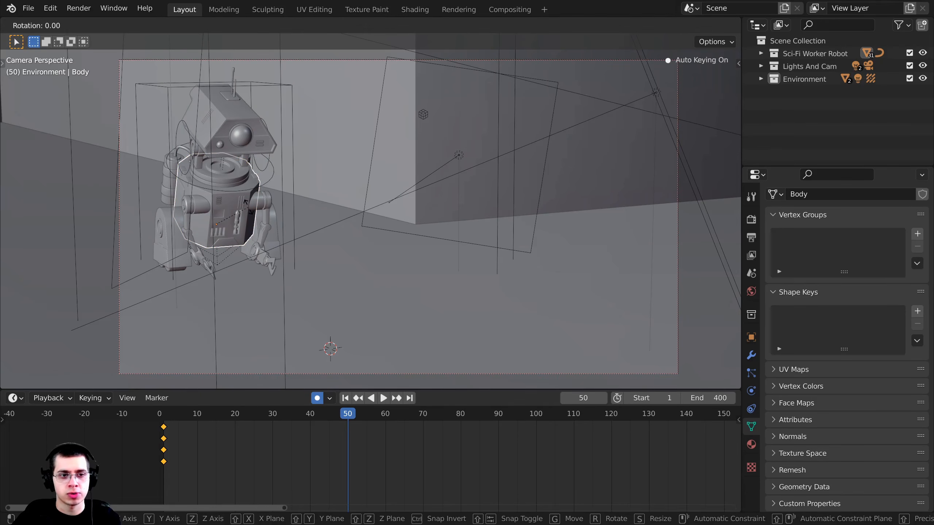
left_click(245, 202)
scroll(333, 455, "up", 2)
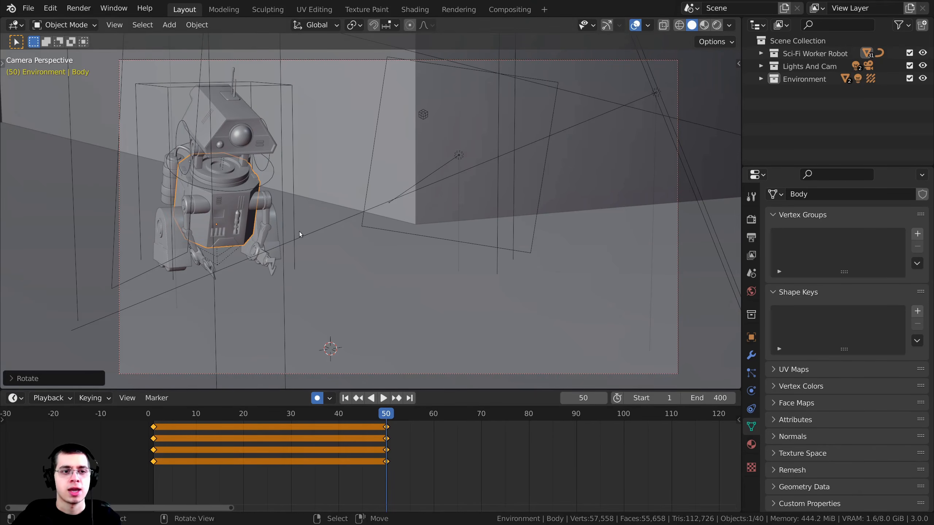
scroll(328, 475, "up", 2)
middle_click_drag(360, 474, 477, 432)
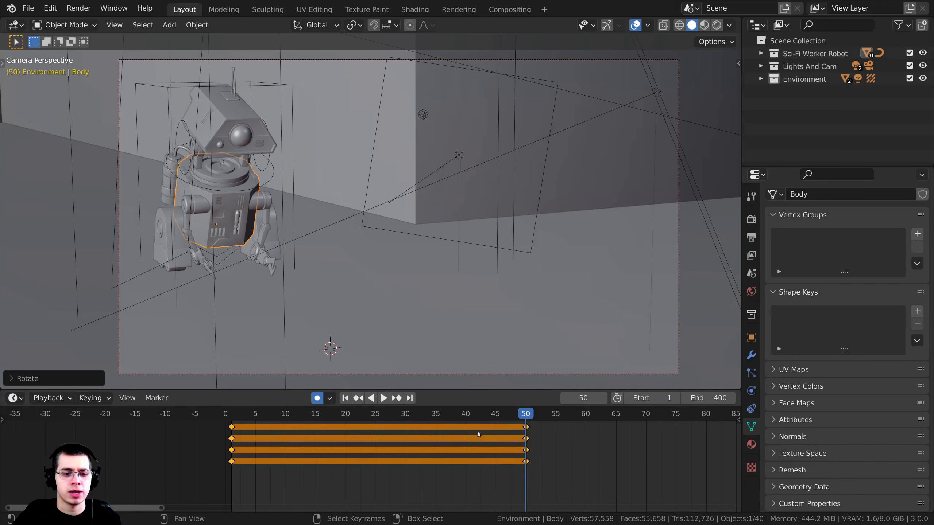
middle_click_drag(325, 421, 251, 435)
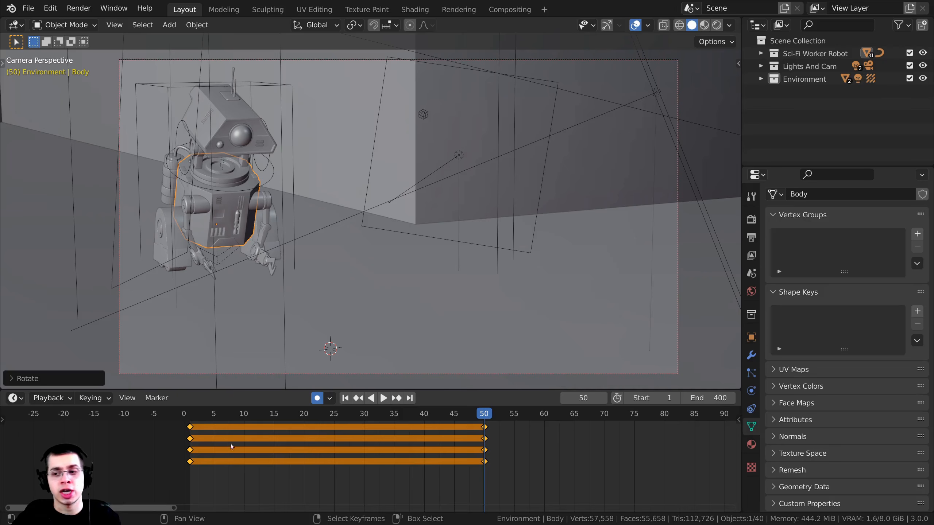
Advance the animation to frame 80 and rotate the robot's Body back to an upright pose there
middle_click_drag(148, 473, 34, 474)
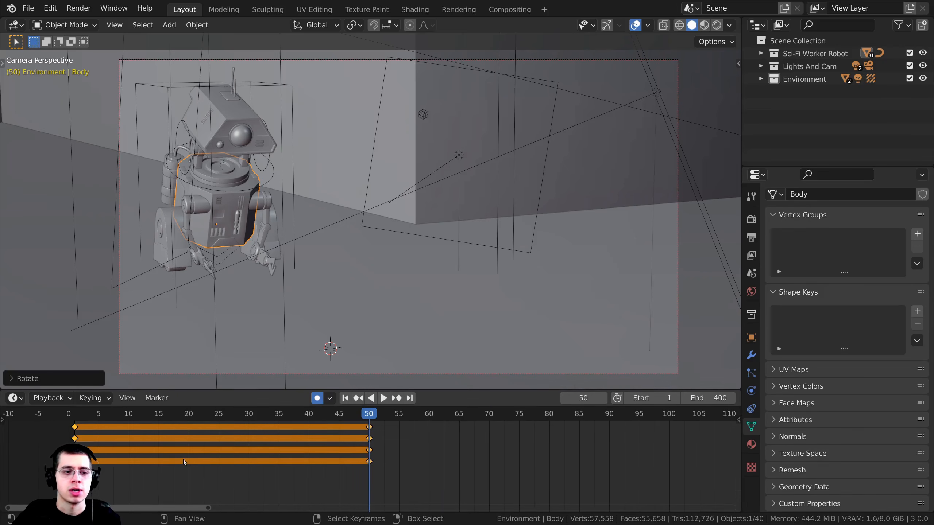
middle_click_drag(388, 465, 347, 470)
scroll(338, 468, "up", 1)
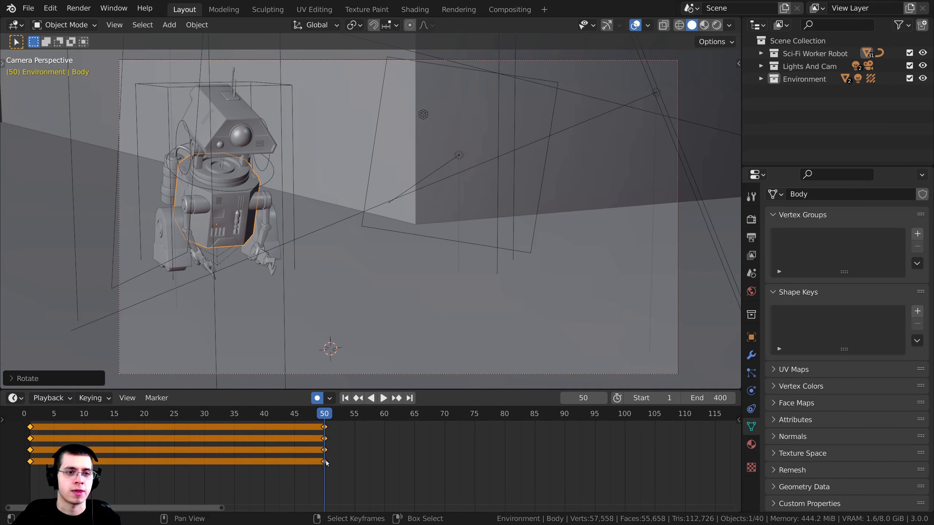
key("space")
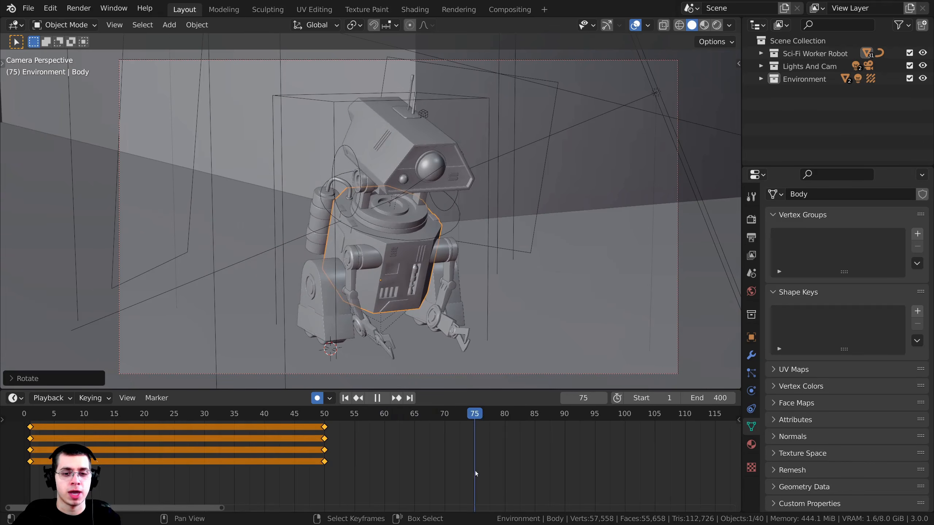
key("space")
key("g")
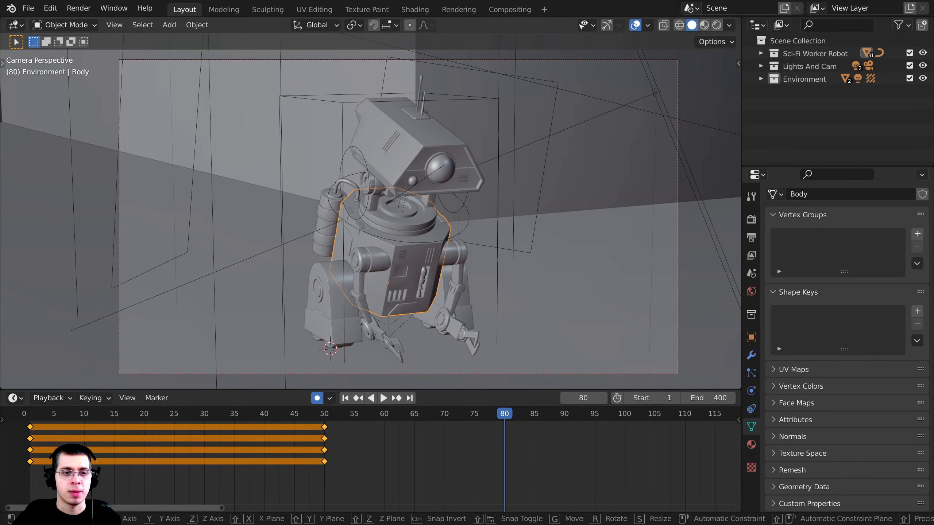
left_click(346, 205)
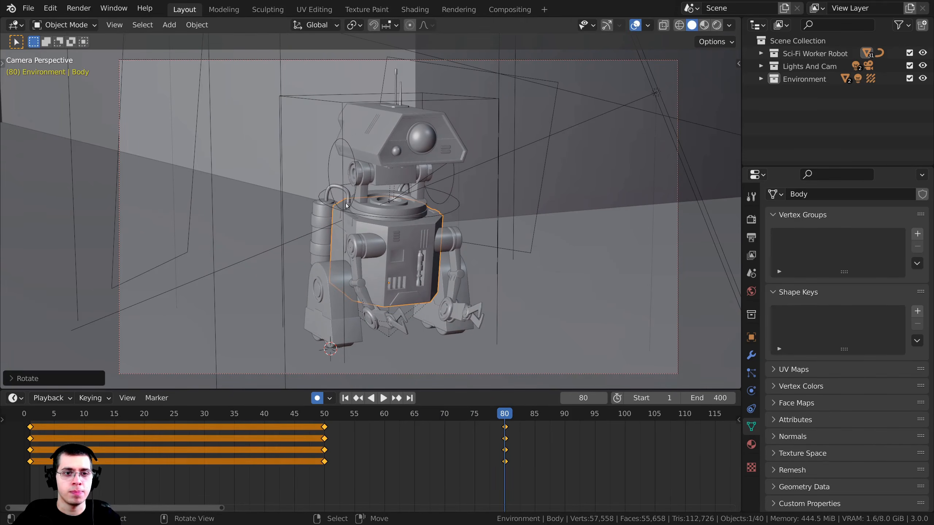
At frame 50, key the Neck Rotate controller's current rotation by confirming a rotation in place
left_click(356, 196)
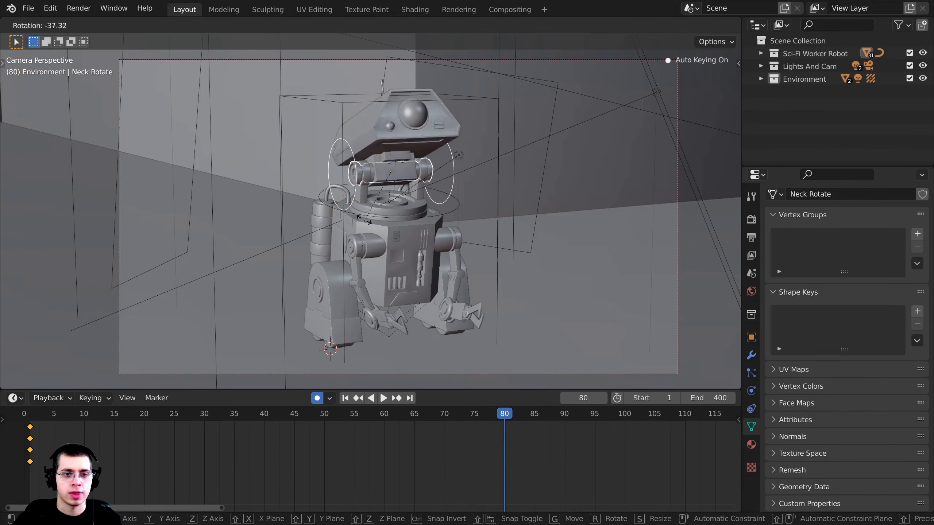
left_click_drag(486, 454, 325, 458)
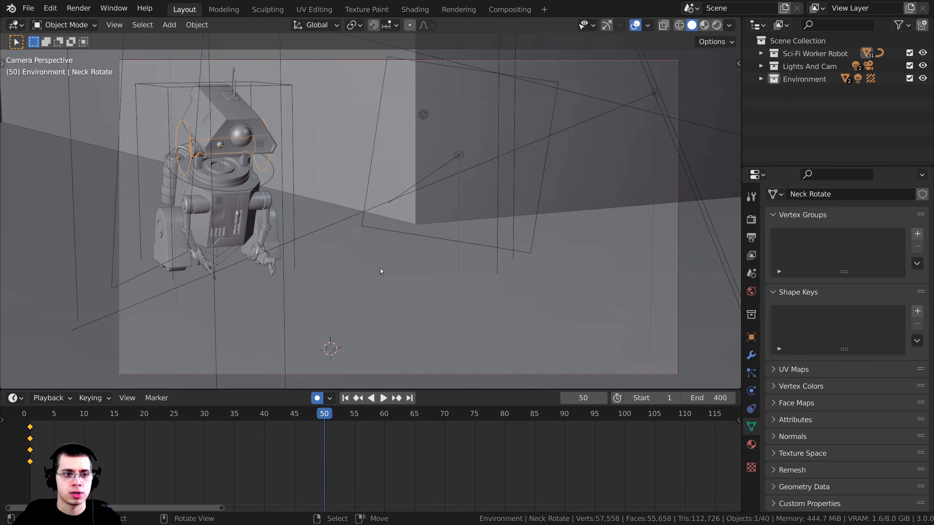
key("r")
left_click(353, 153)
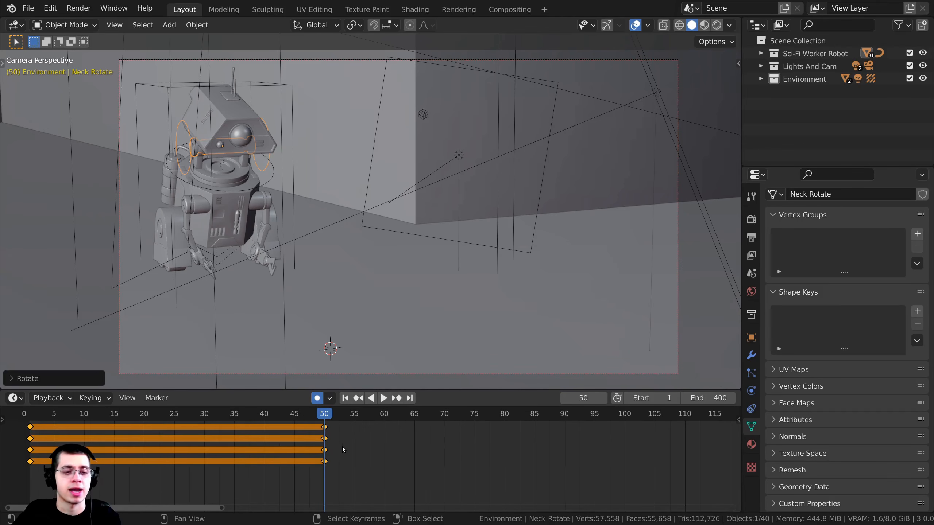
Advance to frame 80 and rotate the Neck Rotate controller so that the robot's head tilts upward
key("space")
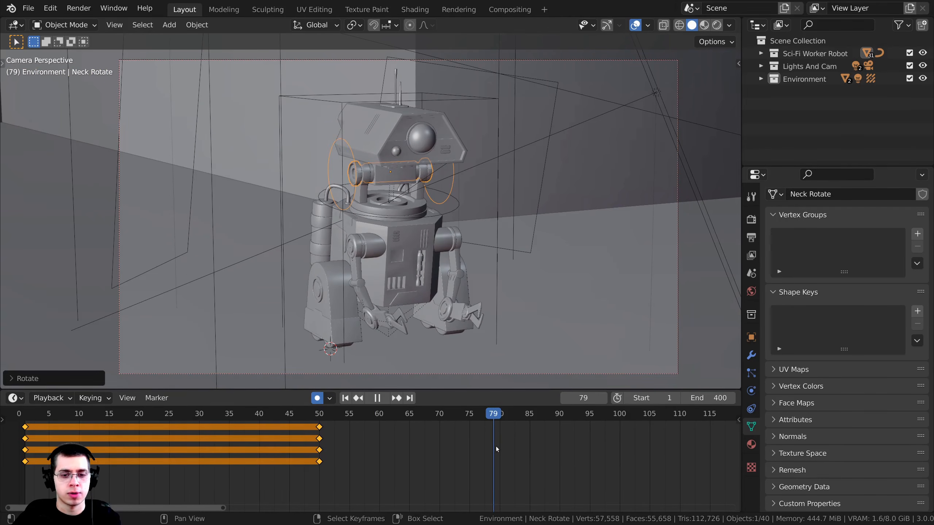
key("space")
key("r")
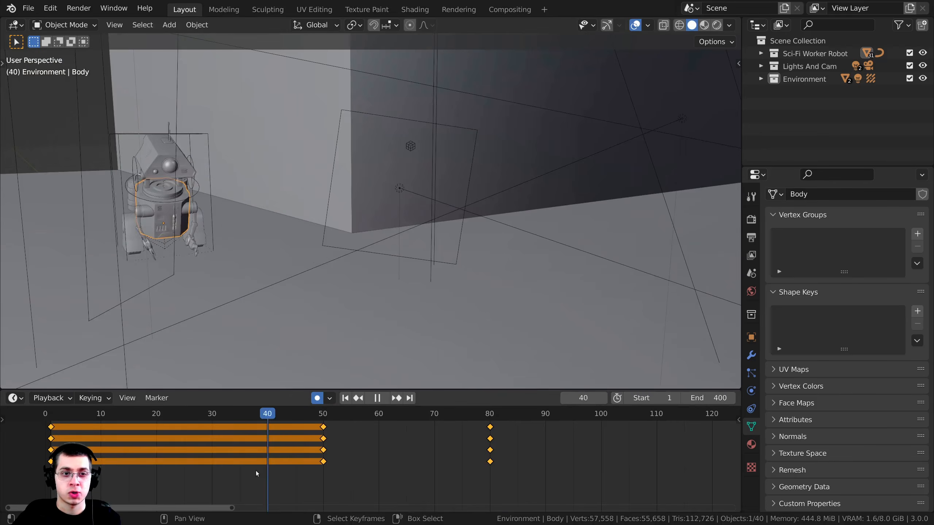
At frame 80, rotate the Body by about 14.5° in a side view so that the robot leans backward as it stops
key("space")
middle_click_drag(388, 249, 400, 205)
scroll(408, 212, "down", 1)
key("space")
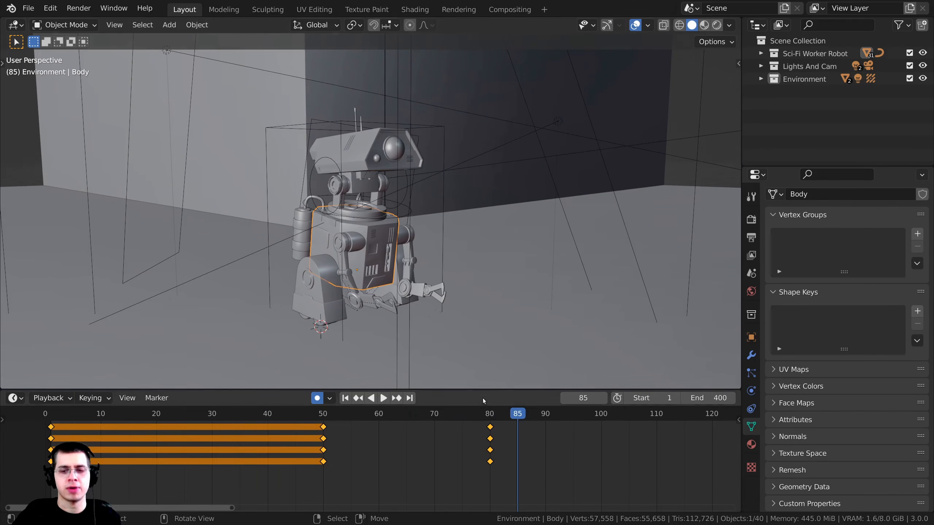
middle_click_drag(481, 448, 416, 453)
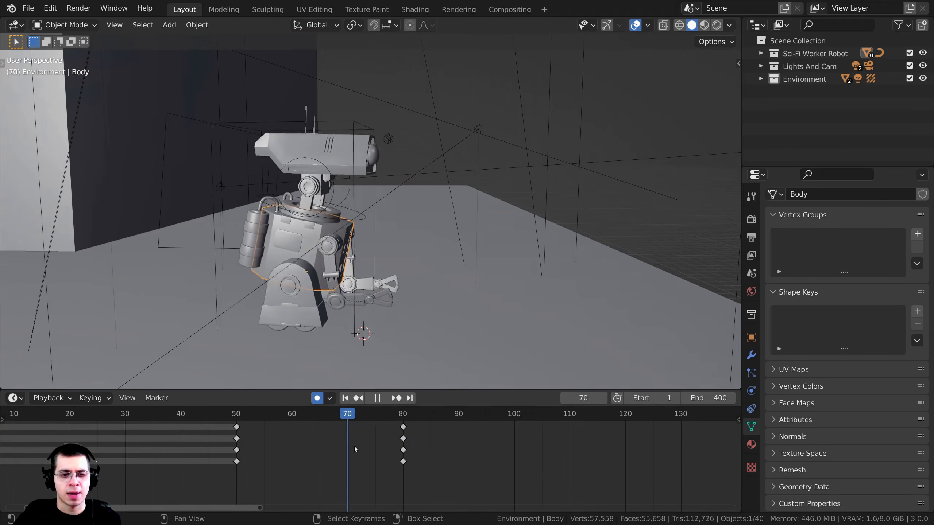
left_click_drag(355, 447, 403, 434)
scroll(393, 245, "up", 1)
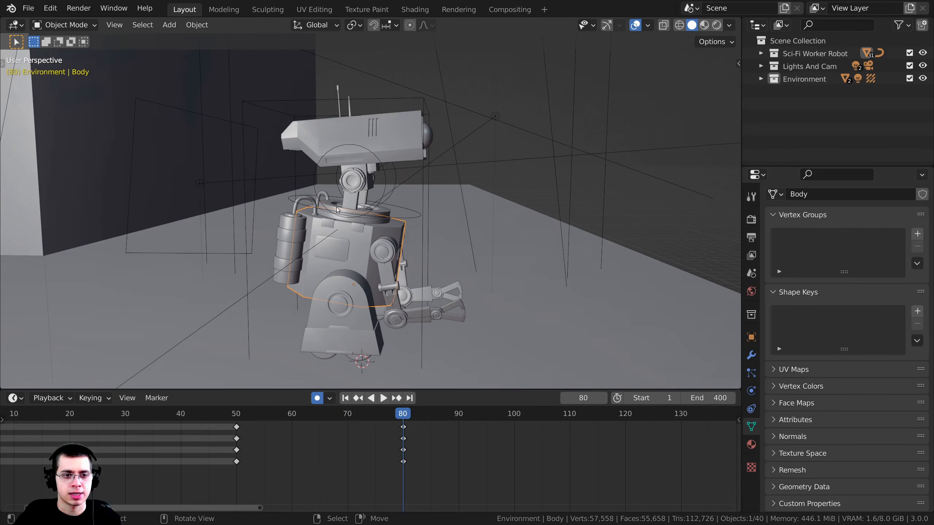
key("r")
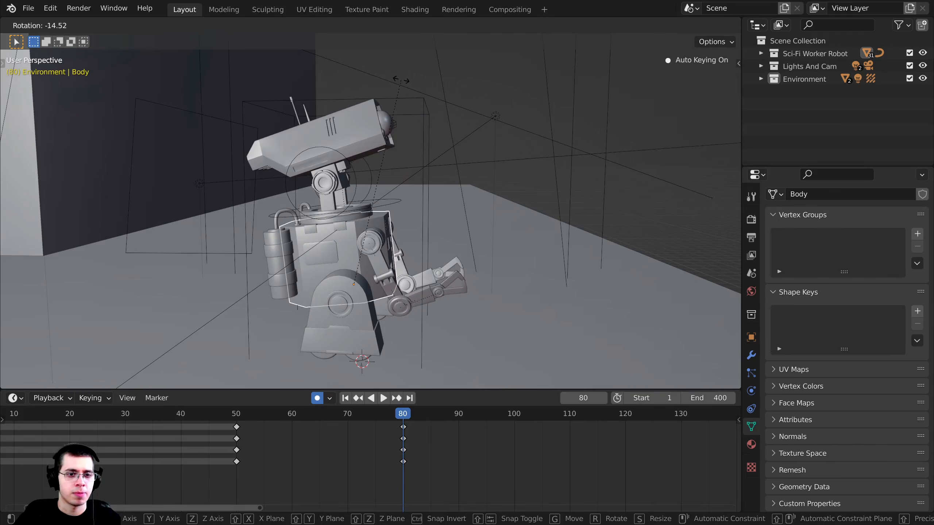
left_click(341, 162)
middle_click_drag(341, 162, 318, 227)
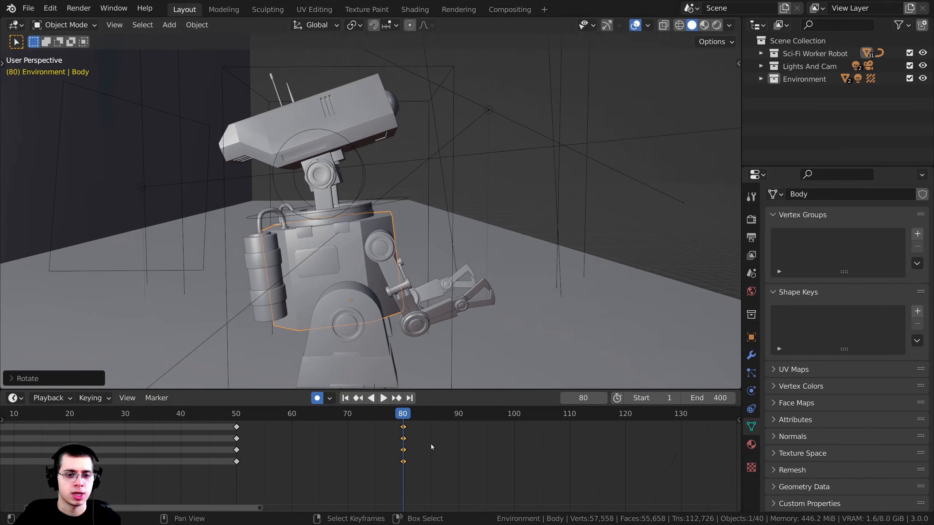
Play back and scrub the robot's stop around frame 80 from the side to examine its backward lean
scroll(431, 444, "down", 1)
scroll(419, 313, "down", 4)
middle_click_drag(415, 294, 353, 306)
left_click_drag(395, 415, 209, 424)
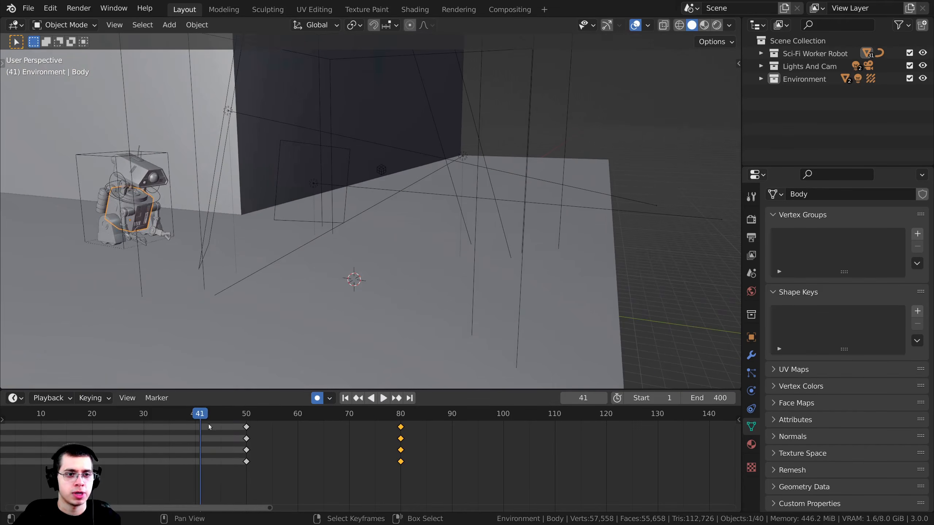
key("space")
scroll(391, 301, "up", 6)
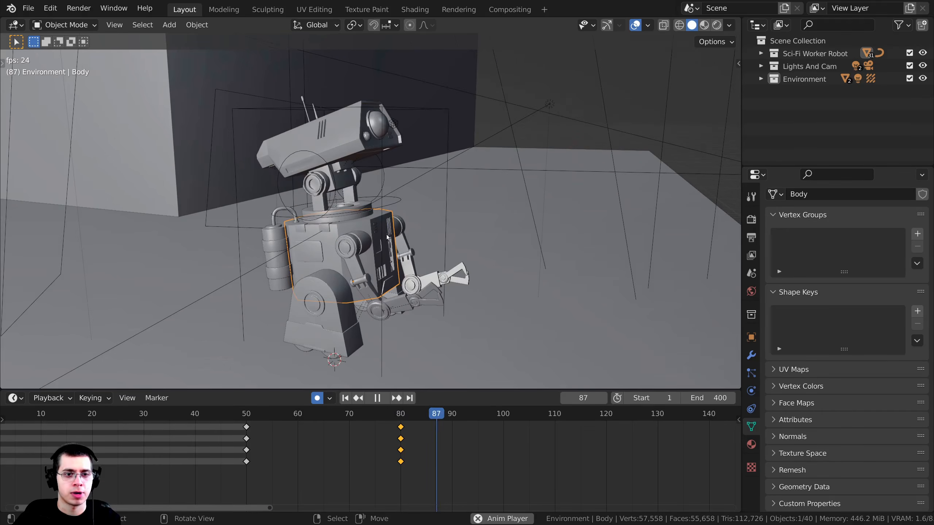
middle_click_drag(386, 236, 384, 215)
key("space")
left_click_drag(452, 434, 371, 442)
middle_click_drag(406, 247, 437, 247)
left_click_drag(371, 454, 448, 467)
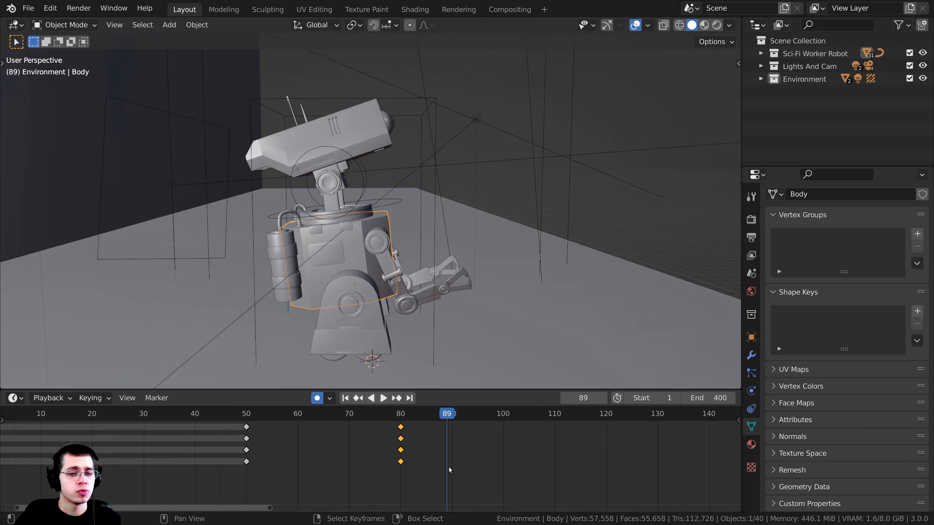
At frame 90, clear the Body's rotation so that the robot settles upright after leaning back
left_click(451, 467)
scroll(370, 137, "up", 1)
mouse_move(354, 135)
middle_mouse_down()
mouse_move(371, 137)
mouse_move(366, 123)
middle_mouse_up()
scroll(370, 137, "down", 1)
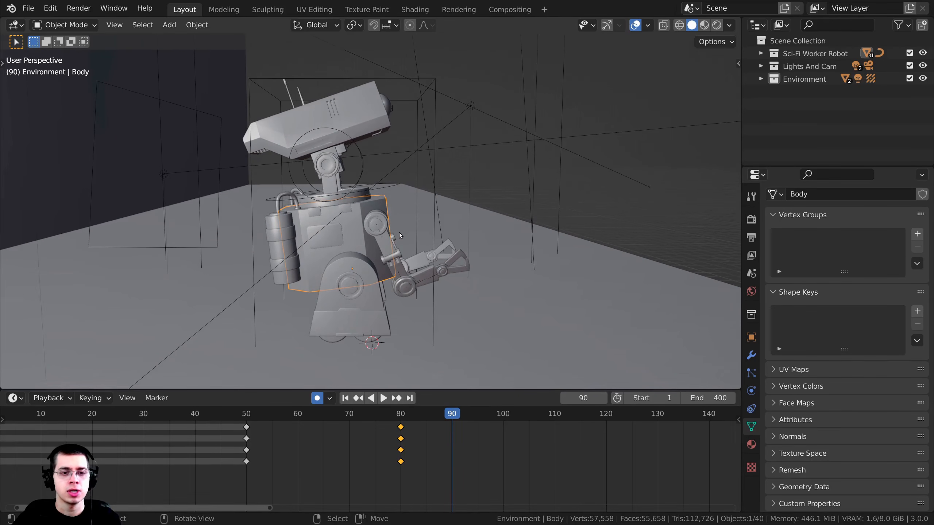
scroll(443, 416, "up", 1)
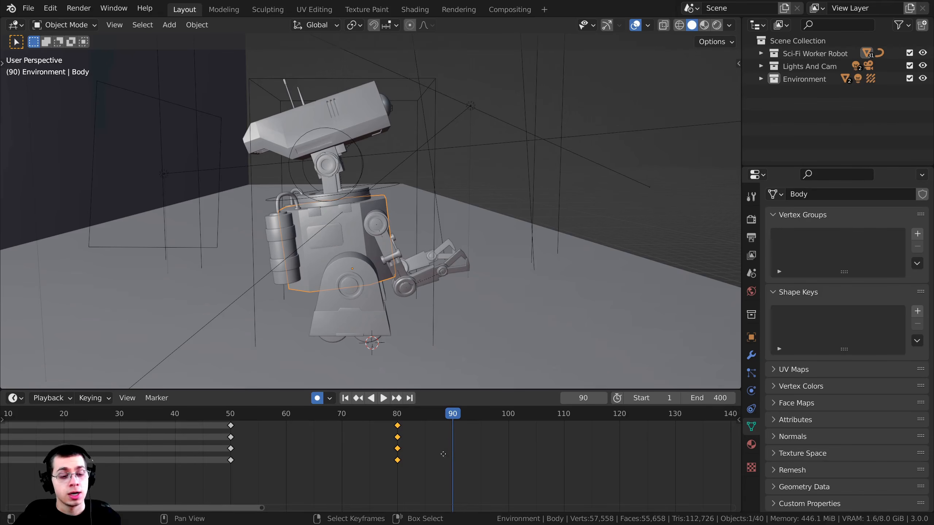
key("alt+r")
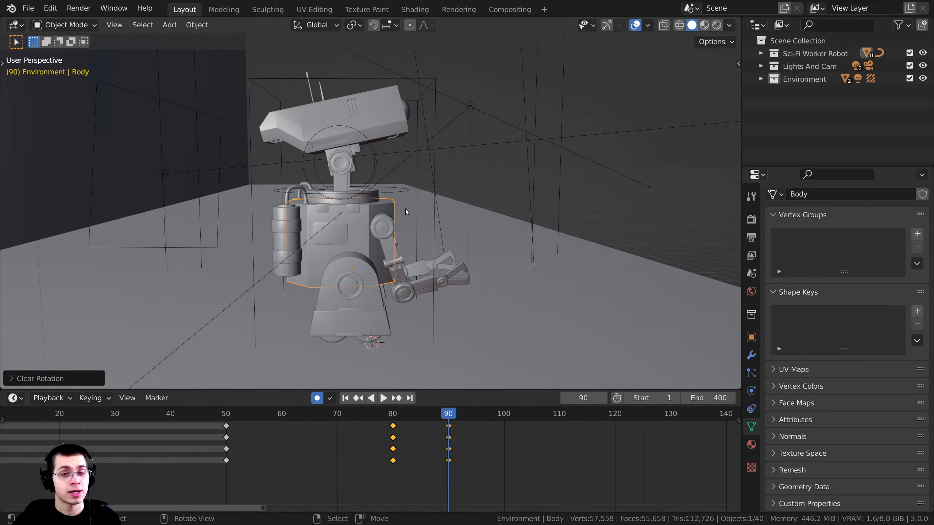
Play back the robot's arrival up to just past frame 80 to examine the timing of the Body's lean
middle_click_drag(398, 261, 448, 389)
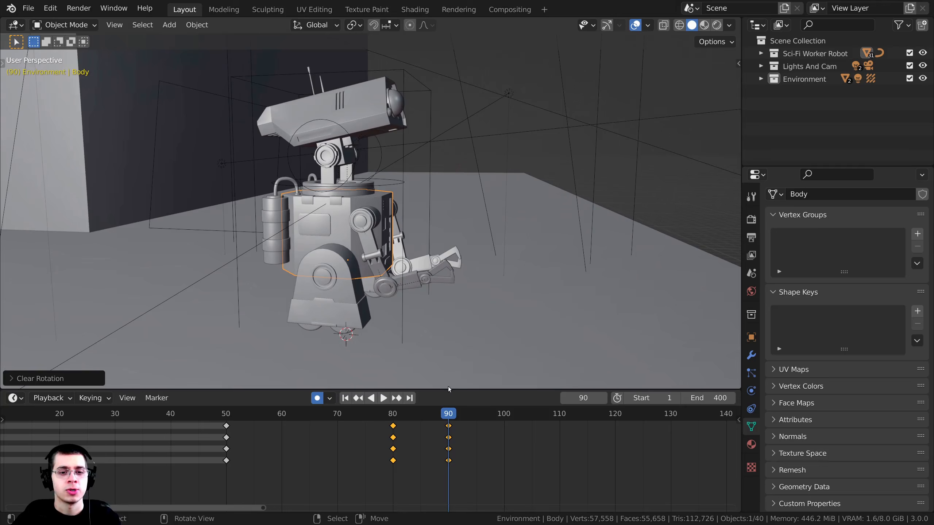
left_click_drag(443, 449, 131, 451)
scroll(411, 279, "down", 3)
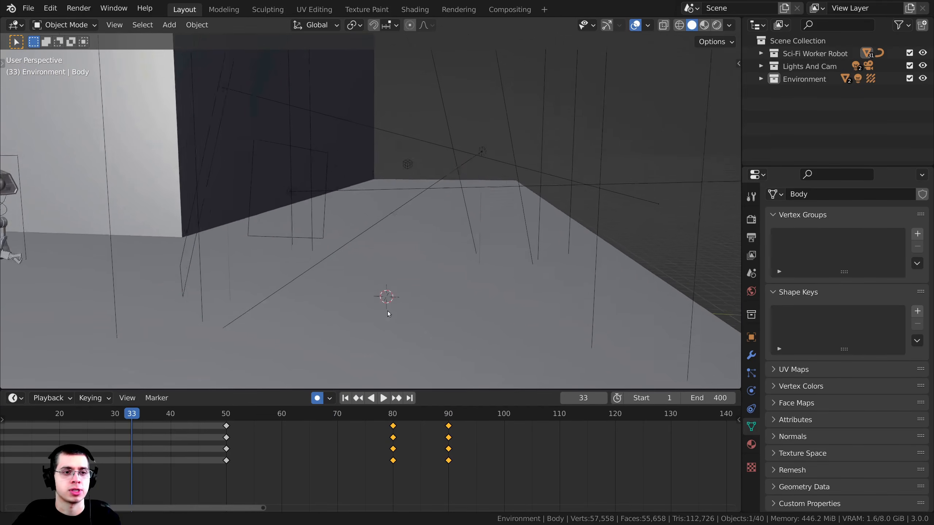
middle_click_drag(387, 310, 305, 289)
key("space")
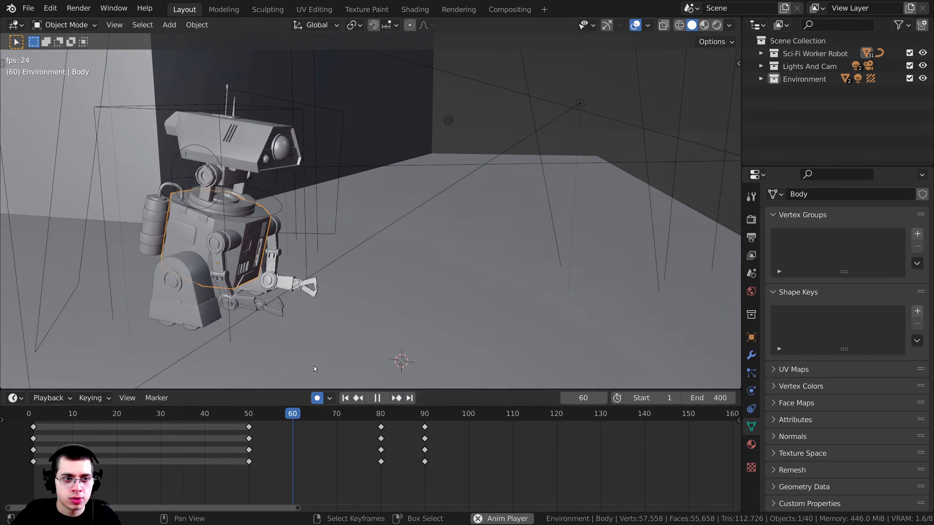
key("space")
left_click_drag(358, 435, 287, 443)
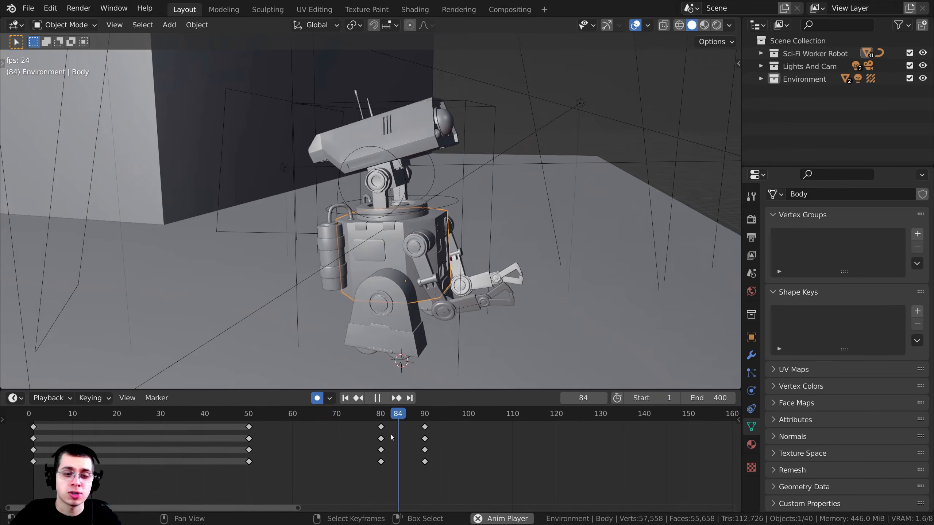
key("space")
Move the Body's keyframes from frame 80 to frame 70 and play back the stop to check the new timing
left_click(341, 427)
scroll(381, 427, "up", 3)
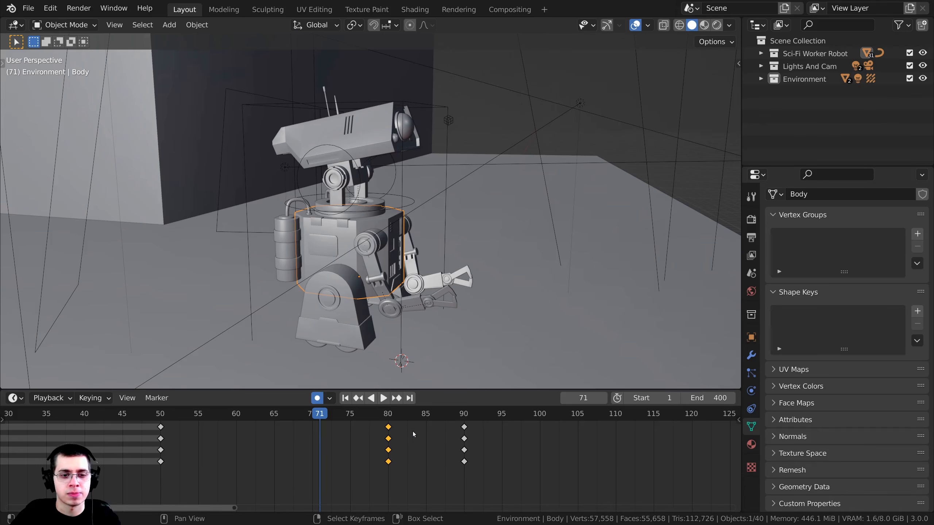
left_click_drag(417, 428, 116, 461)
left_click(346, 429)
scroll(167, 467, "down", 4)
key("space")
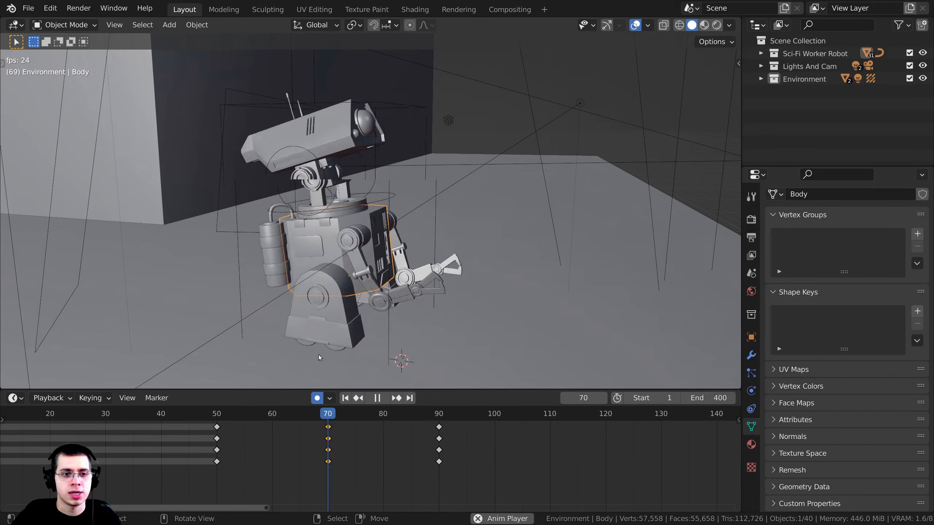
left_click_drag(319, 415, 201, 431)
key("space")
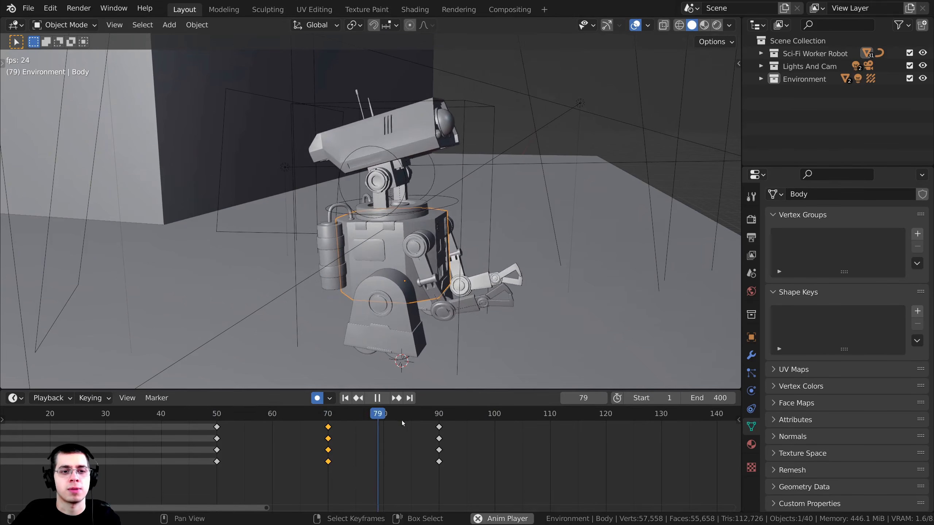
key("space")
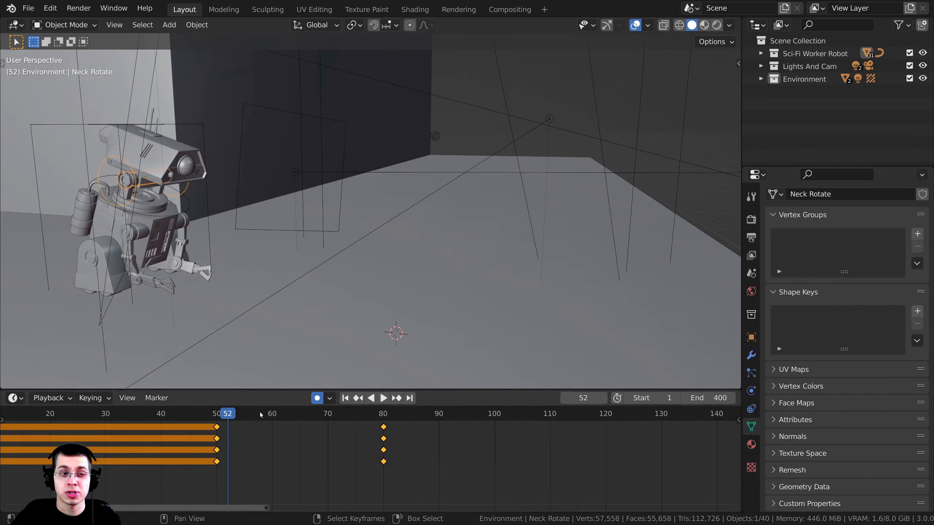
At frame 90, rotate the Neck Rotate controller forward so that the robot's head comes down to a nearly level position
key("space")
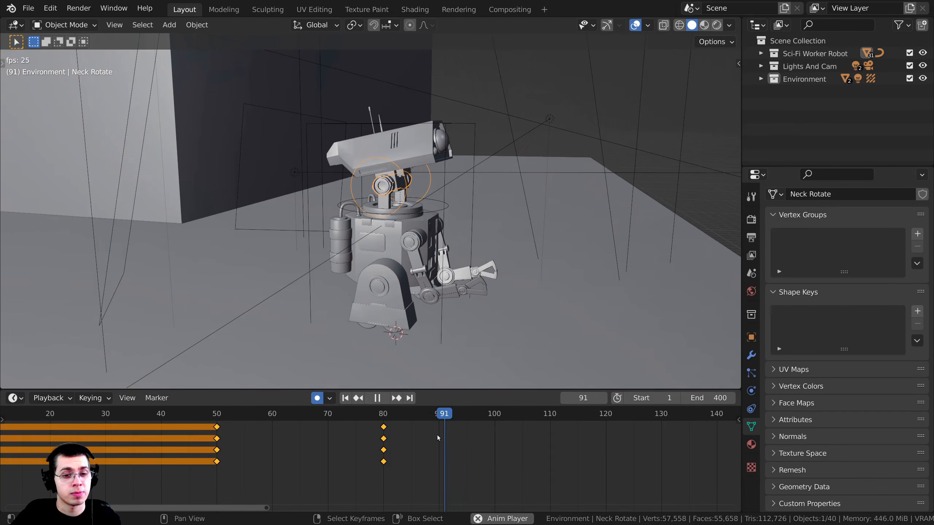
key("space")
middle_click_drag(408, 149, 407, 192, "shift")
scroll(388, 288, "up", 2)
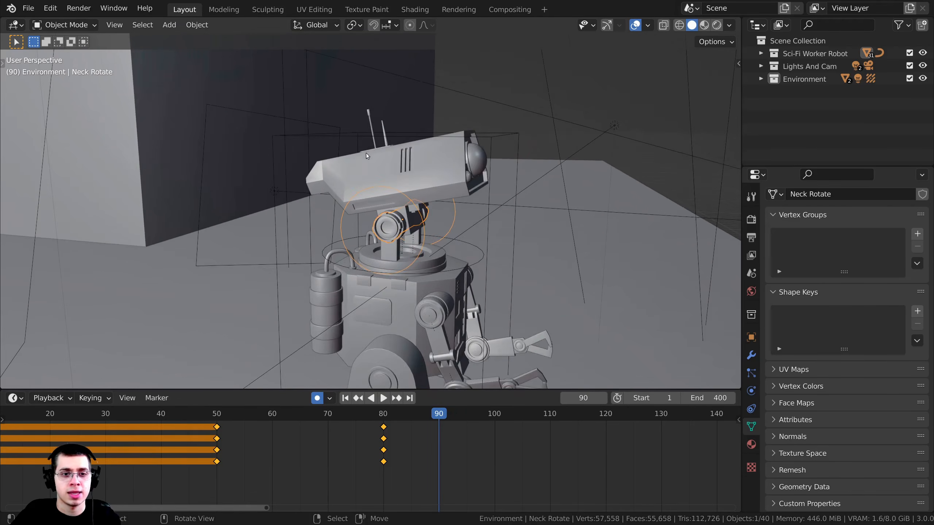
middle_click_drag(461, 156, 443, 143, "shift")
middle_click_drag(443, 143, 449, 139)
key("r")
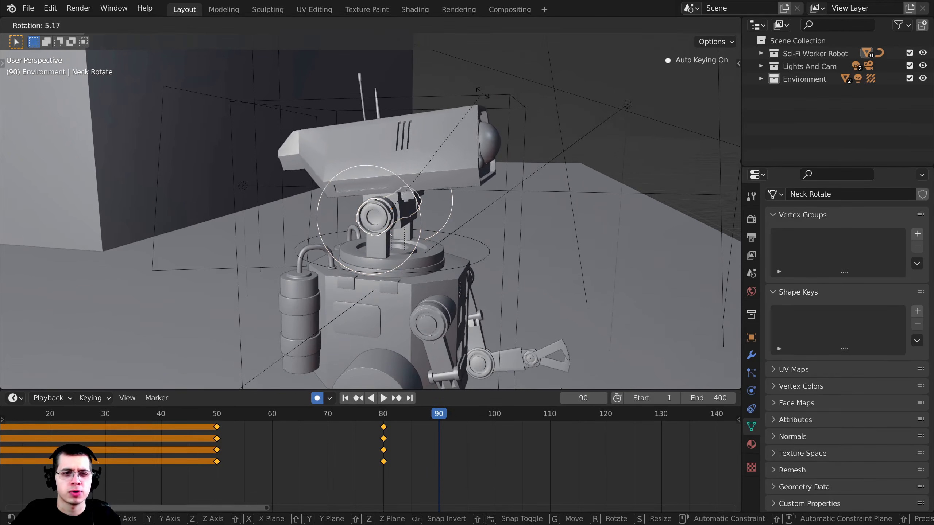
left_click(474, 162)
Play back the robot's stop from before frame 70 to examine how the neck rotation follows the Body's motion
key("space")
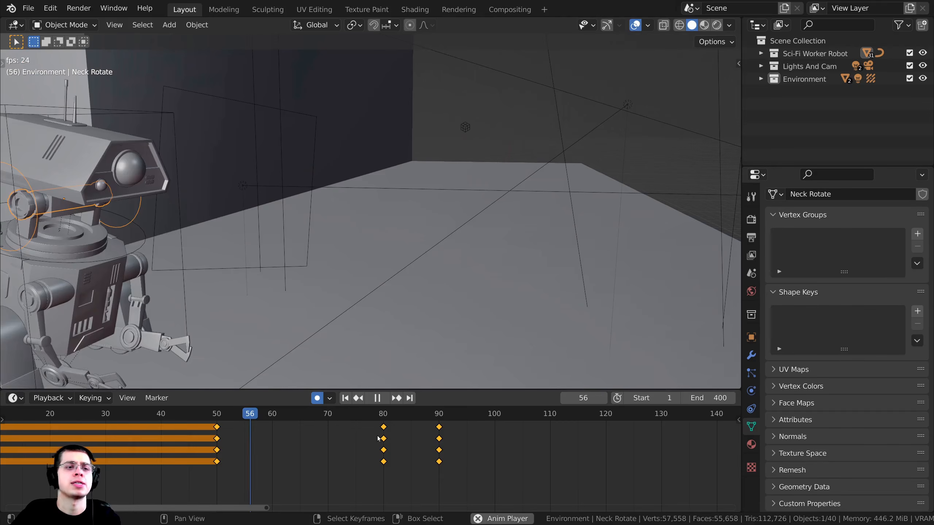
scroll(386, 431, "down", 1)
key("space")
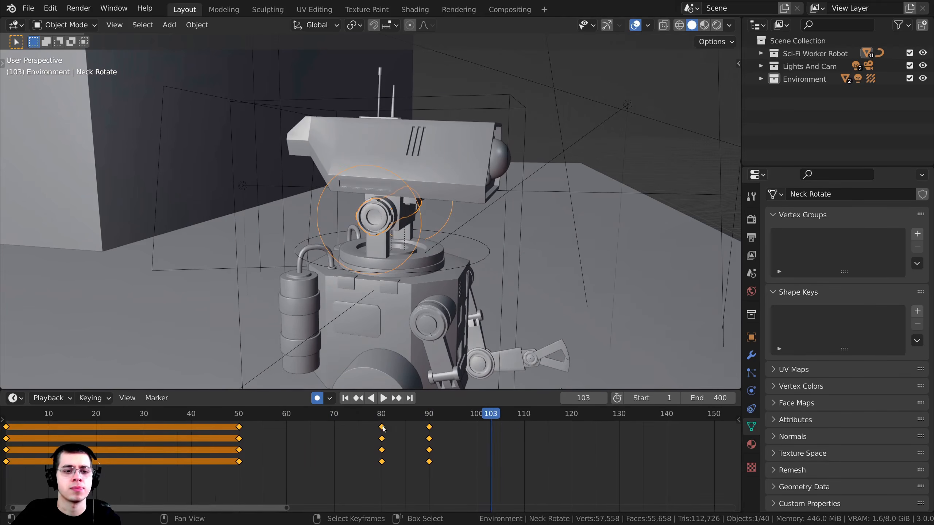
left_click_drag(352, 418, 295, 425)
scroll(316, 338, "down", 2)
key("space")
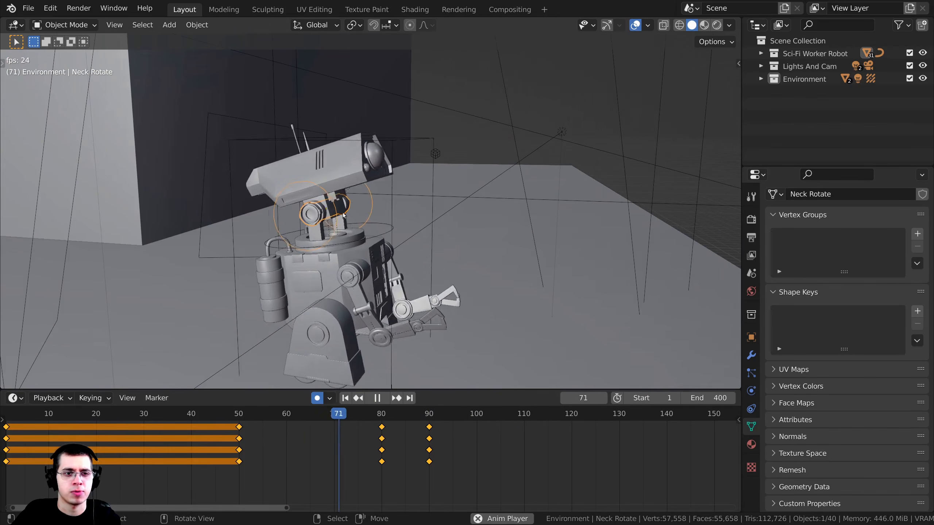
Move the Neck Rotate controller's keyframes from frame 80 to frame 70
key("space")
key("space")
scroll(390, 114, "up", 4)
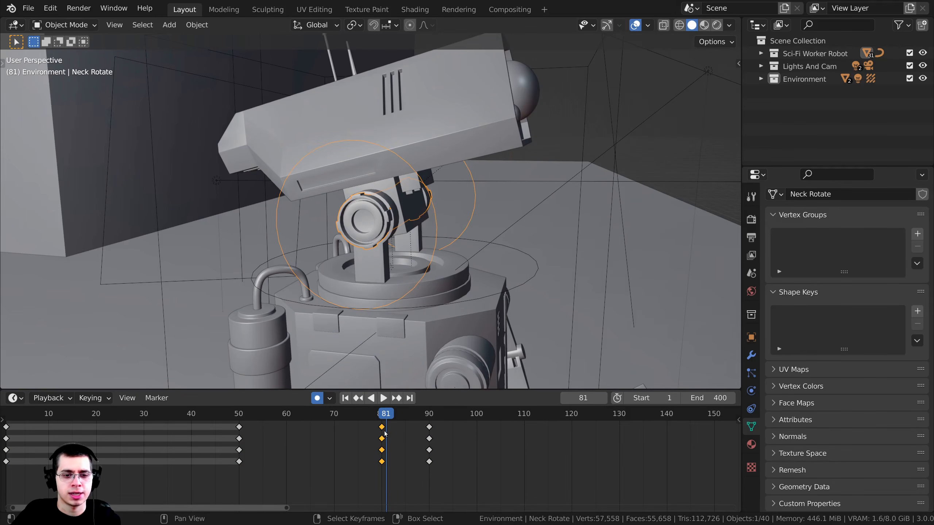
key("Left")
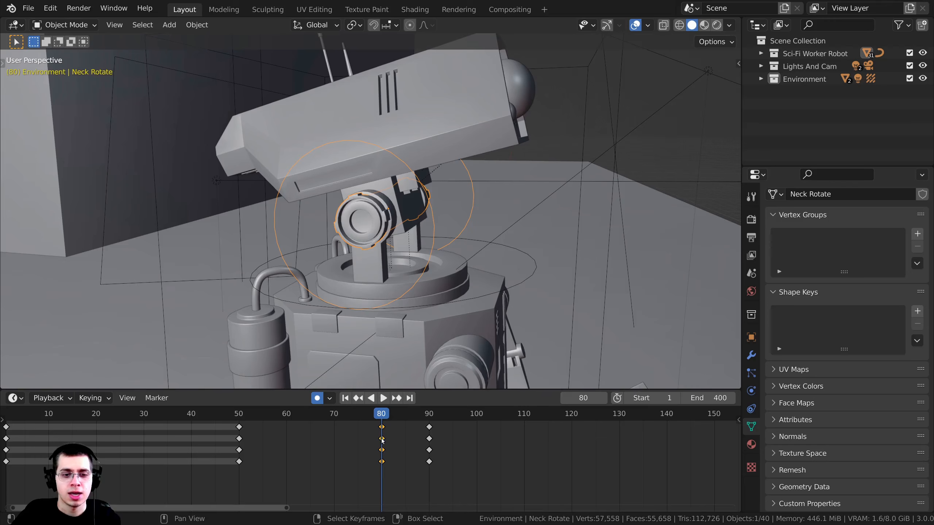
left_click_drag(381, 439, 336, 439)
left_click(333, 438)
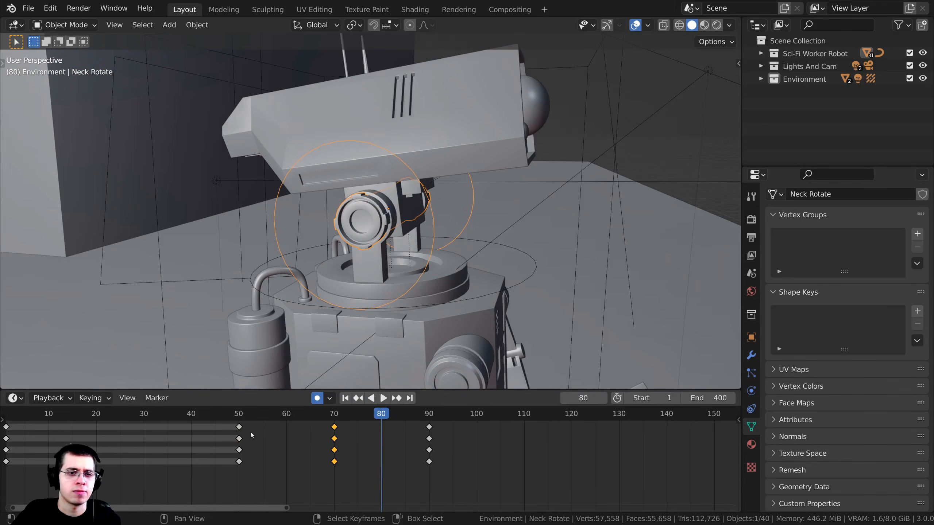
left_click(240, 436)
Play back the robot's stop to examine the new timing of the neck rotation
scroll(321, 273, "down", 5)
middle_click_drag(321, 273, 317, 274)
key("space")
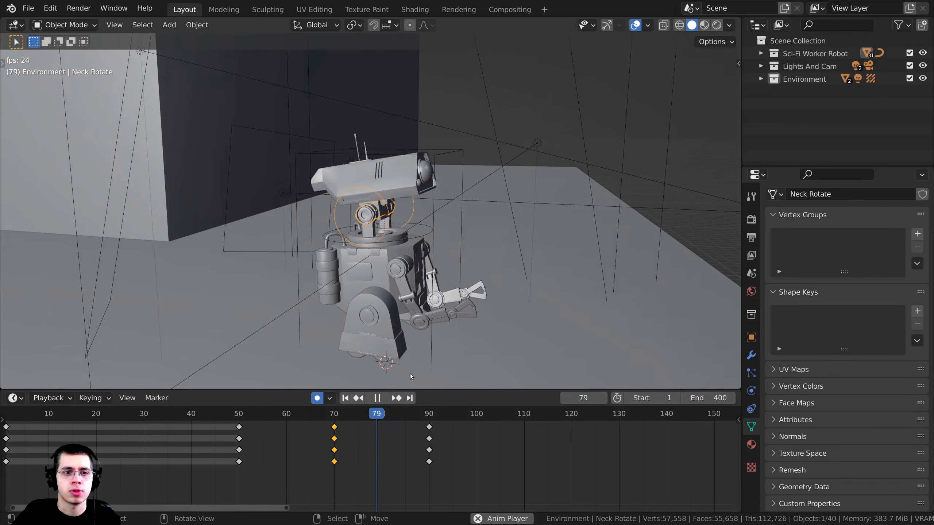
key("Escape")
scroll(235, 295, "up", 1)
middle_click_drag(162, 316, 265, 280, "shift")
key("space")
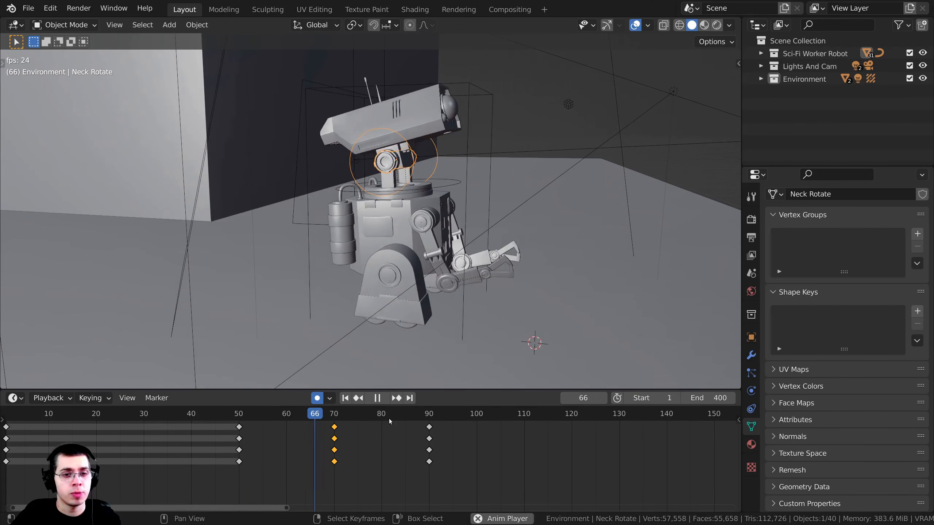
key("space")
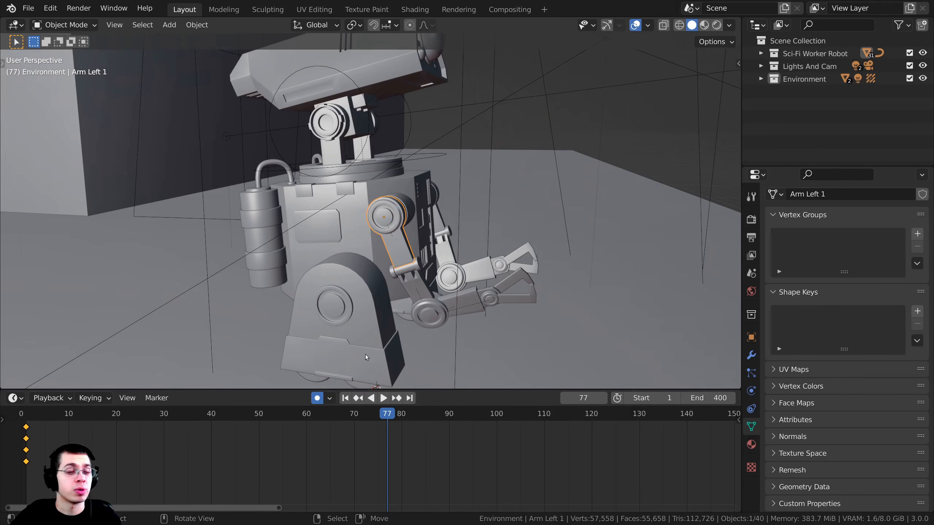
At frame 50, keyframe the upper left arm, Arm Left 1, by giving it a very slight rotation
scroll(365, 354, "down", 1)
left_click_drag(321, 471, 308, 472)
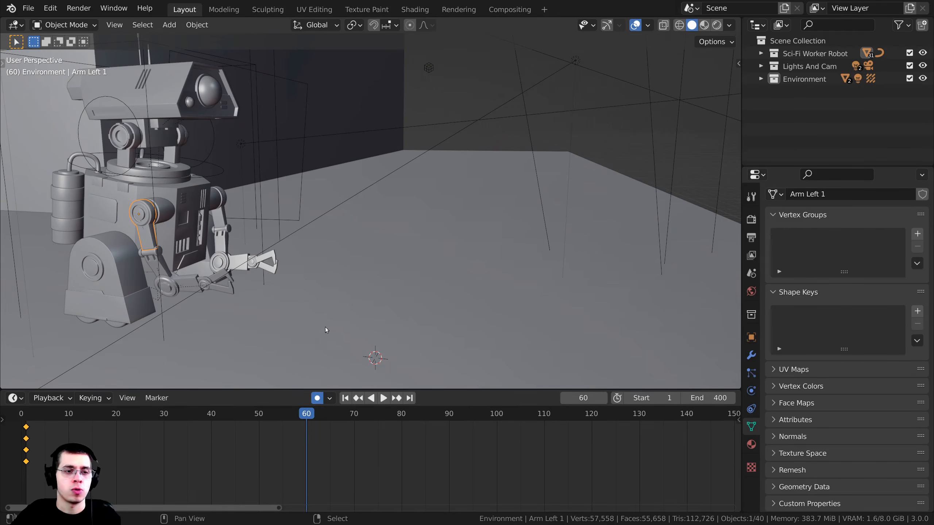
middle_click_drag(325, 327, 437, 330)
left_click_drag(291, 449, 278, 451)
middle_click_drag(259, 310, 445, 279)
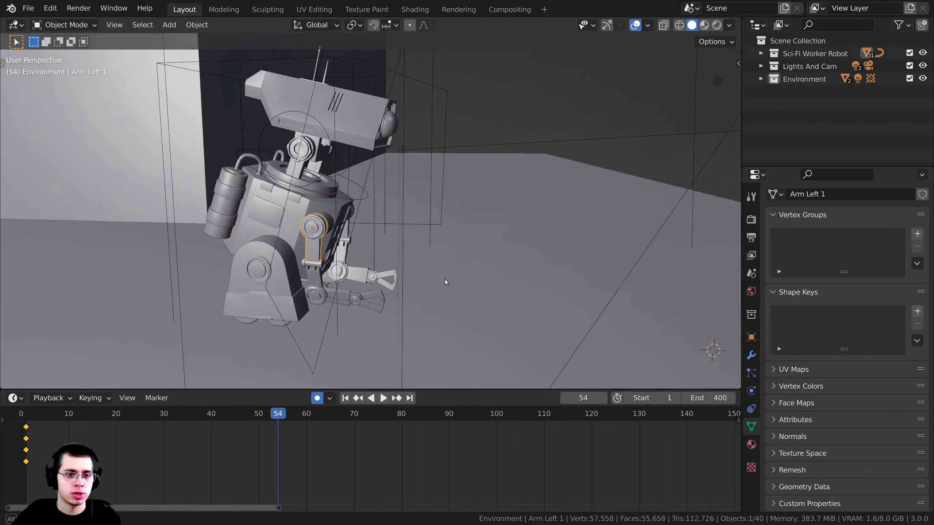
left_click_drag(287, 443, 262, 442)
middle_click_drag(279, 368, 567, 164)
scroll(568, 164, "up", 4)
key("r")
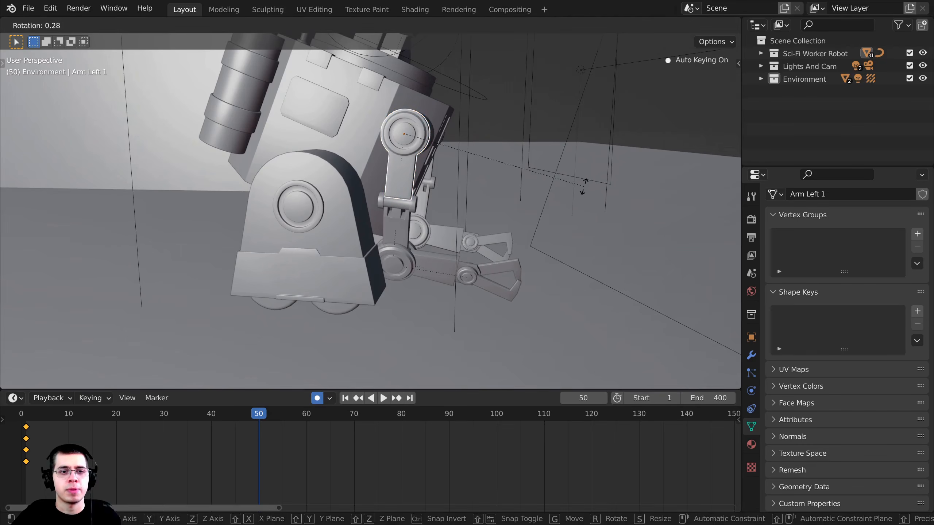
left_click(581, 189)
middle_click_drag(356, 208, 430, 197)
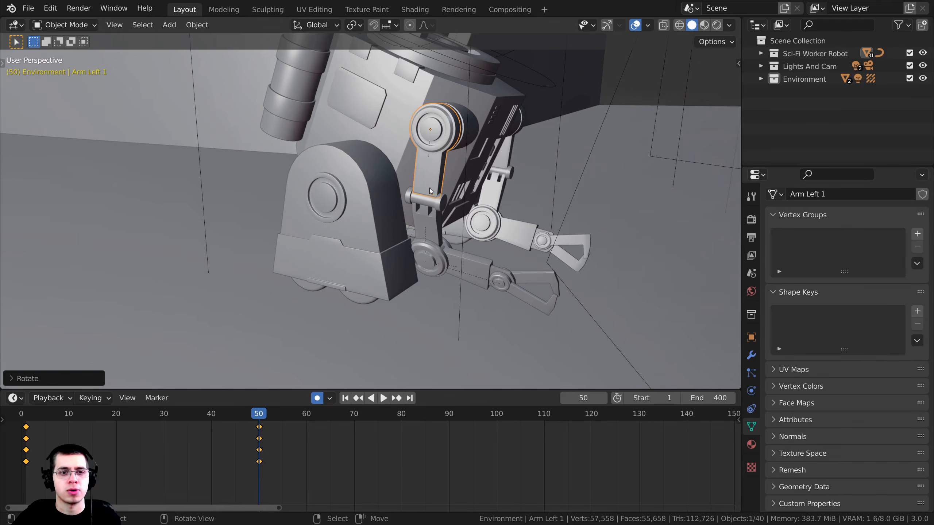
At frame 50, keyframe the upper right arm, Arm Right 1, by giving it a very slight rotation
middle_click_drag(423, 294, 373, 147)
left_click(334, 163)
key("r")
left_click(414, 166)
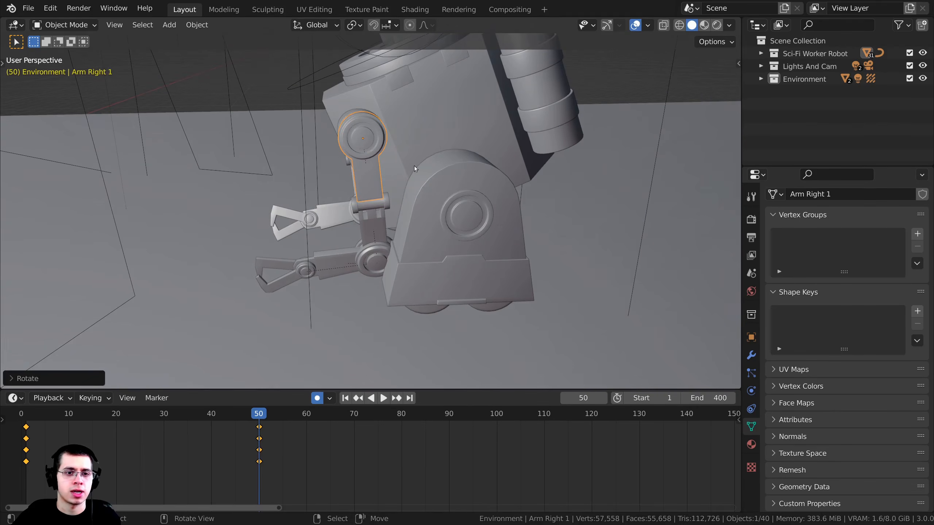
middle_click_drag(345, 235, 401, 251)
At frame 80, rotate Arm Left 1 slightly back toward the body so that the upper arm hangs more vertically
scroll(390, 253, "up", 2)
scroll(199, 441, "down", 3)
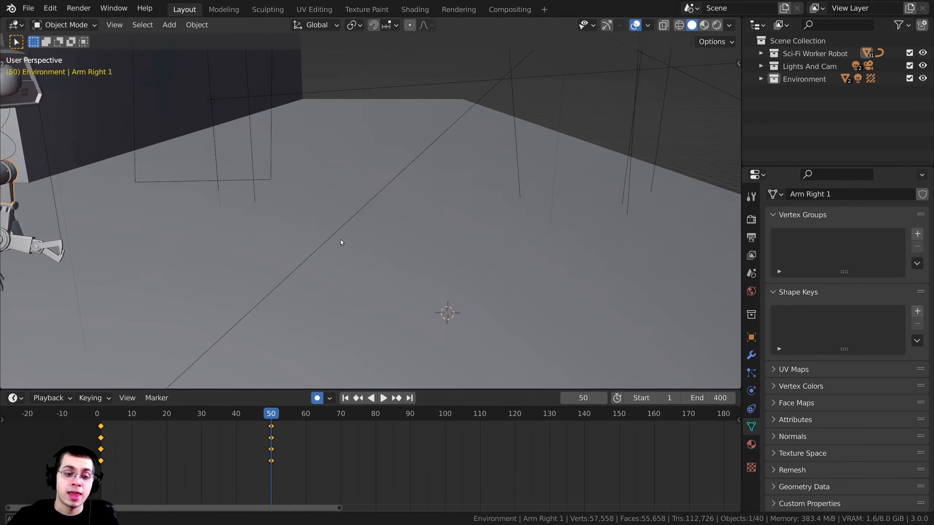
key("space")
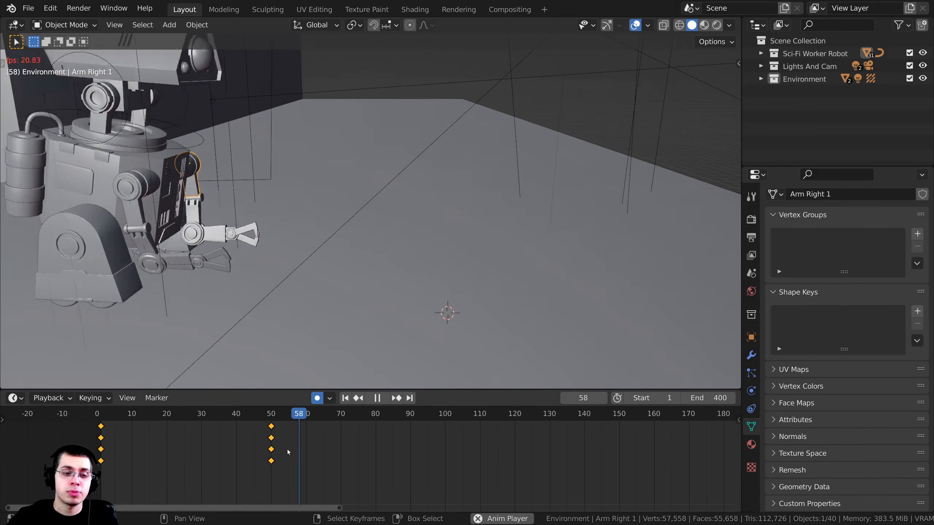
key("space")
left_click_drag(345, 447, 375, 451)
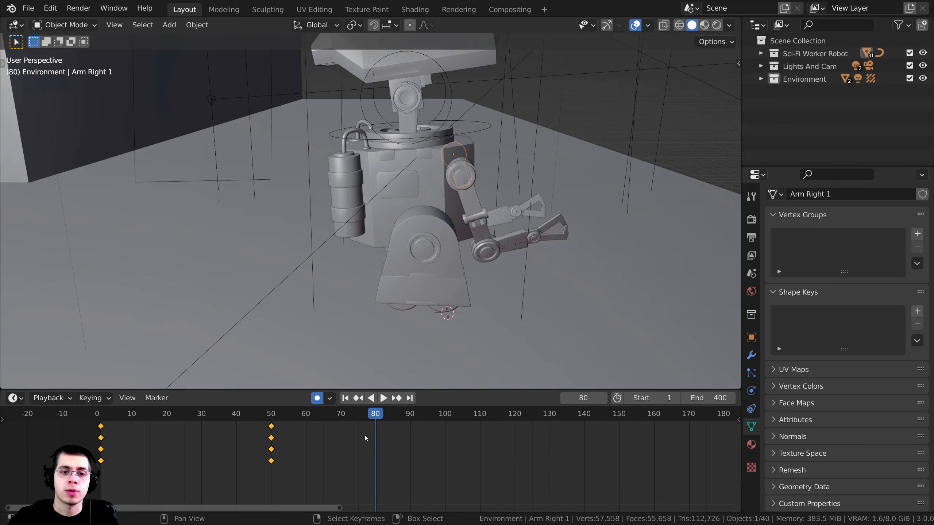
middle_click_drag(450, 210, 436, 180)
scroll(436, 172, "up", 1)
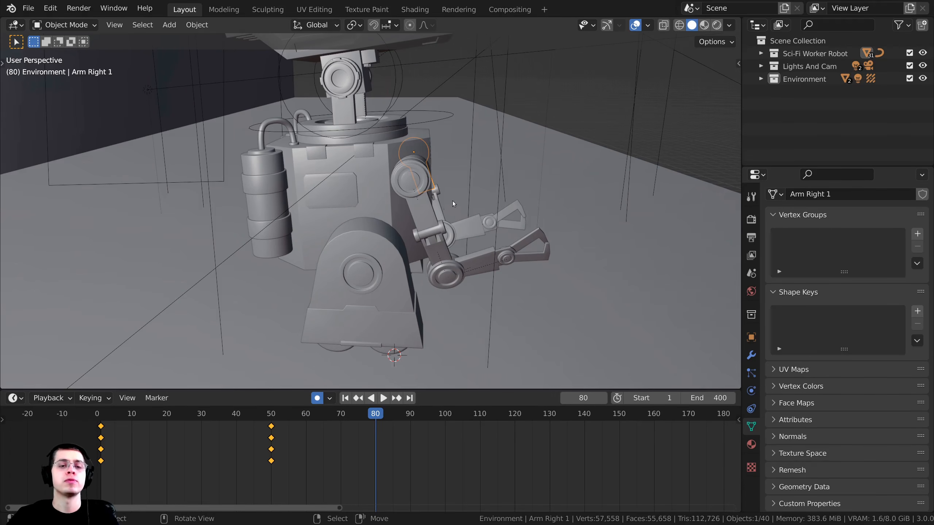
scroll(445, 200, "up", 2)
scroll(437, 199, "down", 1)
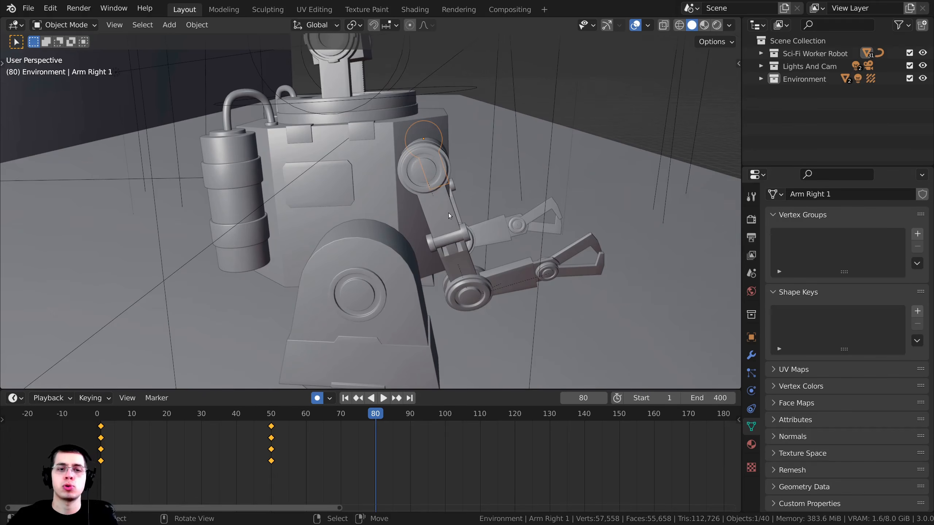
left_click(440, 221)
scroll(507, 151, "up", 1)
middle_click_drag(557, 117, 422, 170)
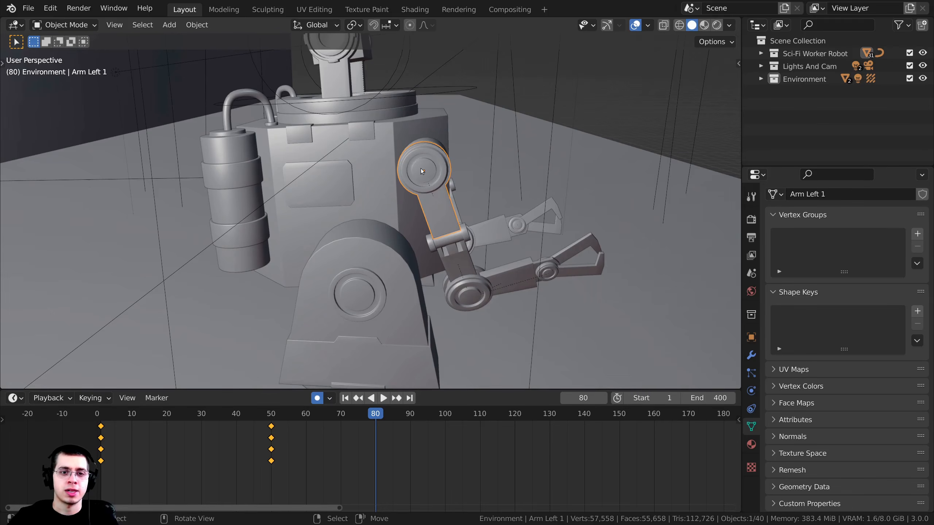
key("r")
left_click(543, 154)
scroll(581, 206, "down", 6)
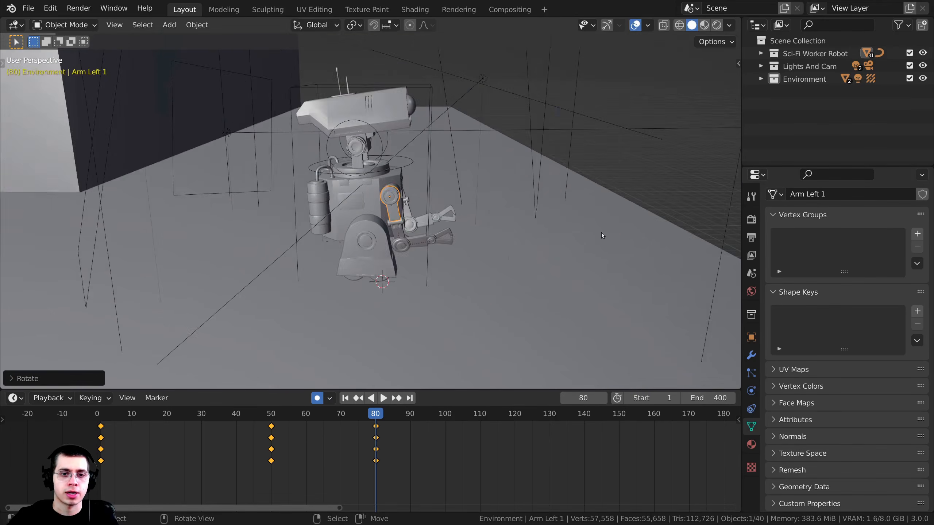
At frame 80, rotate Arm Right 1 slightly back toward the body to match the left arm
middle_click_drag(601, 232, 388, 225)
scroll(402, 235, "up", 5)
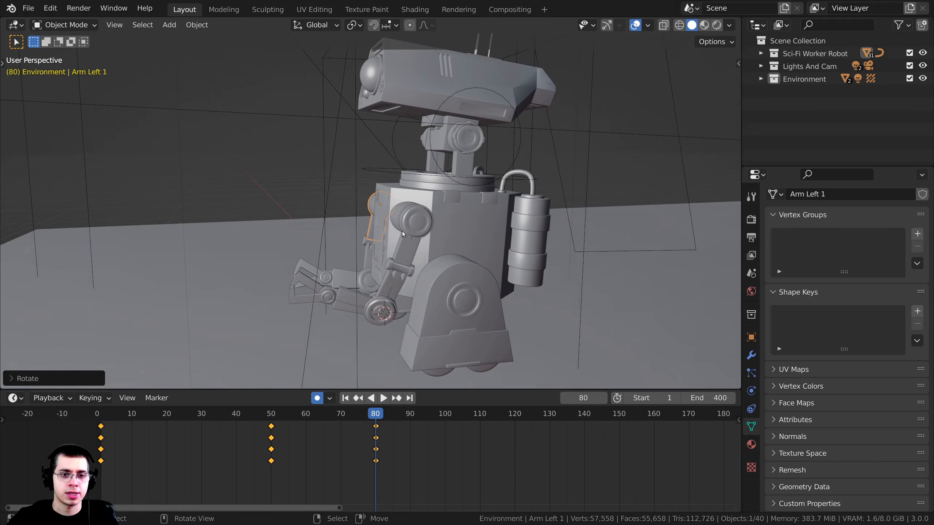
left_click(408, 234)
scroll(442, 235, "up", 3)
key("r")
left_click(423, 264)
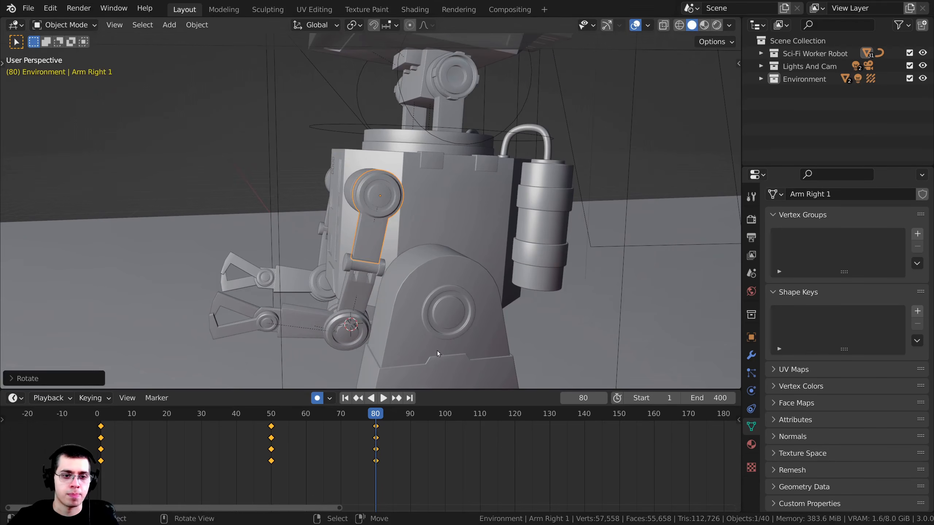
Play back the robot's arrival and stop to examine how both arms swing with the Body
key("space")
left_click_drag(369, 435, 205, 410)
scroll(330, 258, "down", 4)
middle_click_drag(368, 243, 423, 259)
key("space")
scroll(439, 294, "up", 3)
scroll(585, 264, "down", 3)
key("space")
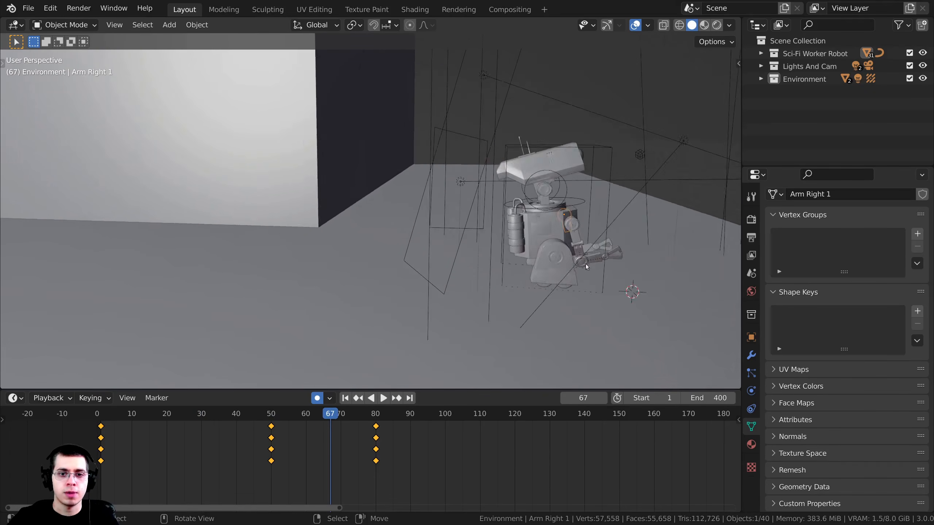
middle_click_drag(585, 264, 401, 283, "shift")
left_click(247, 439)
key("space")
key("space")
scroll(464, 228, "up", 2)
scroll(478, 235, "down", 1)
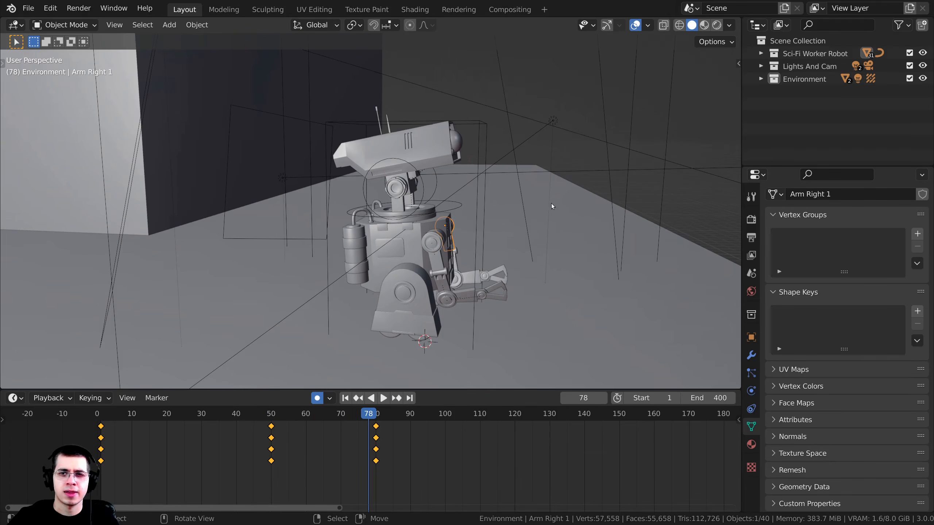
scroll(568, 158, "down", 1)
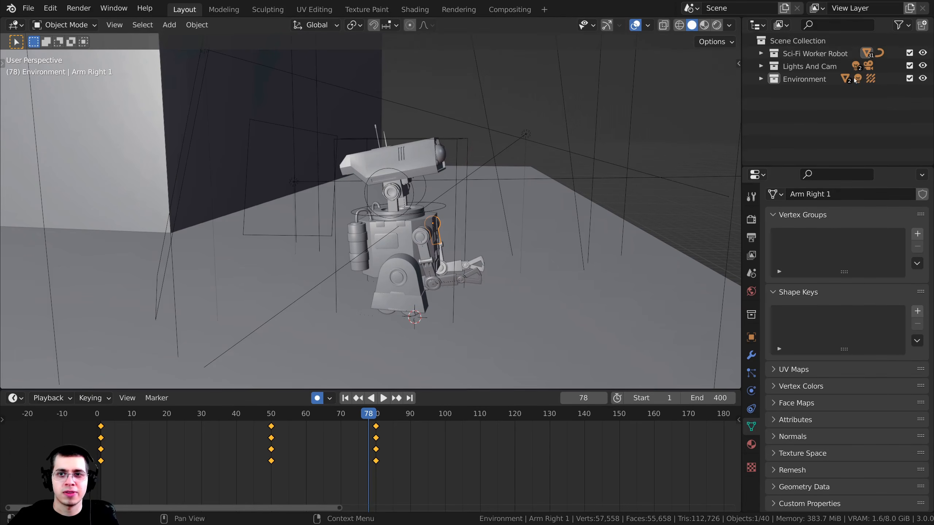
Exclude the Lights And Cam collection from the view layer to clear the viewport
left_click(909, 66)
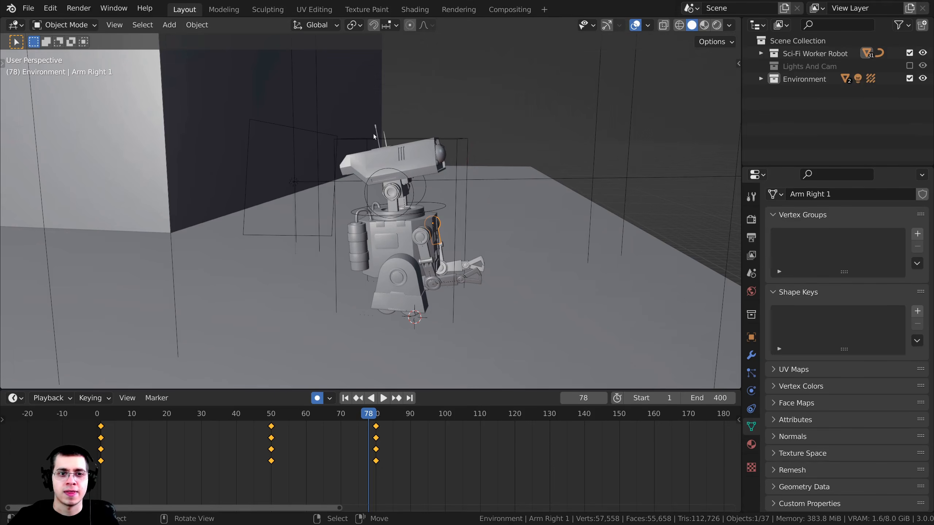
left_click(909, 67)
scroll(526, 146, "down", 6)
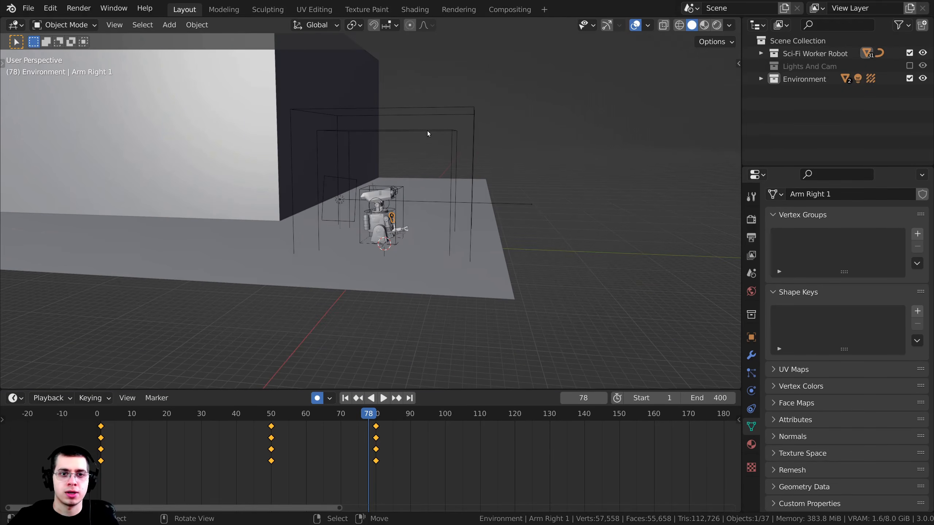
Move the Area light and the light probe volume around the robot into the Lights And Cam collection
left_click(427, 131)
scroll(437, 129, "up", 4)
middle_click_drag(355, 168, 364, 135)
left_click(365, 134, "shift")
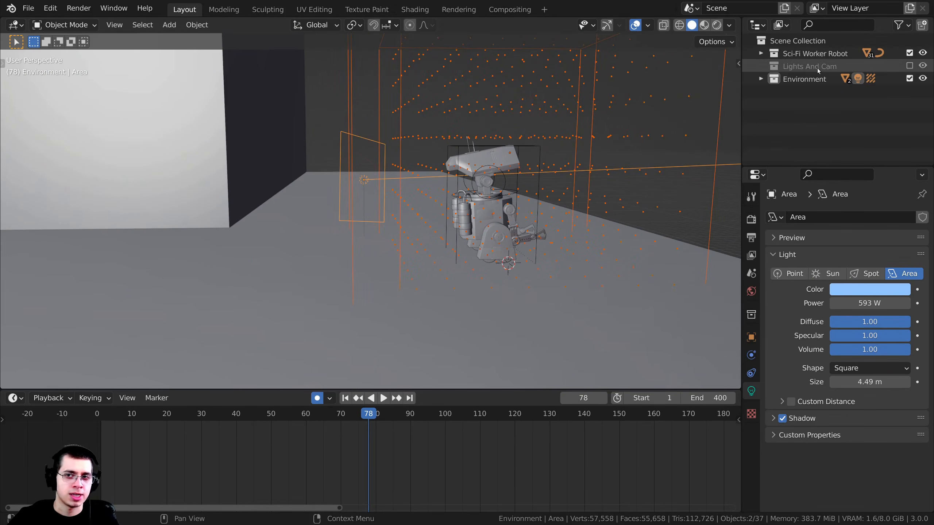
middle_click_drag(533, 121, 423, 110)
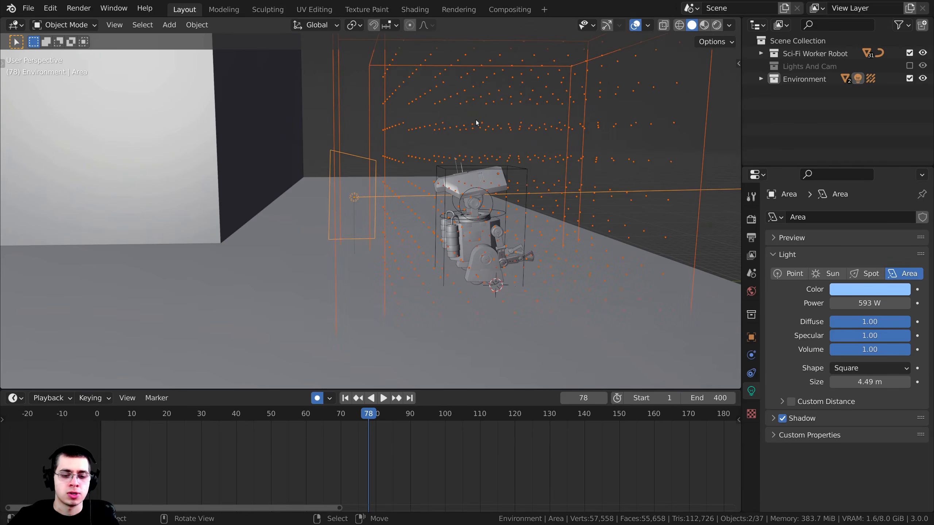
key("m")
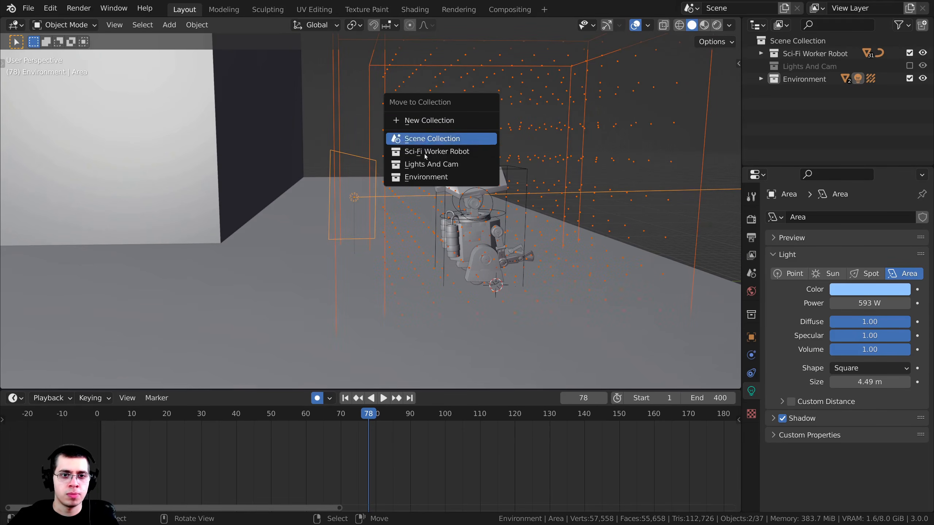
left_click(427, 168)
Check the objects still in view, then play and scrub through the robot's stop around frame 50 to examine the arms
middle_click_drag(422, 176, 391, 235)
key("a")
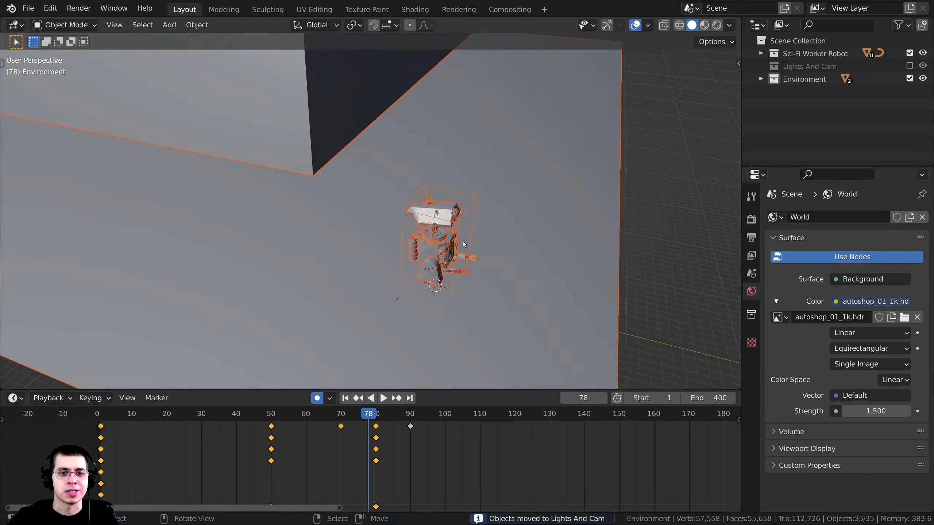
key("a")
left_click_drag(257, 414, 223, 413)
key("space")
middle_click_drag(419, 215, 346, 234)
scroll(422, 184, "up", 4)
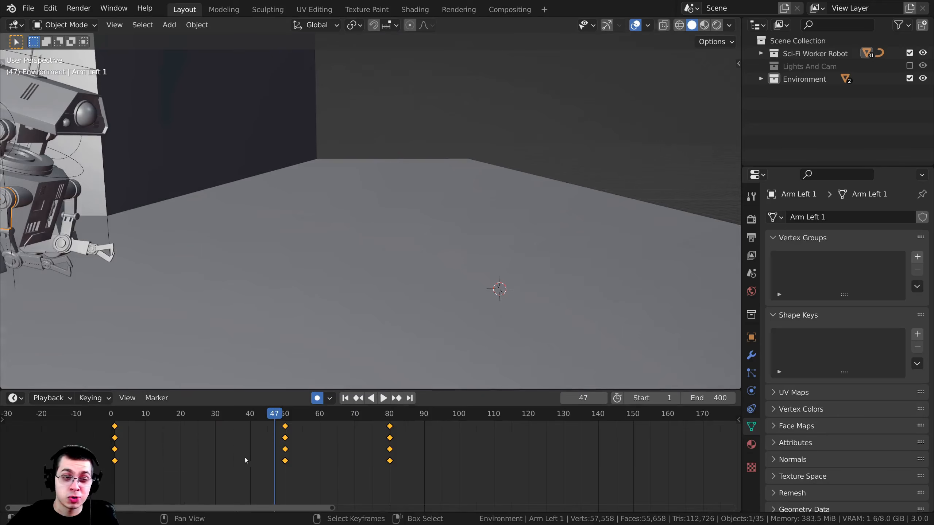
left_click_drag(266, 462, 298, 457)
scroll(417, 268, "up", 5)
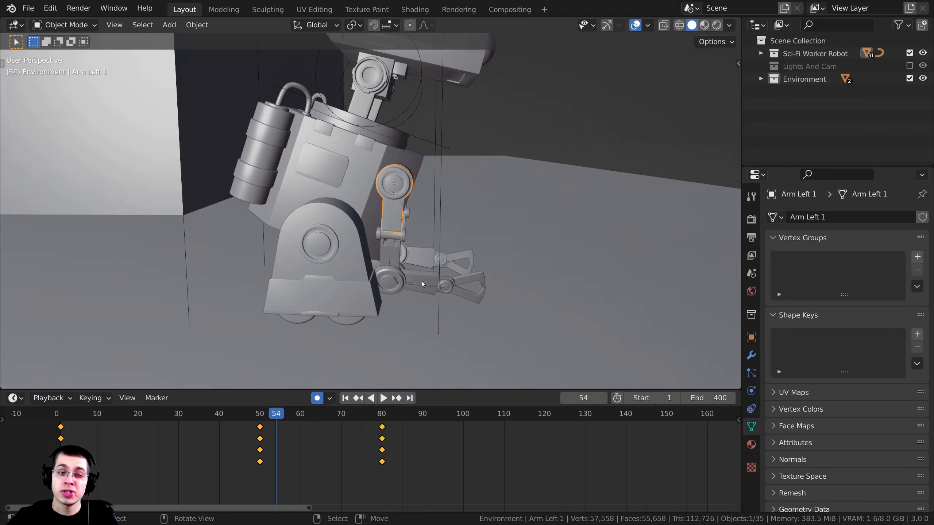
At frame 50, keyframe the right forearm, Arm Right 3, with a slight rotation
left_click(419, 283)
left_click(417, 257)
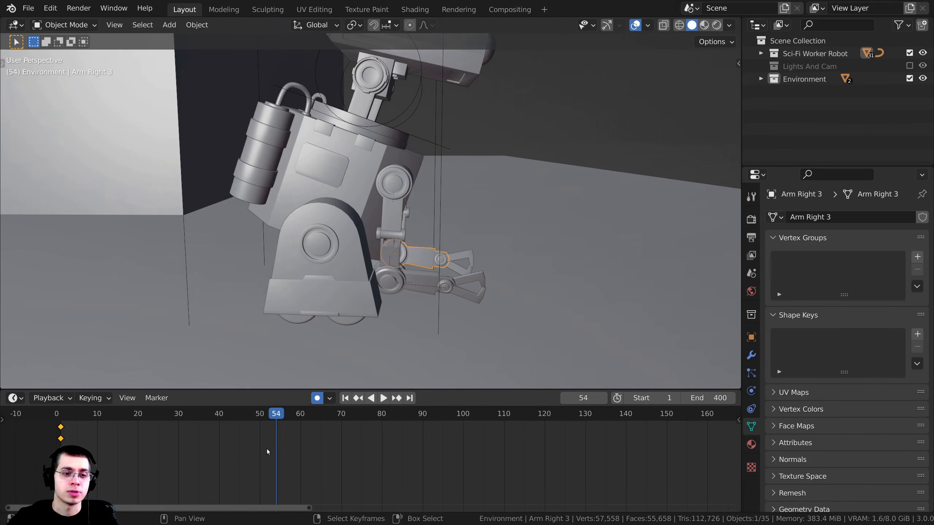
left_click_drag(267, 449, 263, 448)
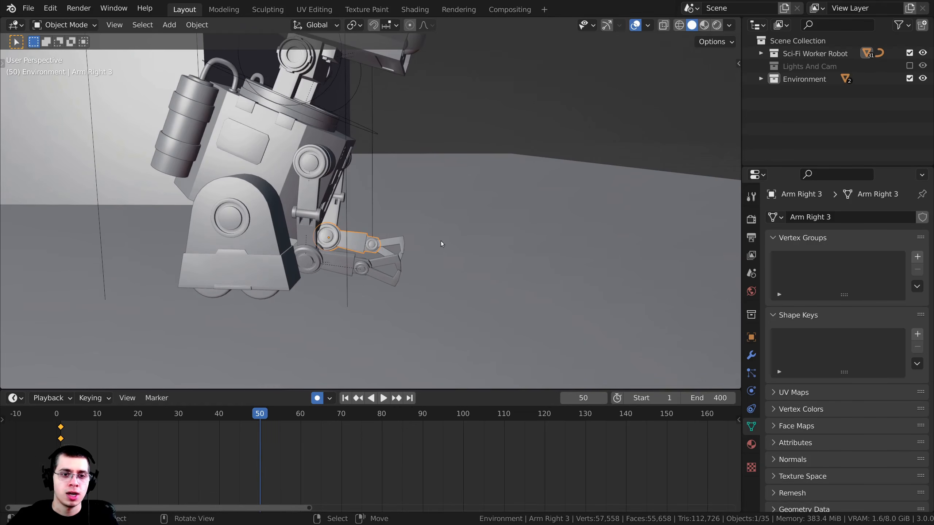
key("r")
left_click(444, 235)
scroll(351, 257, "up", 3)
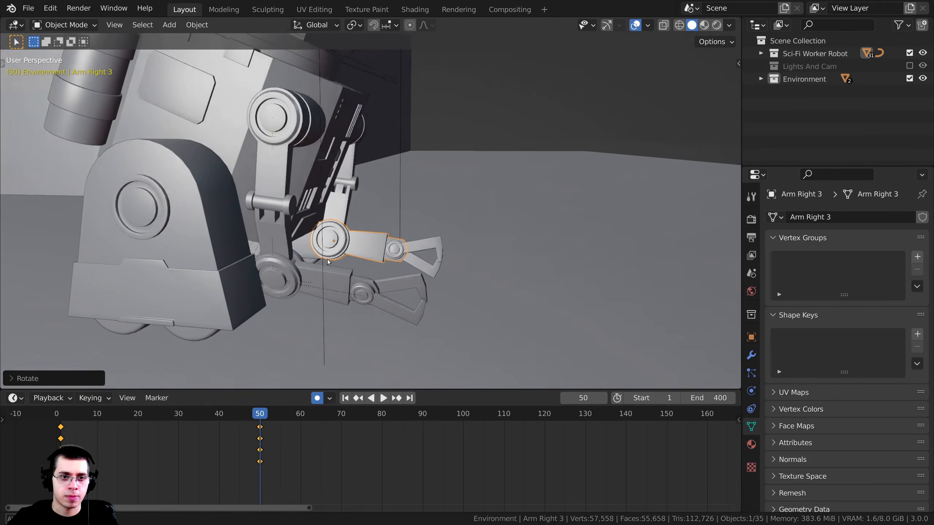
At frame 50, keyframe the left forearm, Arm Left 3, with a slight rotation
scroll(327, 260, "down", 1)
left_click(319, 276)
key("r")
left_click(446, 269)
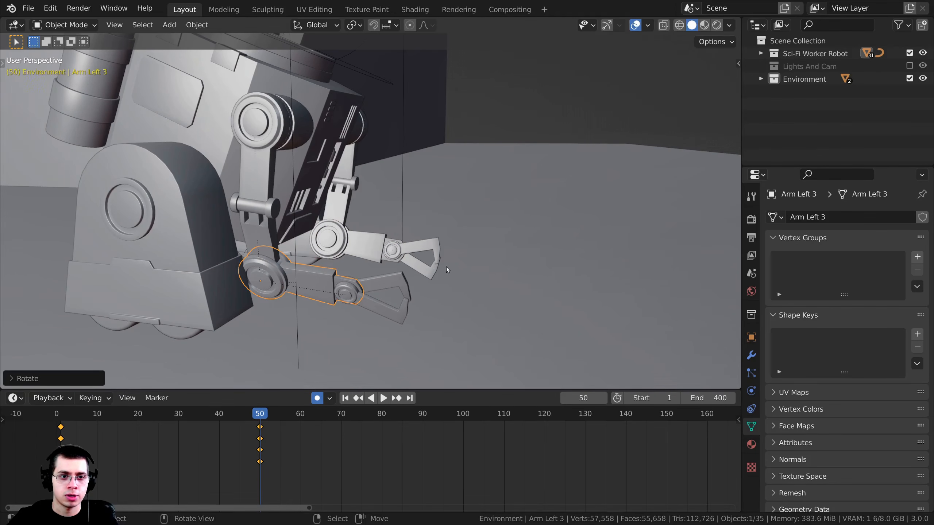
At frame 80, keyframe the left forearm, Arm Left 3, with a rotation of about 28 degrees
key("space")
scroll(316, 441, "down", 3)
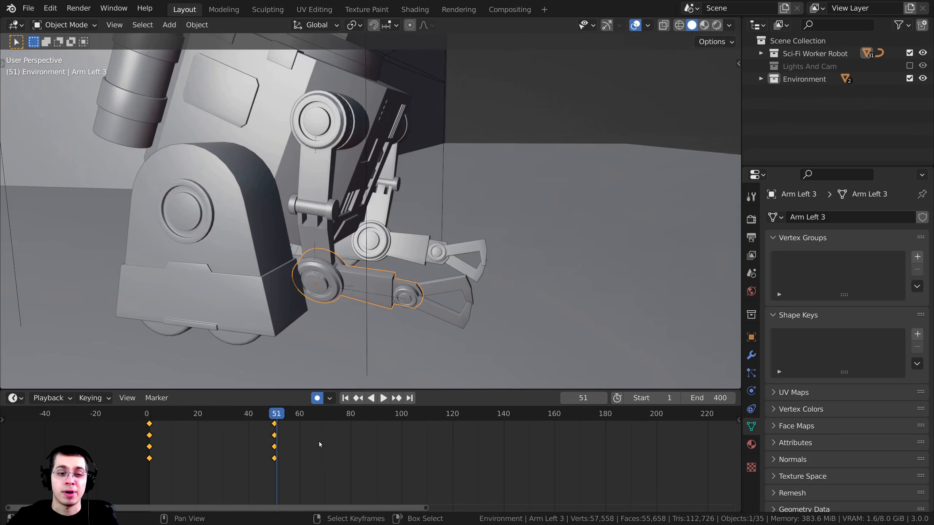
key("space")
scroll(607, 242, "down", 3)
middle_click_drag(606, 242, 496, 176, "shift")
scroll(496, 176, "up", 3)
key("r")
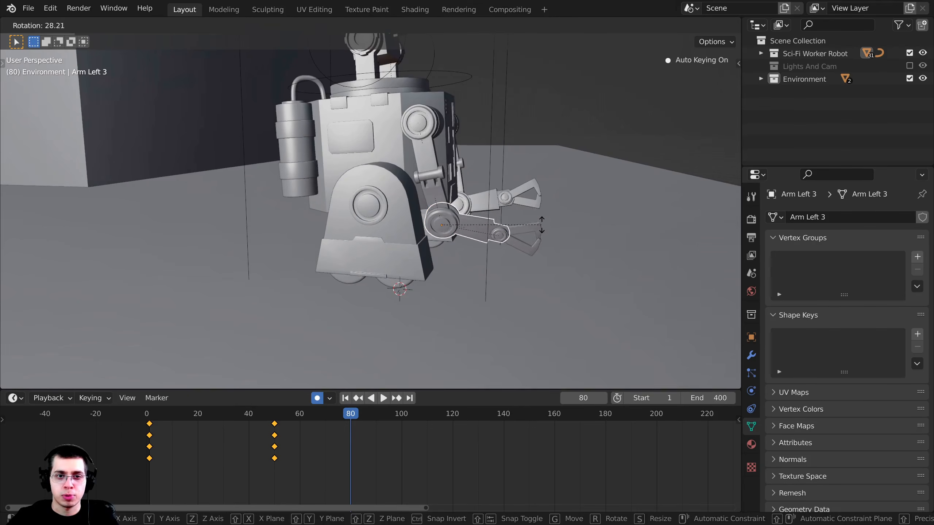
left_click(541, 224)
At frame 80, keyframe the right forearm, Arm Right 3, with a rotation that lowers it to match the left one
left_click(527, 181)
left_click(483, 201)
key("r")
left_click(526, 216)
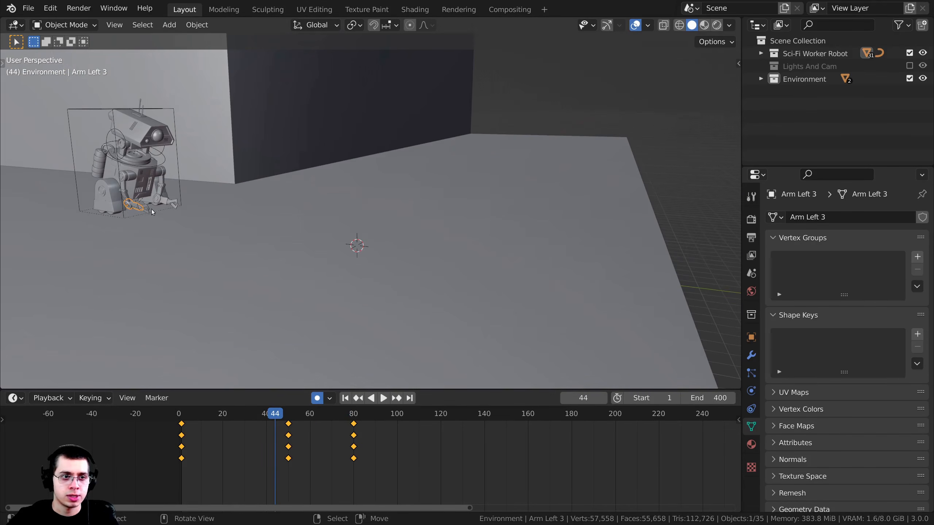
Play back the forearm motion and move Arm Left 3's frame 80 keyframes to frame 70
key("space")
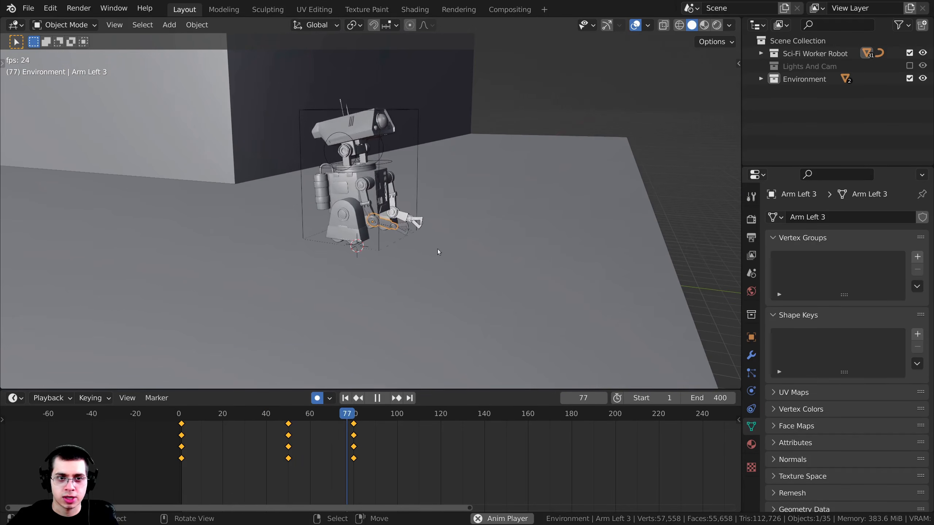
key("space")
scroll(383, 490, "up", 1)
key("g")
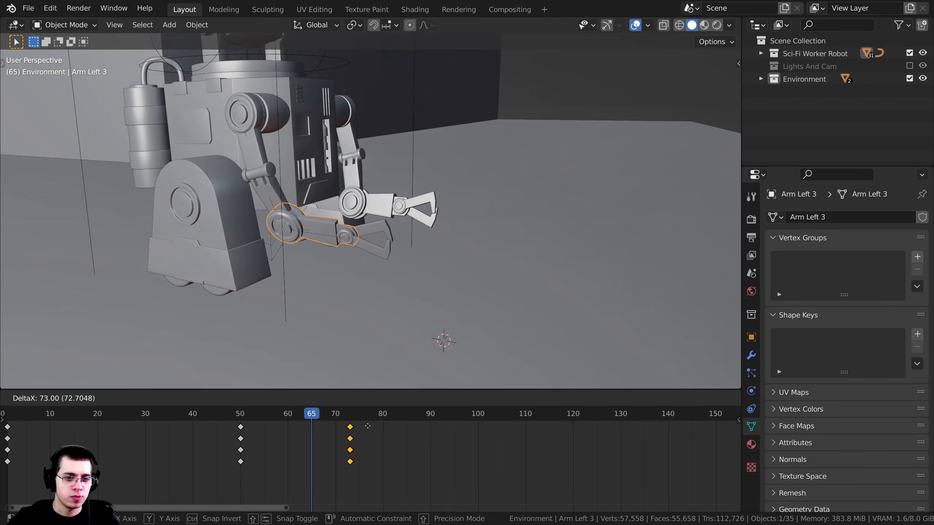
left_click(354, 427)
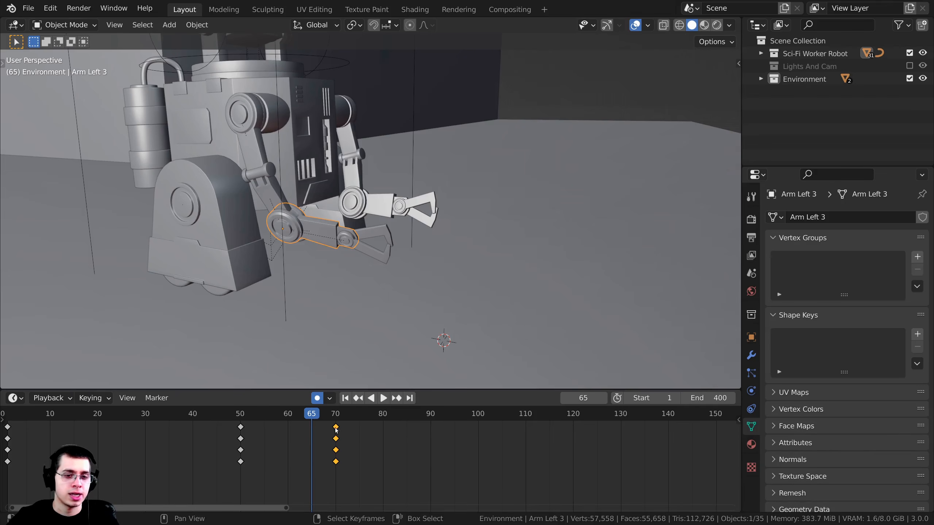
Preview the left forearm's timing and move Arm Right 3's frame 80 keyframes to frame 70
left_click_drag(310, 435, 240, 438)
middle_click_drag(307, 258, 373, 255, "shift")
scroll(373, 255, "down", 1)
key("space")
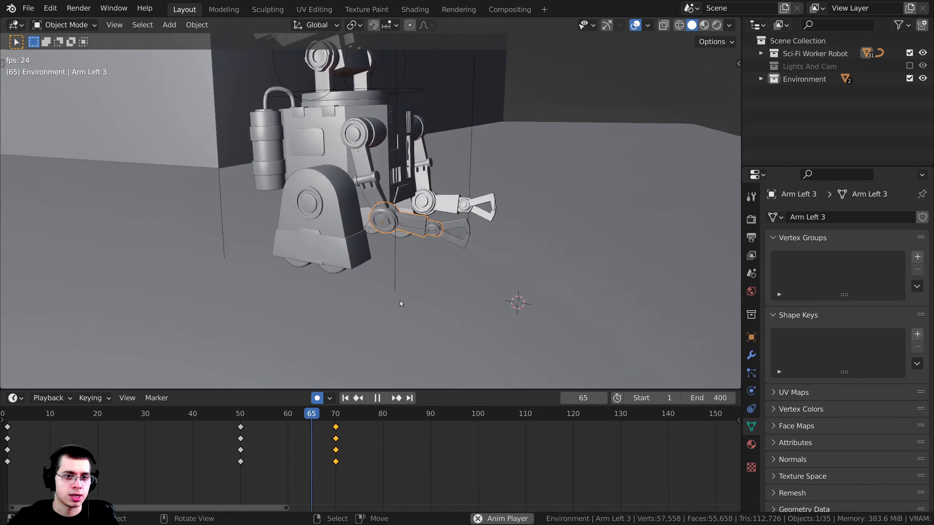
key("space")
left_click(532, 209)
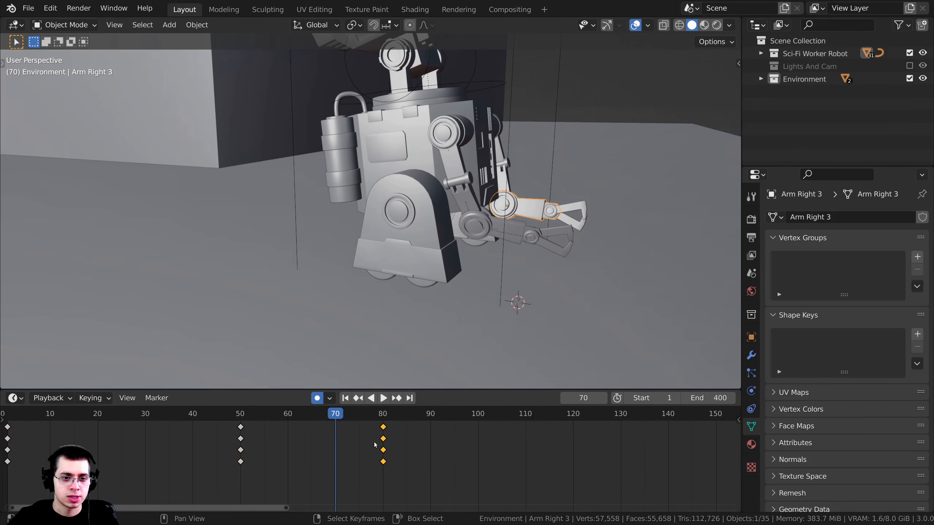
key("g")
left_click(349, 433)
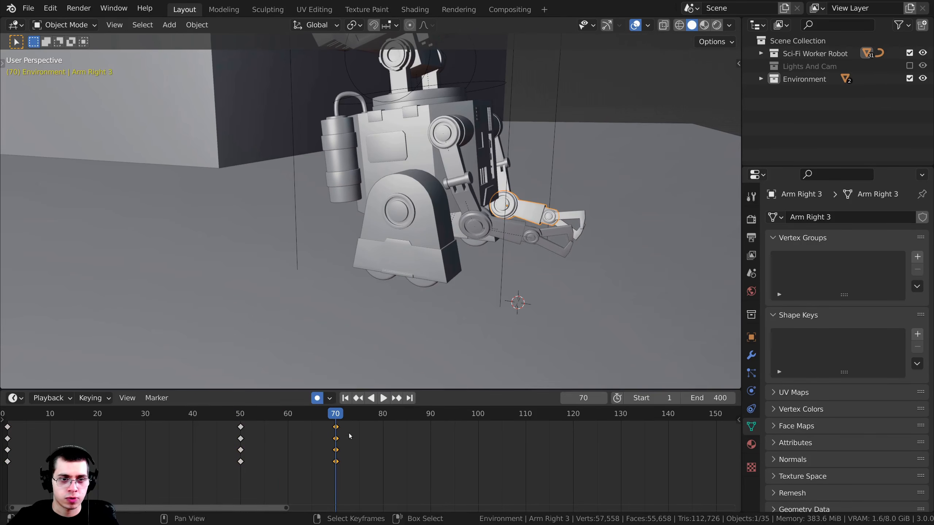
Play and scrub through the robot's approach and stop to examine the retimed forearm motion
left_click_drag(339, 437, 150, 443)
scroll(256, 271, "down", 3)
key("space")
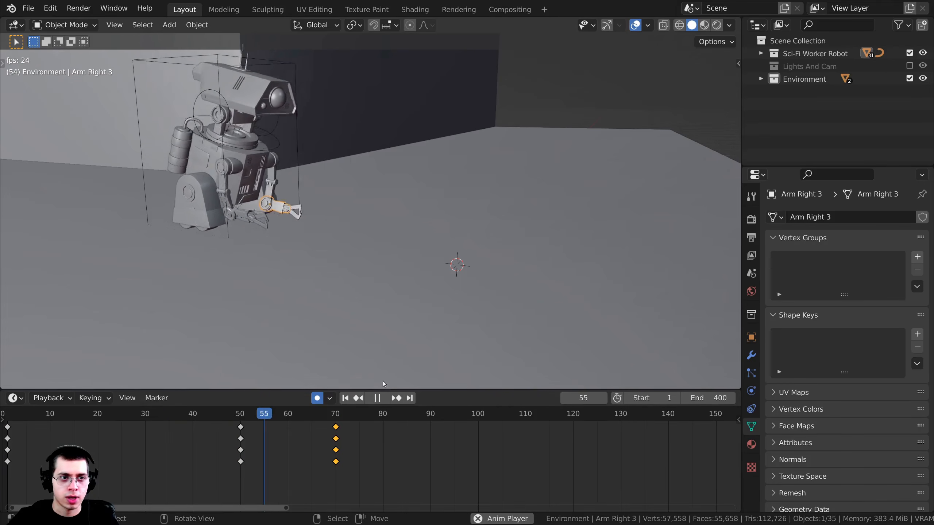
left_click(284, 418)
left_click_drag(282, 422, 243, 423)
key("space")
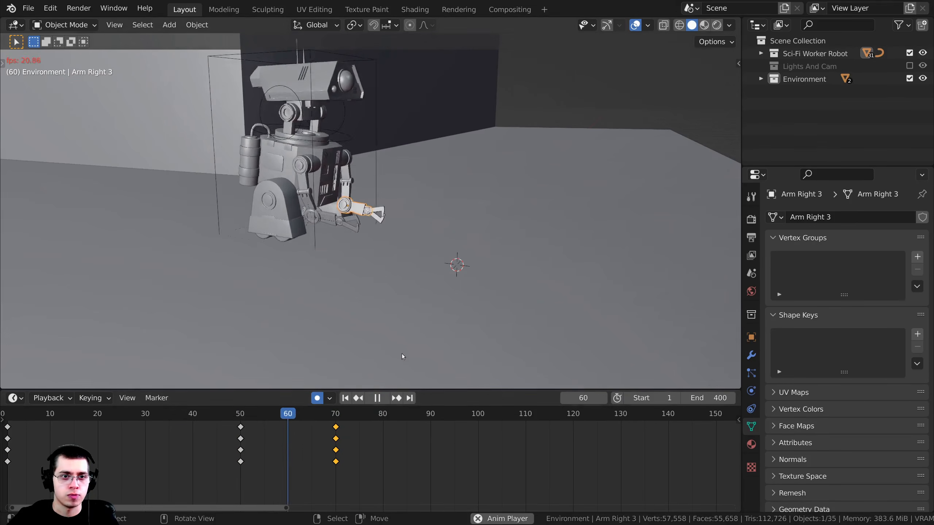
key("space")
At frame 65, keyframe the Circle controller around the neck at its existing rotation
left_click_drag(366, 455, 414, 443)
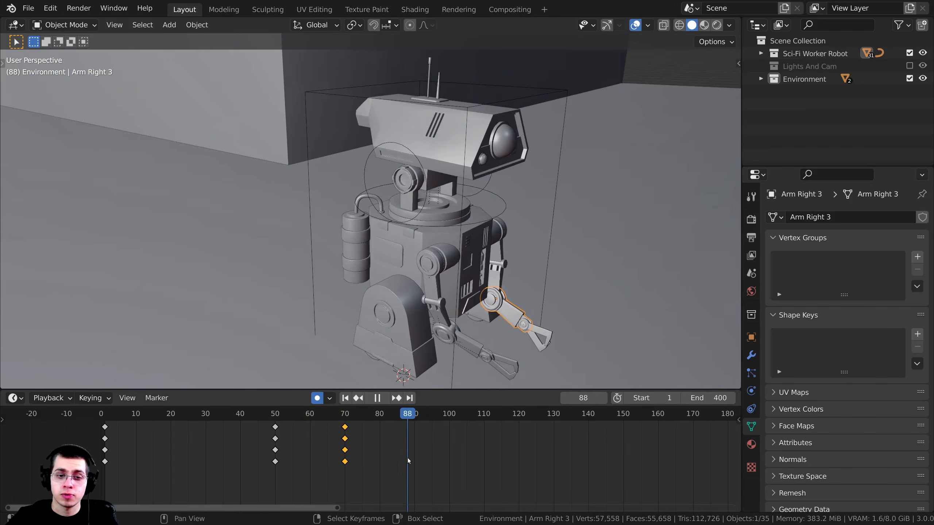
middle_click_drag(410, 319, 484, 184)
scroll(633, 154, "down", 3)
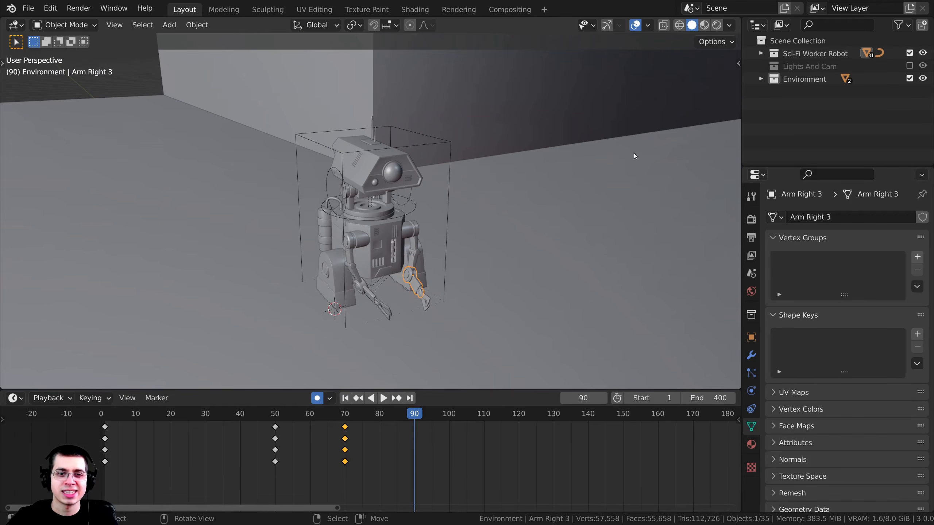
scroll(423, 215, "up", 5)
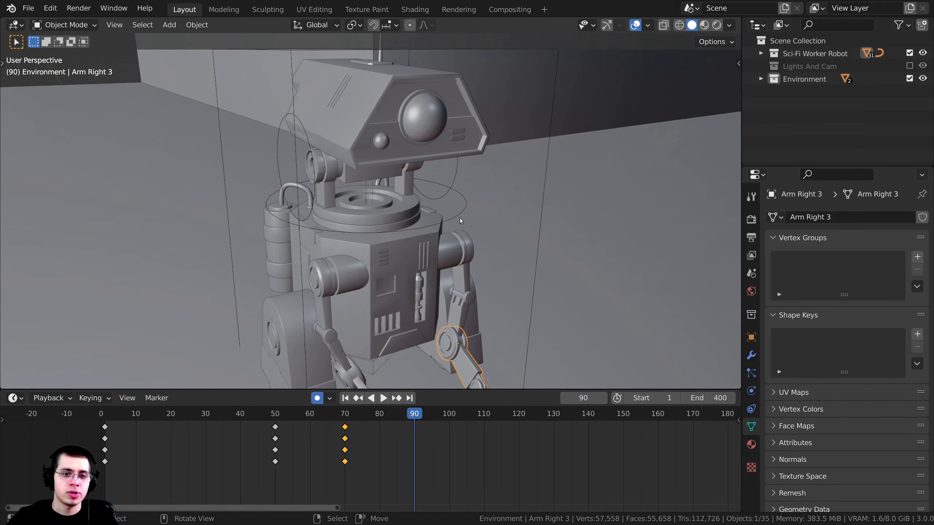
left_click(458, 216)
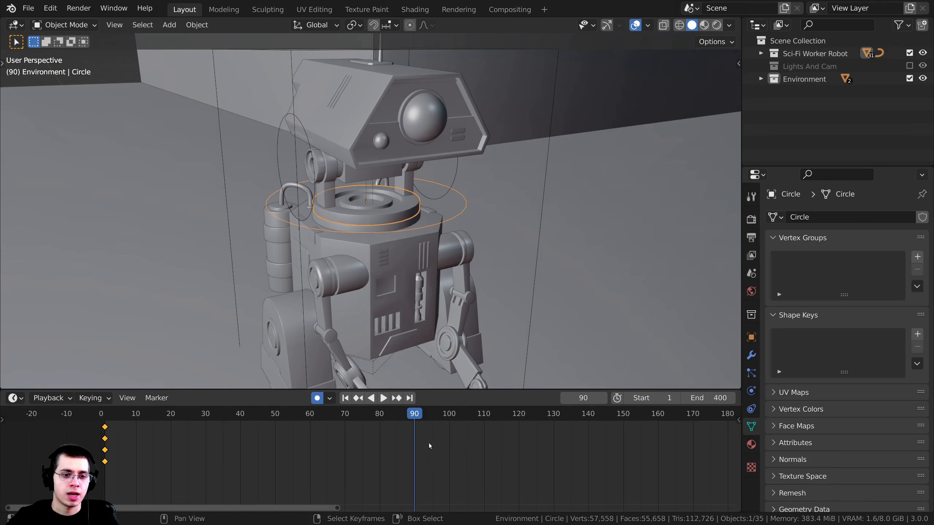
left_click_drag(429, 443, 326, 440)
key("r")
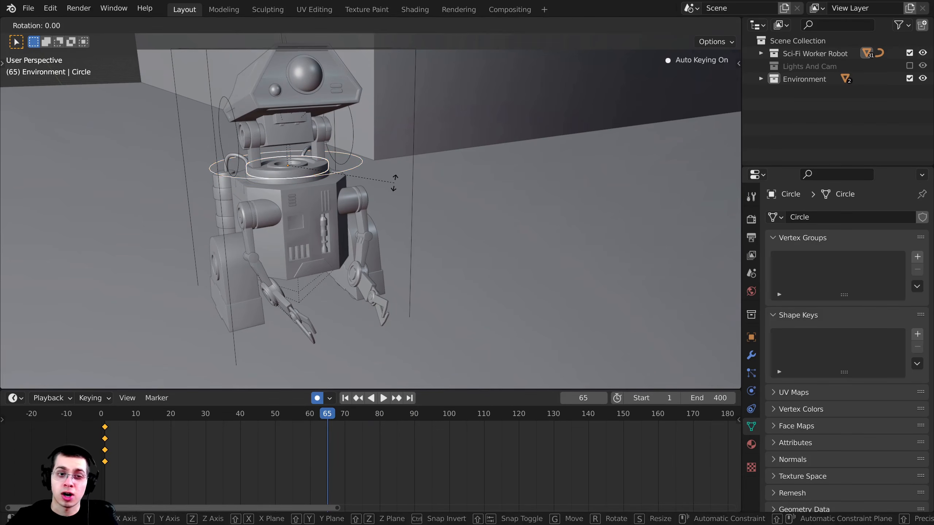
left_click(393, 182)
At frame 90, keyframe the neck's Circle controller with a rotation that turns the head
left_click_drag(264, 450, 413, 443)
middle_click_drag(464, 289, 467, 324)
middle_click_drag(530, 323, 511, 306, "shift")
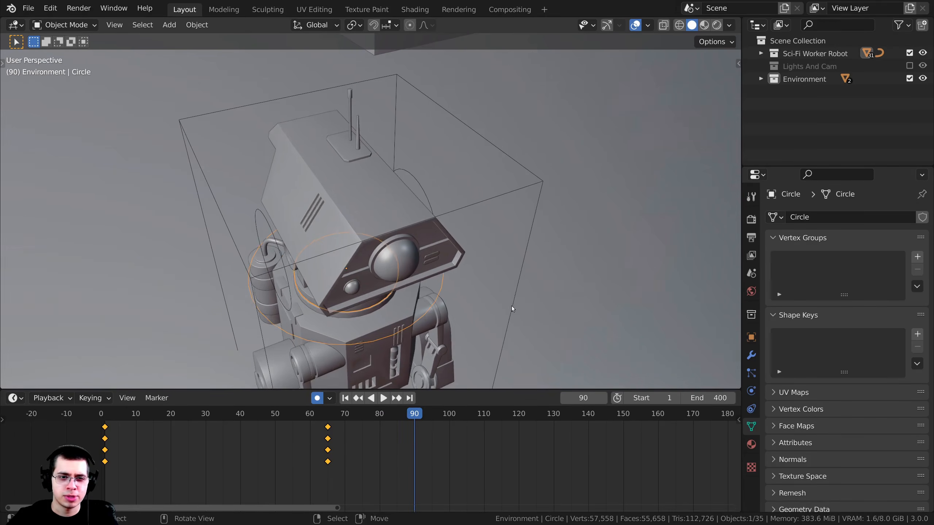
key("r")
left_click(542, 284)
Play back the head turn up to about frame 90 and examine it from the front
left_click_drag(321, 446, 270, 441)
key("space")
middle_click_drag(359, 236, 372, 167)
key("space")
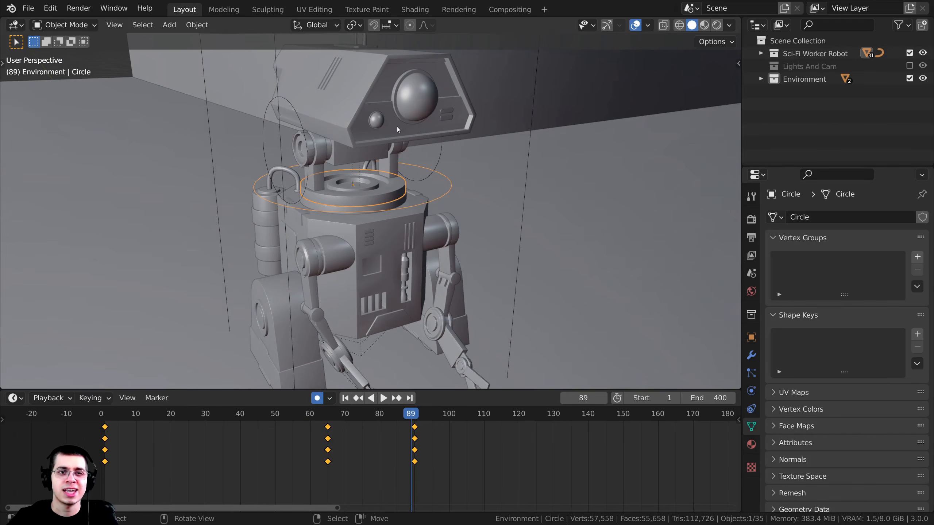
At frame 115, keyframe the neck's Circle controller with a rotation of roughly 75 degrees, turning the head toward the left arm
left_click_drag(394, 478, 364, 480)
left_click_drag(413, 442, 416, 442)
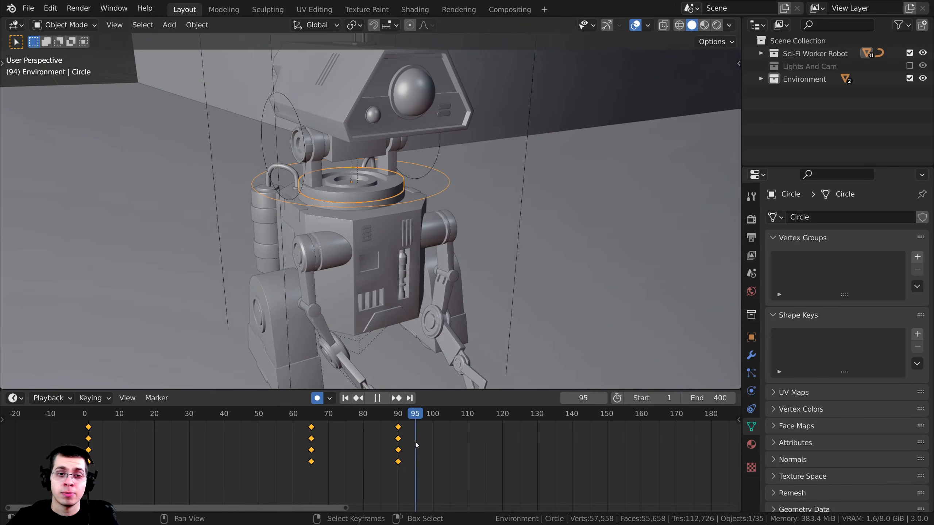
key("space")
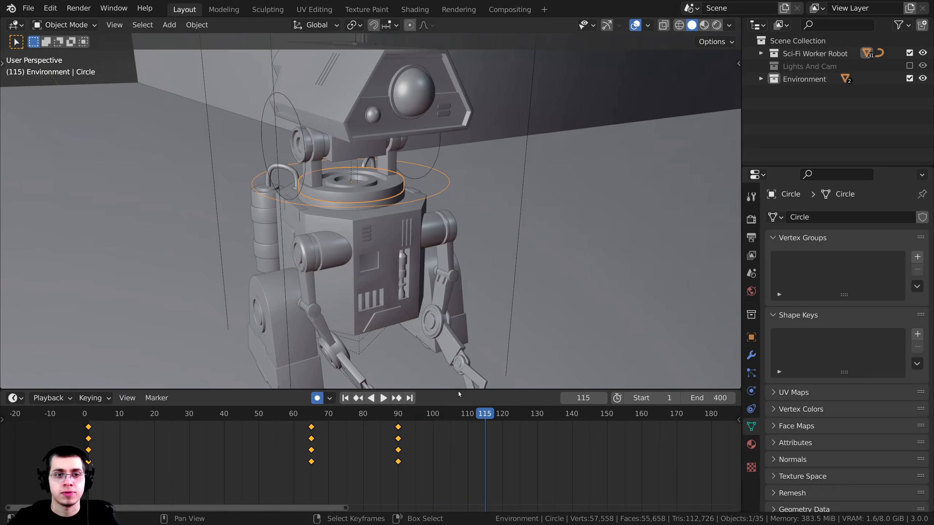
middle_click_drag(456, 294, 457, 241)
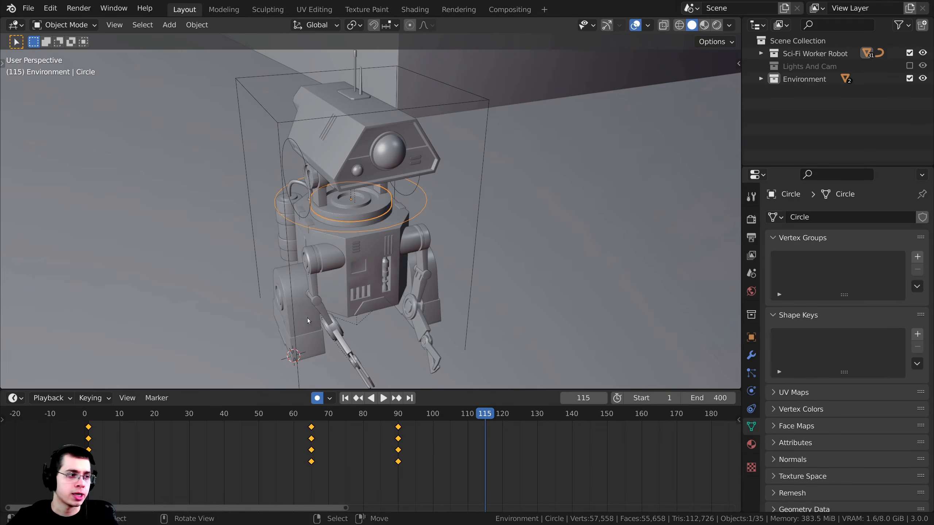
scroll(438, 213, "down", 4)
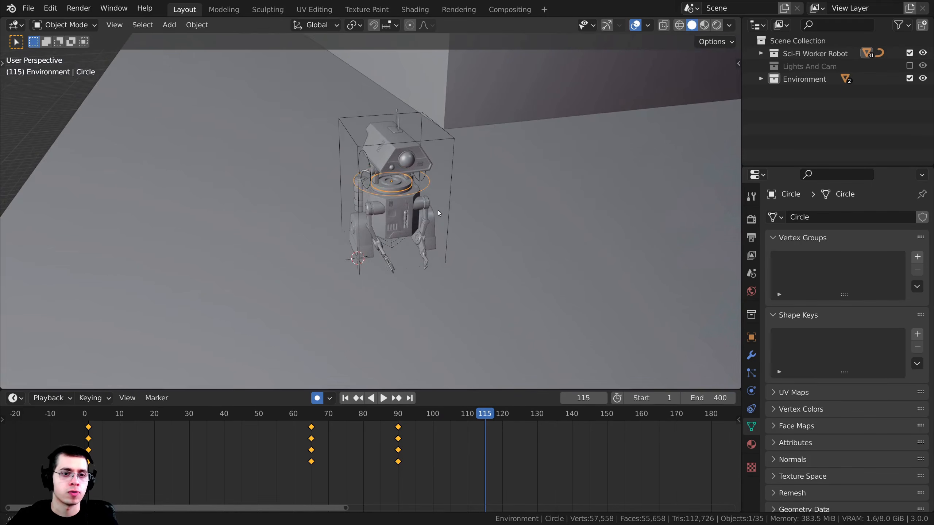
scroll(324, 174, "down", 1)
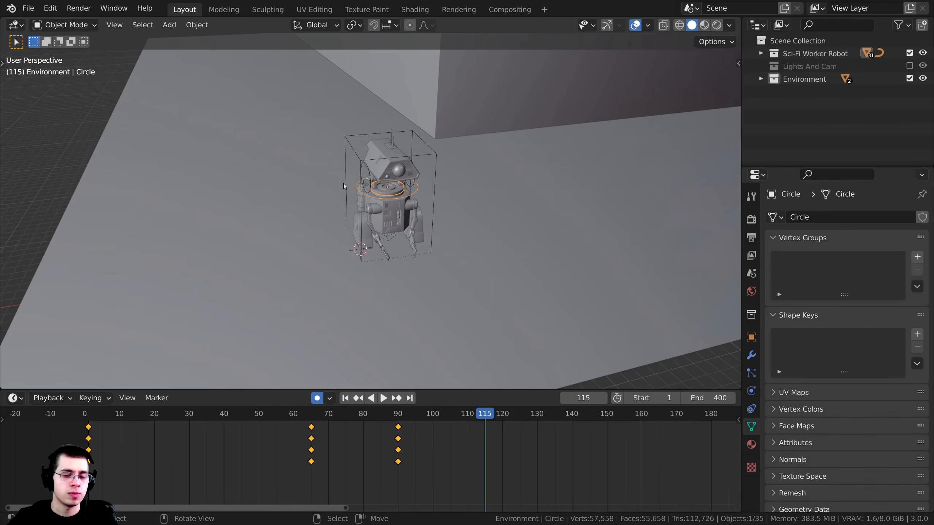
middle_click_drag(419, 166, 415, 177, "shift")
scroll(417, 176, "up", 4)
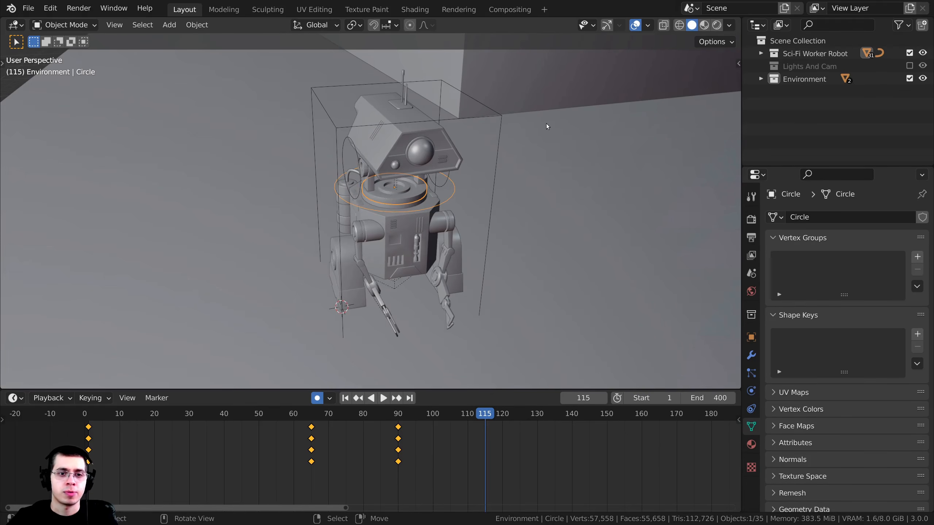
key("r")
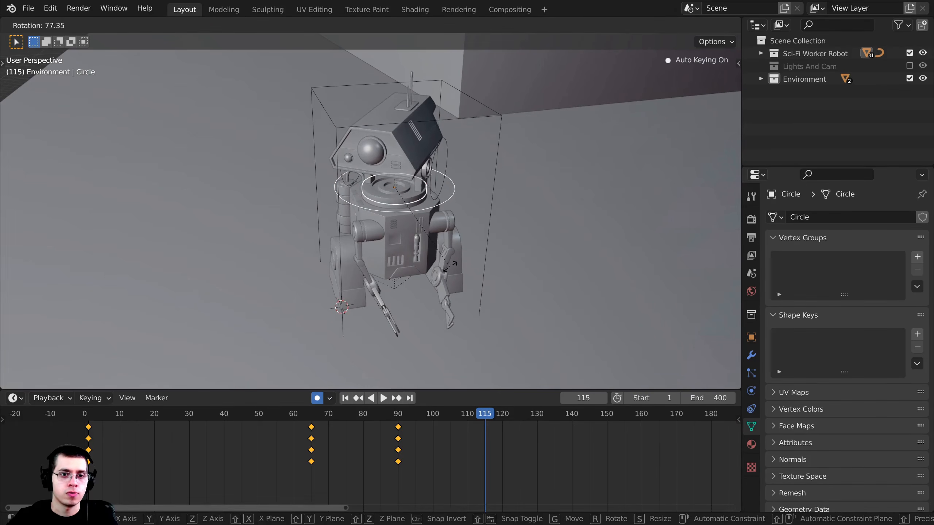
left_click(447, 264)
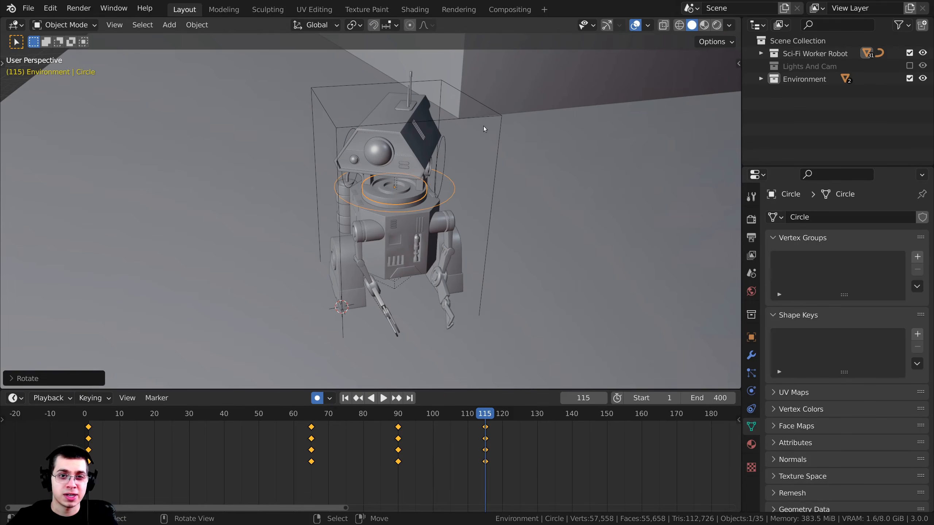
At frame 95, keyframe the Robot Main Controller with a very slight rotation
left_click(495, 115)
left_click_drag(428, 422, 416, 439)
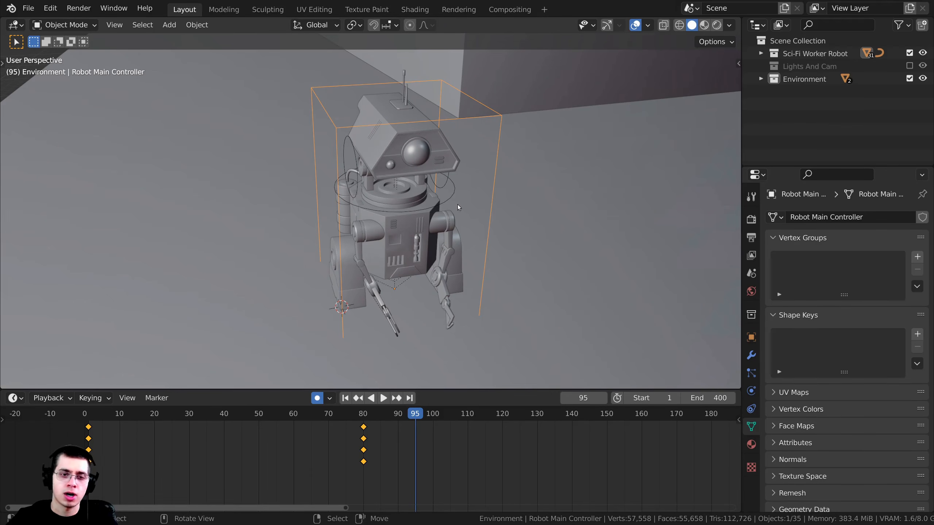
key("r")
left_click(451, 189)
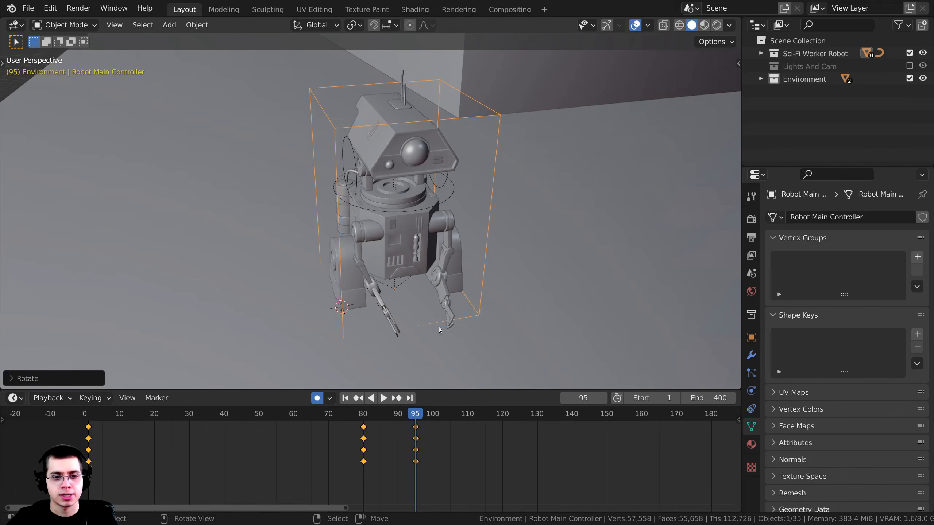
At frame 115, keyframe the Robot Main Controller rotated around the Z axis so the body follows the head's turn
left_click_drag(397, 435, 515, 445)
scroll(455, 443, "up", 2)
left_click(441, 206)
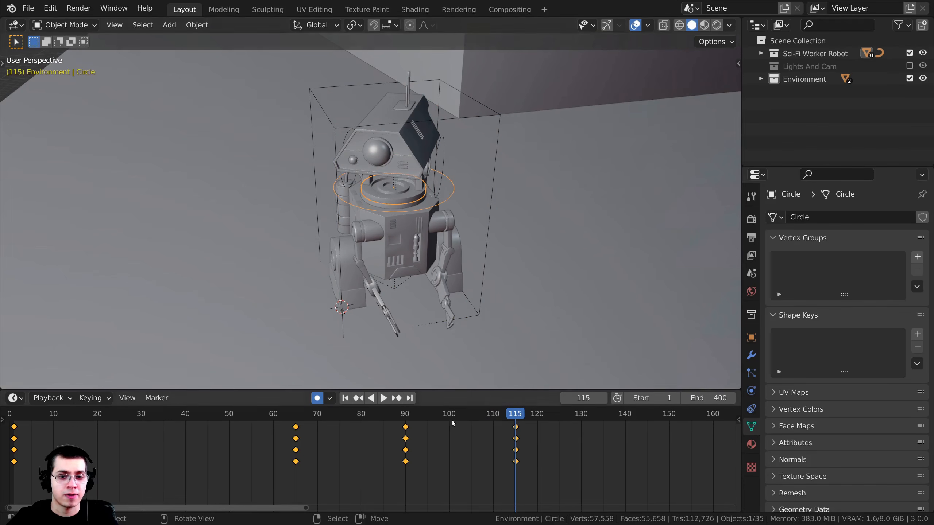
scroll(524, 451, "up", 1)
middle_click_drag(524, 452, 441, 433)
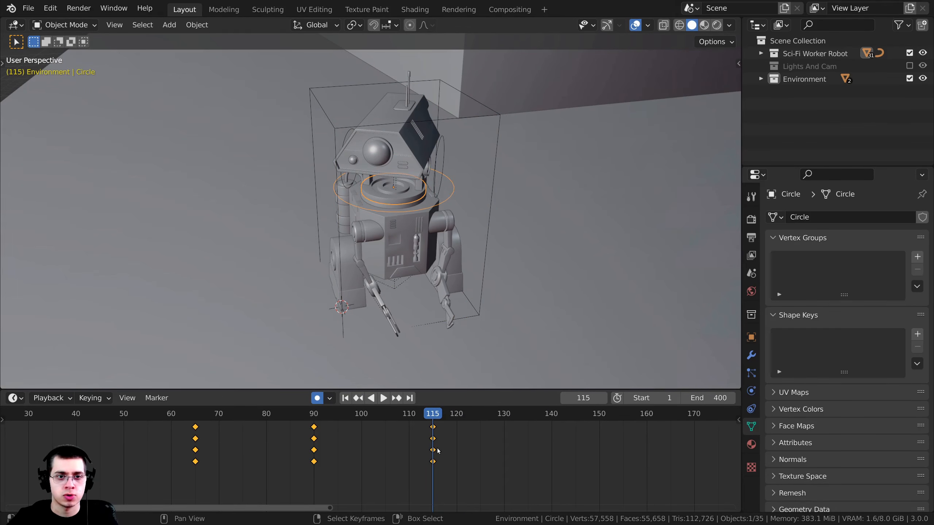
left_click(496, 146)
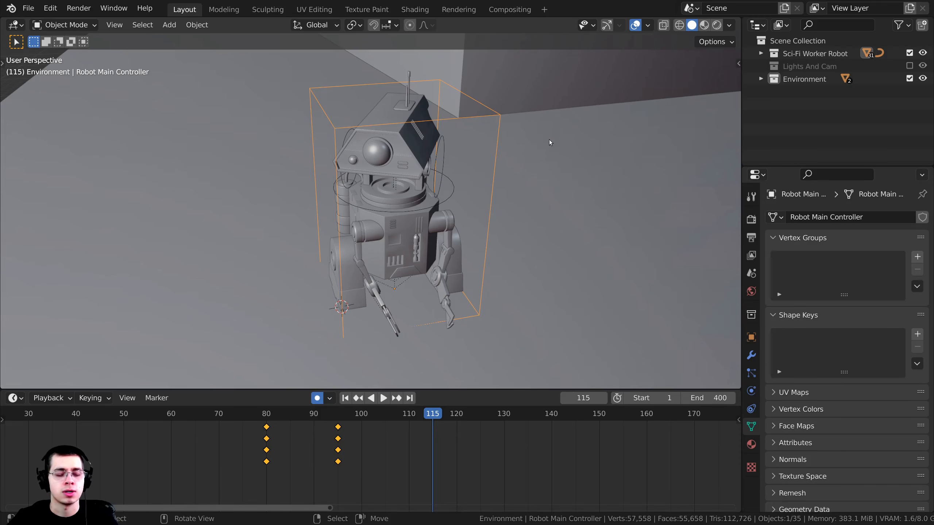
key("r")
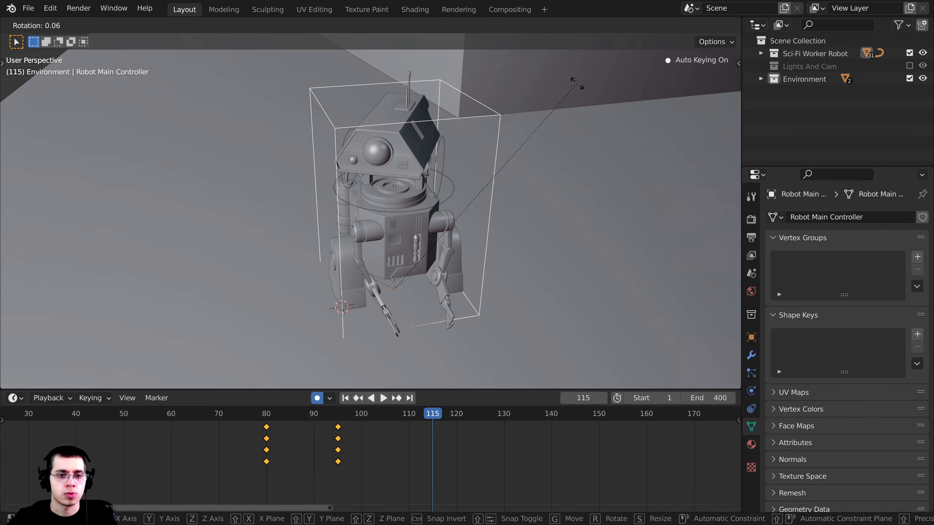
key("z")
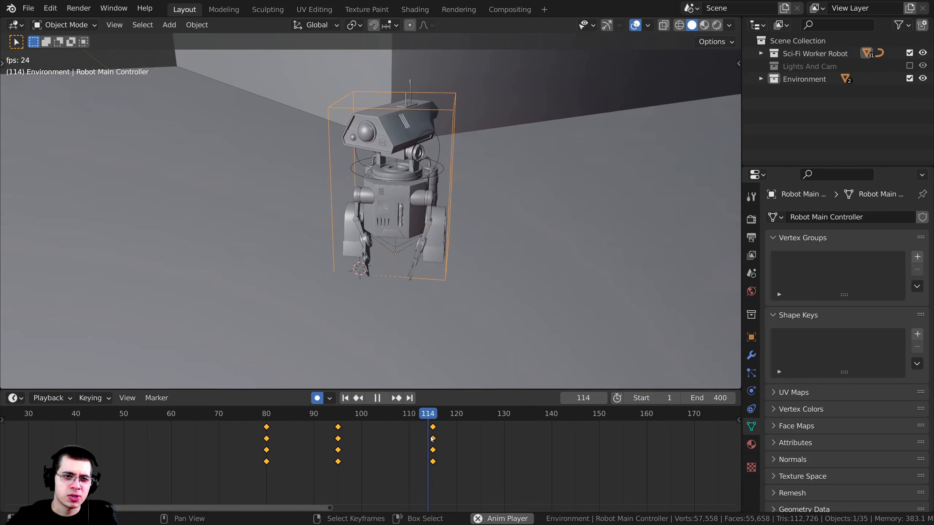
Move the Robot Main Controller's frame 115 keyframes to frame 120 and replay the body turn
key("space")
left_click(335, 439)
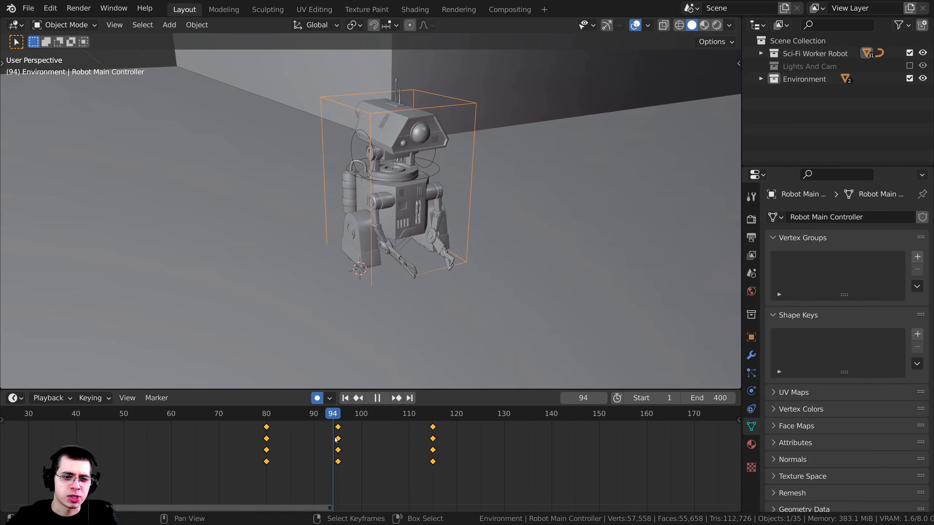
middle_click_drag(433, 437, 387, 437)
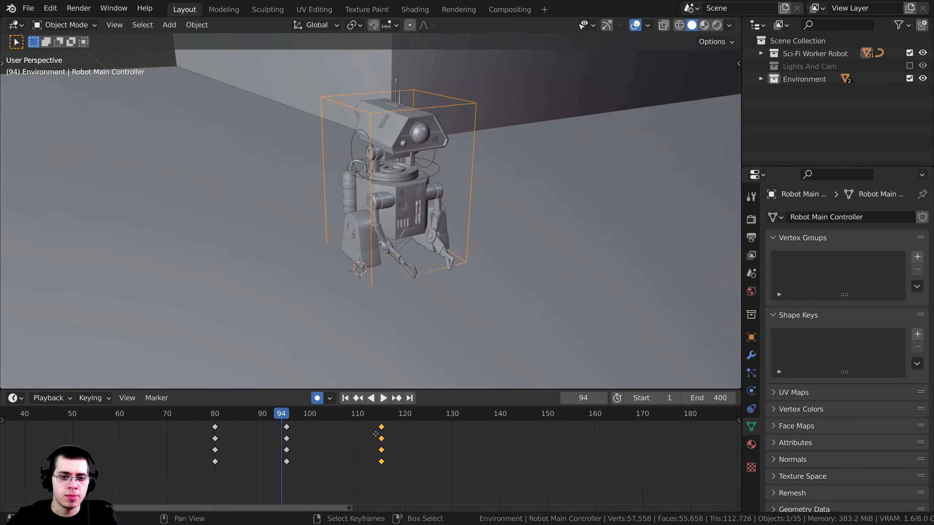
key("g")
left_click(411, 439)
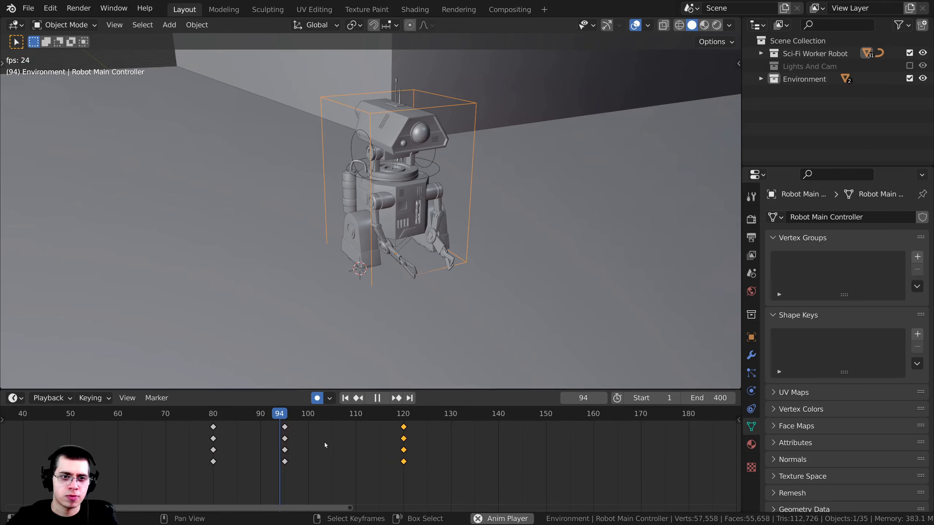
key("space")
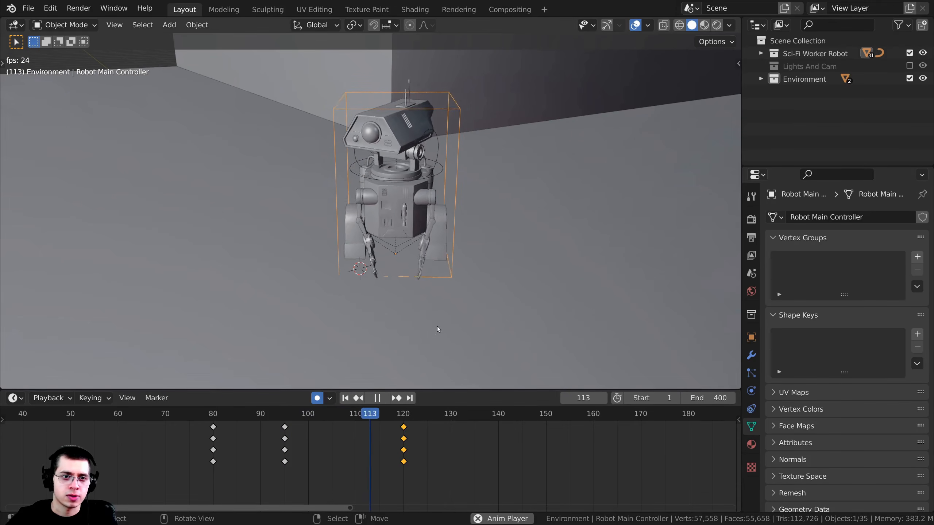
At frame 115, keyframe Neck Rotate with a rotation of about -17 degrees so the head tilts downward
left_click_drag(313, 450, 376, 449)
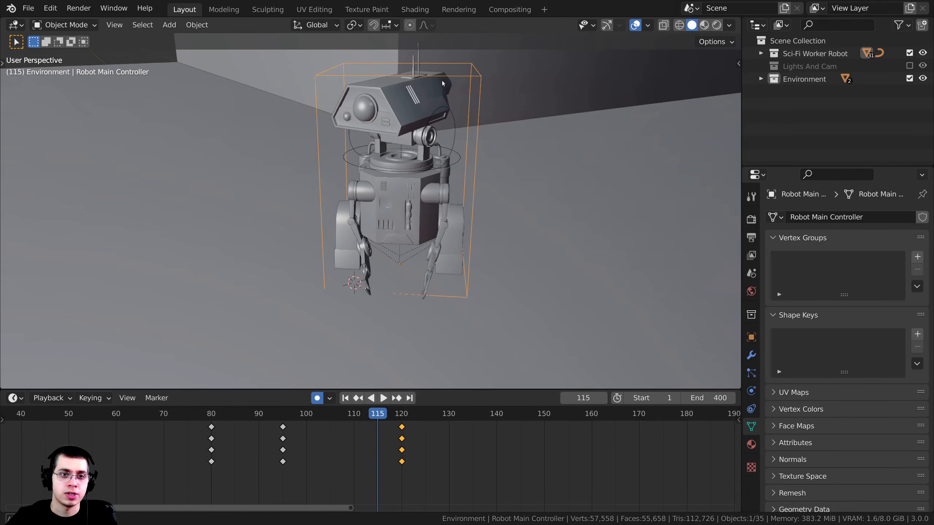
middle_click_drag(442, 81, 533, 79)
left_click(446, 151)
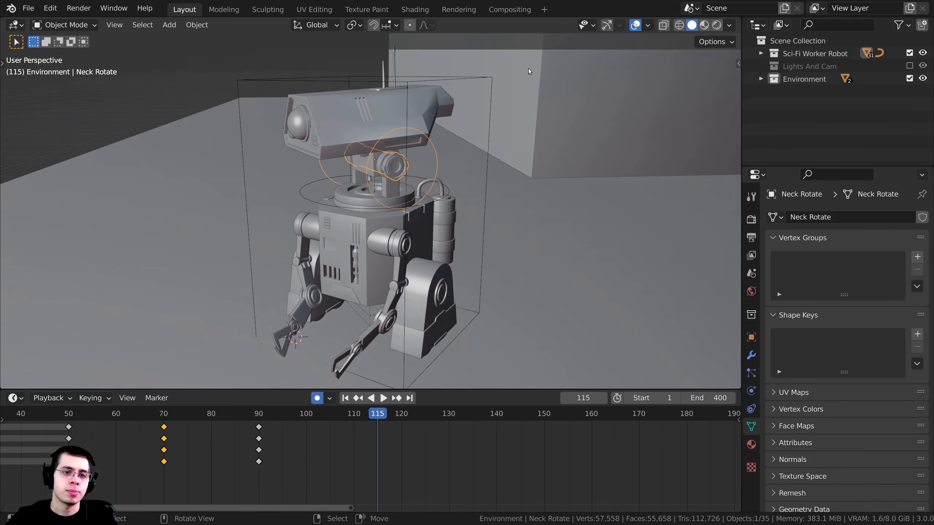
key("r")
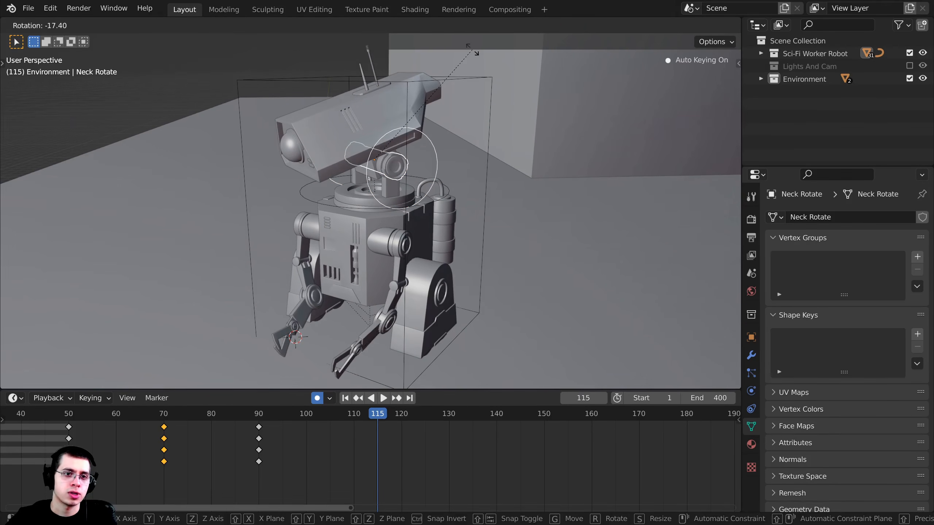
left_click(473, 49)
Save the file and play back the head tilt together with the body turn
left_click_drag(377, 414, 202, 430)
key("space")
scroll(386, 331, "down", 2)
middle_click_drag(389, 327, 425, 309)
key("space")
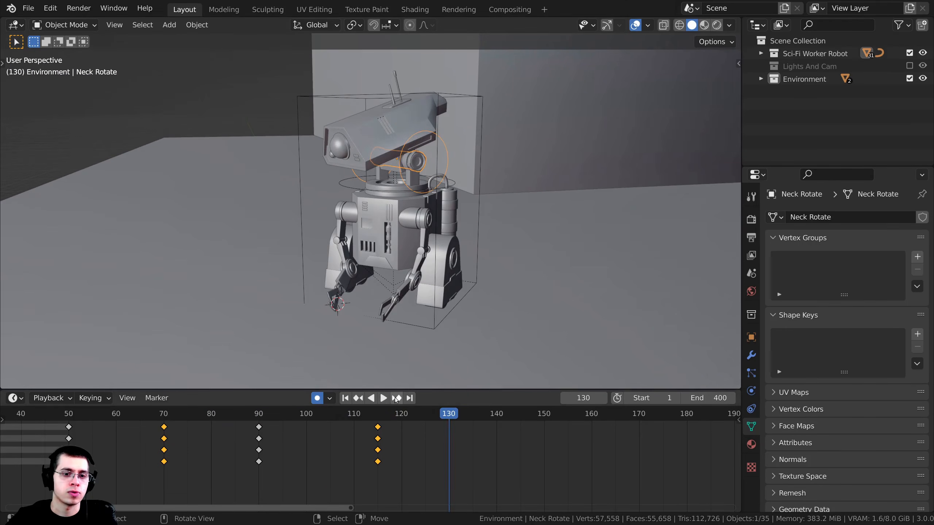
middle_click_drag(429, 162, 438, 142)
key("ctrl+s")
middle_click_drag(446, 199, 450, 219)
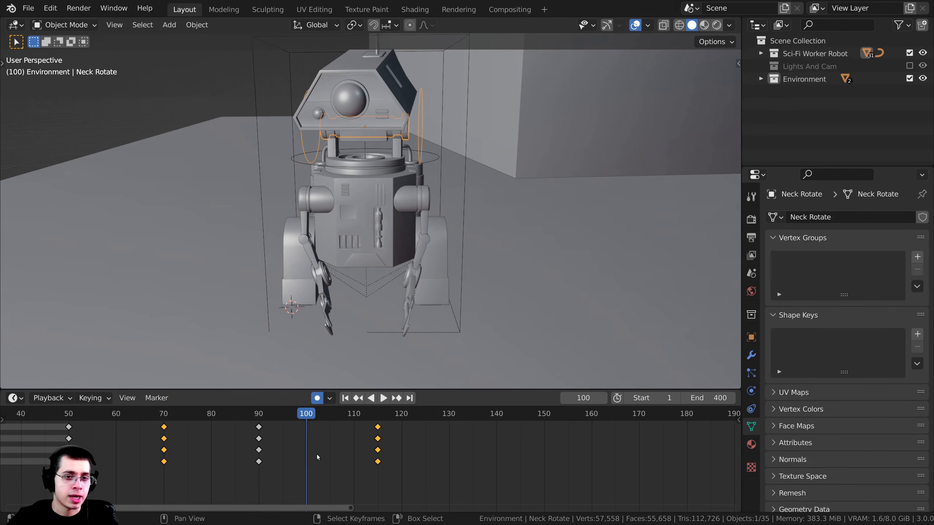
left_click_drag(317, 454, 358, 437)
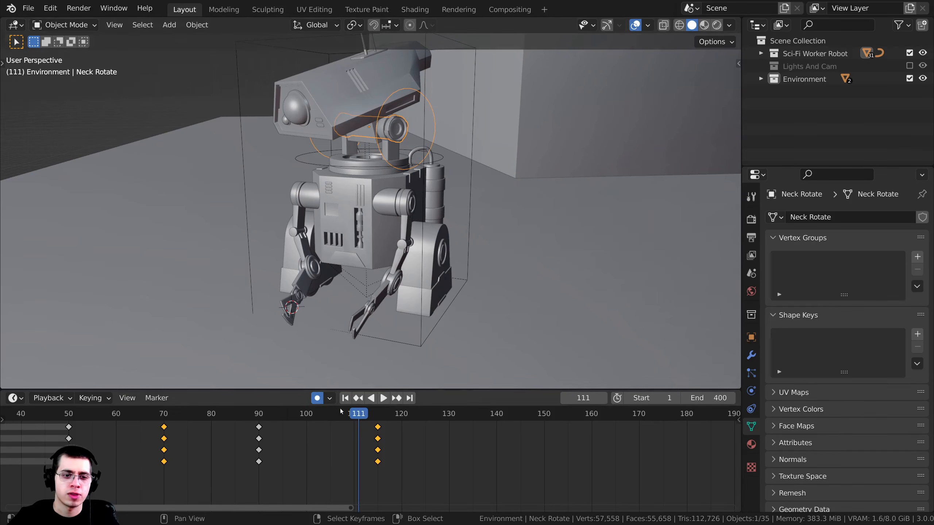
At frame 90, keyframe Arm Left 2 and Arm Right 2 with very slight rotations
left_click_drag(340, 408, 259, 429)
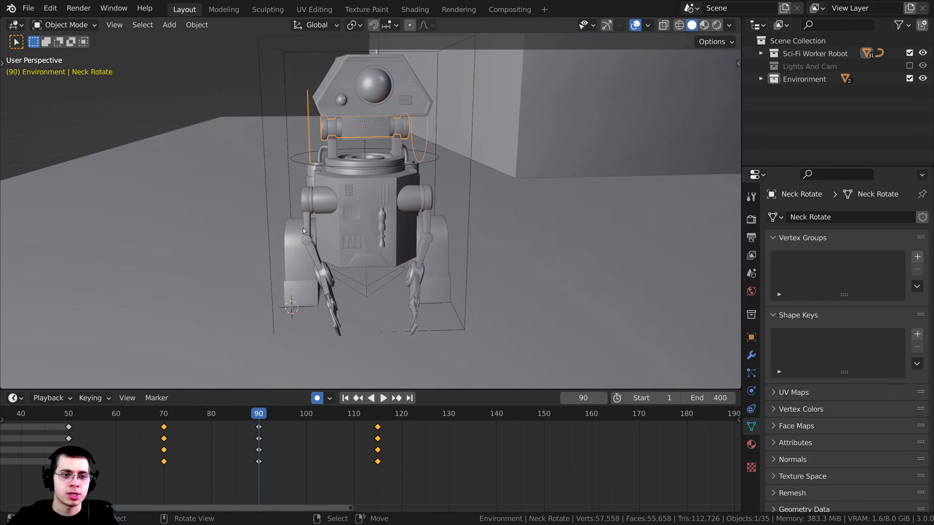
left_click(306, 245)
middle_click_drag(307, 245, 356, 239)
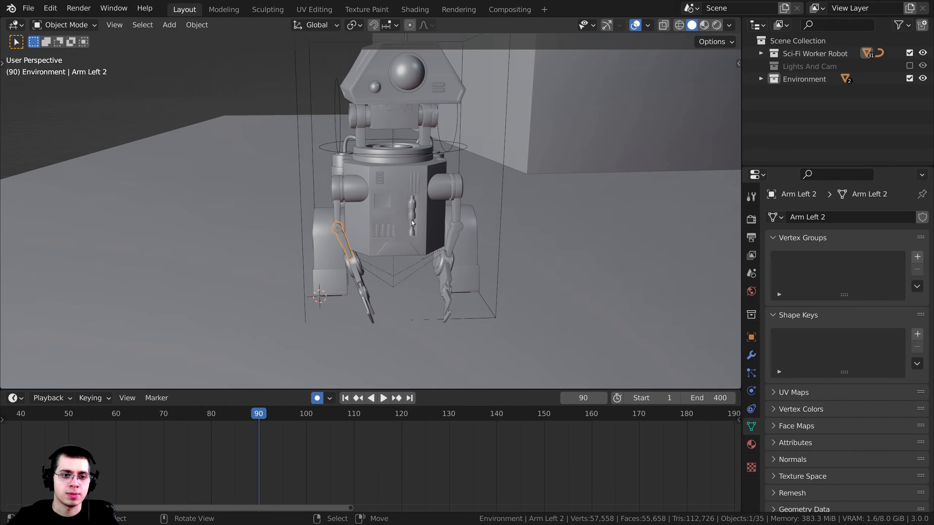
scroll(454, 209, "up", 2)
key("r")
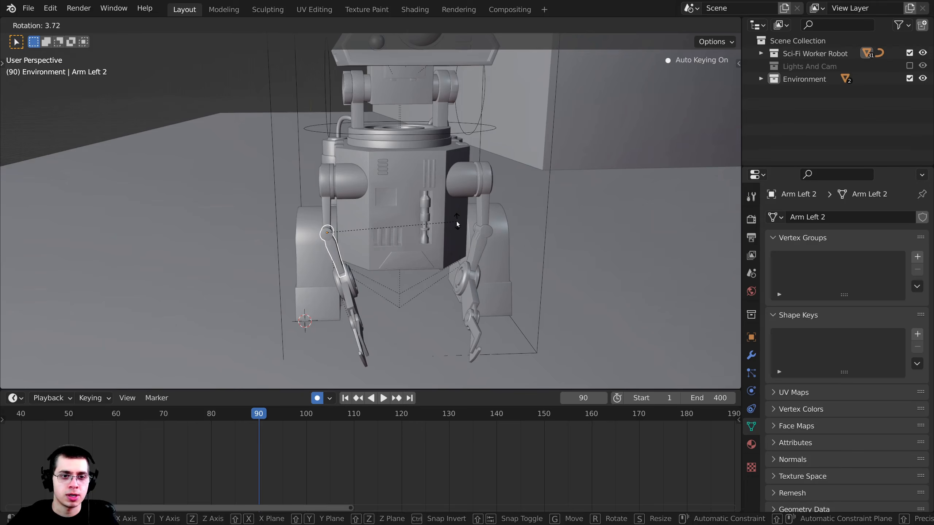
left_click(456, 223)
left_click(471, 234)
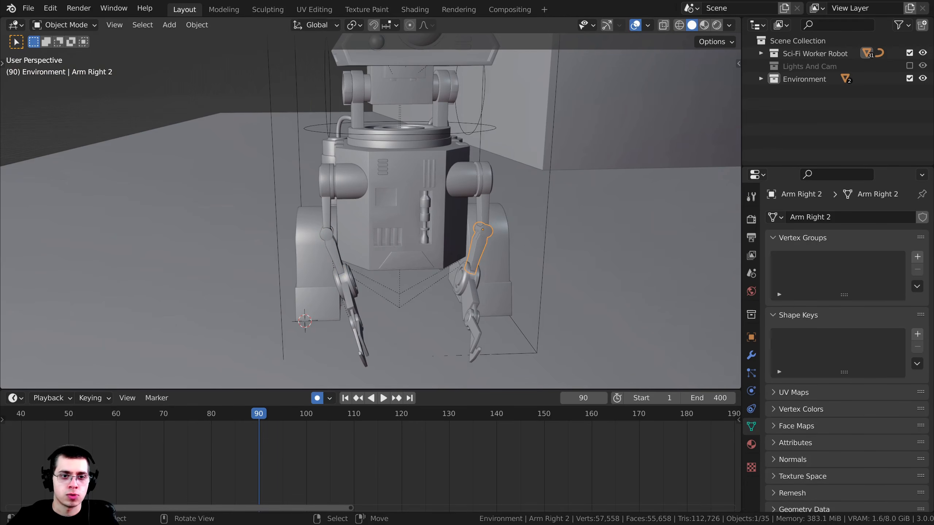
key("r")
left_click(537, 263)
scroll(240, 474, "down", 2)
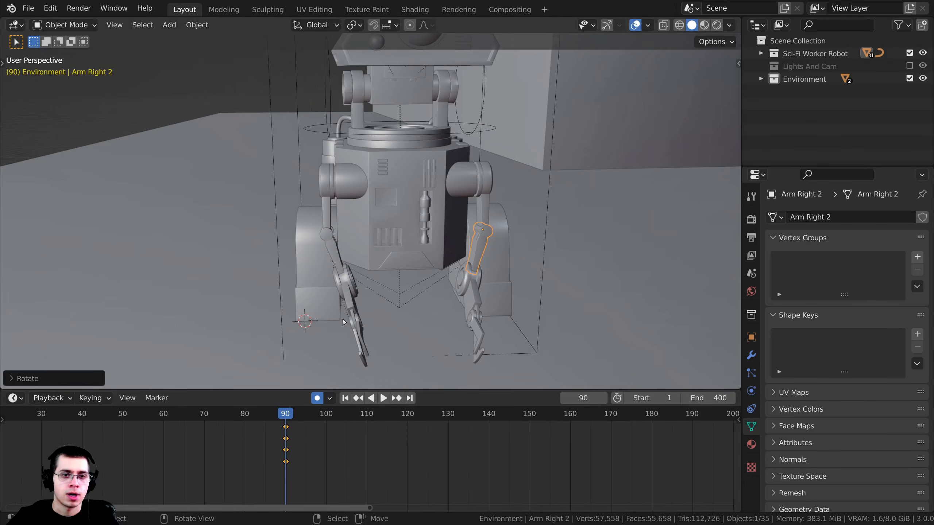
At frame 90, keyframe the upper arm parts Arm Left 1 and Arm Right 1 in their current pose
left_click(332, 186)
left_click(329, 187)
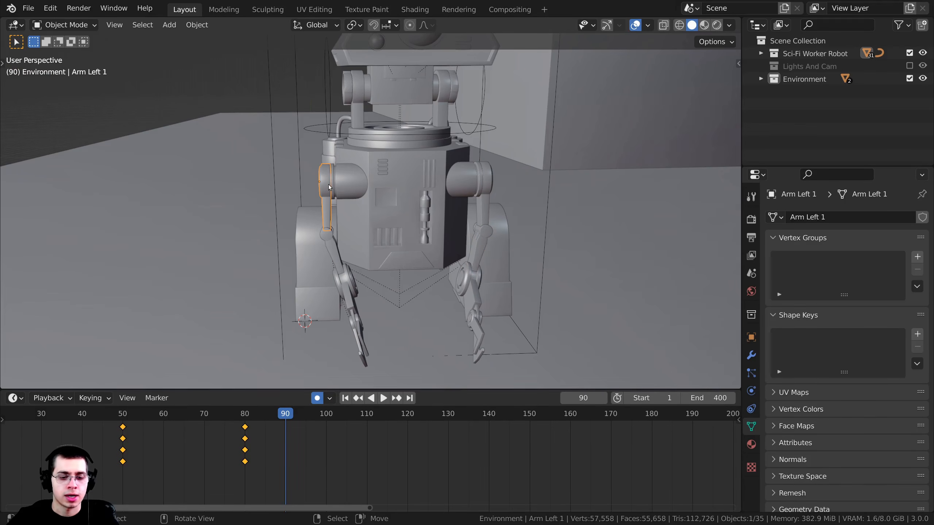
key("r")
left_click(328, 161)
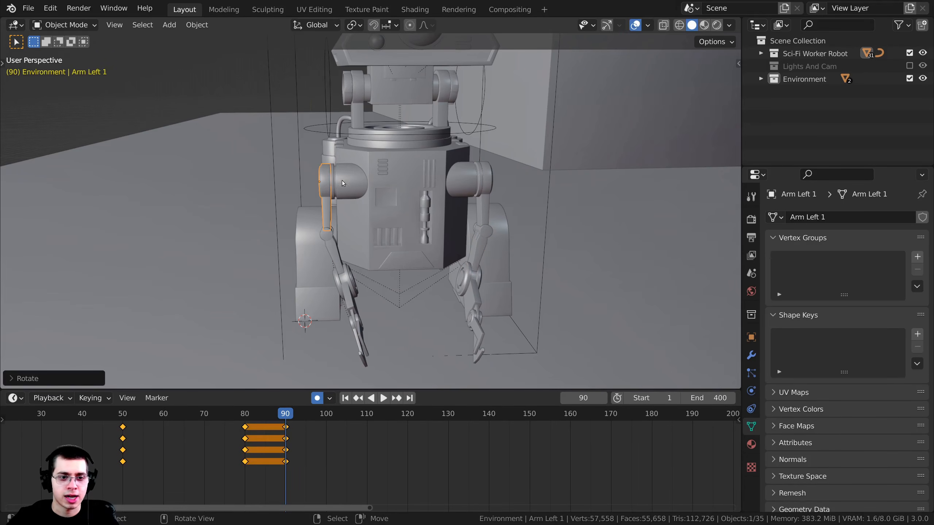
left_click(492, 172)
key("r")
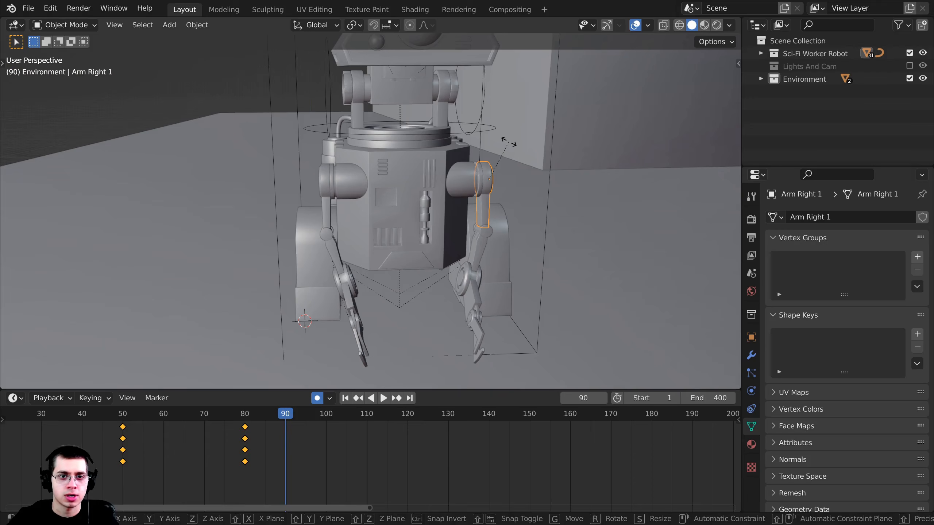
left_click(509, 144)
scroll(312, 437, "down", 2)
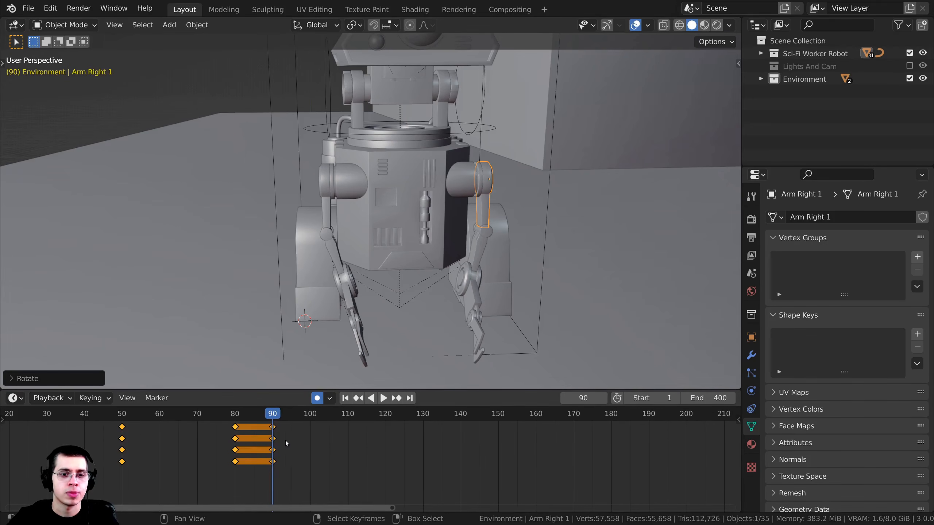
At frame 120, keyframe Arm Right 2 with a rotation of about -14 degrees as seen from the front
key("space")
key("space")
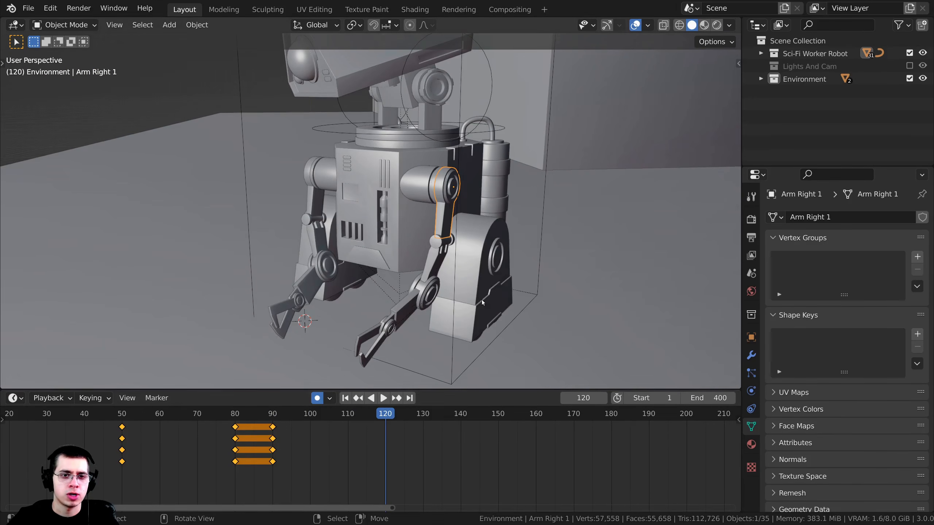
middle_click_drag(481, 300, 566, 259)
right_click(489, 259)
key("r")
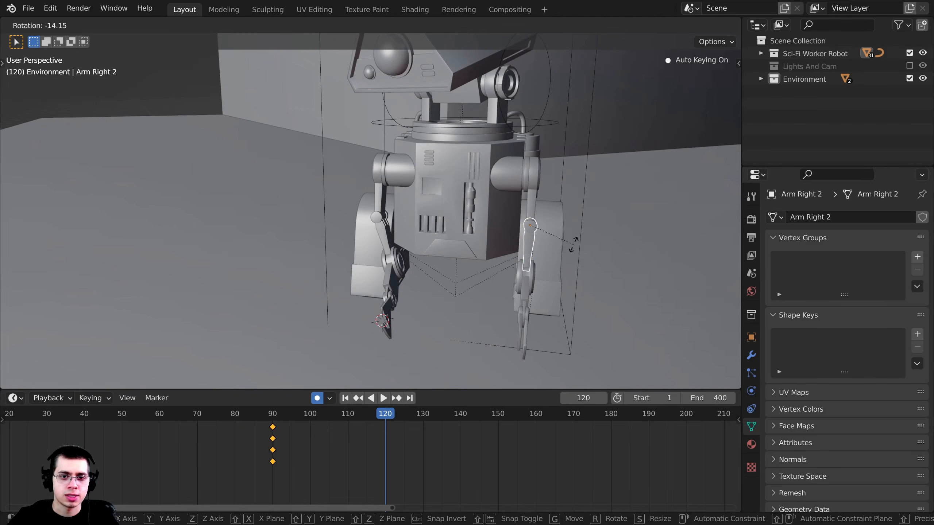
left_click(574, 246)
At frame 120, keyframe the rotation of the upper arm parts Arm Right 1 and Arm Left 1
right_click(531, 203)
middle_click_drag(531, 204, 431, 190)
key("r")
left_click(388, 219)
right_click(439, 190)
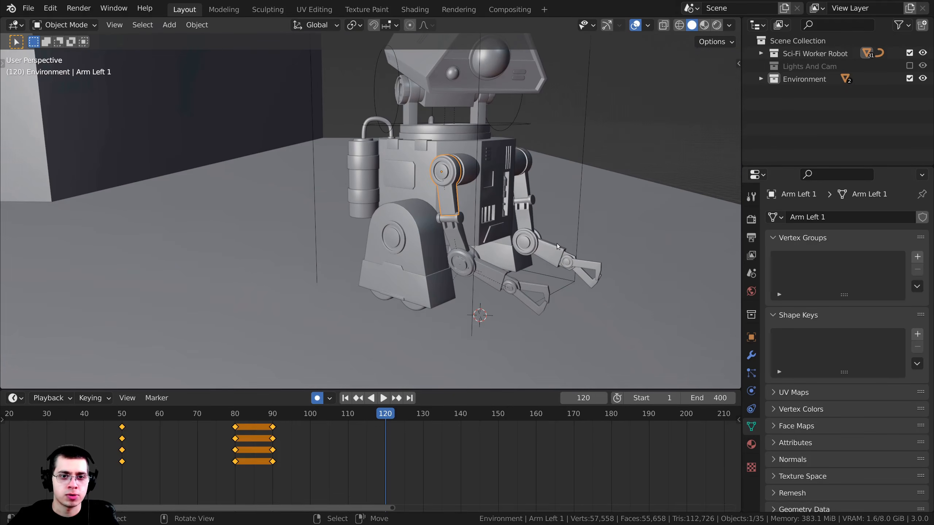
key("r")
left_click(555, 236)
At frame 120, keyframe Arm Left 2 with a slight rotation of about -2 degrees from the front
middle_click_drag(555, 236, 470, 278)
right_click(356, 251)
scroll(357, 251, "up", 3)
key("r")
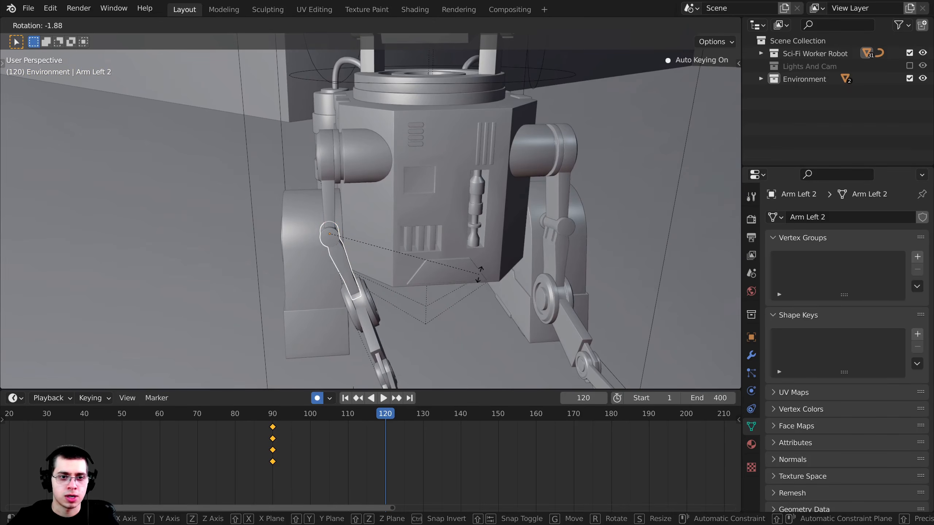
left_click(479, 272)
At frame 90, rotate Arm Left 2 outward so it hangs straighter, then replay the arm motion
left_click_drag(358, 456, 330, 462)
key("space")
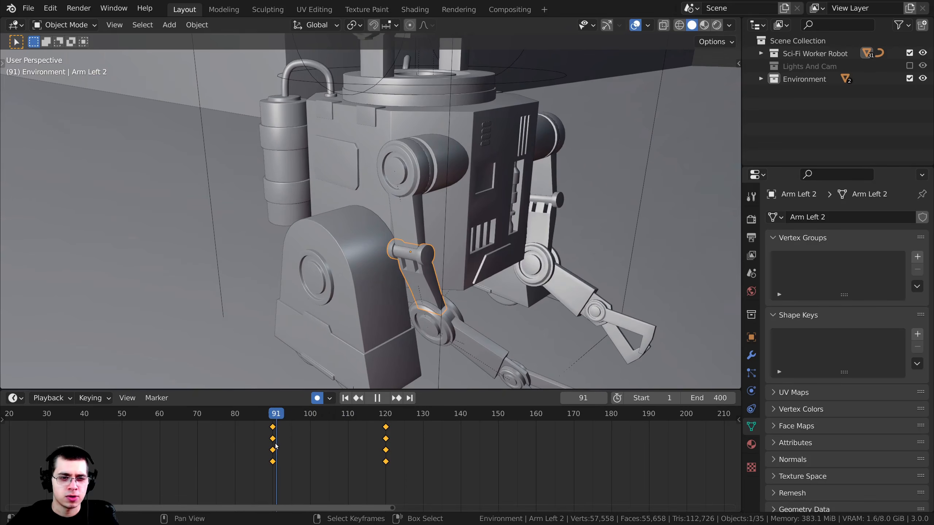
key("Escape")
middle_click_drag(402, 318, 434, 235)
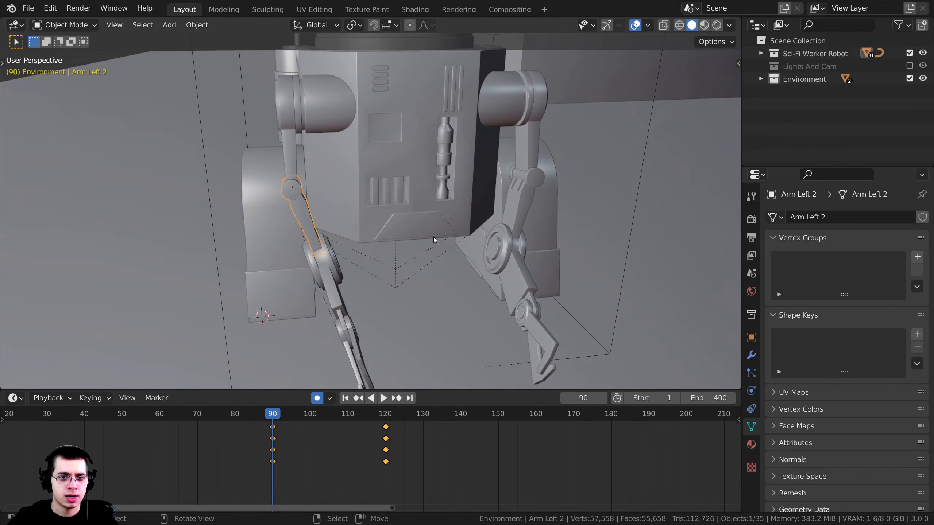
key("r")
left_click(432, 263)
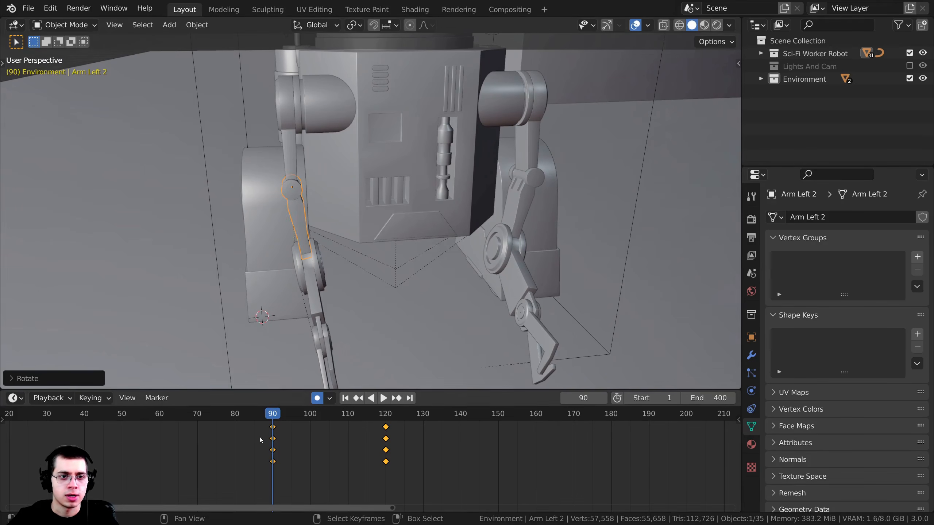
key("space")
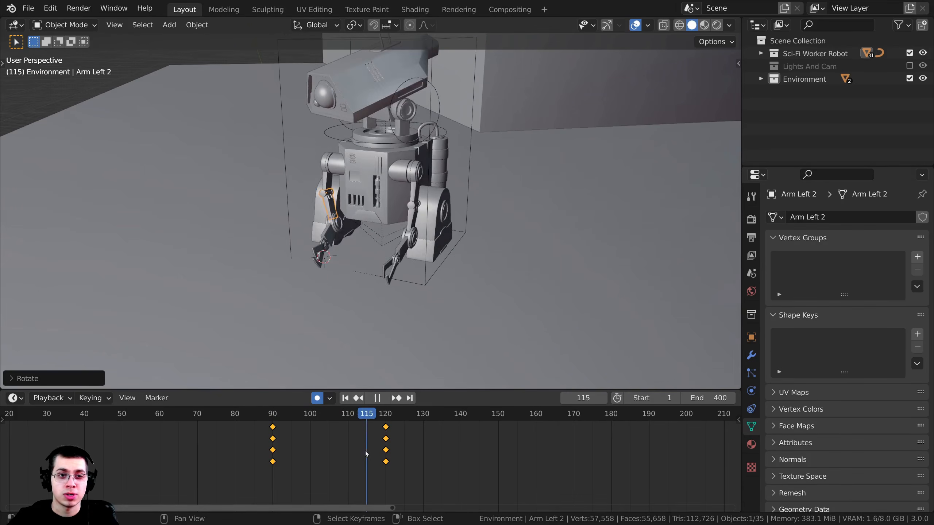
left_click_drag(365, 451, 273, 461)
Move the Robot Main Controller's frame 95 keyframes back to frame 87 and replay the turn
scroll(313, 225, "down", 2)
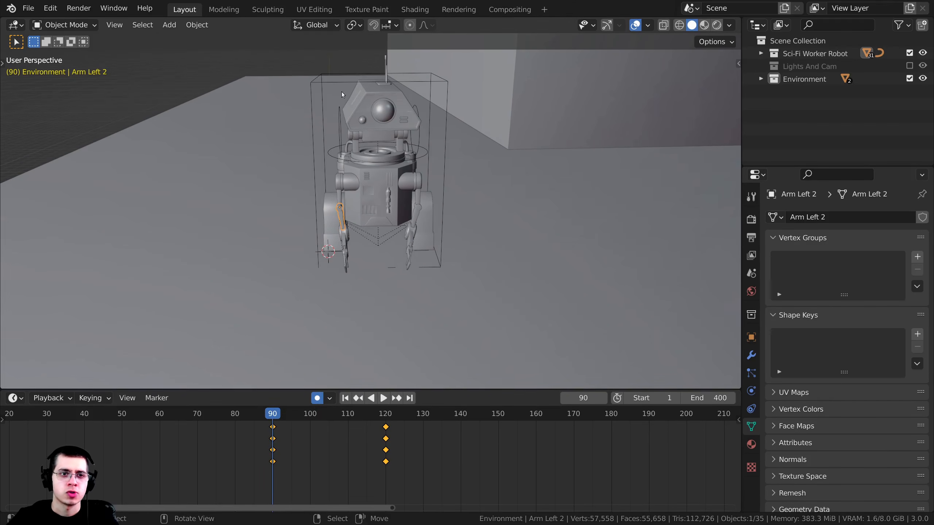
left_click(350, 74)
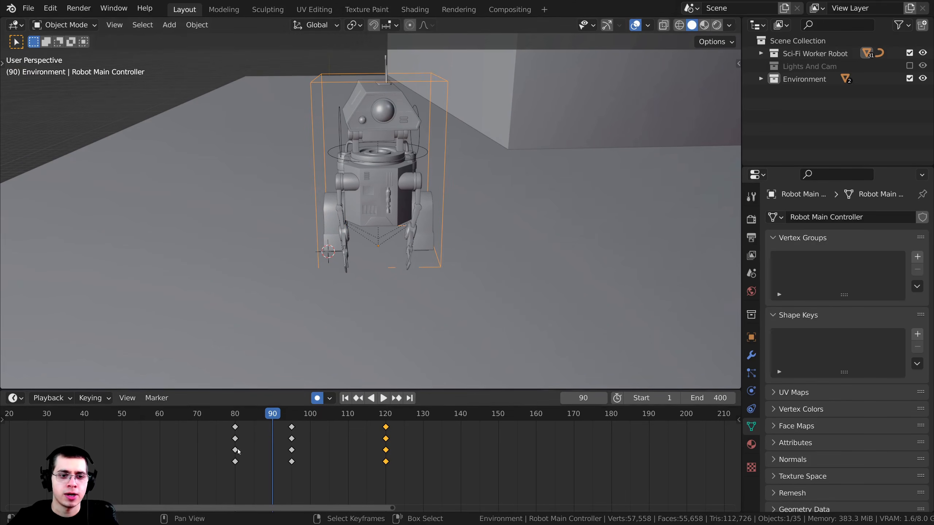
mouse_move(238, 449)
left_mouse_down()
mouse_move(330, 437)
mouse_move(300, 439)
mouse_move(294, 429)
mouse_move(326, 461)
mouse_move(241, 456)
mouse_move(329, 449)
mouse_move(233, 446)
left_mouse_up()
right_click(292, 431)
scroll(306, 431, "up", 3)
key("g")
left_click(258, 455)
key("space")
key("space")
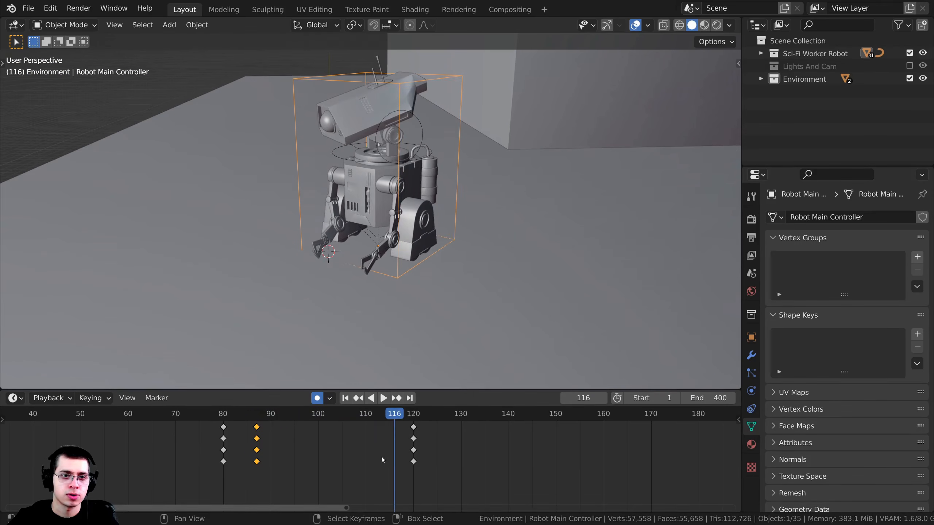
At frame 125, keyframe Arm Right 2 with a new rotation from a side view
left_click_drag(381, 456, 438, 454)
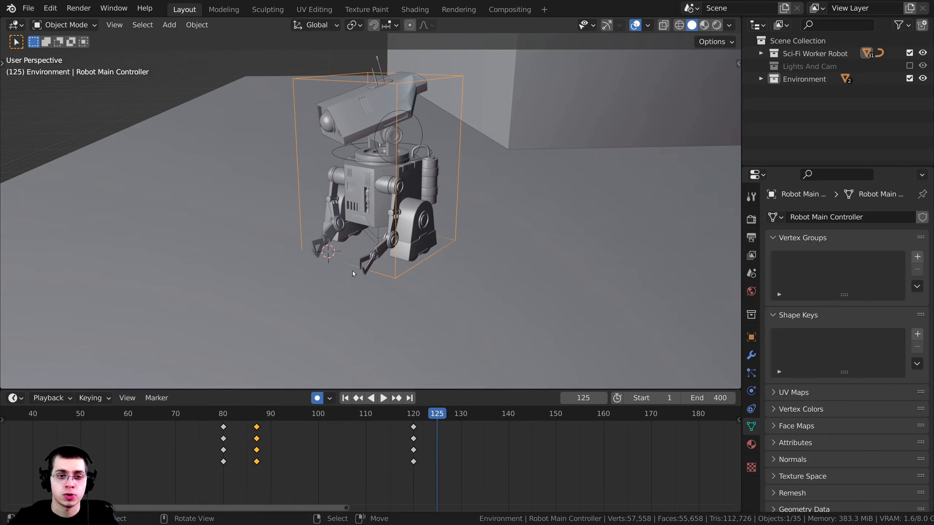
middle_click_drag(352, 274, 267, 223)
scroll(375, 235, "up", 2)
left_click(333, 222)
key("r")
left_click(364, 226)
At frame 125, keyframe the upper arm parts Arm Left 1 and Arm Right 1 with slight rotations
left_click(278, 172)
key("r")
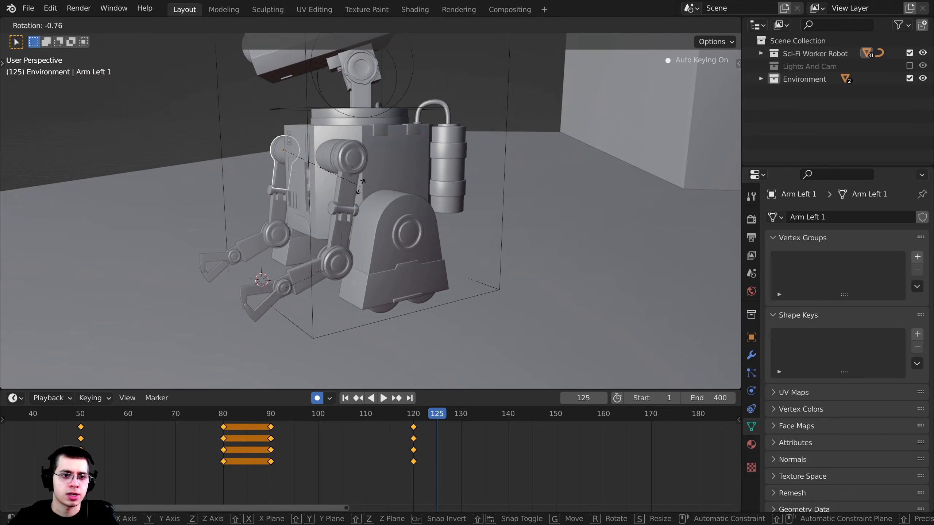
left_click(283, 184)
left_click(349, 193)
key("r")
left_click(350, 239)
key("r")
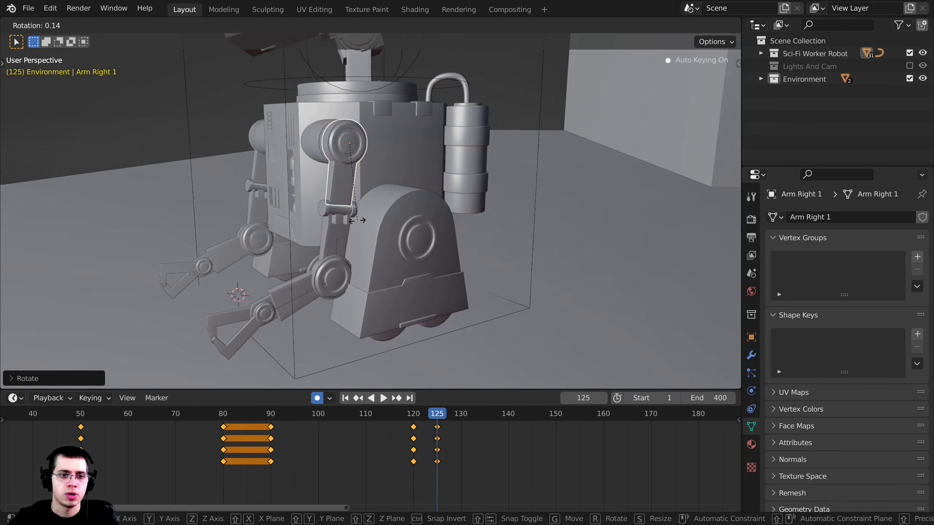
left_click(331, 239)
At frame 125, keyframe the rotation of Arm Left 2 from the front
middle_click_drag(330, 239, 379, 256)
left_click(294, 227)
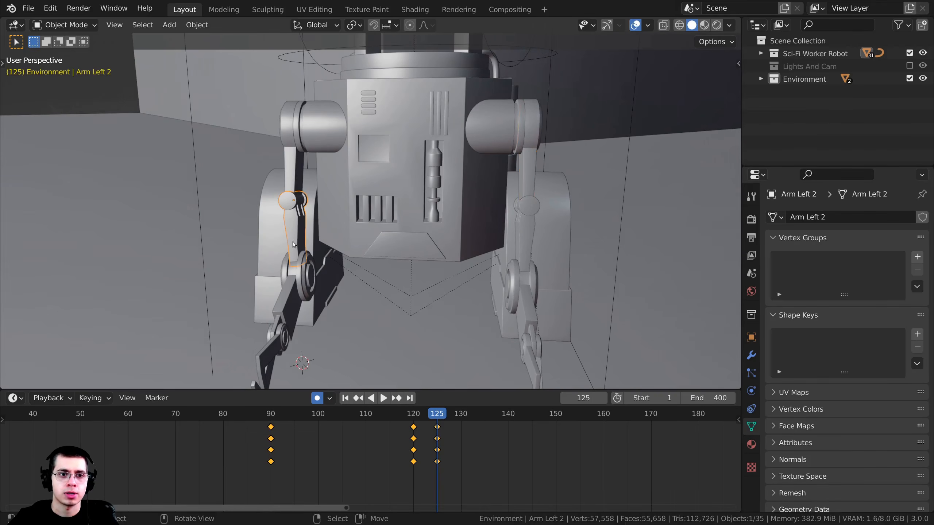
key("r")
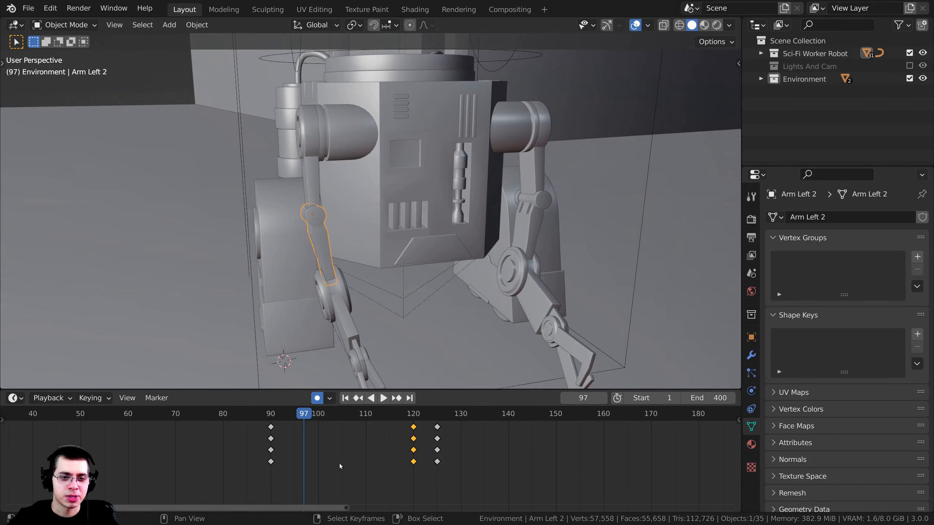
Replay the turn and move Arm Left 2's frame 120 keyframes back to frame 109
key("space")
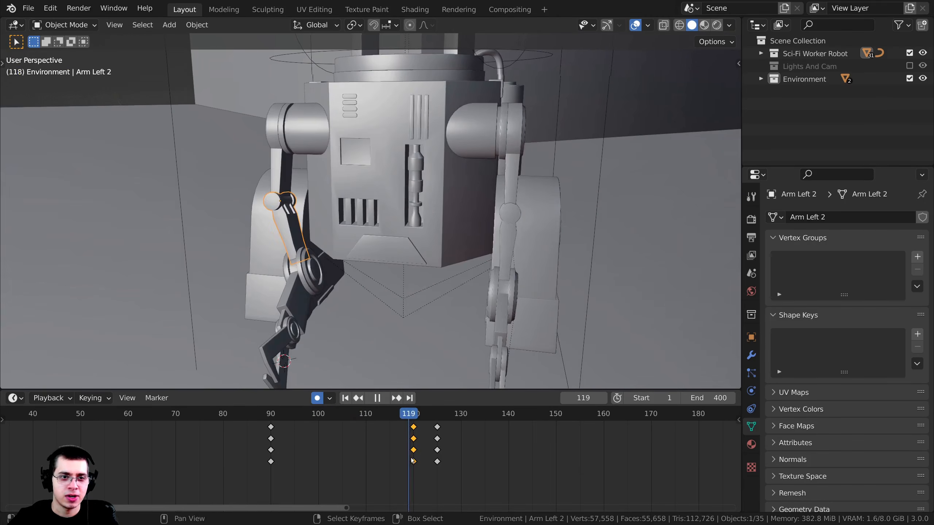
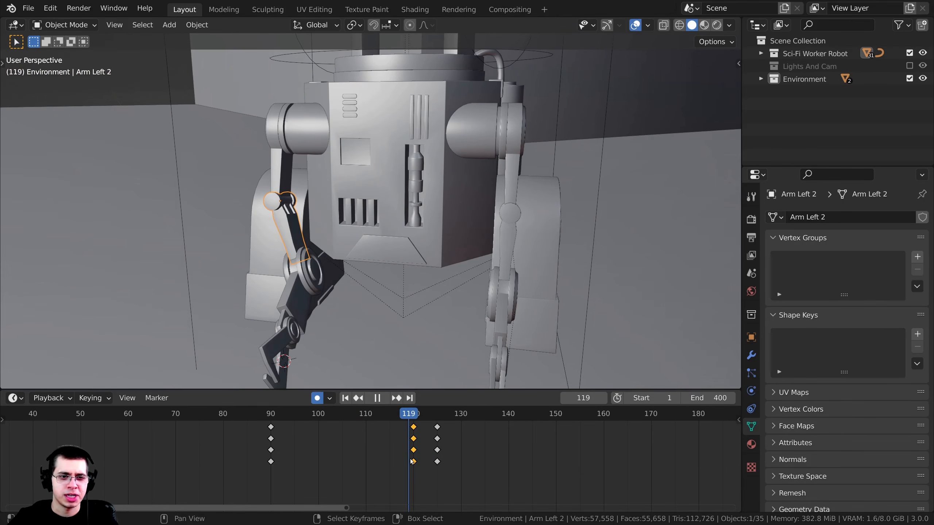
mouse_move(436, 441)
left_mouse_down()
mouse_move(404, 442)
mouse_move(436, 436)
mouse_move(422, 432)
left_mouse_up()
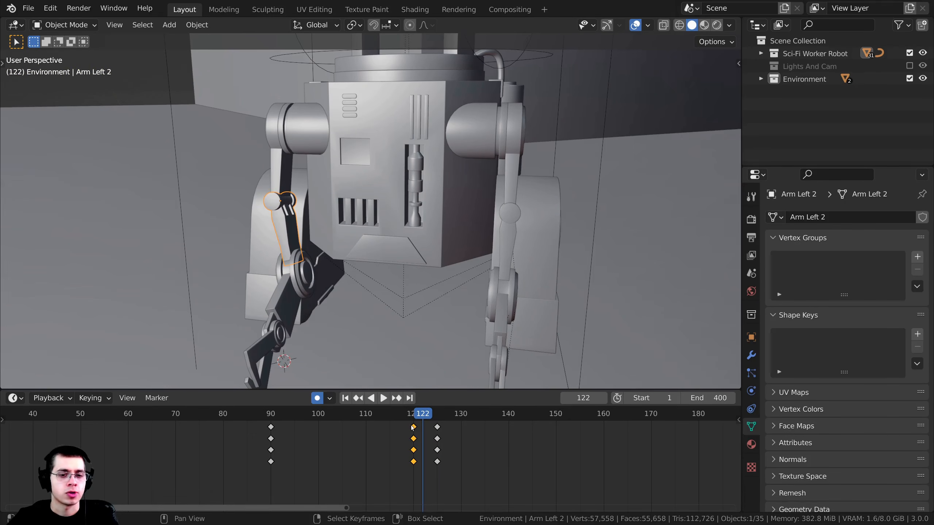
key("g")
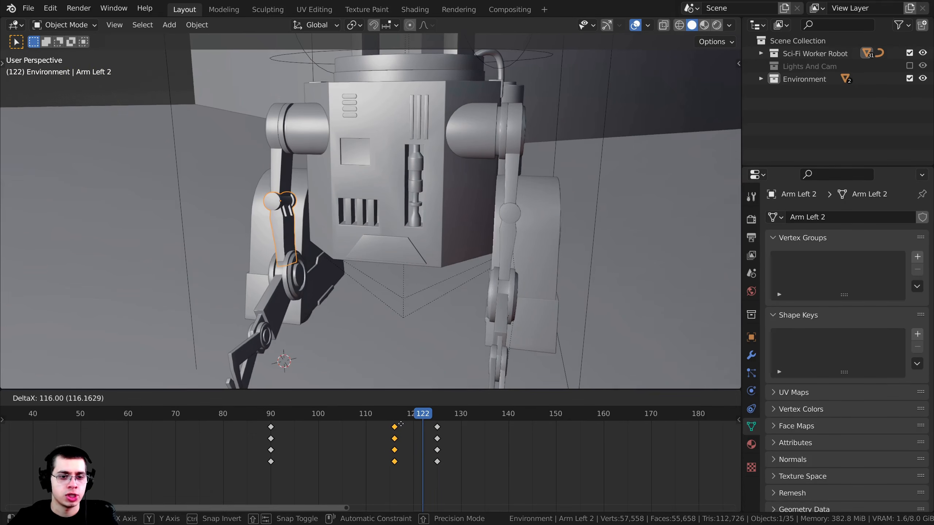
left_click(373, 426)
left_click_drag(338, 427, 286, 430)
key("space")
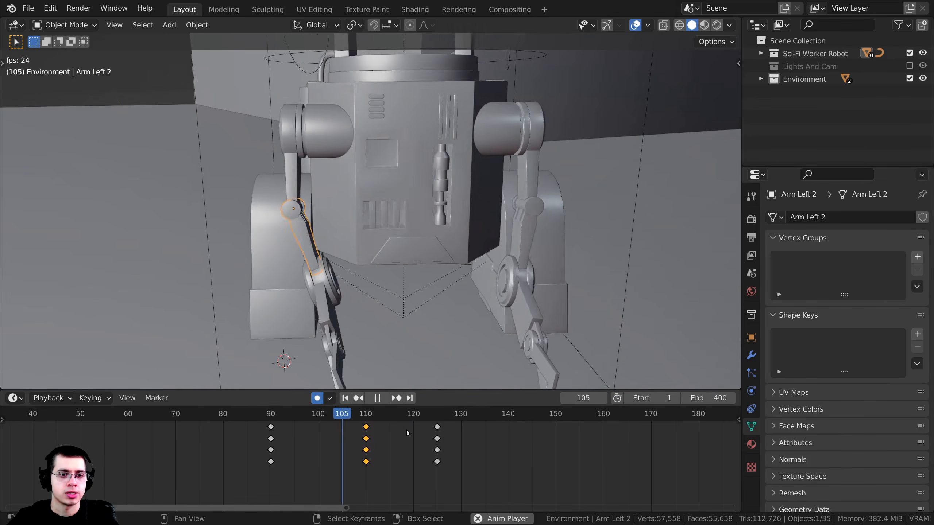
key("g")
left_click(441, 439)
Move Arm Left 2's frame 125 keyframes to frame 129, replaying the motion to judge the timing
left_click(437, 427)
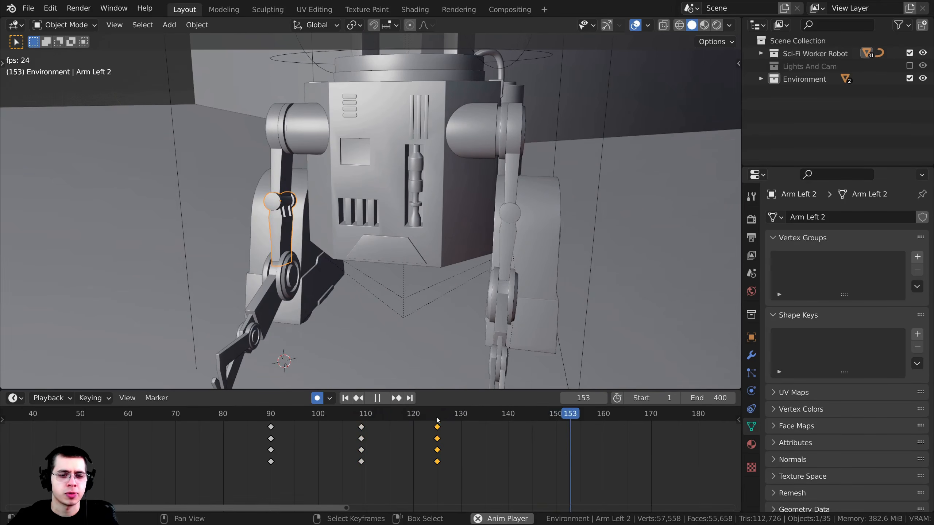
left_click(456, 417)
key("g")
left_click(502, 435)
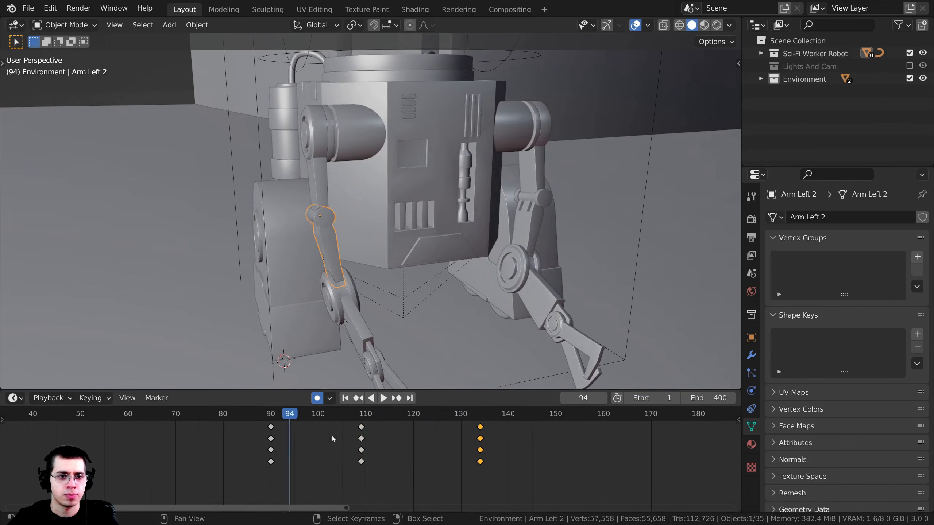
key("g")
left_click(496, 436)
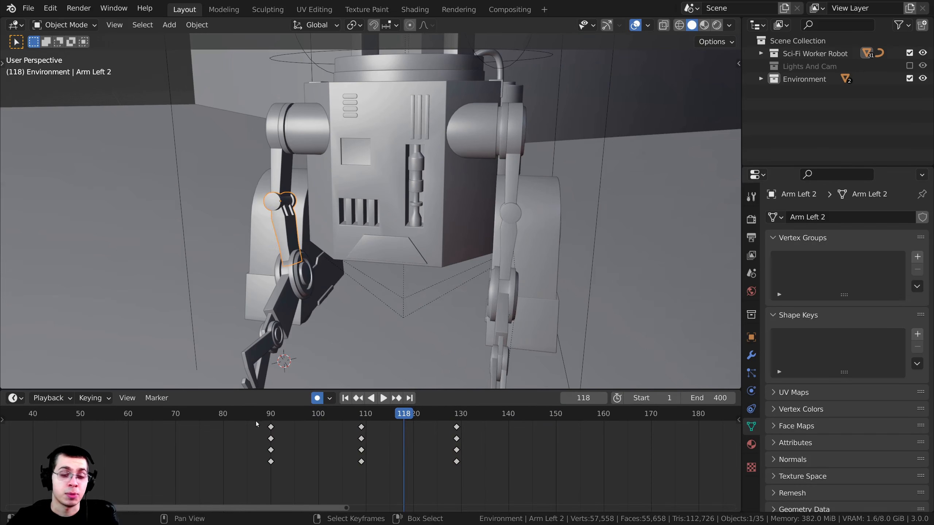
Shift Arm Left 2's keyframes from frame 90 onward earlier so they start at frame 79, and replay the turn
key("b")
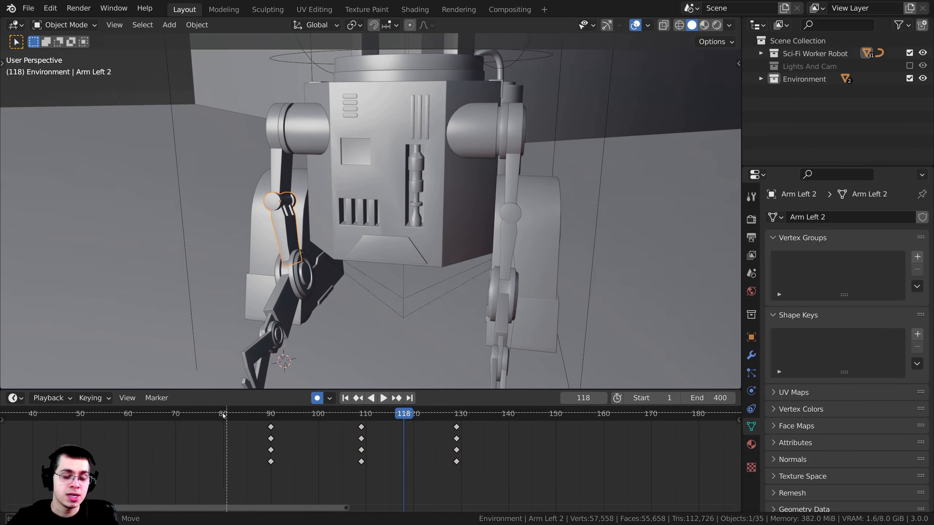
left_click_drag(220, 414, 491, 502)
key("g")
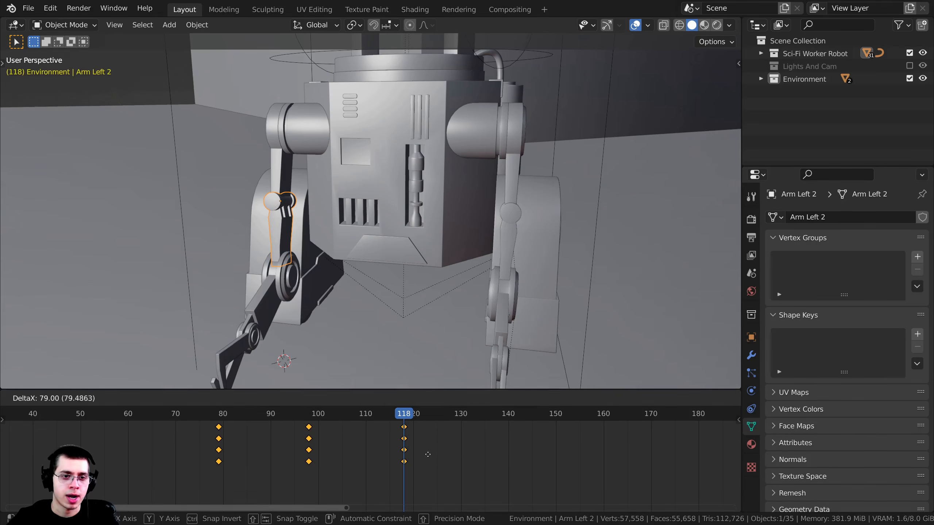
left_click(428, 455)
left_click_drag(416, 455, 140, 455)
key("space")
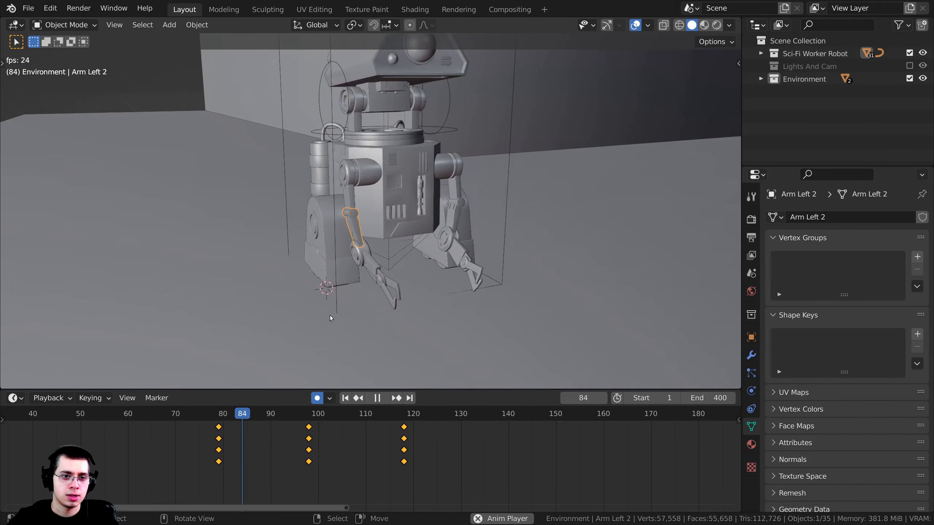
left_click(169, 417)
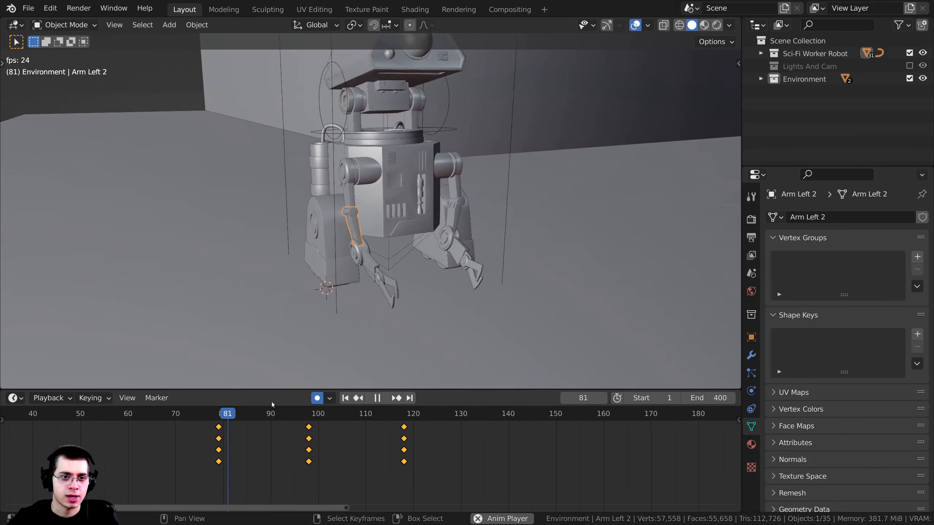
Move Arm Left 2's frame 98 keyframes to frame 104 and replay the arm motion
scroll(306, 303, "up", 3)
left_click(311, 427)
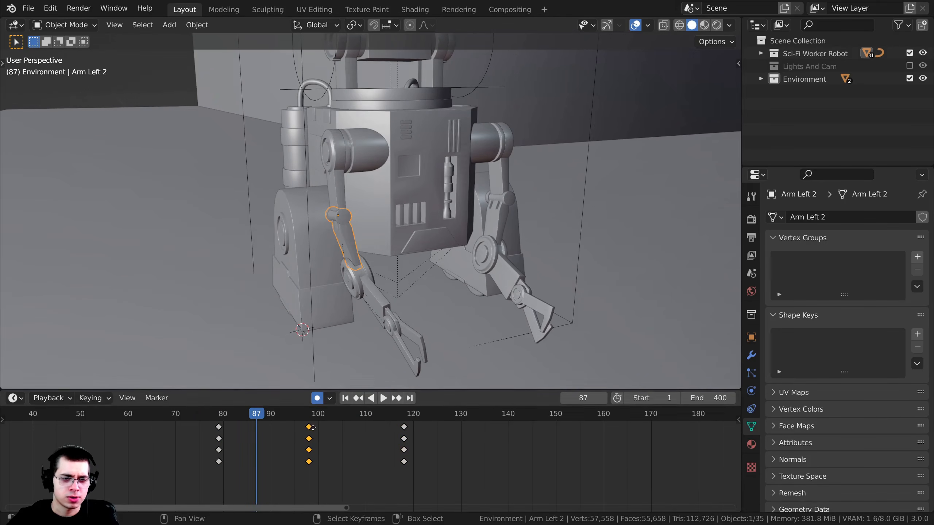
key("g")
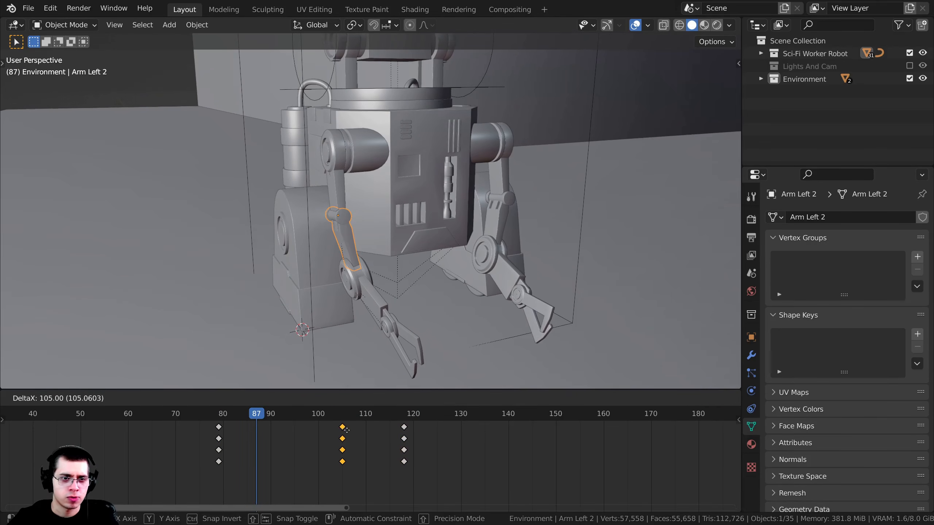
left_click(348, 433)
key("space")
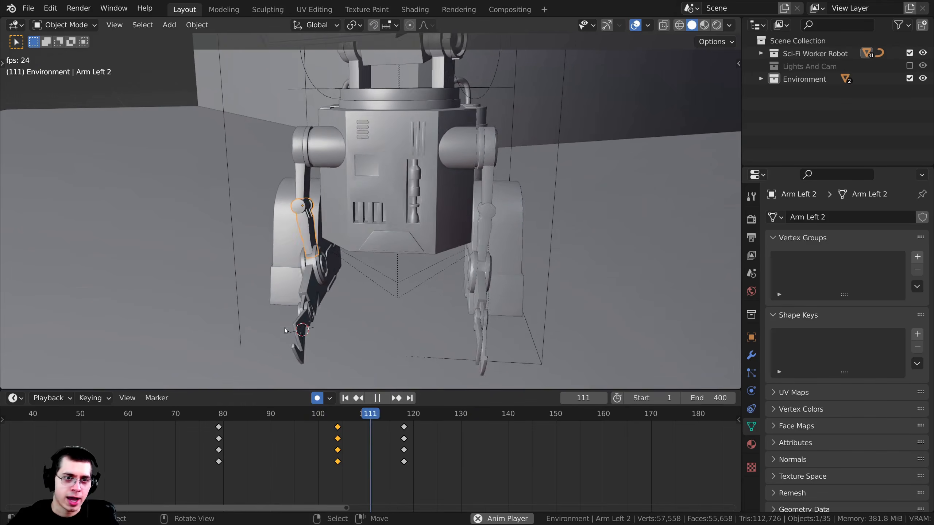
left_click(254, 415)
key("g")
left_click(300, 428)
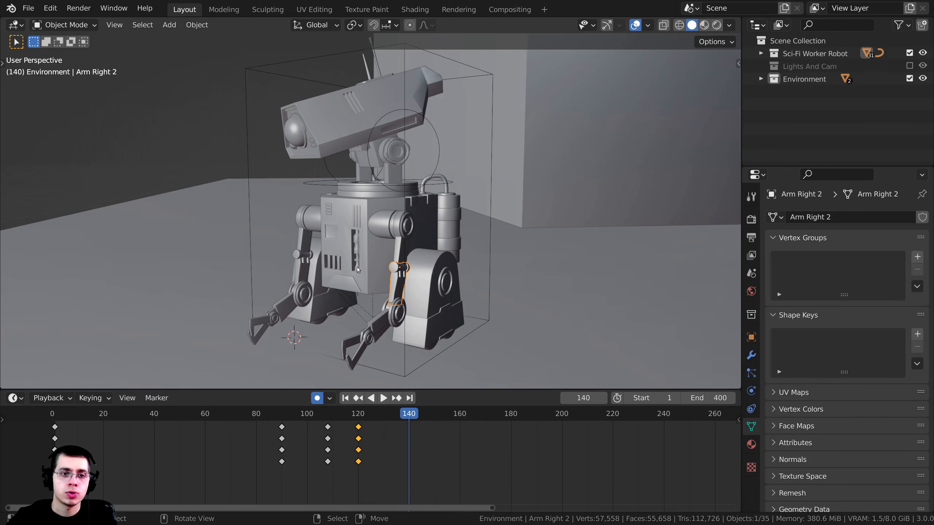
At frame 140, keyframe Neck Rotate with a rotation of about 19° that raises the head toward level
middle_click_drag(364, 166, 397, 188, "shift")
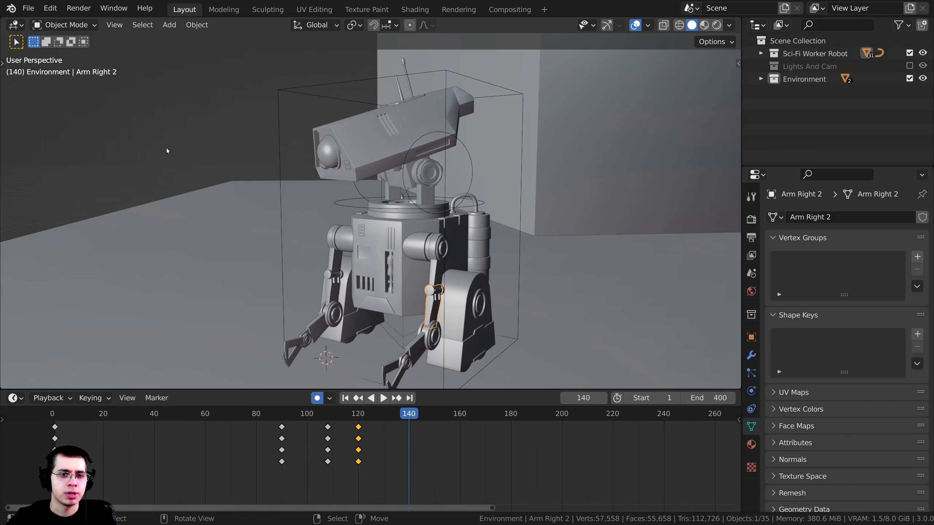
left_click(471, 161)
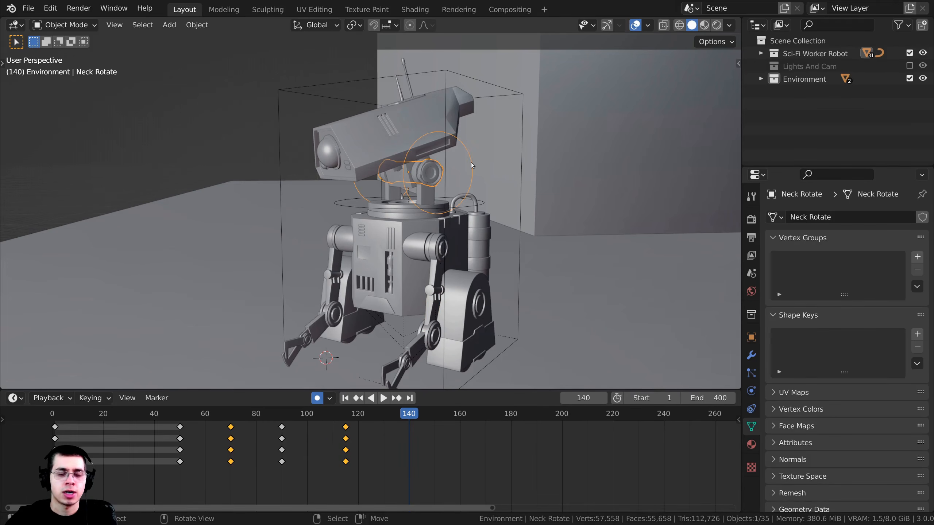
key("r")
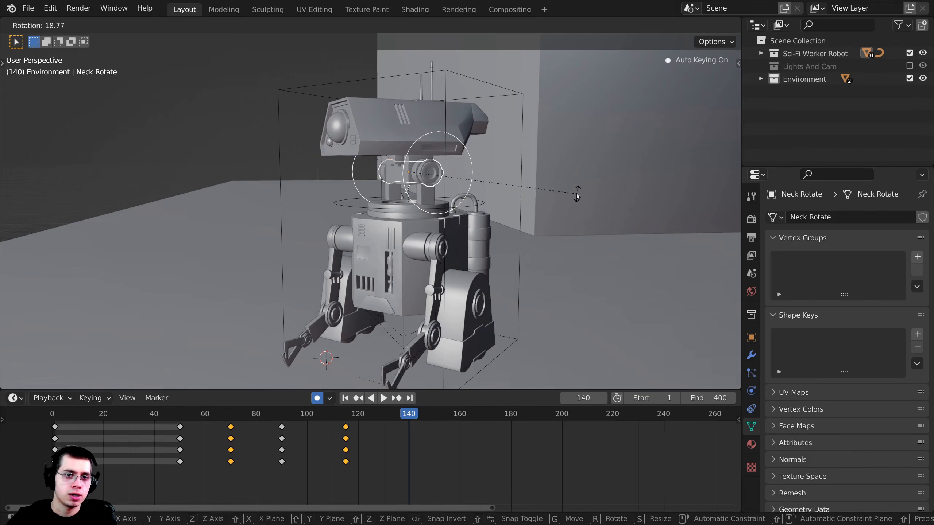
left_click(576, 195)
At frame 140, keyframe a new rotation of the Circle neck control from a high view and replay the head turn
scroll(574, 197, "down", 3)
middle_click_drag(312, 180, 369, 223)
left_click(367, 222)
middle_click_drag(552, 228, 611, 274)
scroll(612, 274, "up", 2)
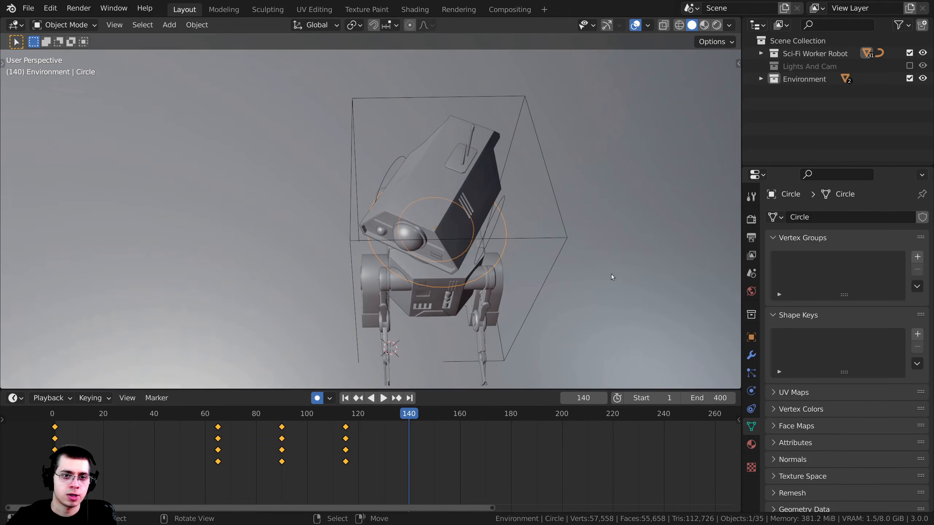
key("r")
left_click(599, 289)
left_click(305, 413)
key("space")
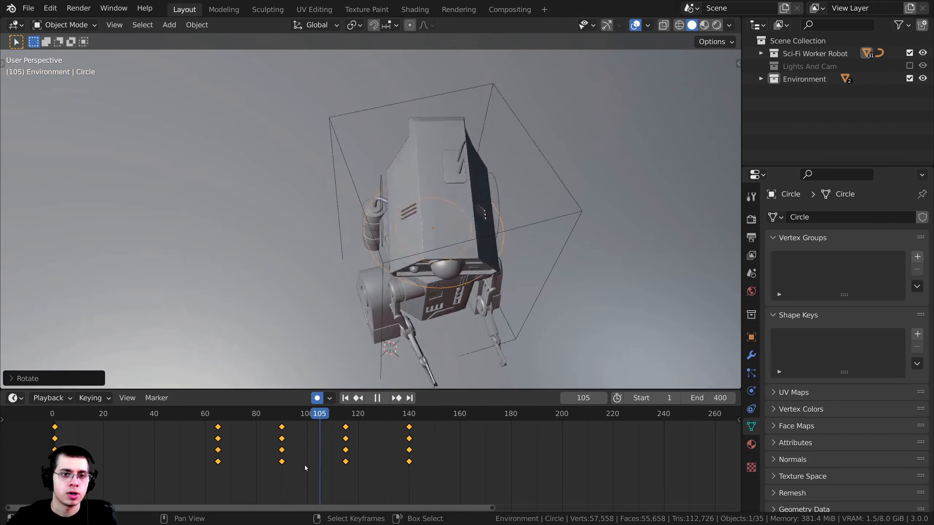
middle_click_drag(371, 270, 447, 200)
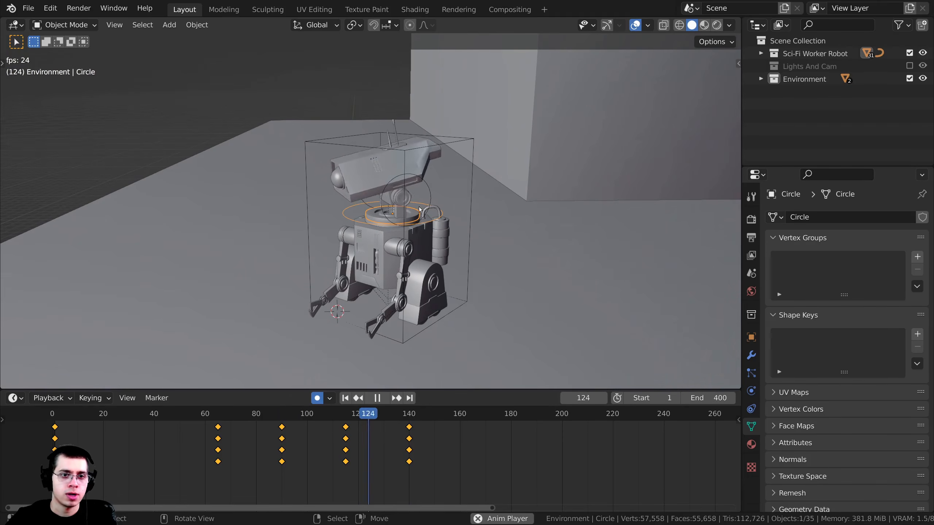
scroll(454, 441, "down", 2)
key("space")
At frame 180, keyframe the Circle neck control with a rotation turning the head toward the robot's opposite side
middle_click_drag(454, 441, 286, 458)
scroll(287, 458, "up", 3)
left_click(286, 457)
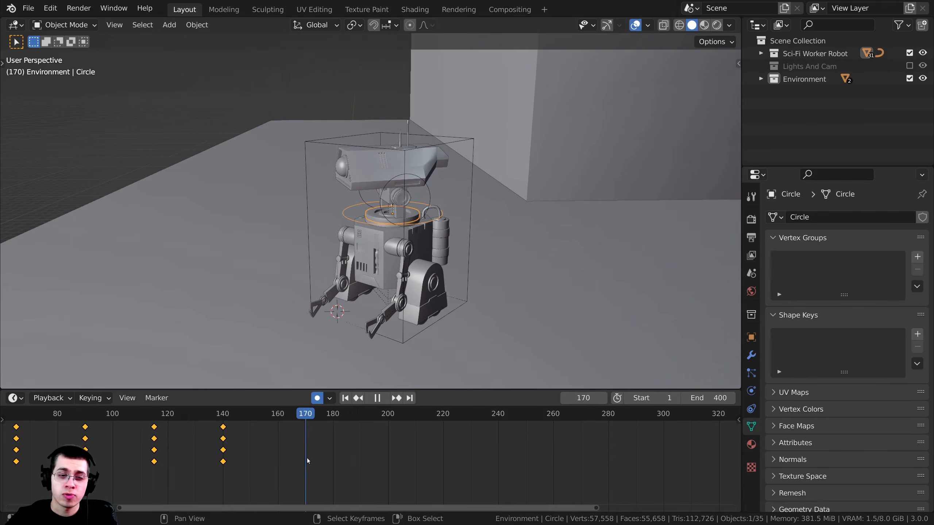
left_click_drag(308, 459, 334, 459)
middle_click_drag(459, 192, 339, 170)
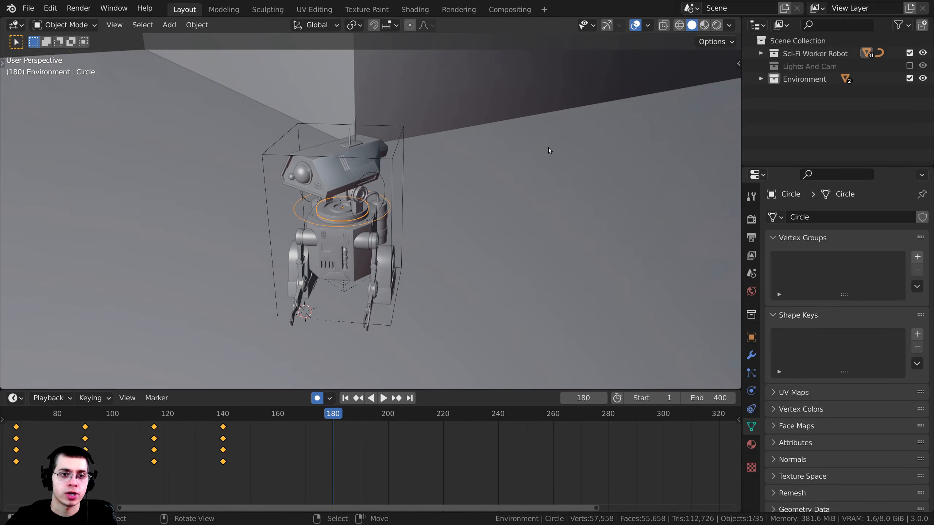
scroll(585, 168, "down", 3)
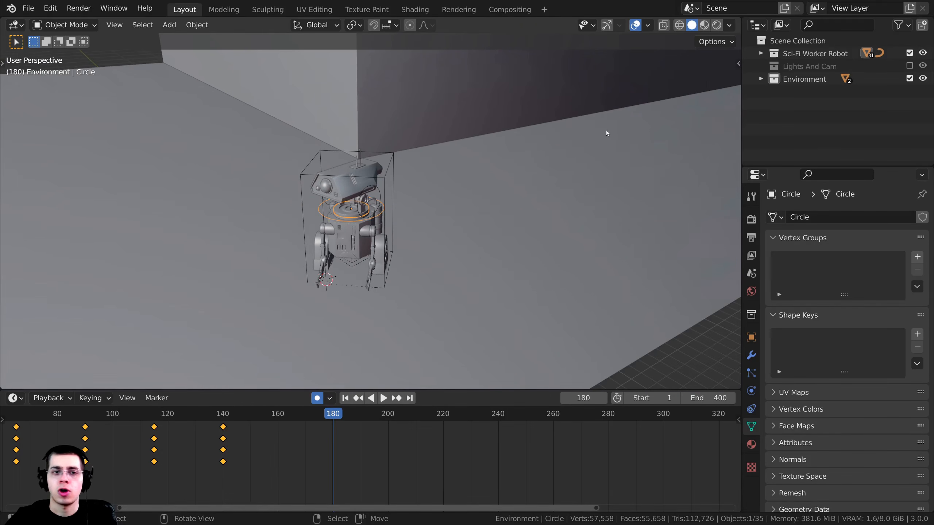
middle_click_drag(607, 133, 429, 183)
scroll(554, 143, "up", 4)
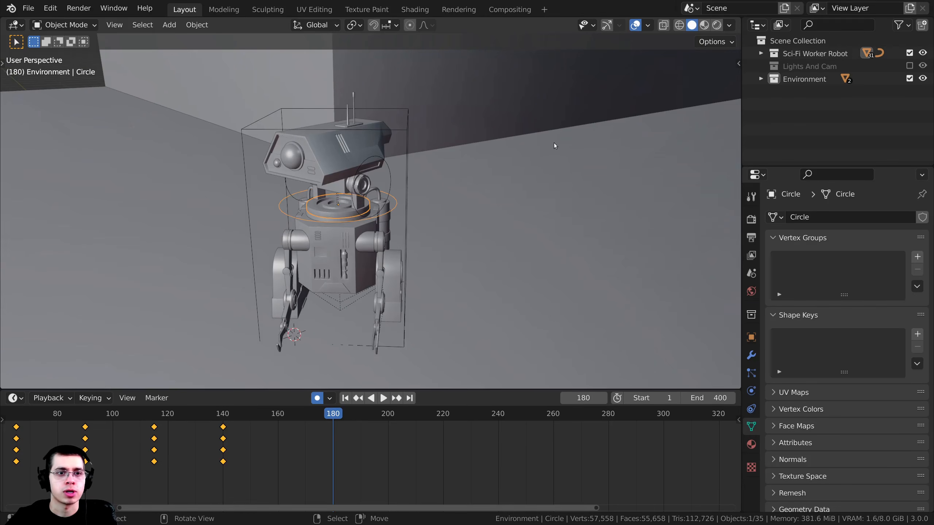
key("r")
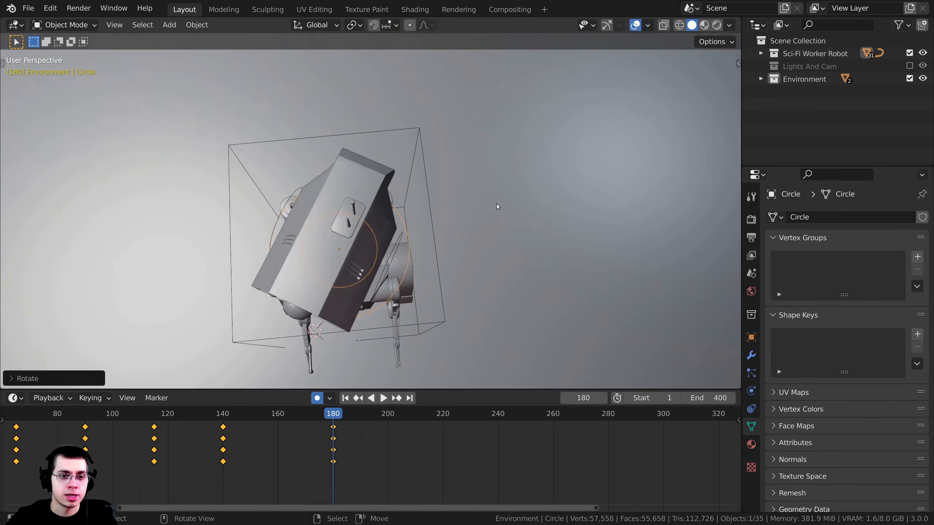
key("r")
left_click(380, 127)
At frame 180, keyframe Neck Rotate from a side view, tilting the head up by about 14°
middle_click_drag(390, 220, 476, 121)
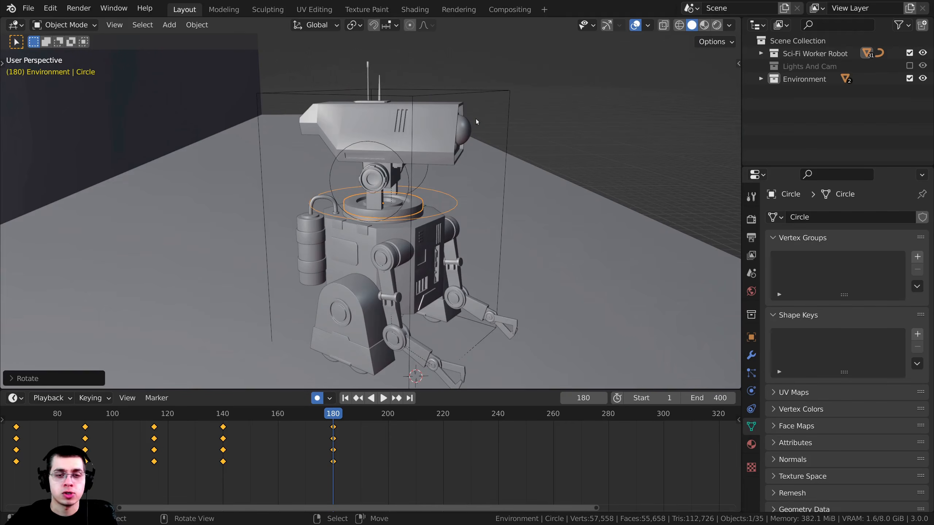
left_click(330, 169)
scroll(428, 232, "up", 3)
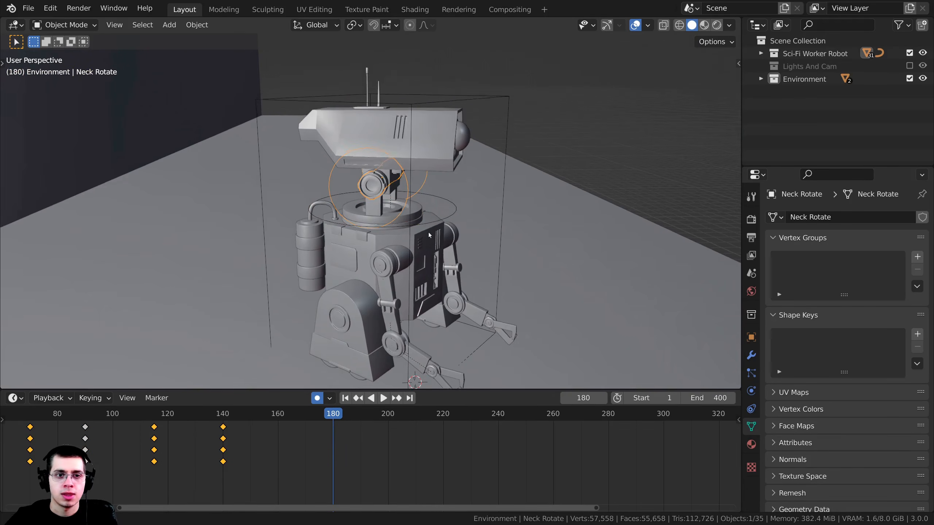
key("r")
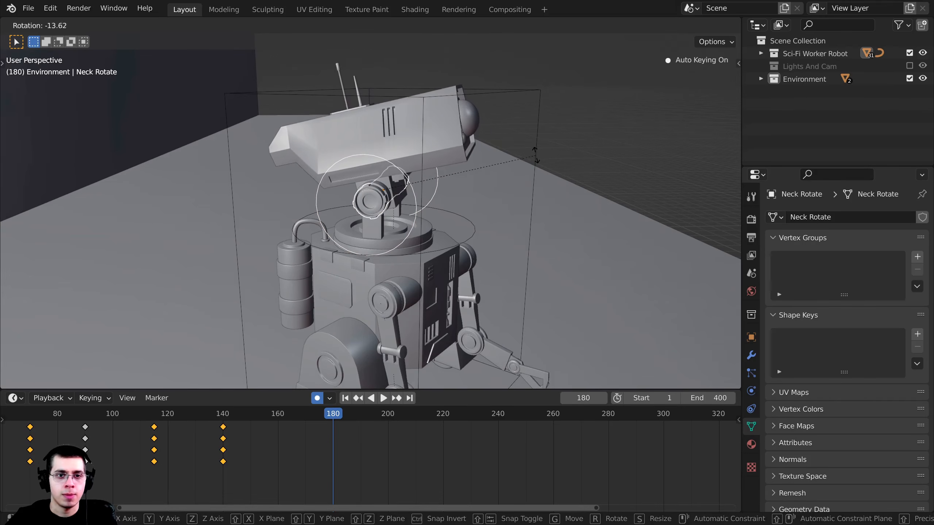
left_click(534, 150)
At frame 180, keyframe the Robot Main Controller with a rotation of about 10° around global Z and replay the turn
middle_click_drag(525, 157, 512, 173)
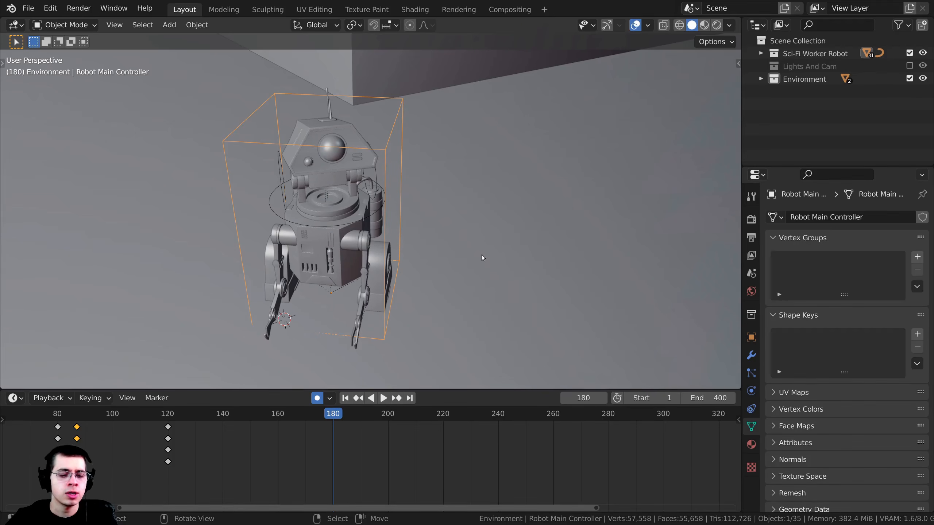
key("r")
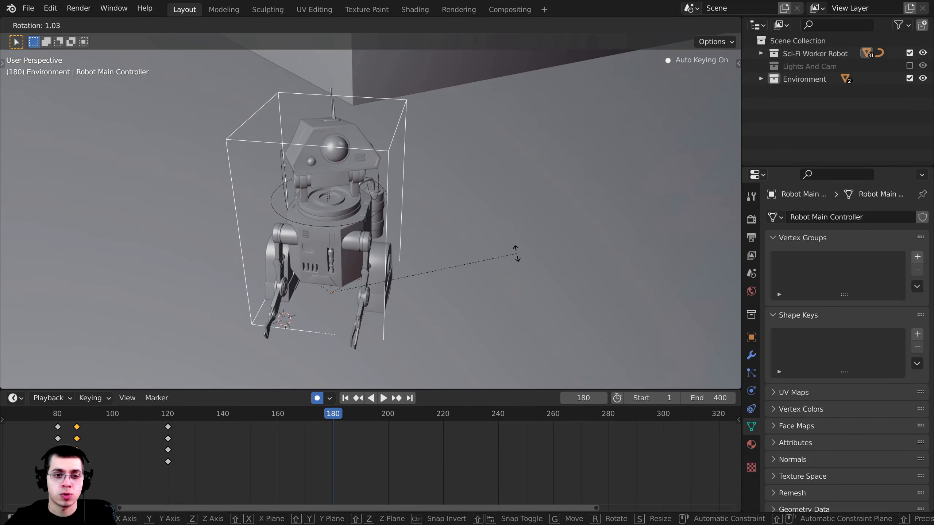
key("z")
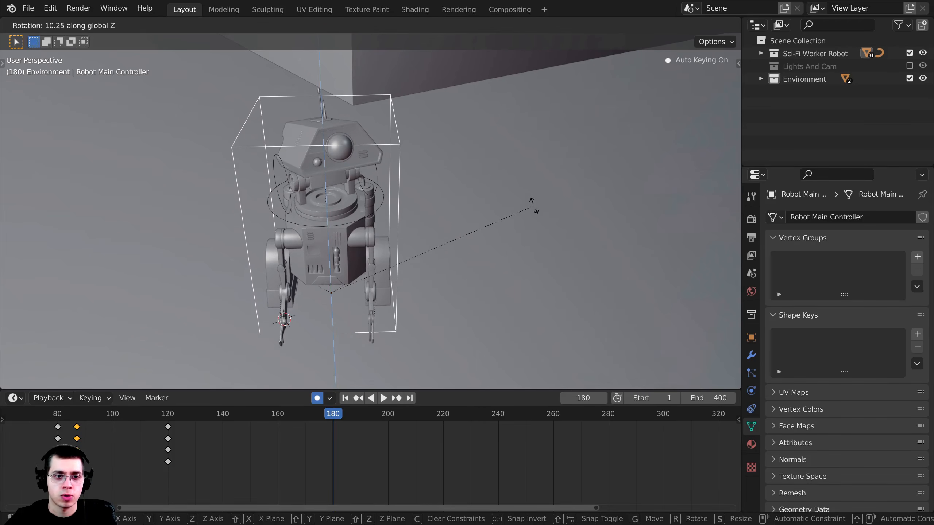
left_click(533, 206)
left_click_drag(334, 418, 200, 420)
key("space")
scroll(401, 432, "up", 2)
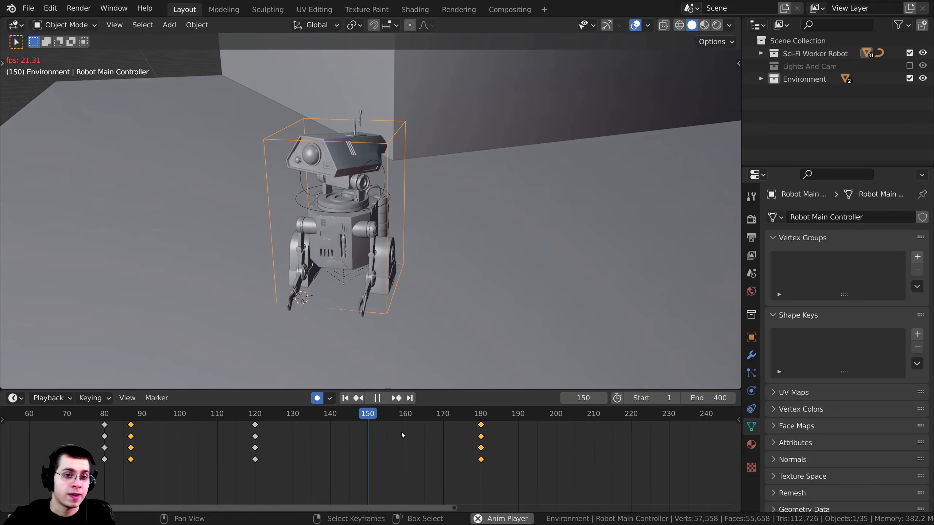
left_click_drag(445, 439, 424, 442)
scroll(521, 431, "up", 1)
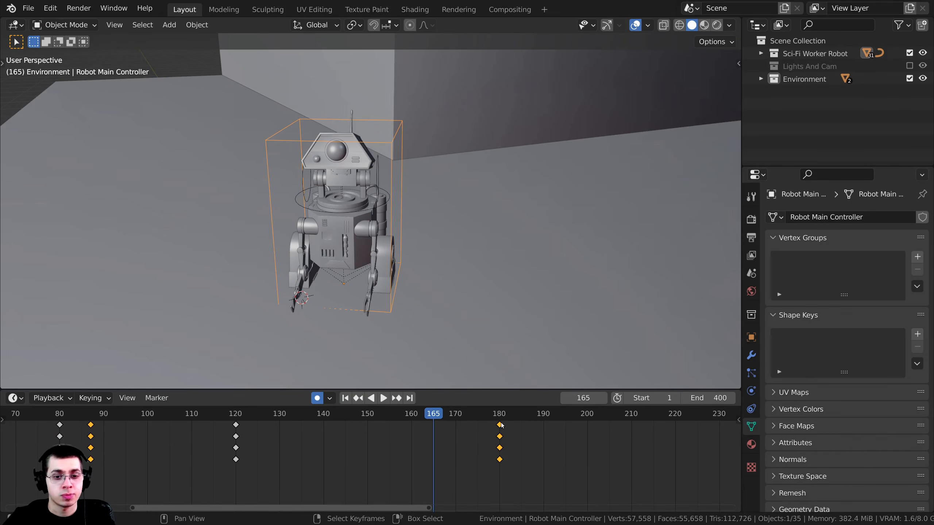
Retime the frame-180 keyframes, moving the Robot Main Controller's to frame 165 and the Circle neck control's to frame 161, and replay the turn
left_click_drag(499, 433, 428, 425)
scroll(389, 191, "up", 3)
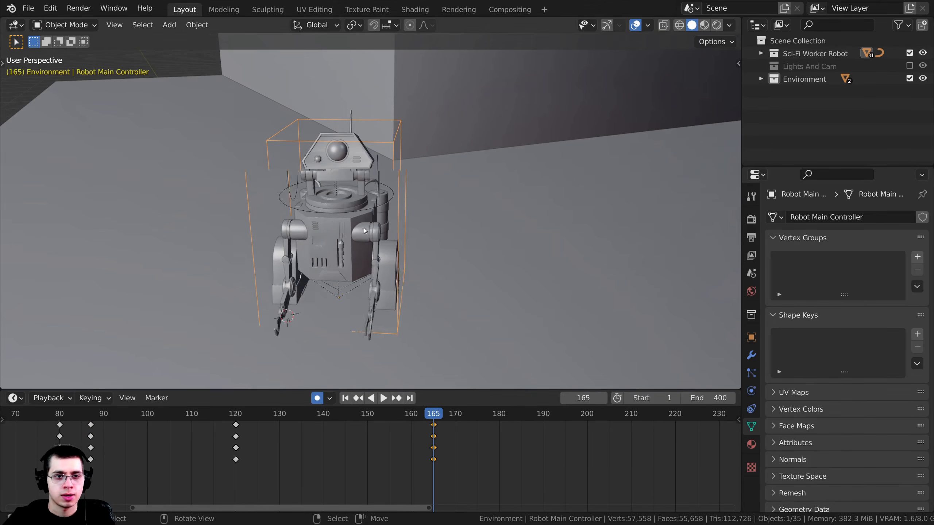
left_click(396, 194)
left_click_drag(499, 425, 437, 428)
key("shift+ctrl+space")
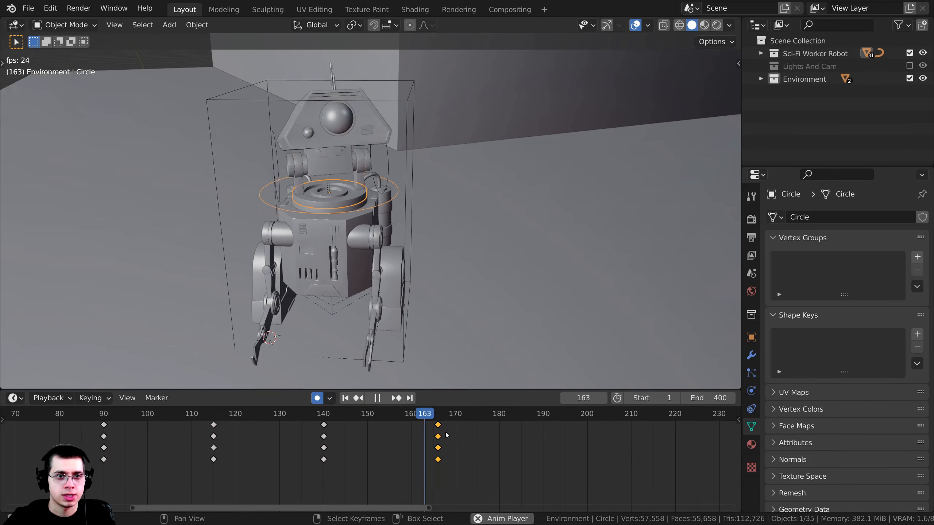
key("g")
left_click(420, 436)
left_click(369, 434)
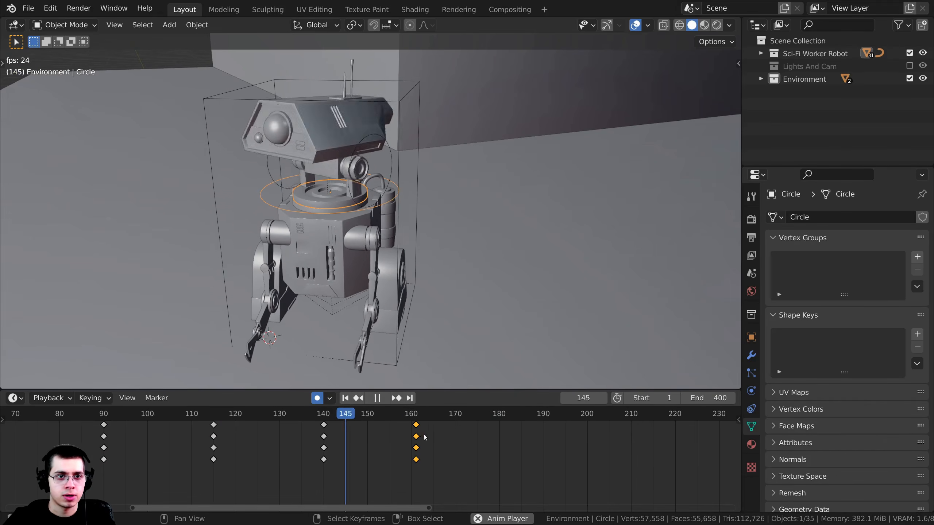
key("space")
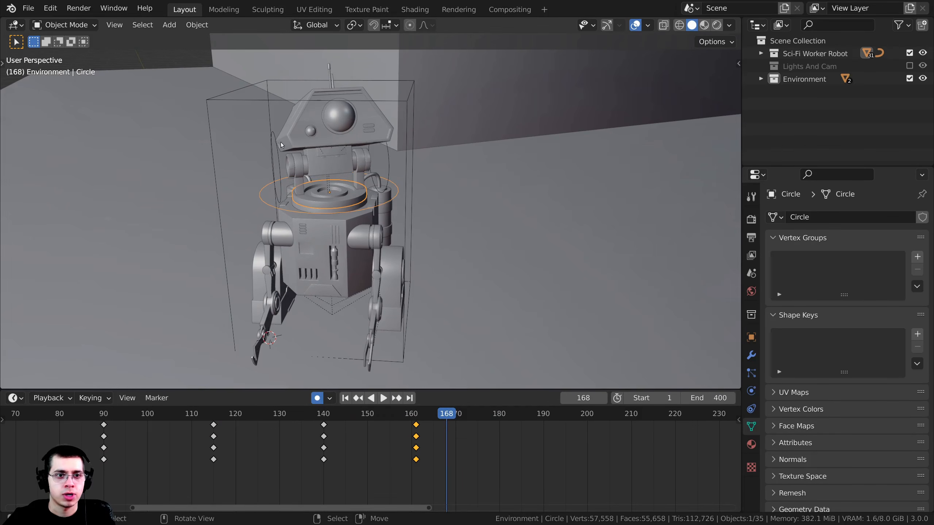
Move only Neck Rotate's frame-180 keyframe to frame 171 and replay the head tilt
left_click(276, 145)
key("g")
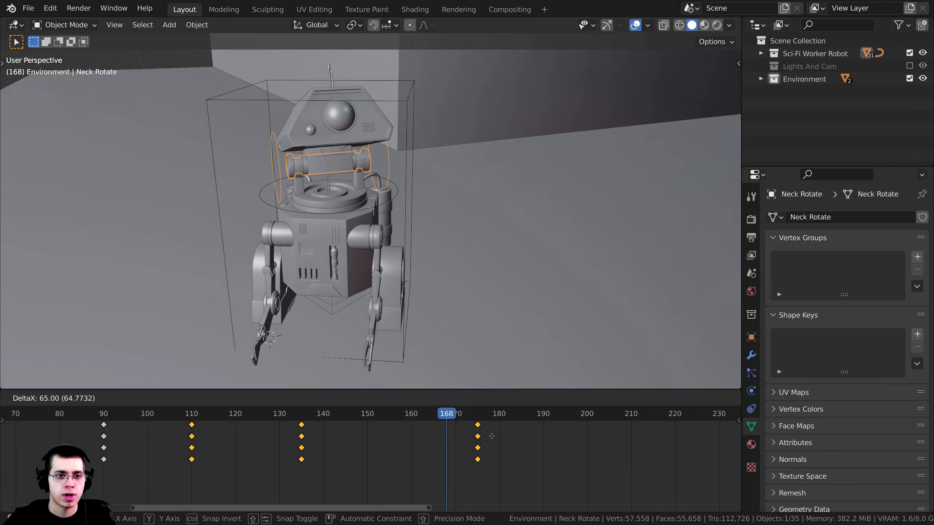
left_click(495, 436)
key("g")
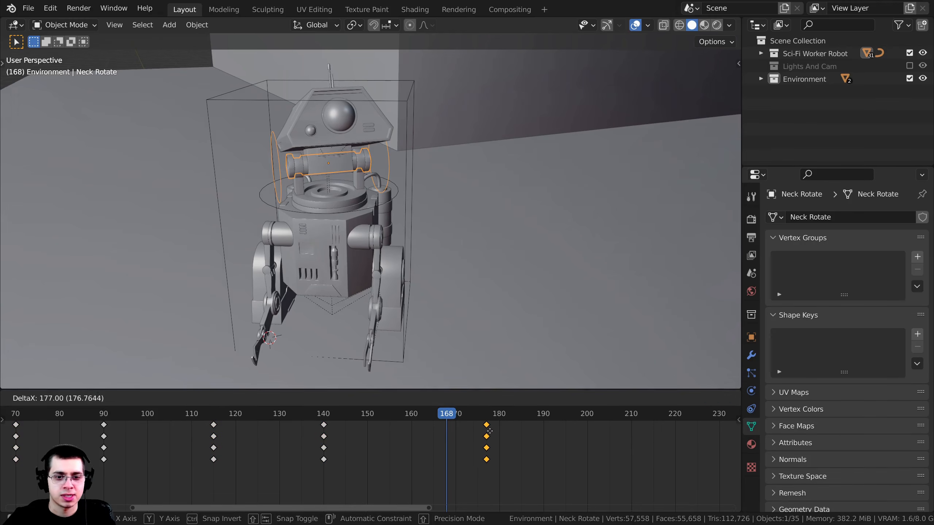
left_click(464, 432)
key("space")
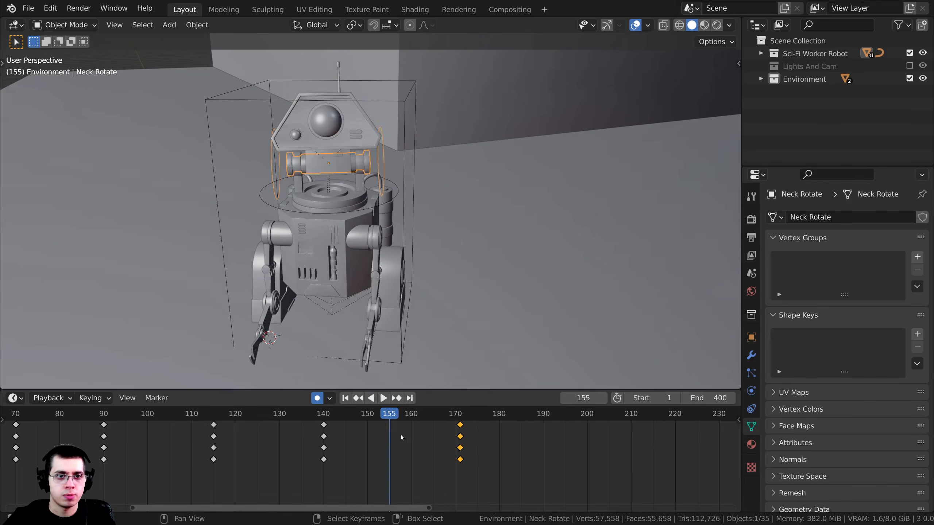
key("space")
At frame 175, keyframe Arm Left 3 from a side view with a small rotation lowering the left forearm
middle_click_drag(529, 304, 592, 274)
scroll(456, 430, "down", 1)
middle_click_drag(463, 433, 366, 434)
scroll(375, 178, "up", 2)
middle_click_drag(375, 178, 428, 219)
middle_click_drag(428, 219, 423, 223, "shift")
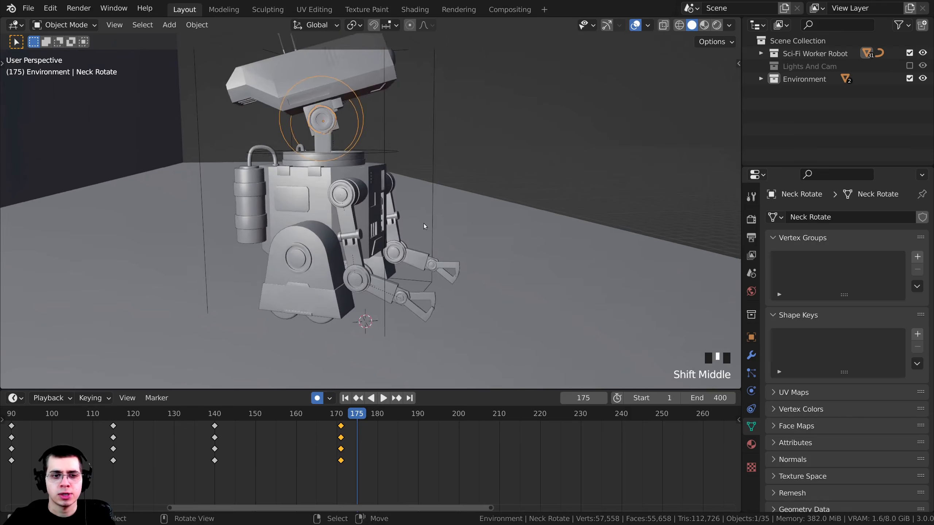
scroll(411, 239, "up", 1)
middle_click_drag(368, 289, 386, 255)
scroll(385, 254, "up", 2)
middle_click_drag(410, 282, 397, 248, "shift")
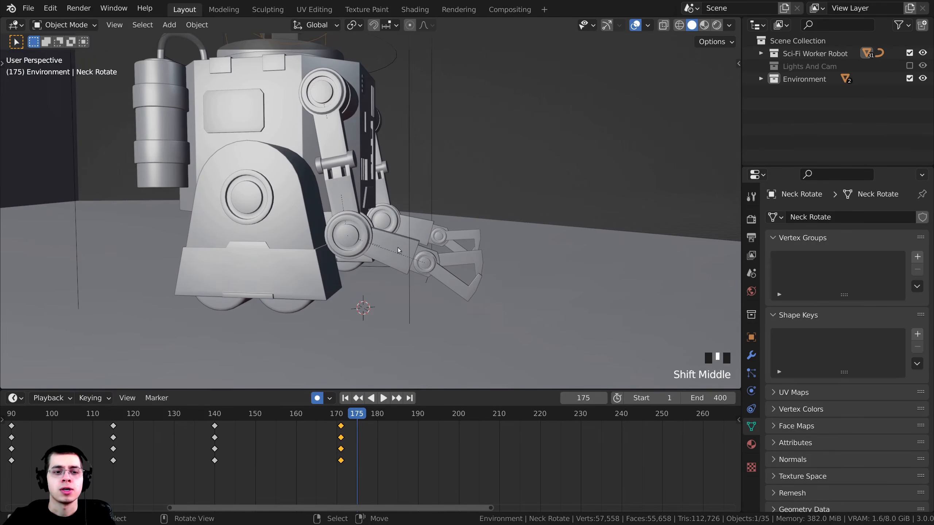
right_click(380, 241)
scroll(420, 280, "down", 2)
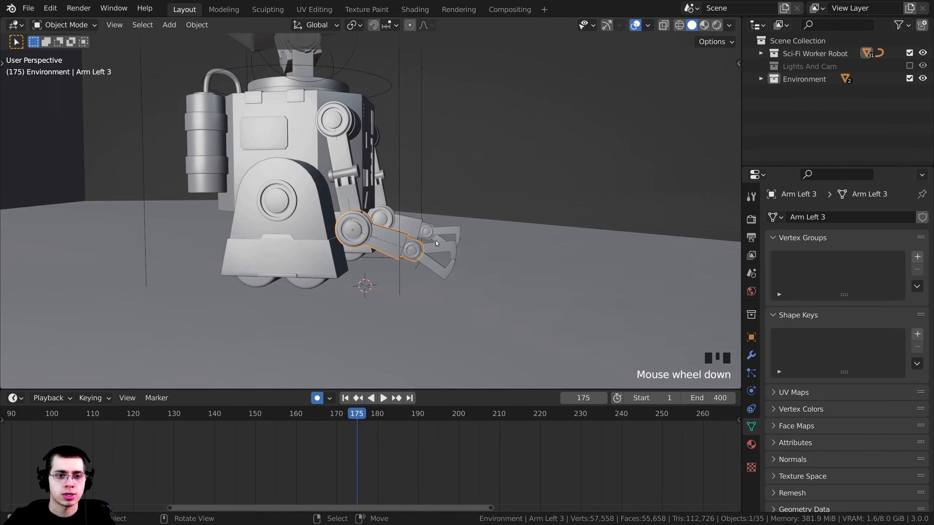
key("r")
left_click(439, 250)
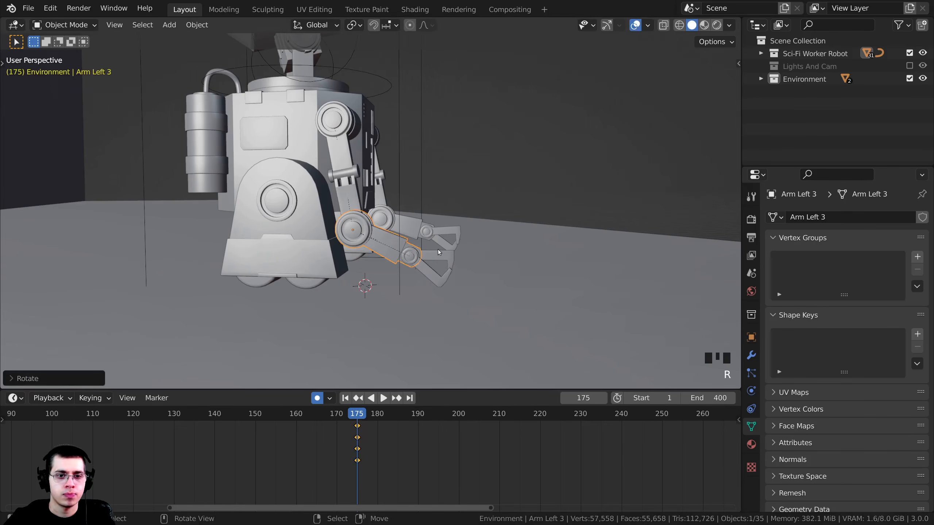
At frame 175, keyframe Arm Right 3 with a rotation lowering the right forearm
scroll(438, 250, "up", 2)
right_click(390, 258)
key("r")
left_click(472, 248)
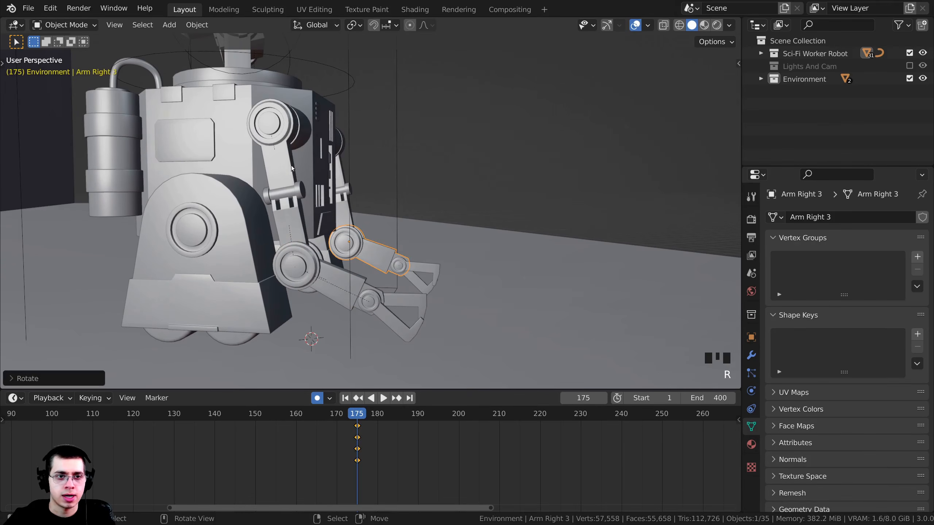
At frame 175, keyframe the upper arms Arm Left 1 and Arm Right 1 with small rotations swinging them forward
right_click(282, 165)
key("r")
left_click(403, 237)
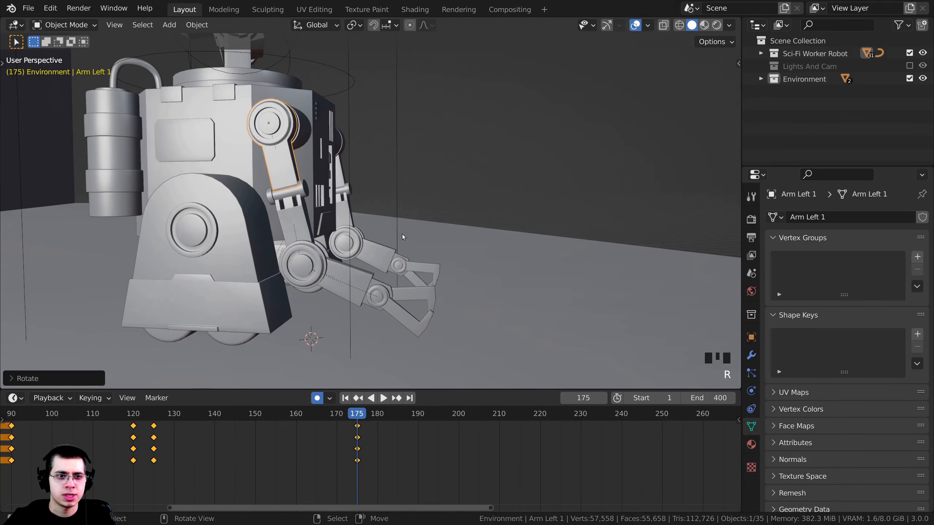
right_click(344, 183)
key("r")
left_click(397, 253)
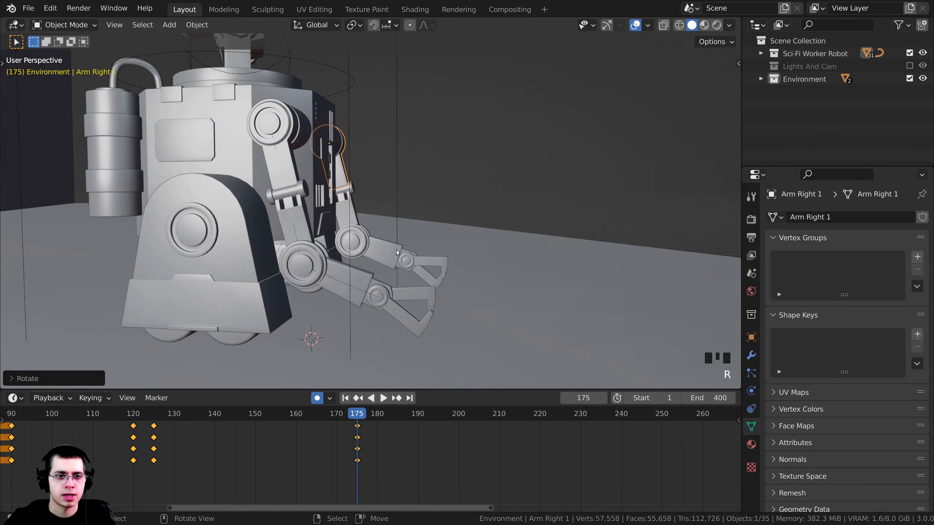
At frame 175, keyframe Claw Left 2 and Claw Left 1 with small rotations opening the left claw
right_click(413, 319)
key("r")
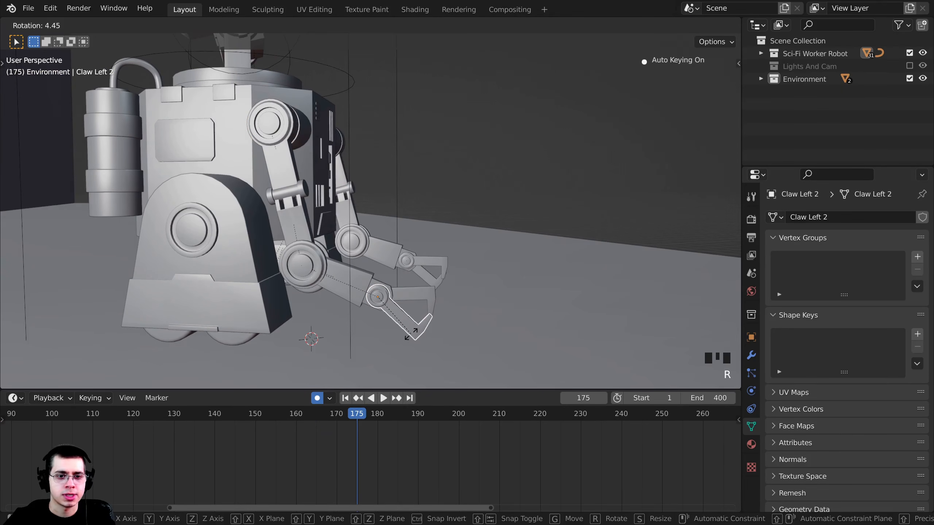
left_click(411, 333)
right_click(428, 291)
key("r")
left_click(428, 290)
key("r")
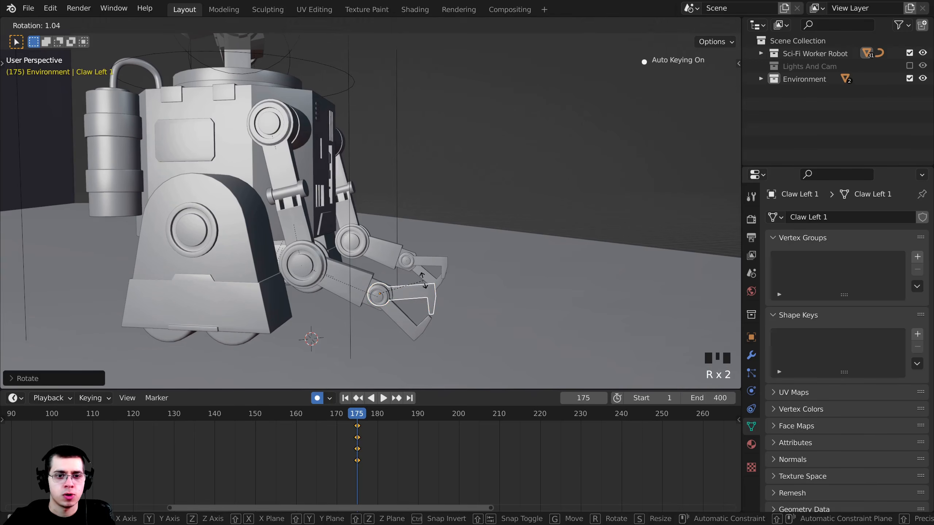
left_click(424, 280)
At frame 175, keyframe both halves of the right claw with small rotations opening it slightly
right_click(427, 276)
key("r")
left_click(426, 273)
right_click(426, 262)
key("r")
left_click(426, 258)
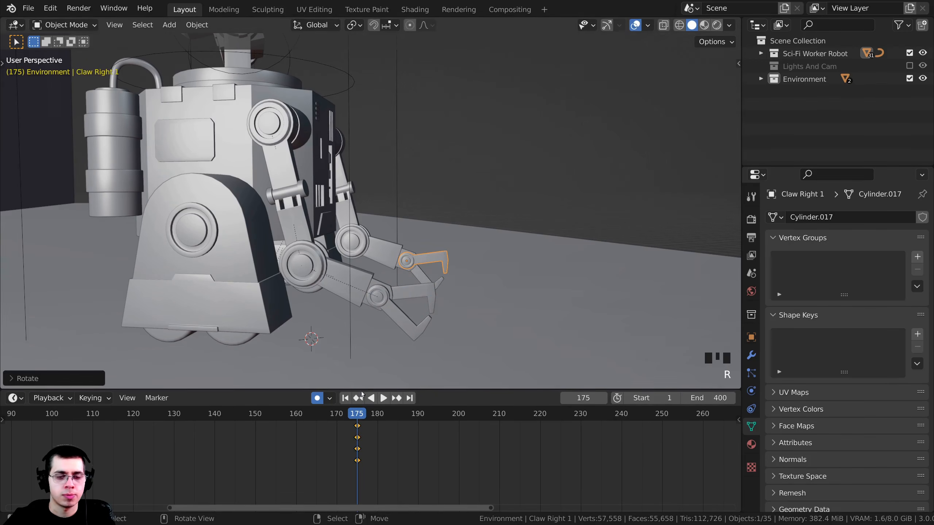
At frame 100, keyframe Arm Left 3 with a rotation of about -6°, raising the left forearm
scroll(478, 450, "down", 11)
left_click_drag(456, 452, 298, 445)
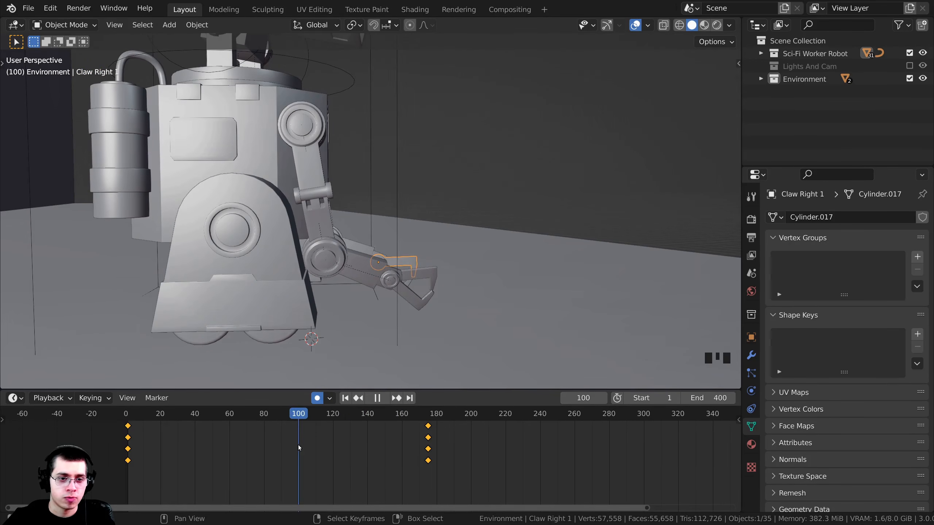
scroll(408, 304, "up", 2)
right_click(359, 272)
key("r")
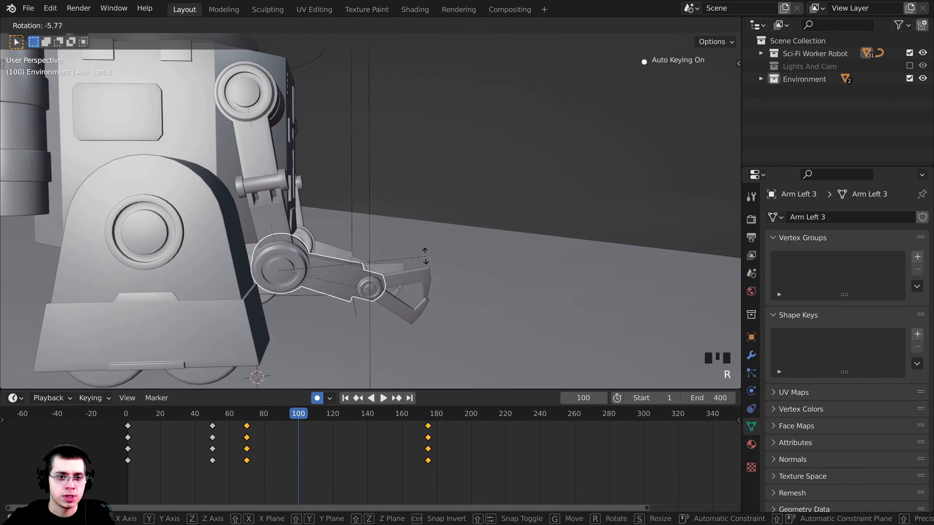
left_click(424, 257)
At frame 100, keyframe Claw Left 2 and Claw Left 1 with small rotations adjusting the left claw's grip
middle_click_drag(425, 257, 309, 440)
right_click(360, 280)
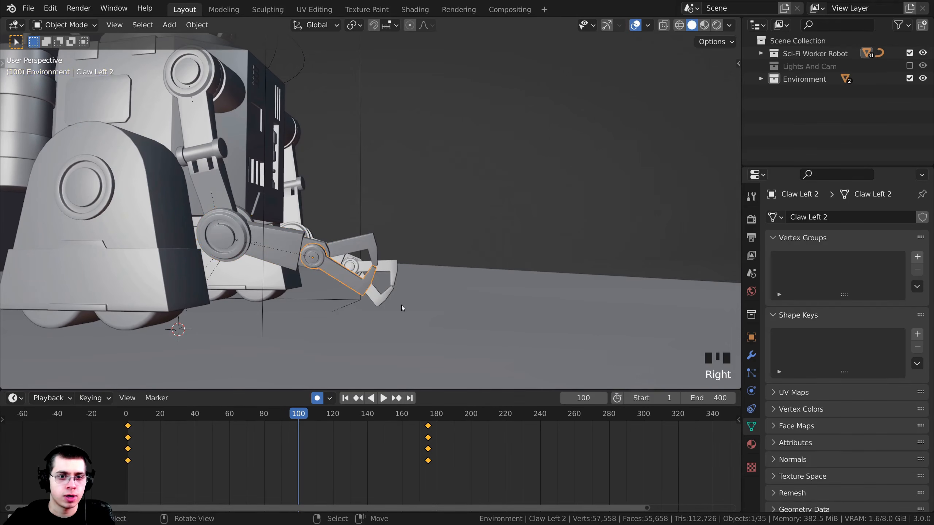
key("r")
left_click(409, 280)
right_click(366, 244)
key("r")
left_click(384, 252)
At frame 100, keyframe Arm Right 3 with a rotation raising the right forearm slightly
middle_click_drag(384, 251, 379, 268)
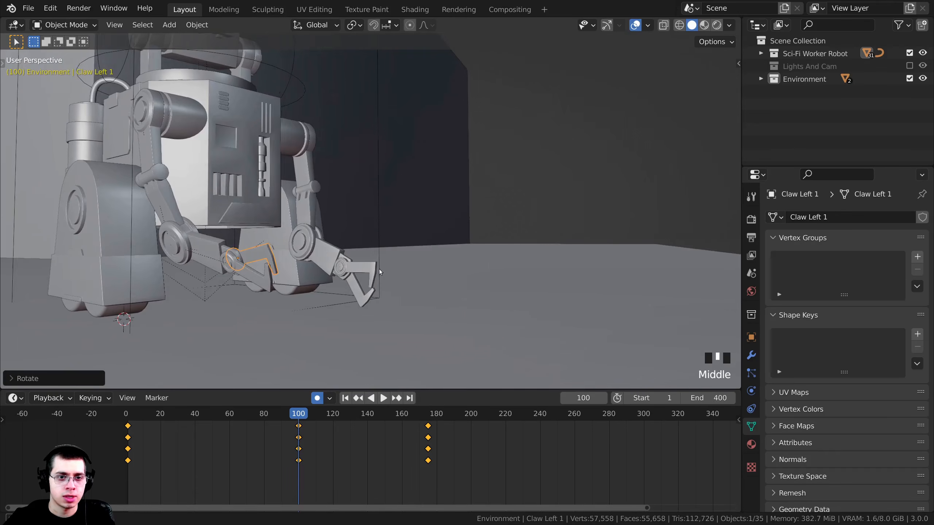
right_click(326, 258)
key("r")
left_click(383, 250)
At frame 100, keyframe Claw Right 1 and Claw Right 2 with small rotations closing the right claw slightly
right_click(373, 256)
key("r")
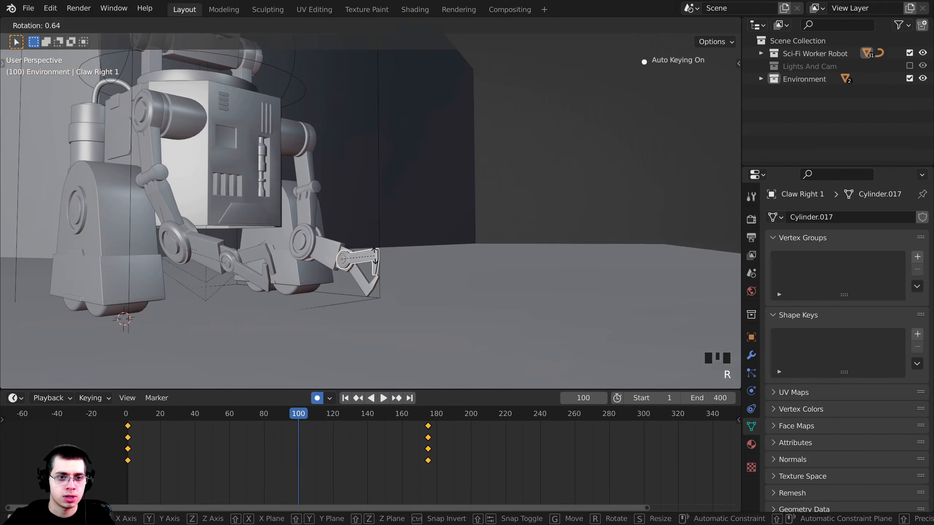
left_click(374, 259)
right_click(370, 287)
key("r")
left_click(373, 283)
Replay and scrub the animation up to frame 170 to check the arm and claw follow-through
left_click_drag(290, 459, 344, 454)
middle_click_drag(331, 300, 386, 302)
key("space")
left_click_drag(375, 437, 423, 443)
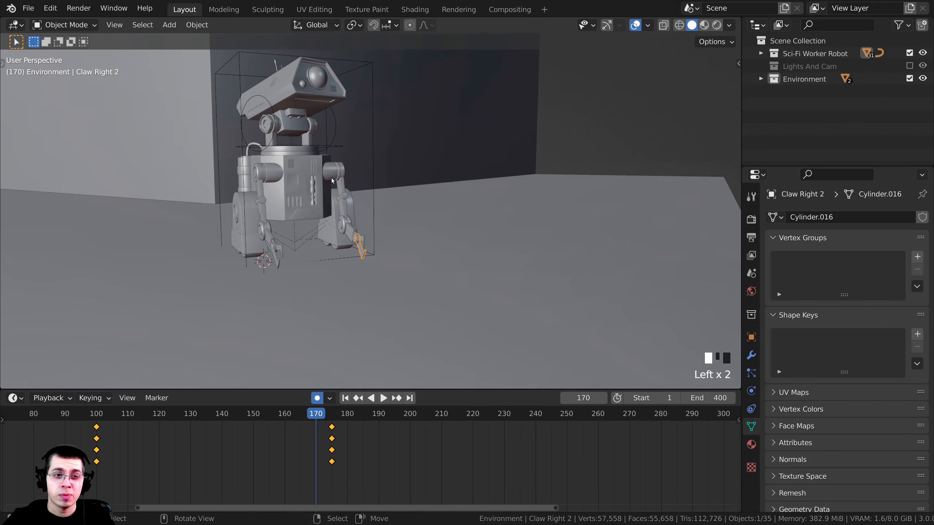
middle_click_drag(332, 178, 327, 279)
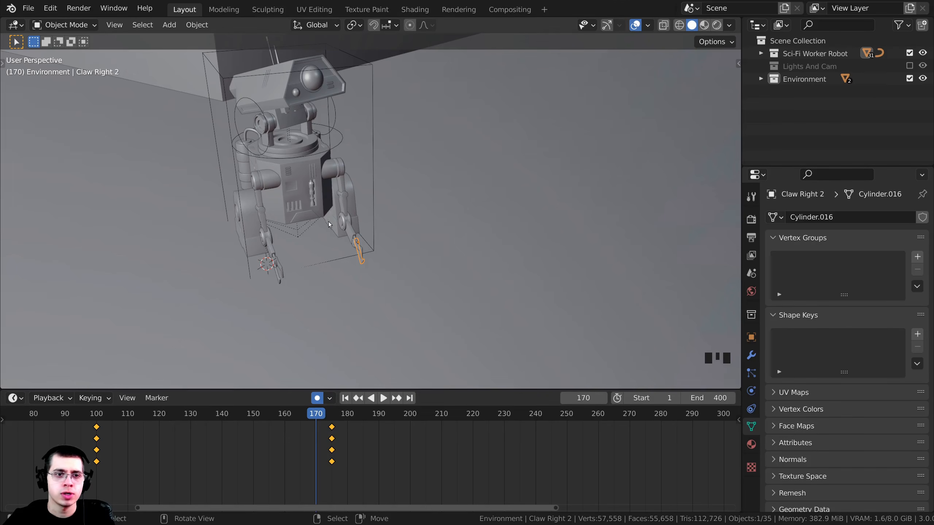
At frame 200, keyframe the Robot Main Controller with a rotation around global Z turning the body further, and review the turn from frame 165
right_click(372, 126)
middle_click_drag(332, 448, 355, 449)
scroll(354, 449, "up", 1)
left_click_drag(330, 442, 333, 424)
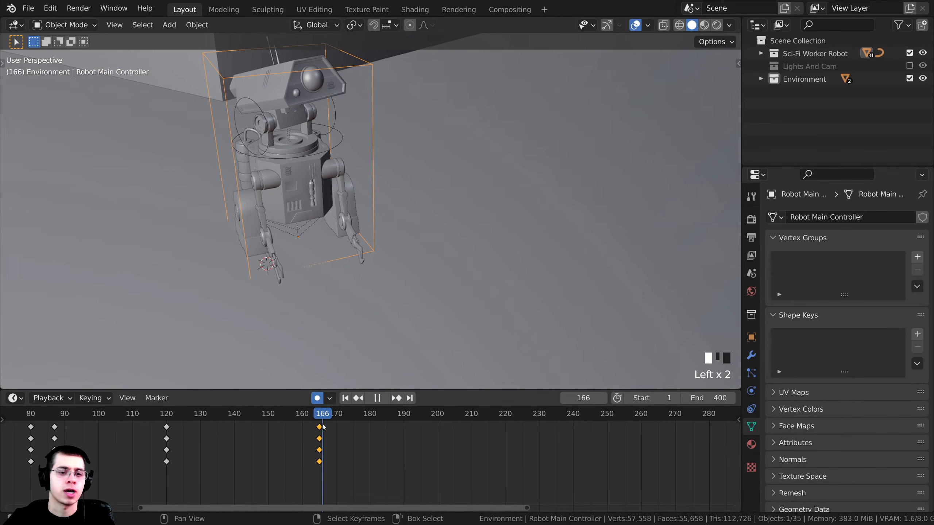
left_click_drag(435, 439, 326, 441)
middle_click_drag(377, 243, 374, 87)
middle_click_drag(374, 88, 364, 96, "shift")
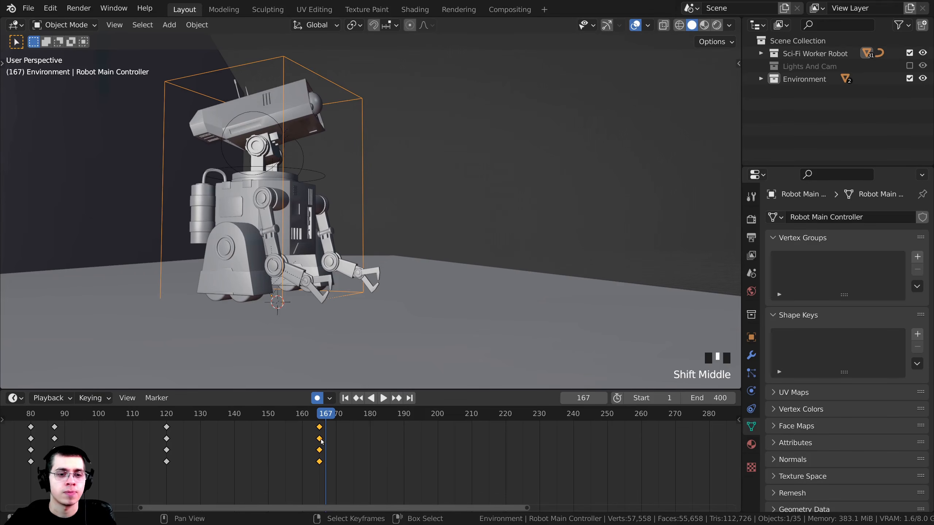
left_click_drag(321, 441, 354, 442)
middle_click_drag(422, 353, 404, 287)
key("r")
key("z")
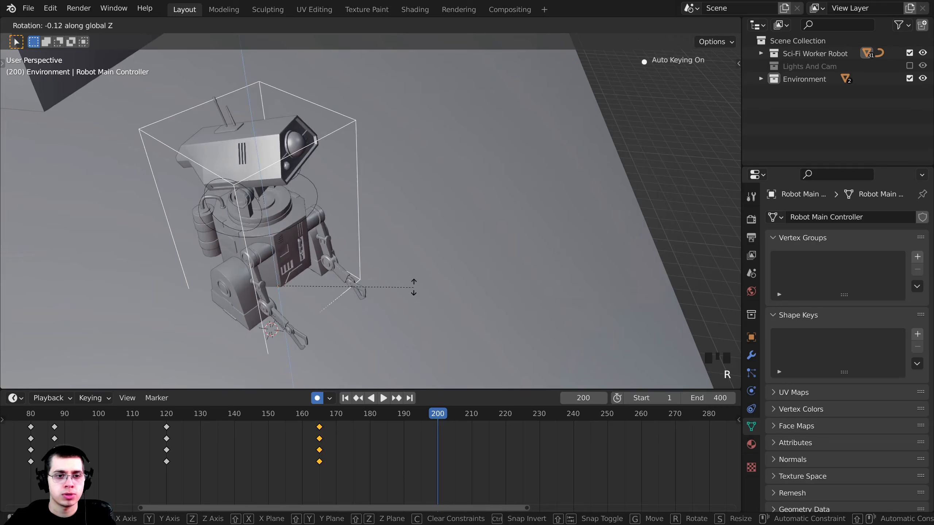
left_click(412, 149)
left_click_drag(437, 456, 321, 452)
left_click(319, 449)
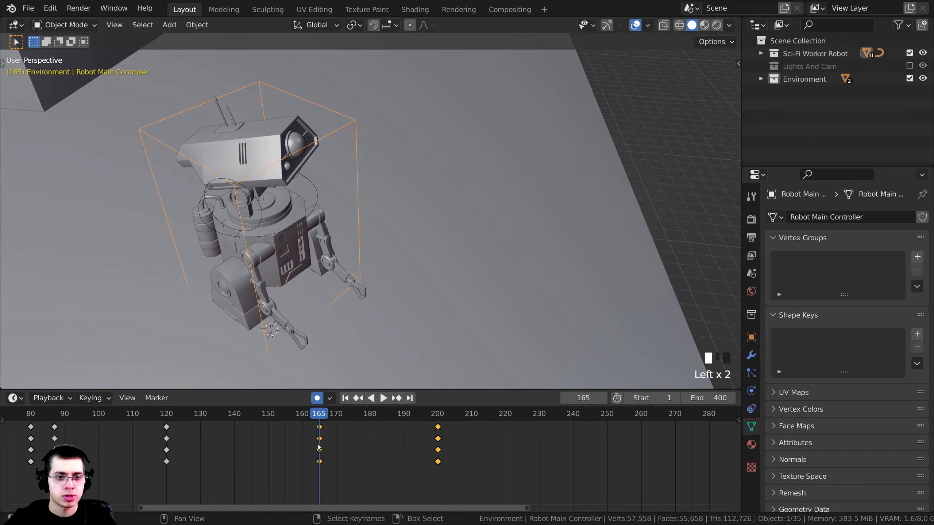
At frame 200, keyframe the Circle neck control with a rotation turning the head back against the body turn, and save the file
right_click(292, 227)
left_click_drag(312, 450, 437, 443)
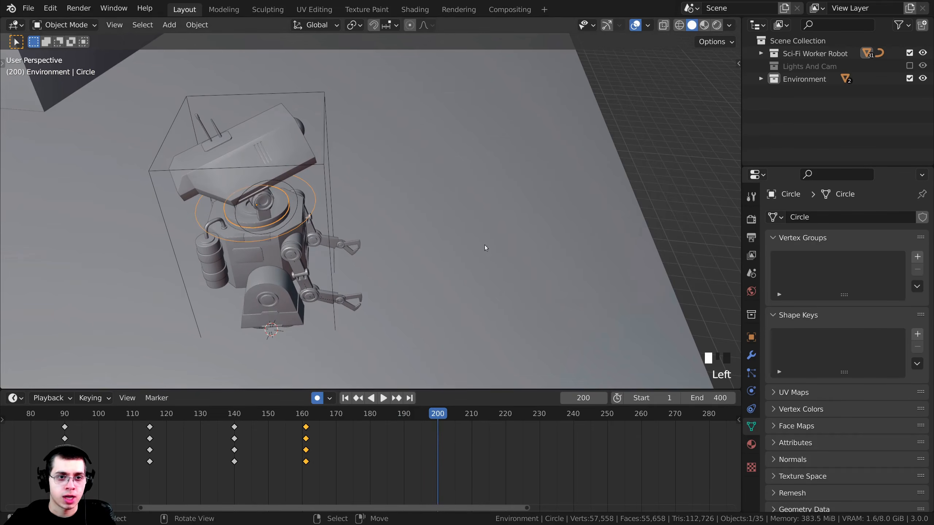
key("r")
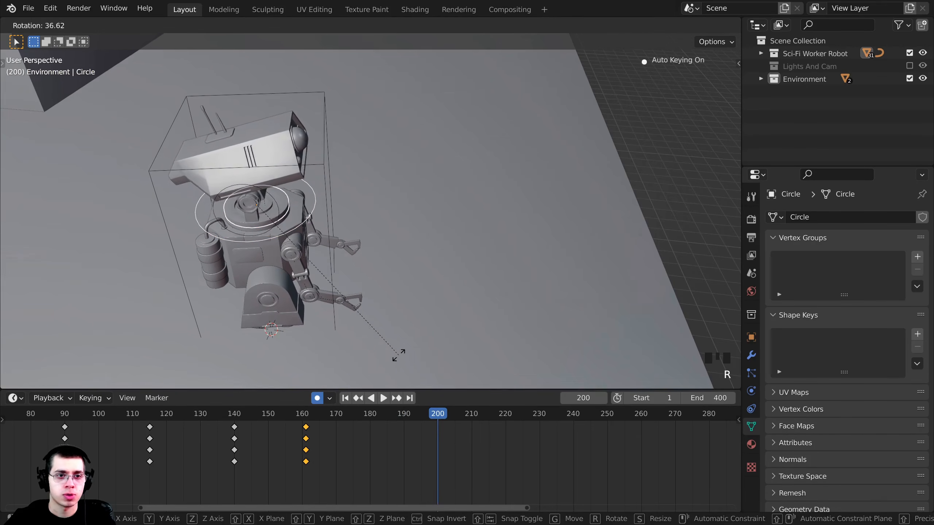
left_click(347, 362)
left_click_drag(316, 450, 390, 437)
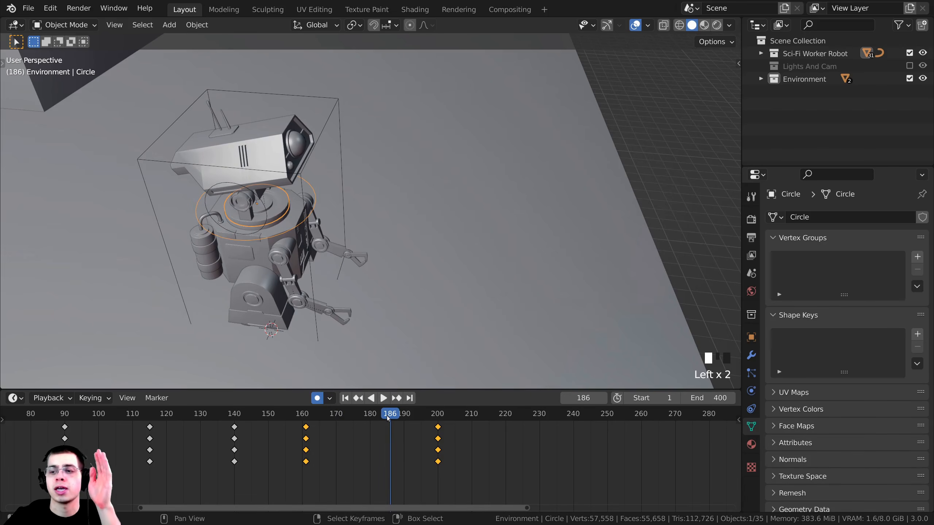
left_click_drag(436, 461, 363, 434)
middle_click_drag(408, 279, 353, 264)
key("ctrl+s")
At frame 200, keyframe Neck Rotate from a side view with a rotation tilting the head down slightly, and replay the motion
middle_click_drag(390, 184, 447, 235, "shift")
left_click_drag(368, 442, 410, 448)
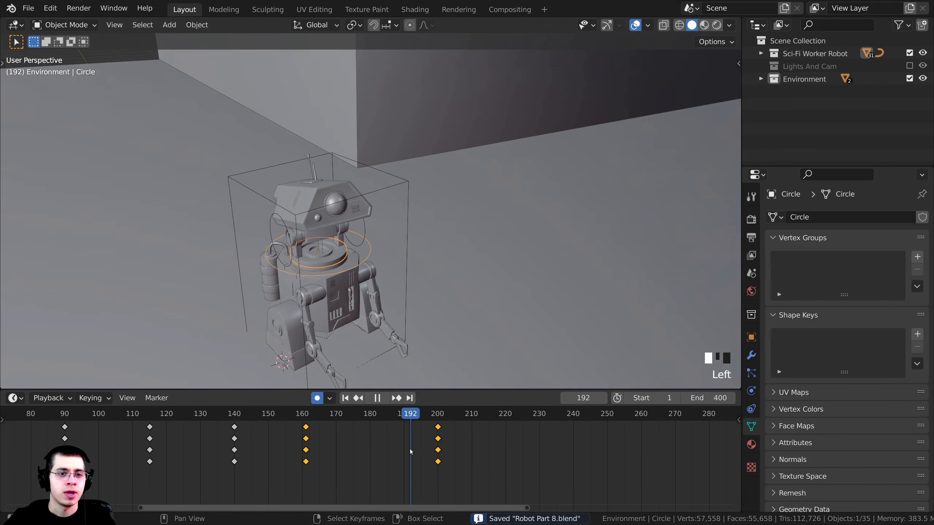
left_click(272, 234)
middle_click_drag(272, 235, 370, 213)
left_click_drag(407, 461, 436, 458)
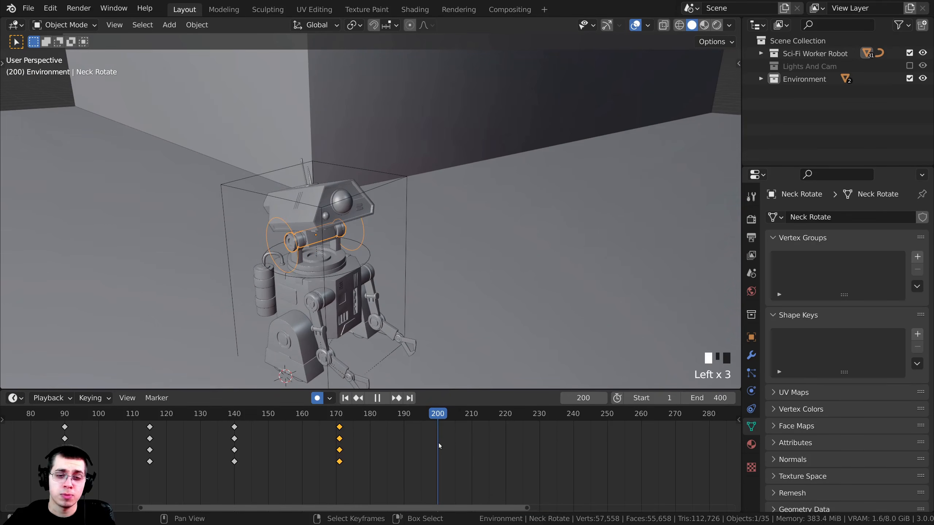
middle_click_drag(417, 252, 546, 140, "shift")
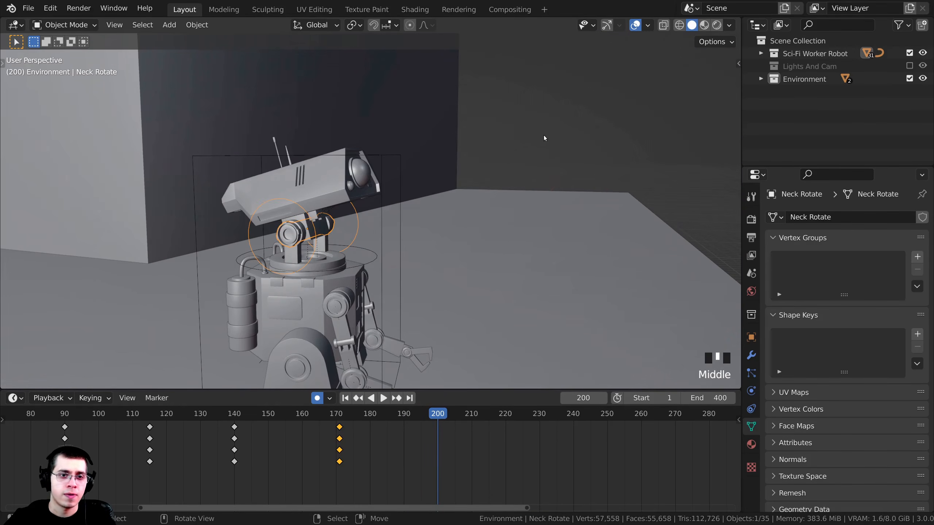
key("r")
left_click(557, 173)
left_click_drag(436, 464, 325, 471)
key("space")
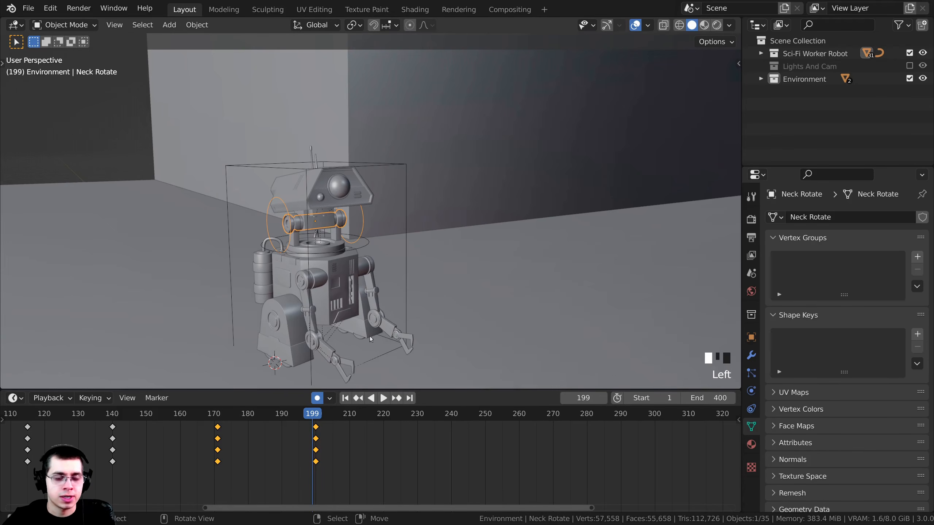
At frame 260, keyframe Neck Rotate from a side view with a rotation tilting the head steeply down toward the floor
left_click_drag(314, 445, 478, 465)
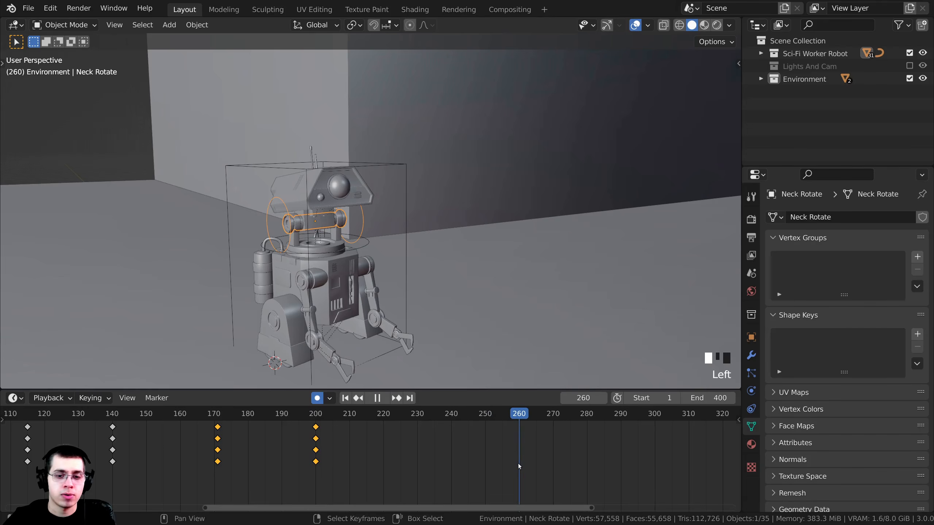
key("space")
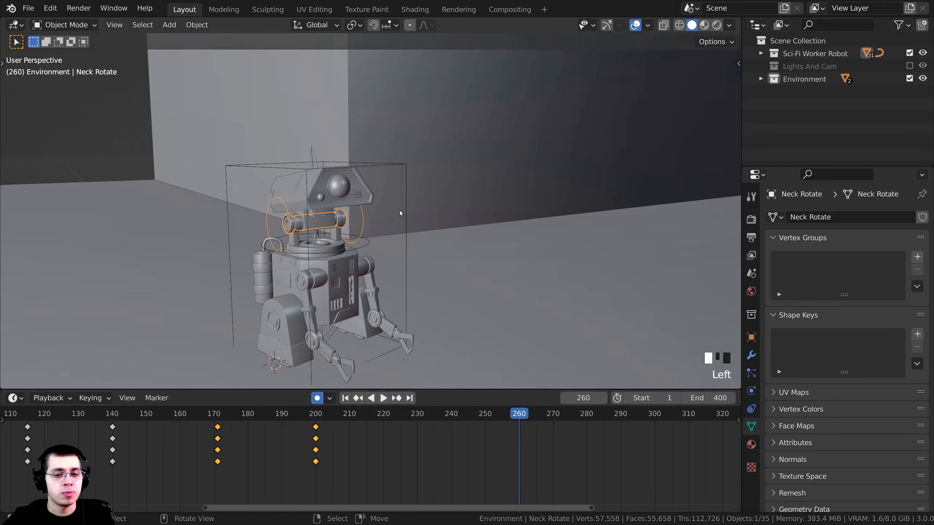
middle_click_drag(400, 210, 482, 66, "shift")
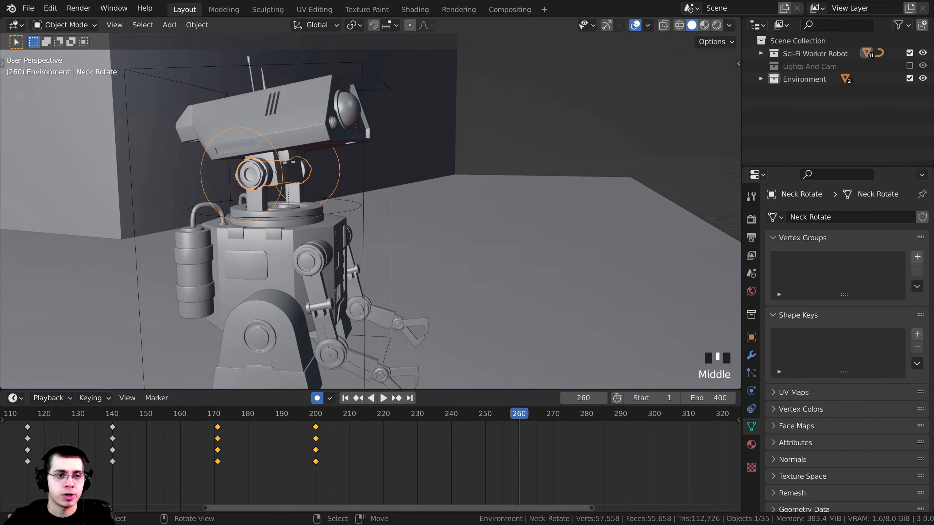
key("r")
left_click(348, 213)
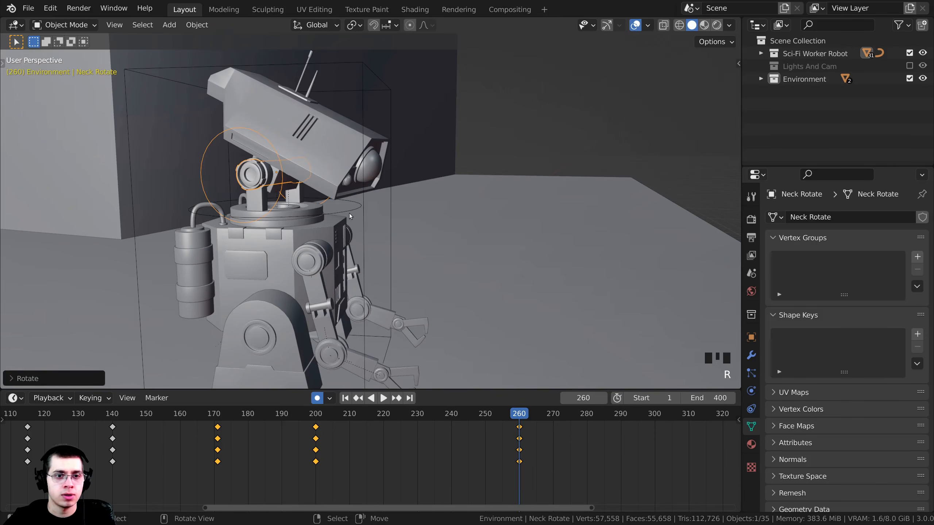
At frame 260, keyframe the Circle neck control with a rotation turning the lowered head toward the Arm Right side
left_click(346, 209)
middle_click_drag(347, 211, 260, 297)
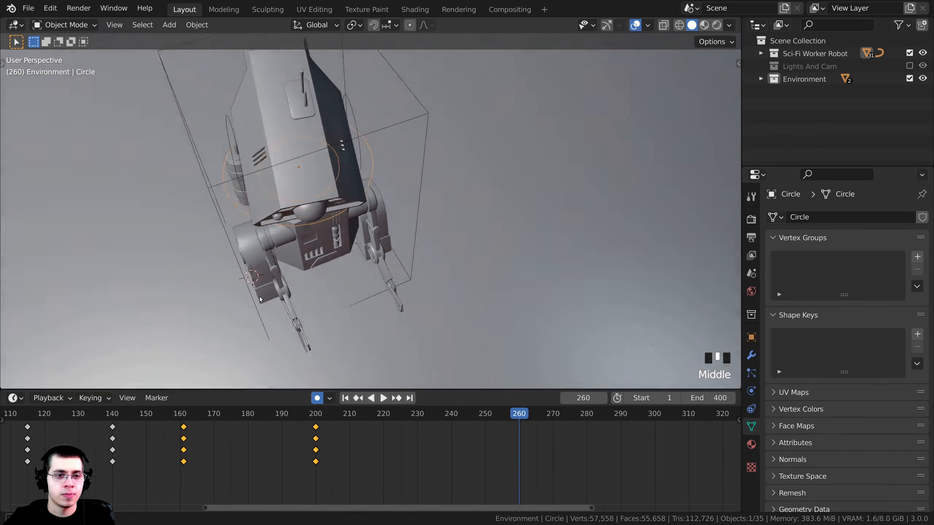
key("r")
left_click(351, 299)
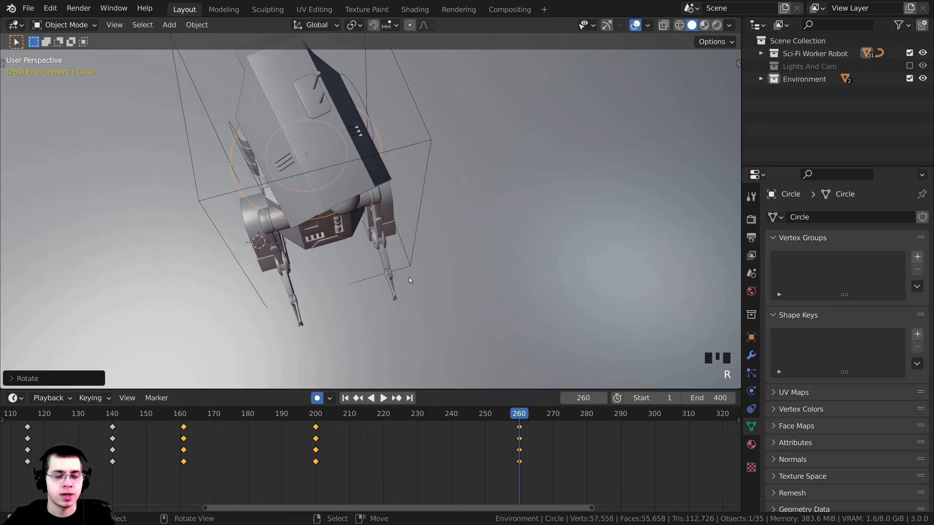
At frame 210, keyframe Arm Right 1 with a rotation of 0 to hold its current pose
middle_click_drag(408, 277, 369, 217)
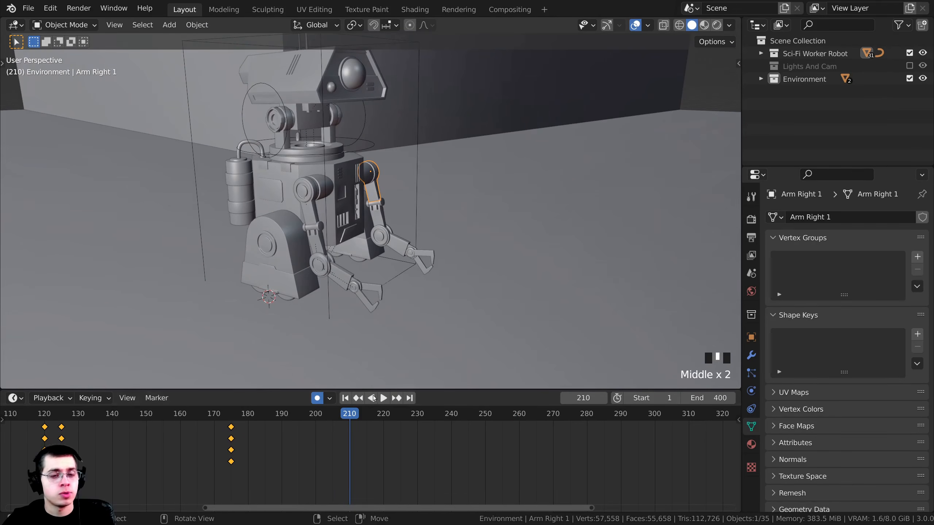
middle_click_drag(449, 378, 409, 173, "shift")
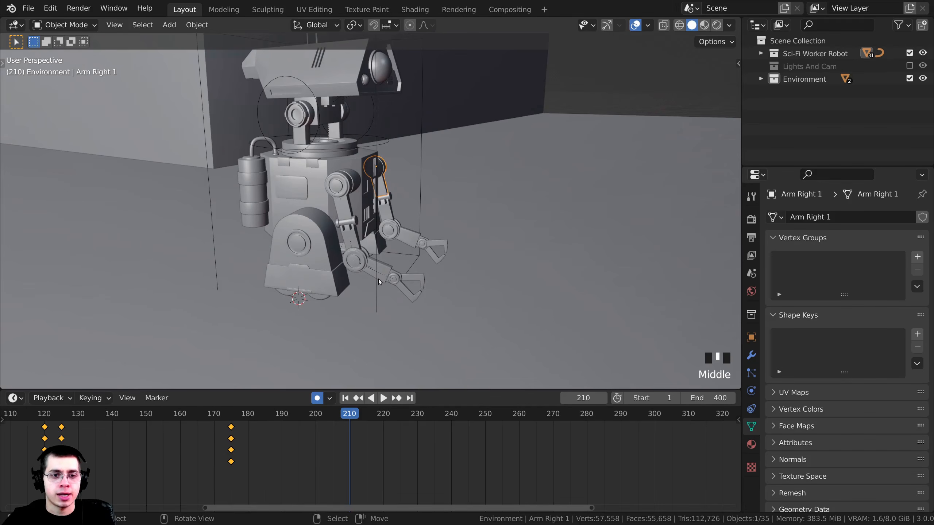
scroll(400, 216, "up", 2)
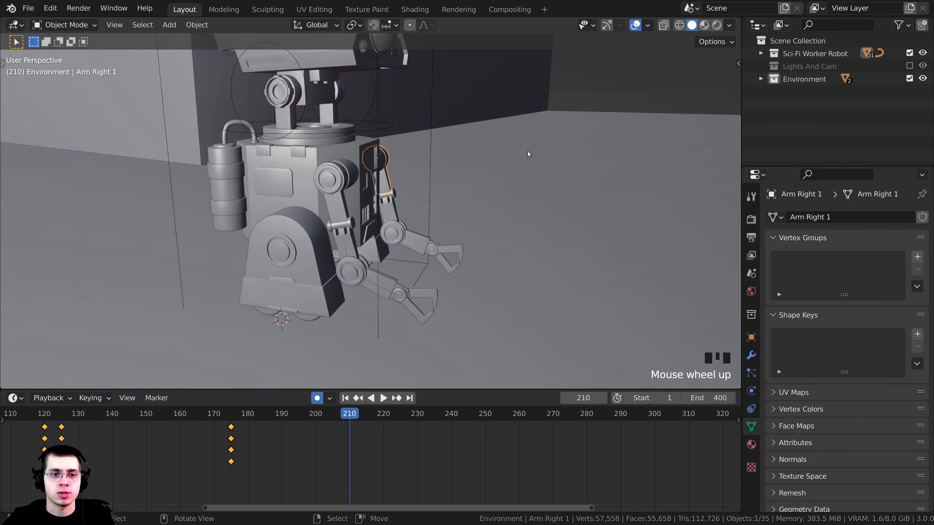
key("r")
key("0")
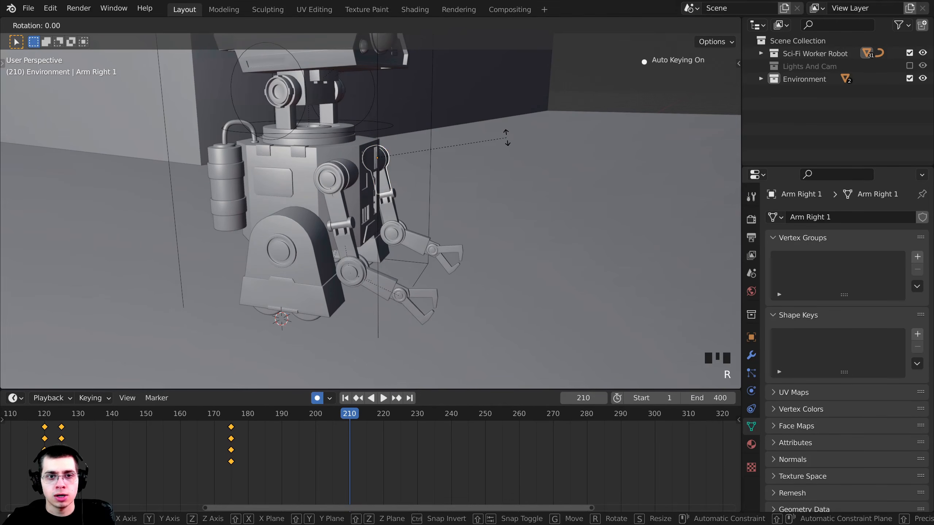
key("Return")
At frame 210, keyframe Arm Right 2 and Arm Right 3 with zero rotation to hold their current poses
middle_click_drag(505, 145, 306, 157)
scroll(359, 237, "up", 2)
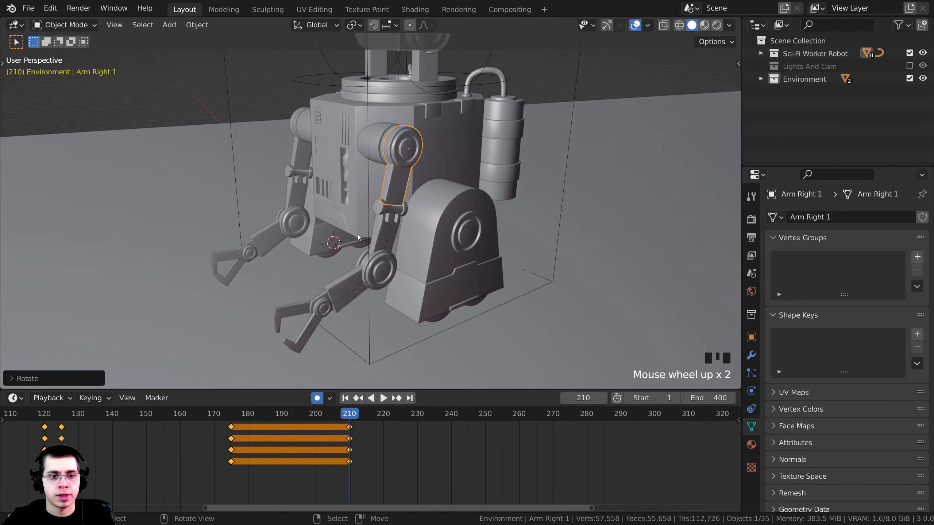
right_click(376, 241)
key("r")
left_click(374, 243)
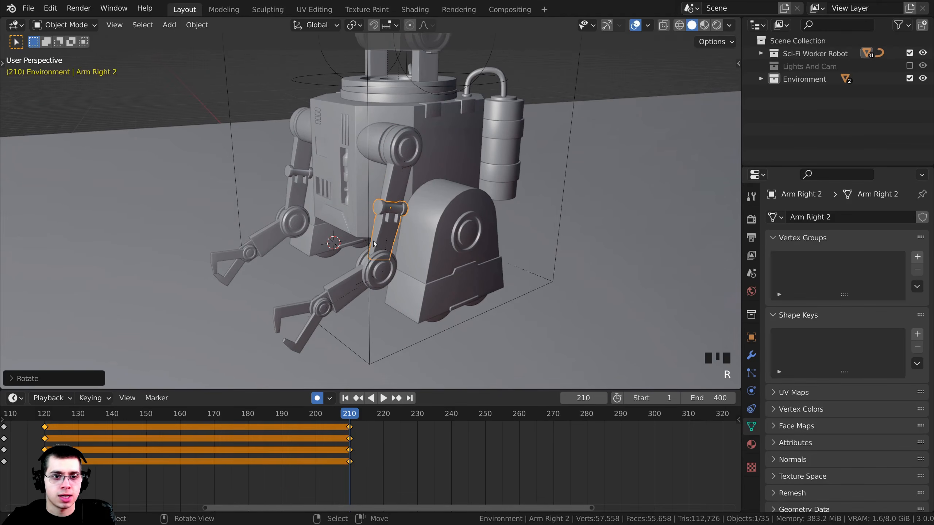
right_click(376, 272)
key("r")
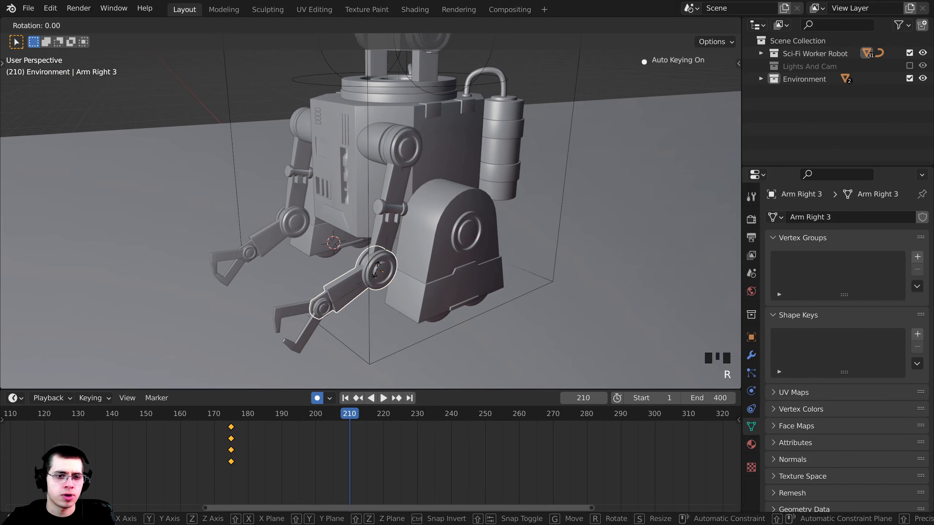
Keyframe the current rotation of Arm Right 3, Claw Right 1 and Claw Right 2 at frame 210
left_click(315, 313)
right_click(297, 309)
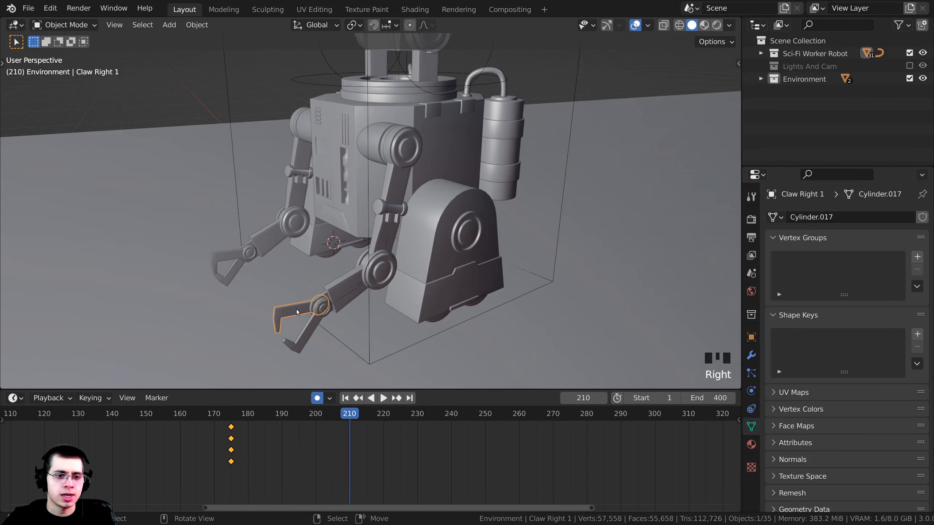
key("r")
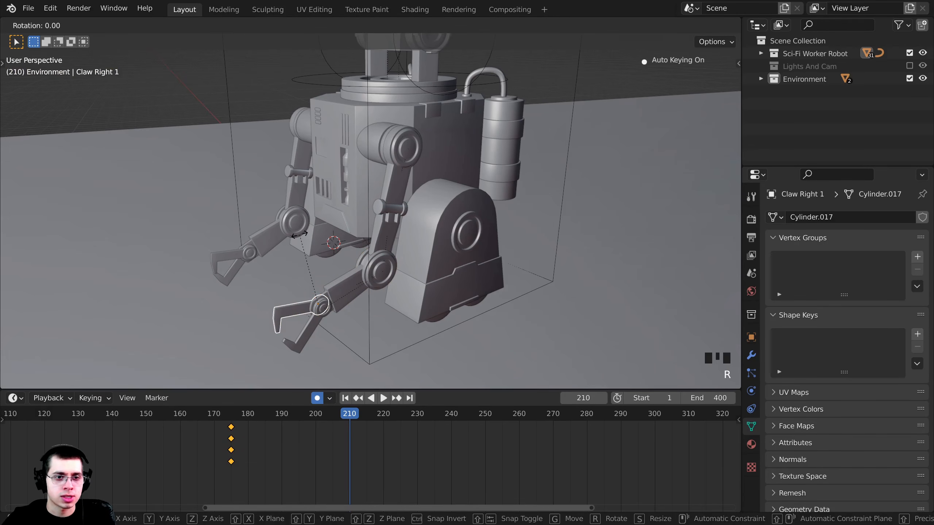
left_click(300, 234)
right_click(309, 338)
key("r")
left_click(314, 314)
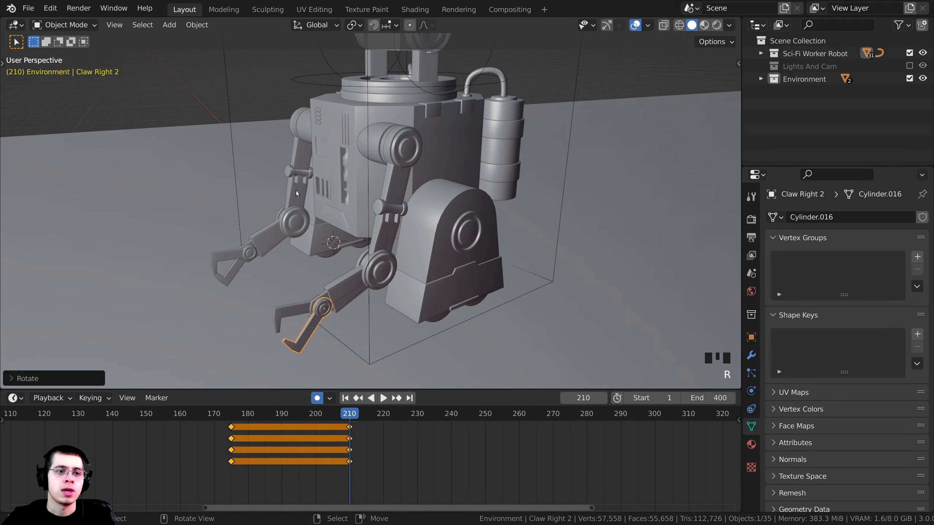
Keyframe the current rotation of the three left arm segments, from shoulder to forearm, at frame 210
right_click(299, 155)
key("r")
left_click(272, 137)
middle_click_drag(274, 139, 363, 241)
right_click(318, 241)
key("r")
mouse_move(463, 221)
middle_mouse_down()
mouse_move(478, 217)
mouse_move(467, 225)
middle_mouse_up()
left_click(477, 216)
right_click(386, 307)
key("r")
left_click(460, 250)
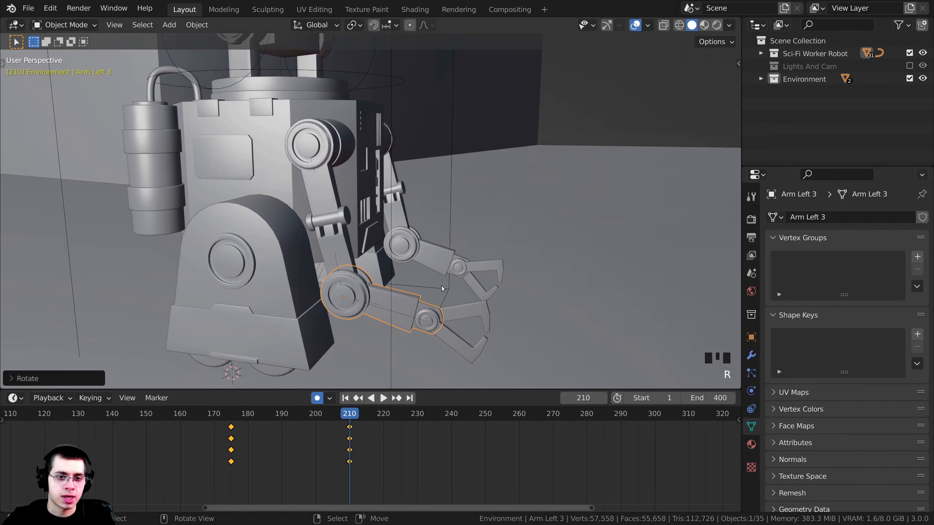
Keyframe the current rotation of both left claws at frame 210
right_click(474, 332)
key("r")
left_click(477, 345)
right_click(476, 346)
key("r")
left_click(482, 340)
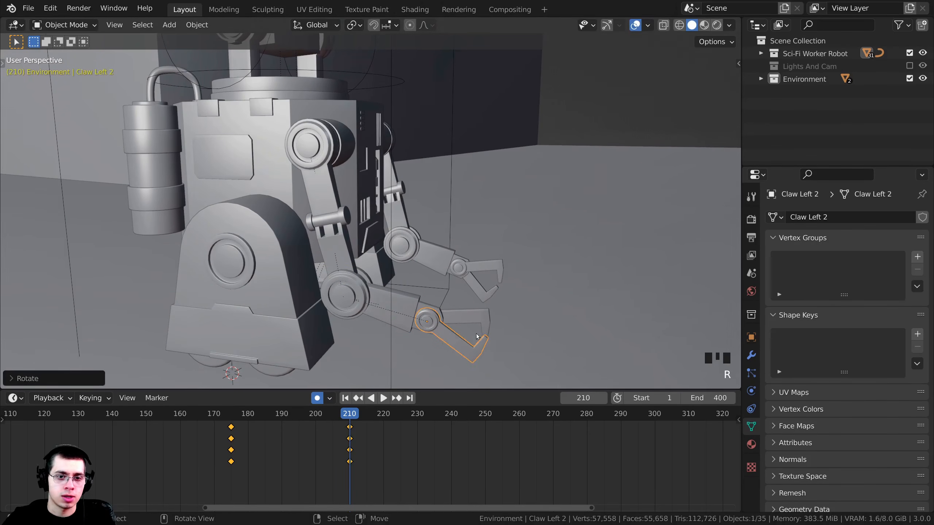
Rotate Arm Right 1 by about 46° at frame 235 so that the whole right arm swings up and forward
middle_click_drag(485, 340, 464, 341)
left_click_drag(359, 475, 424, 474)
scroll(486, 320, "down", 3)
middle_click_drag(487, 323, 489, 332, "shift")
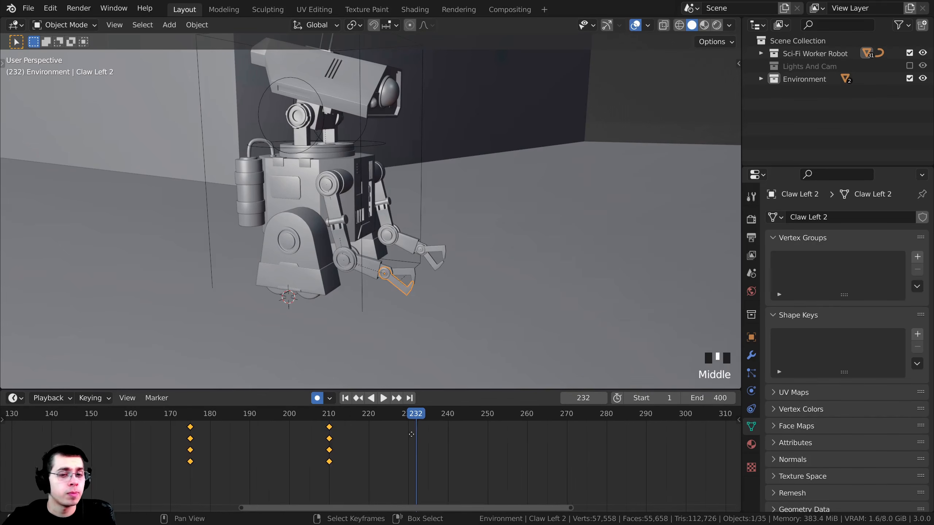
scroll(411, 437, "up", 3)
left_click_drag(411, 437, 422, 437)
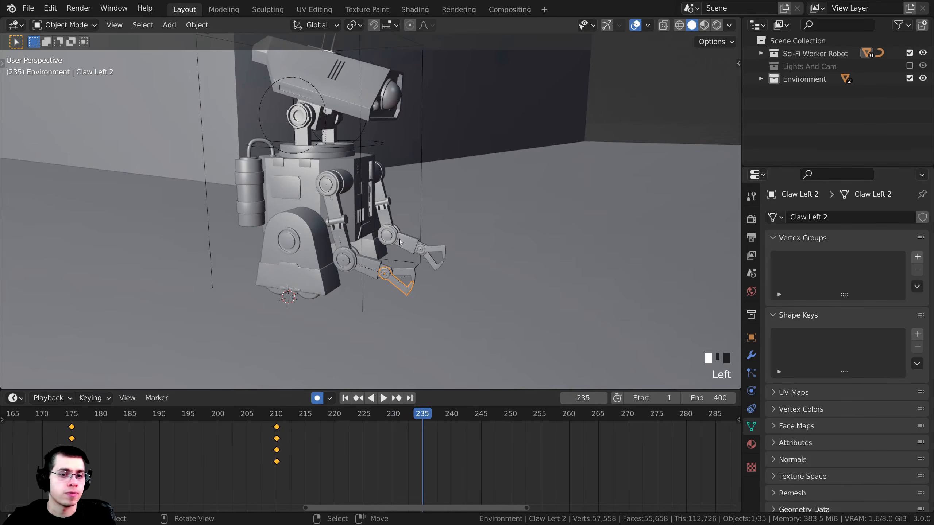
scroll(399, 239, "up", 2)
middle_click_drag(425, 255, 416, 253, "shift")
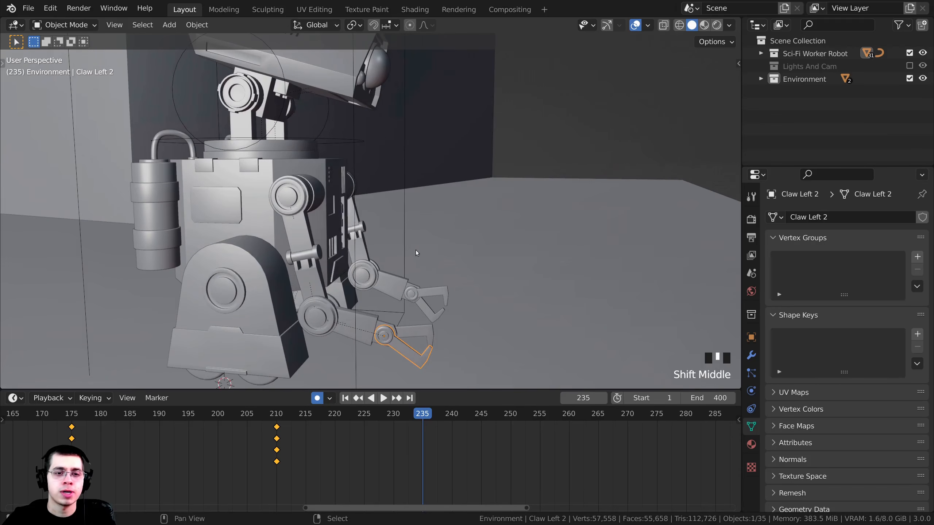
mouse_move(355, 218)
middle_mouse_down()
mouse_move(329, 217)
mouse_move(358, 213)
middle_mouse_up()
left_click(358, 213)
middle_click_drag(432, 219, 235, 224)
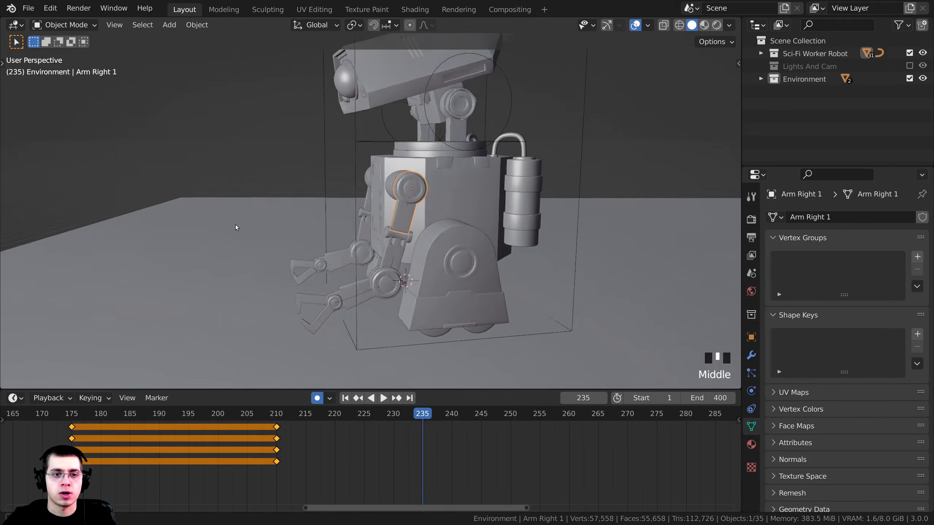
key("r")
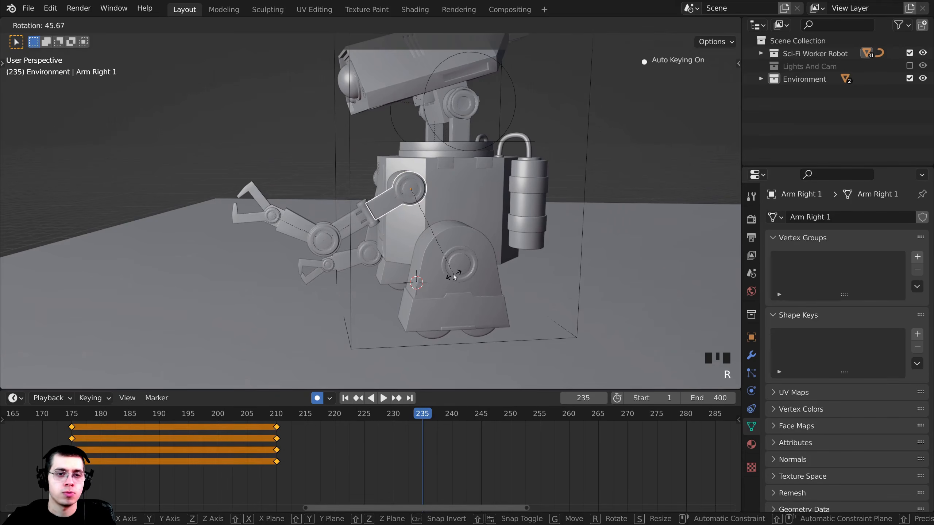
left_click(452, 276)
Raise Arm Right 2 by rotating it about 24° at frame 235, working from a raised viewpoint
middle_click_drag(451, 276, 459, 224)
left_click(372, 233)
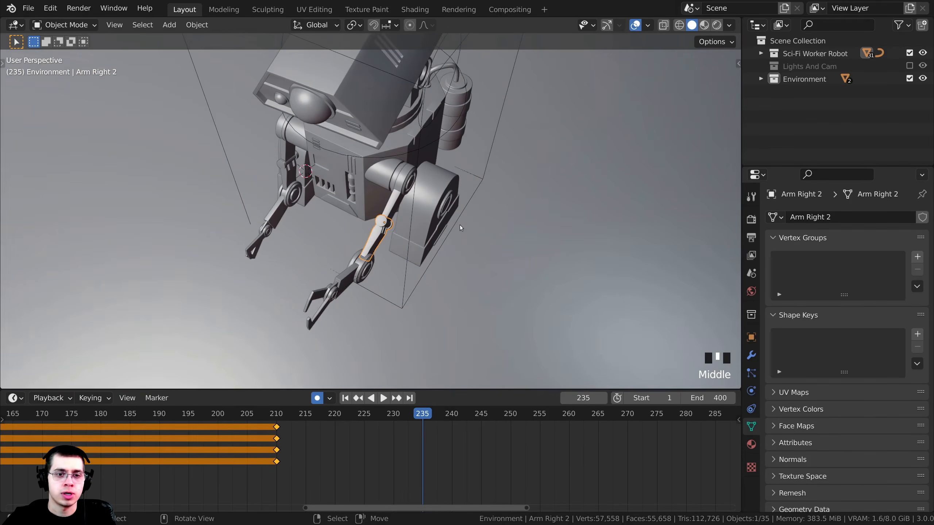
key("r")
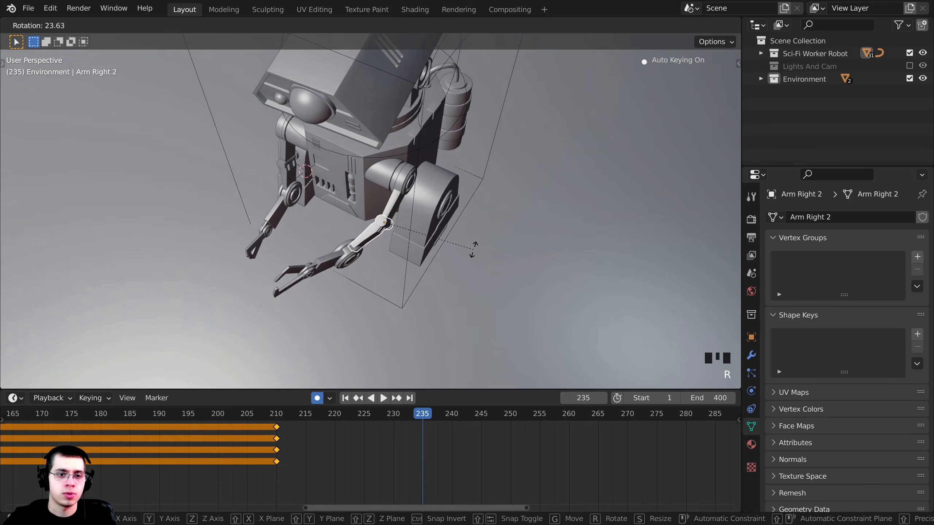
left_click(472, 246)
Bend the right forearm, Arm Right 3, upward by about 30° at frame 235
middle_click_drag(472, 246, 319, 191)
middle_click_drag(319, 191, 312, 221, "shift")
right_click(315, 234)
key("r")
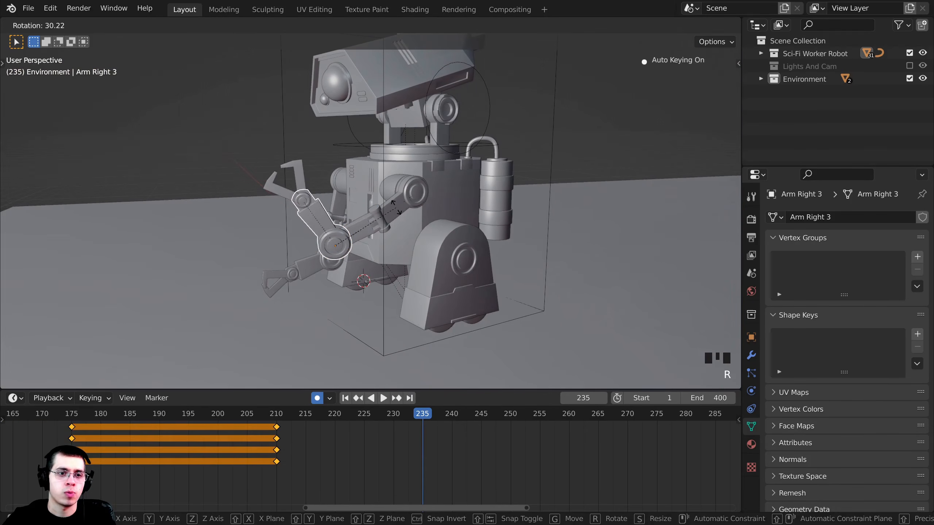
left_click(396, 206)
Rotate Claw Right 1 and Claw Right 2 apart at frame 235 to open the right hand
scroll(319, 176, "up", 3)
right_click(320, 177)
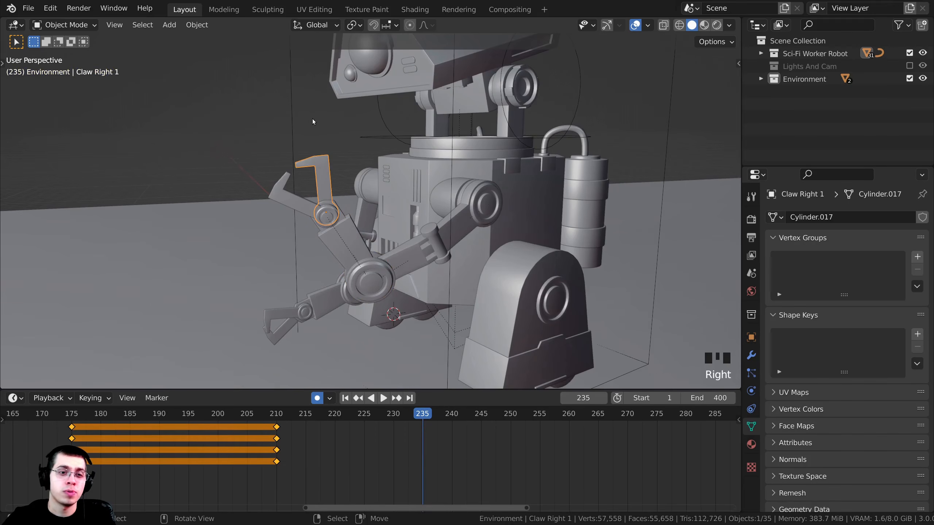
key("r")
left_click(363, 144)
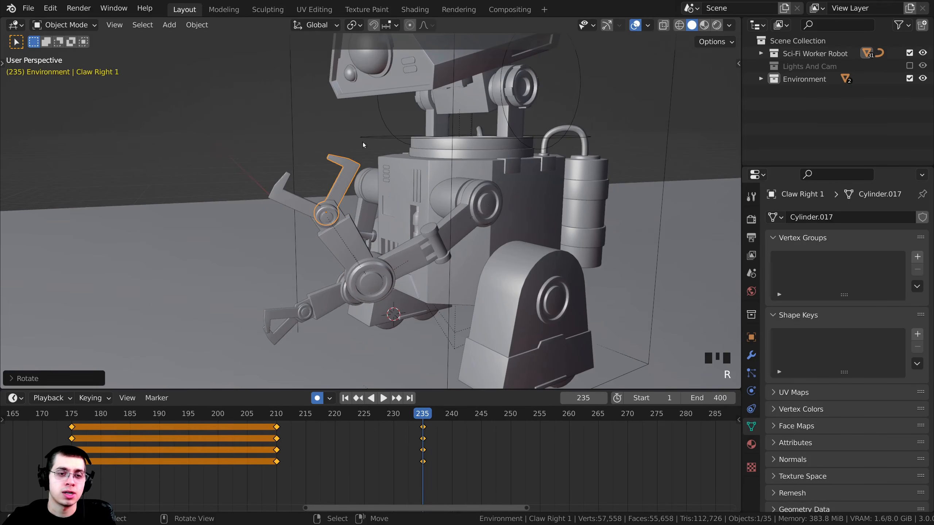
right_click(281, 202)
key("r")
left_click(436, 383)
Play back and scrub the right arm's raising motion, checking it from several angles
left_click_drag(319, 436, 284, 440)
key("space")
scroll(353, 323, "down", 2)
middle_click_drag(371, 315, 464, 339)
left_click_drag(408, 467, 332, 486)
middle_click_drag(467, 355, 569, 326)
left_click_drag(430, 478, 364, 467)
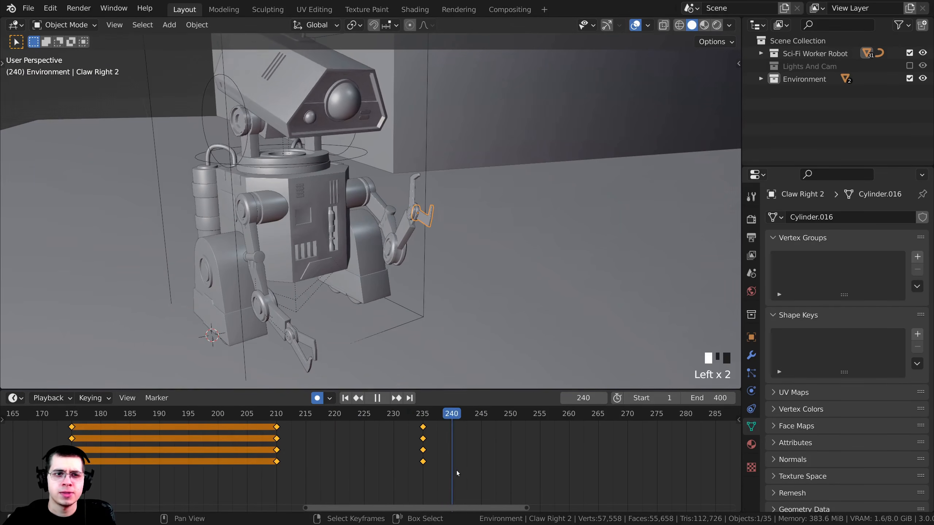
key("space")
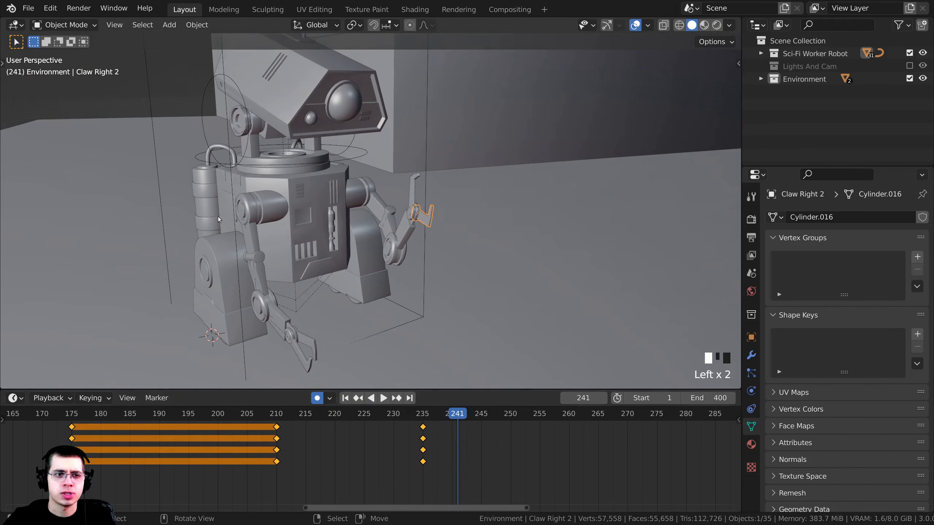
Move the last keyframe of Neck Rotate to frame 245 in the timeline
left_click(244, 150)
key("space")
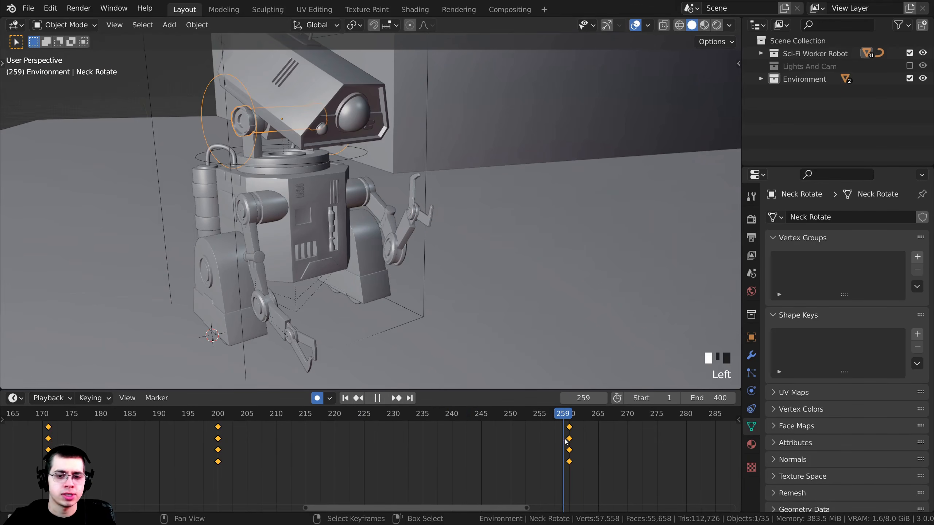
left_click(567, 439)
right_click(567, 442)
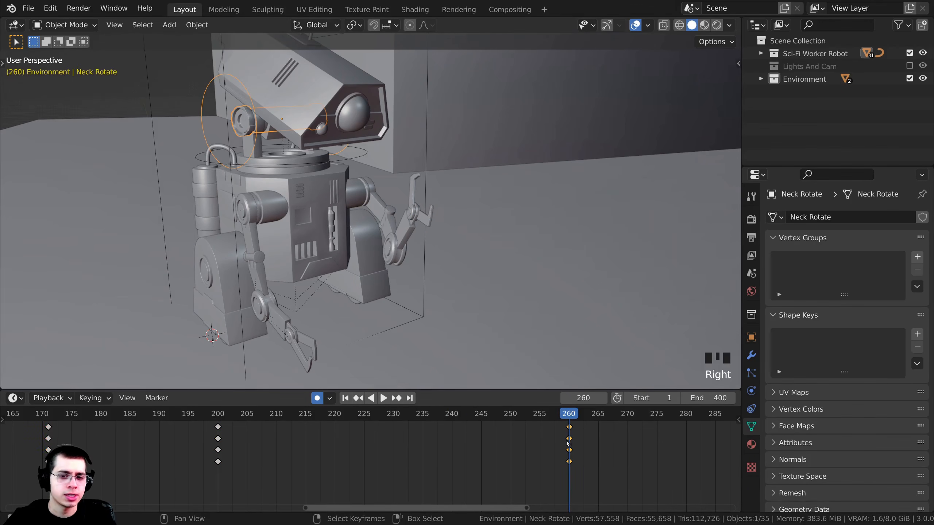
key("g")
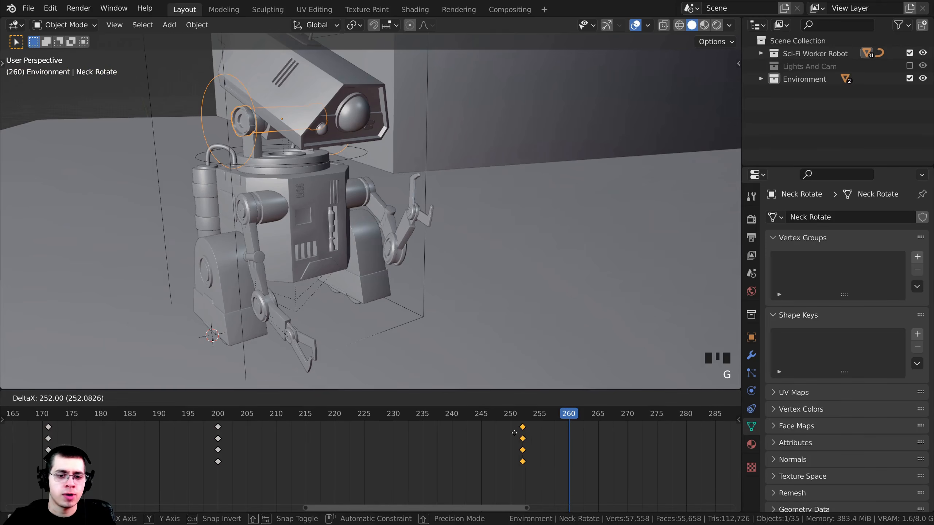
left_click(474, 438)
Retime the last Neck Rotate keyframe to frame 233, checking the head turn in playback
left_click(374, 437)
key("space")
left_click(294, 445)
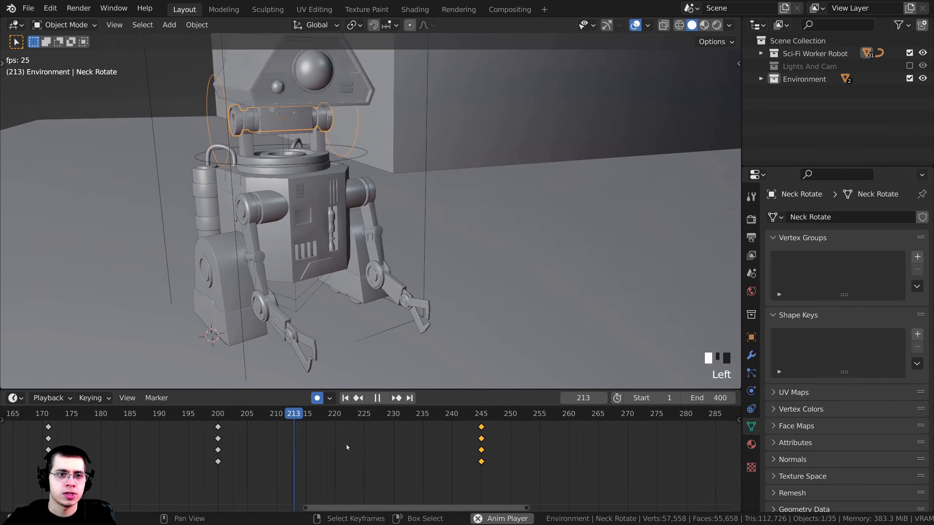
key("g")
left_click(414, 446)
left_click(178, 449)
key("g")
left_click(374, 459)
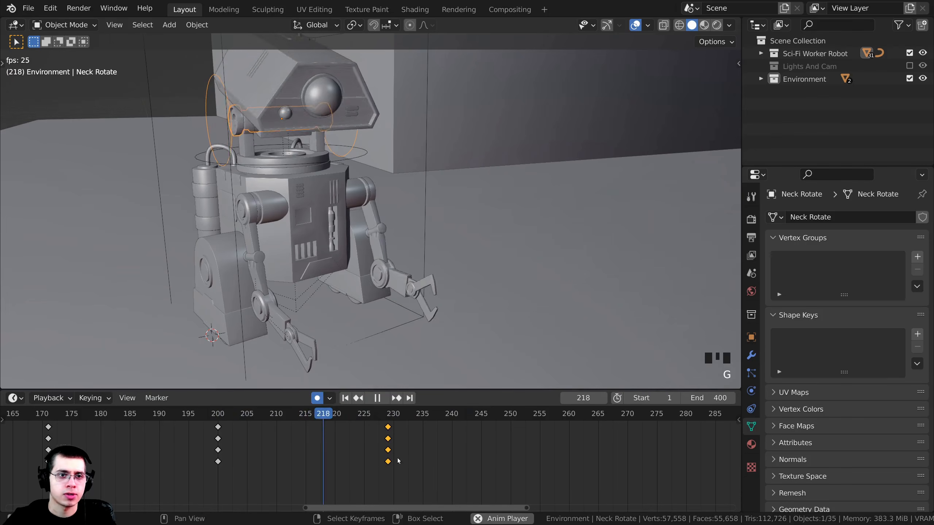
left_click(217, 454)
key("g")
left_click(478, 448)
middle_click_drag(461, 448, 412, 446)
Rotate Neck Rotate by about -6° at frame 260 to keyframe a slight head movement
left_click(272, 445)
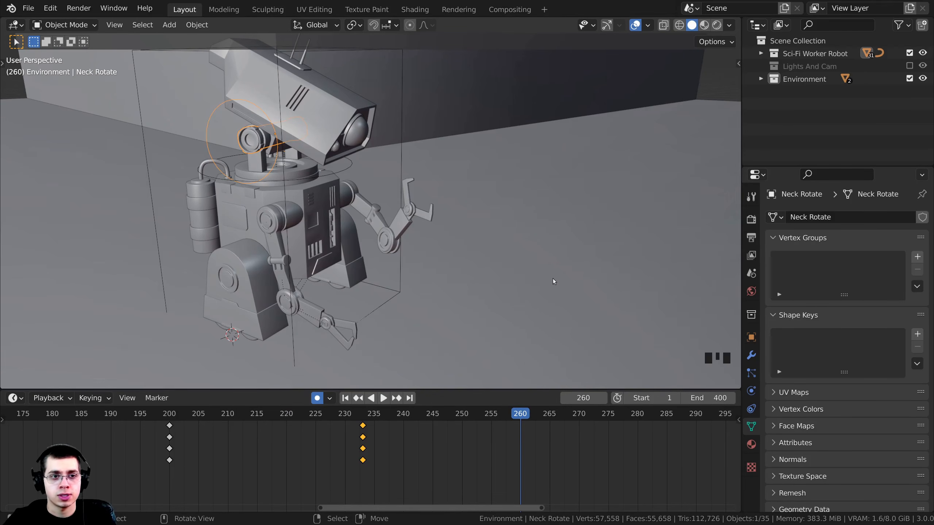
key("r")
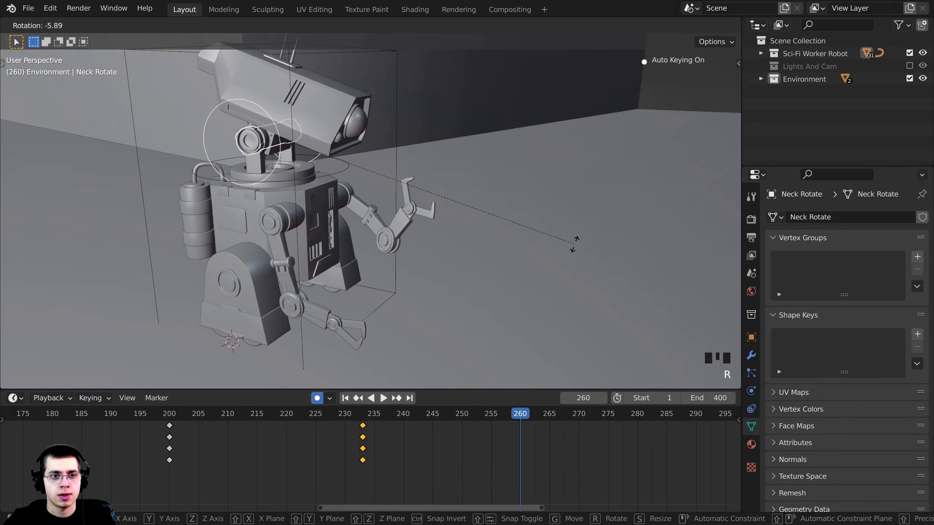
left_click(574, 244)
Play back and scrub the head movement leading up to frame 260 to judge its timing
left_click_drag(522, 450, 313, 453)
key("space")
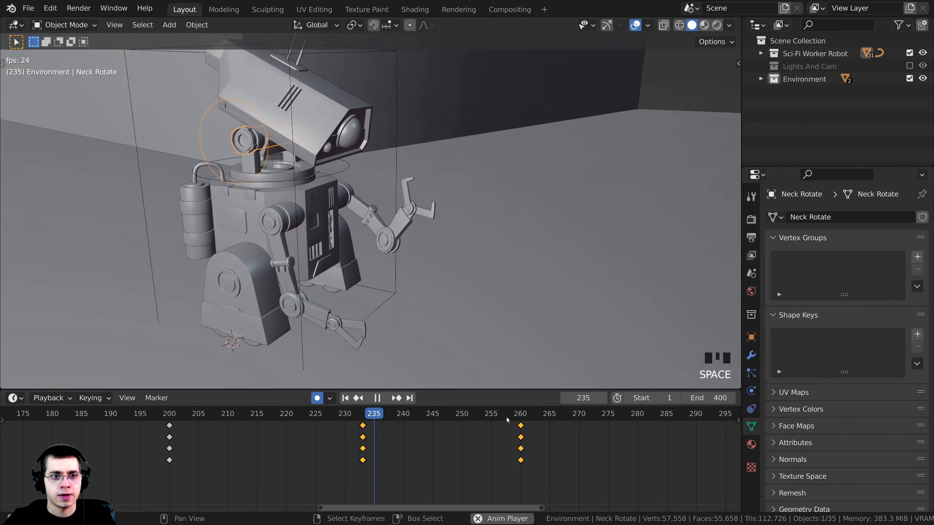
key("space")
key("r")
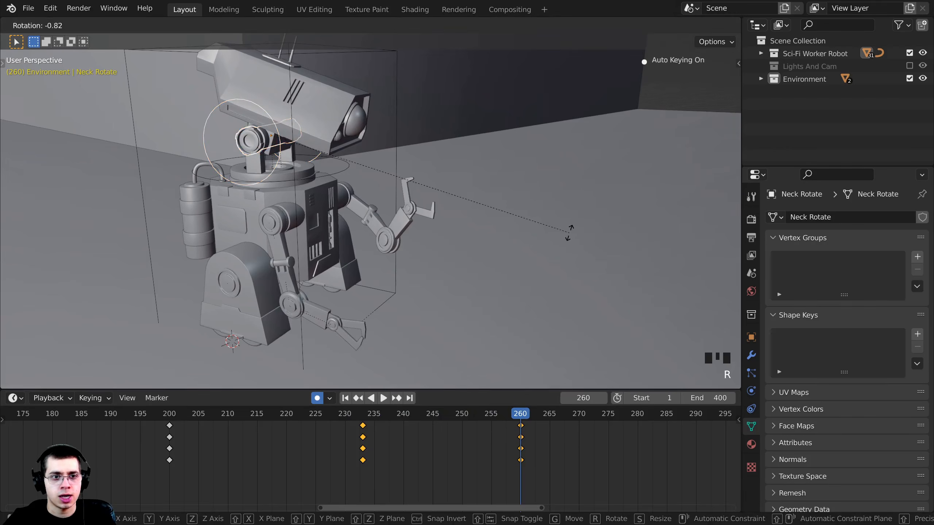
key("Escape")
key("space")
key("Left")
key("Left")
key("Left")
key("Left")
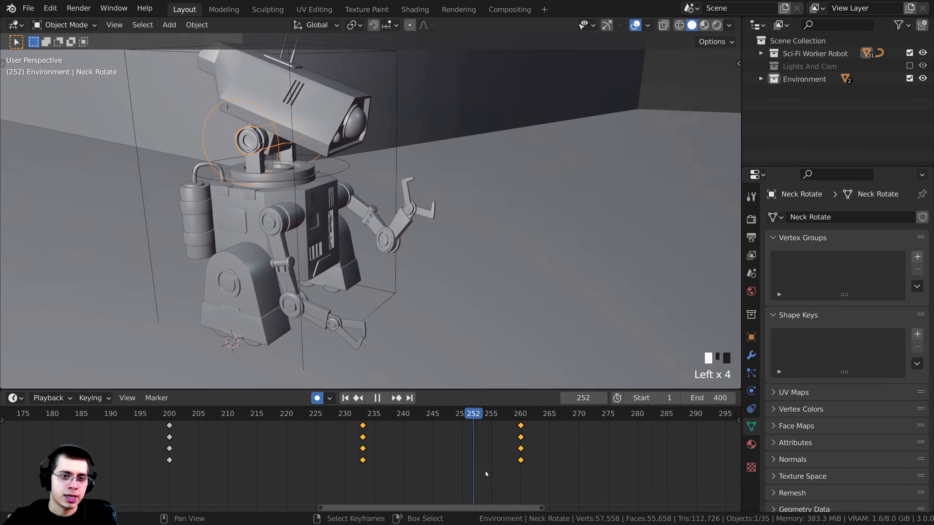
key("Escape")
Rotate Arm Right 1 slightly downward at frame 265
scroll(421, 244, "up", 3)
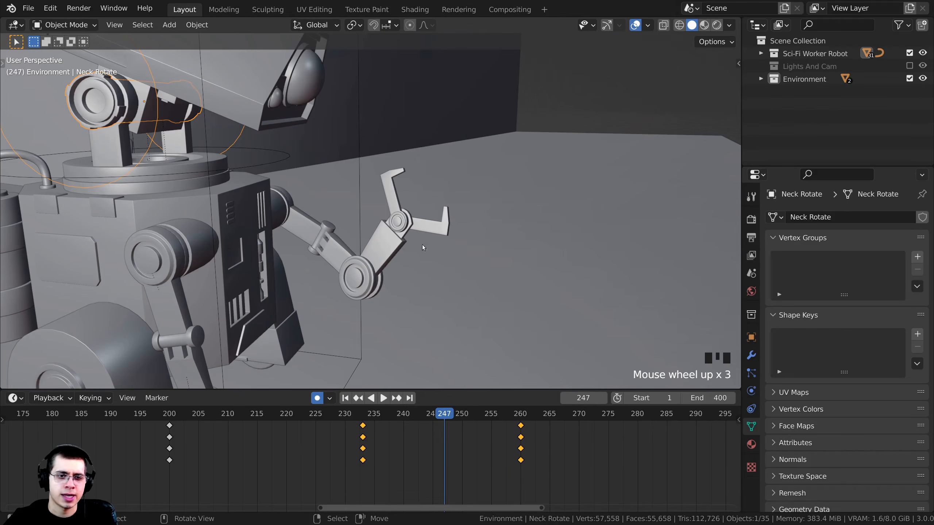
scroll(430, 467, "up", 1)
left_click_drag(451, 450, 563, 460)
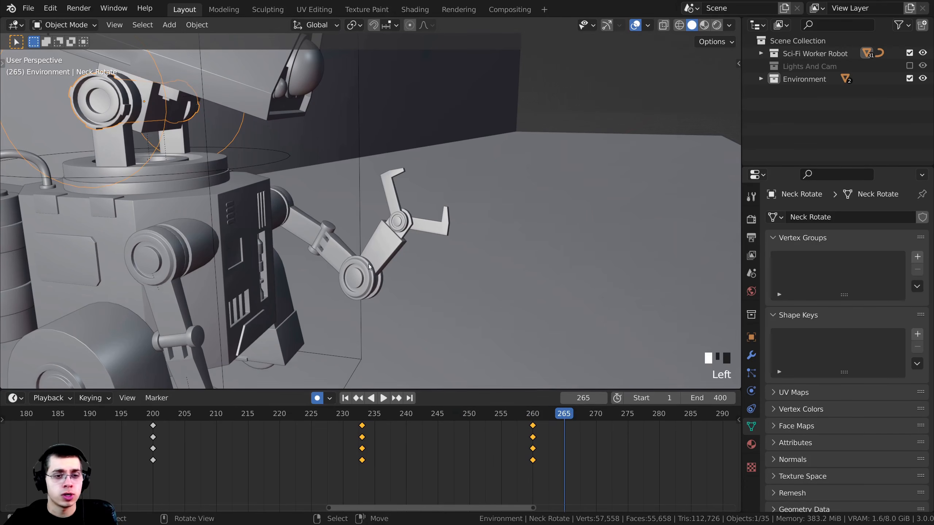
middle_click_drag(324, 241, 378, 215, "shift")
right_click(340, 214)
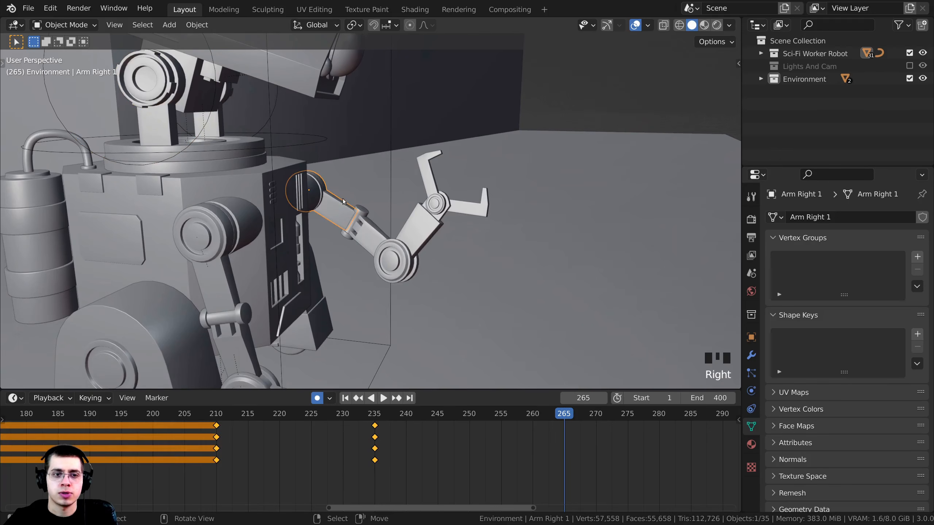
key("r")
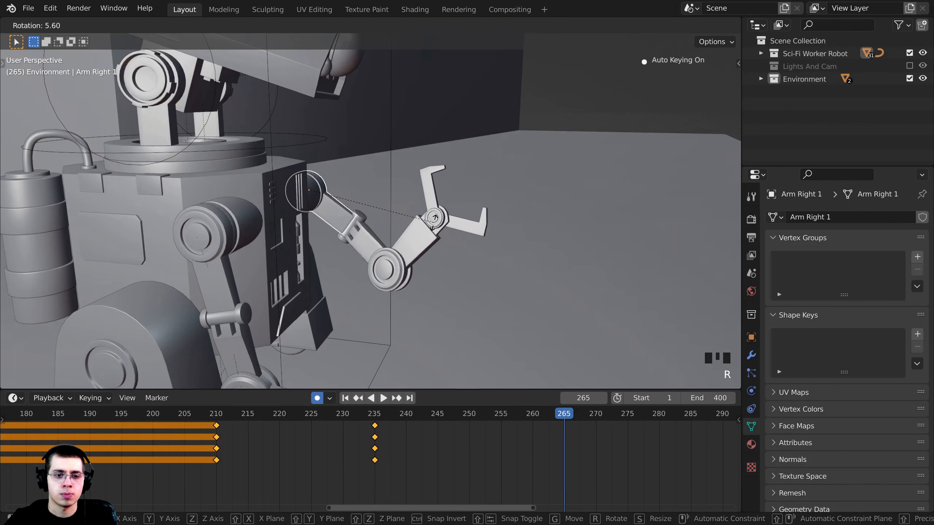
left_click(494, 374)
Rotate the right forearm, Arm Right 3, downward at frame 263
mouse_move(547, 467)
left_mouse_down()
mouse_move(525, 474)
mouse_move(551, 460)
left_mouse_up()
right_click(369, 240)
middle_click_drag(485, 231, 535, 245)
right_click(429, 249)
key("r")
left_click(549, 280)
Rotate the two right claws toward each other at frame 267, turning Claw Right 1 by about 33°
key("space")
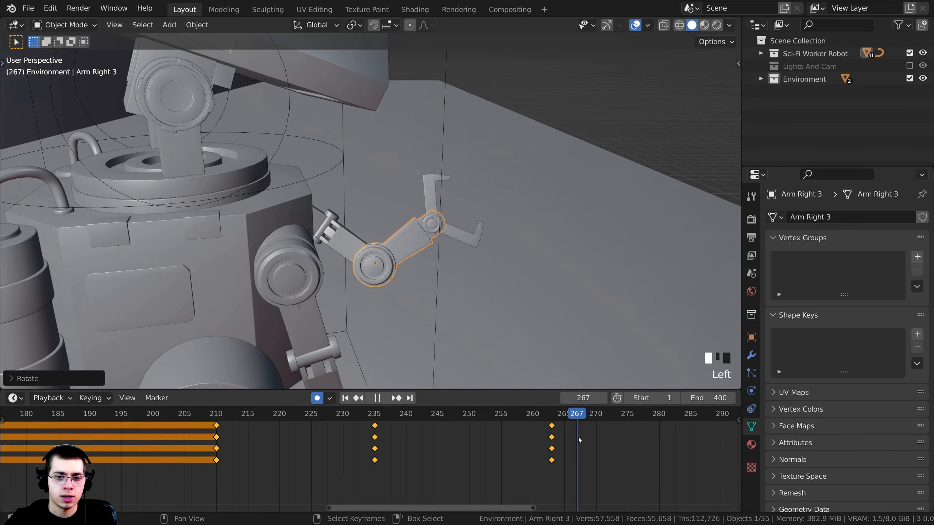
key("r")
right_click(458, 183)
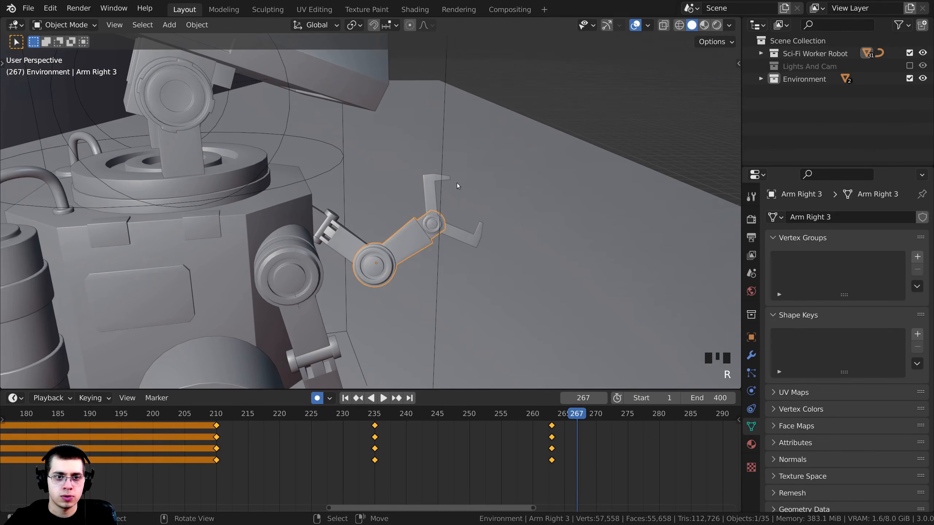
right_click(449, 174)
middle_click_drag(448, 175, 412, 156, "shift")
key("r")
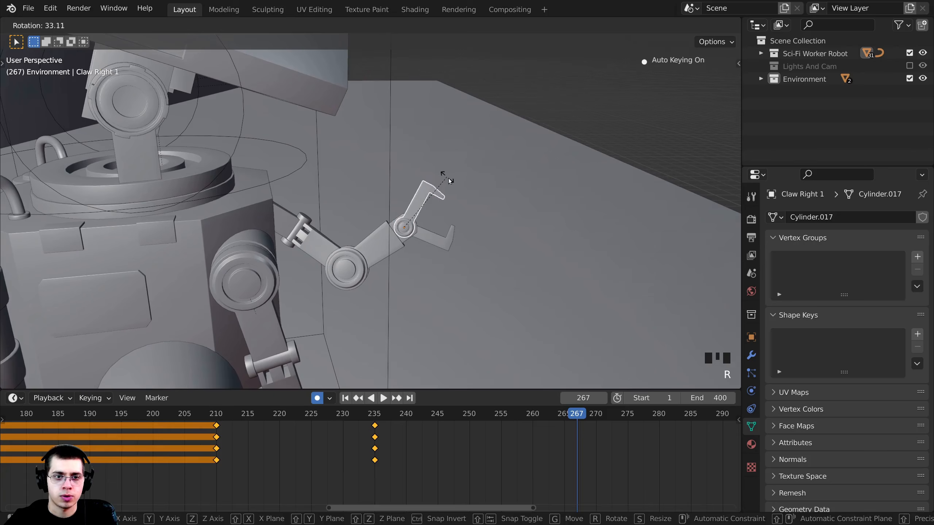
left_click(448, 178)
right_click(443, 244)
key("r")
left_click(467, 222)
Play back the right arm and claw animation from before frame 235 with the whole robot in view
right_click(437, 195)
left_click_drag(568, 432, 241, 432)
scroll(386, 289, "down", 4)
key("space")
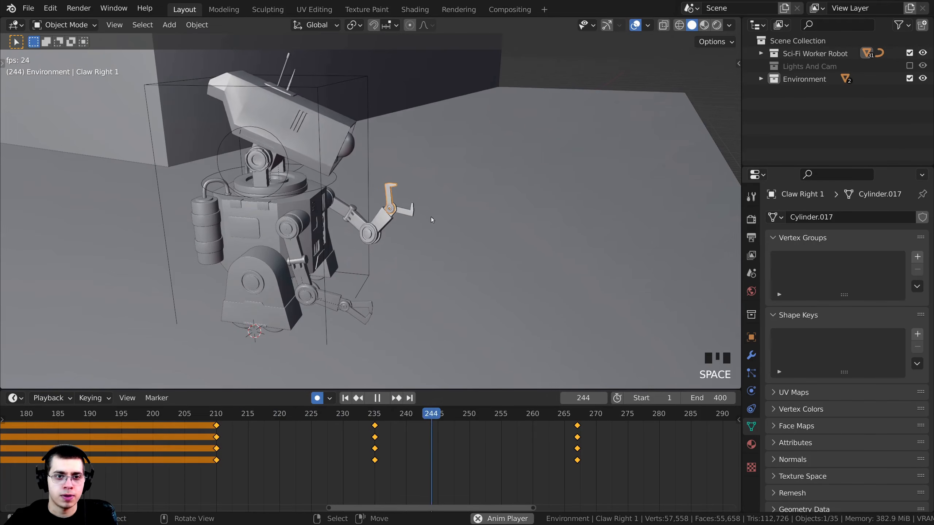
Rotate Arm Right 1 downward at frame 280
key("space")
key("Left")
key("Left")
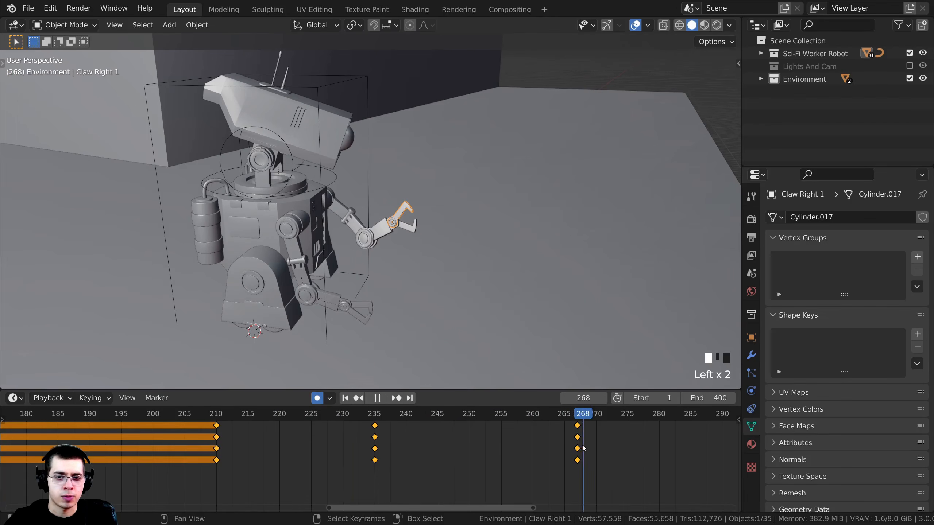
right_click(332, 206)
middle_click_drag(581, 445, 497, 445)
left_click_drag(497, 444, 568, 446)
key("r")
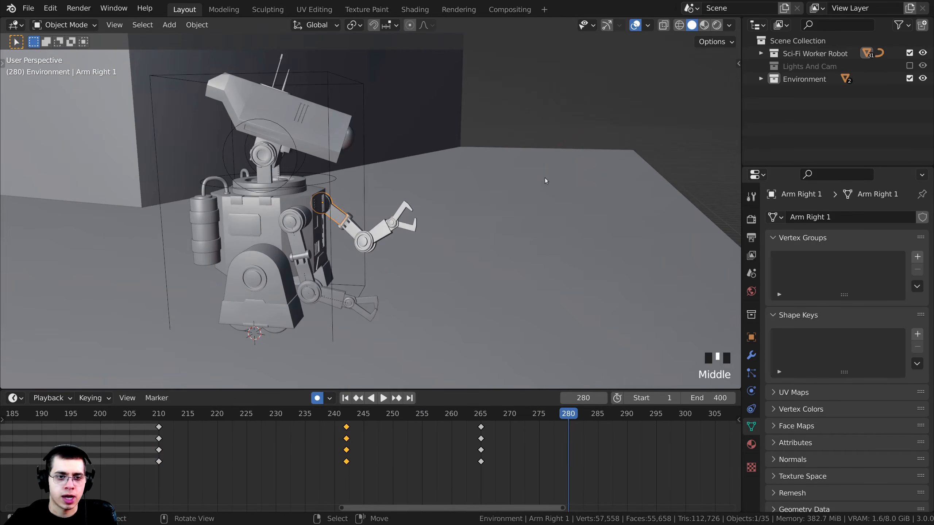
left_click(510, 267)
Rotate Arm Right 2 at frame 280 to complete the lowered pose of the right arm
middle_click_drag(510, 267, 371, 242)
right_click(378, 236)
key("r")
left_click(430, 226)
middle_click_drag(431, 226, 536, 284)
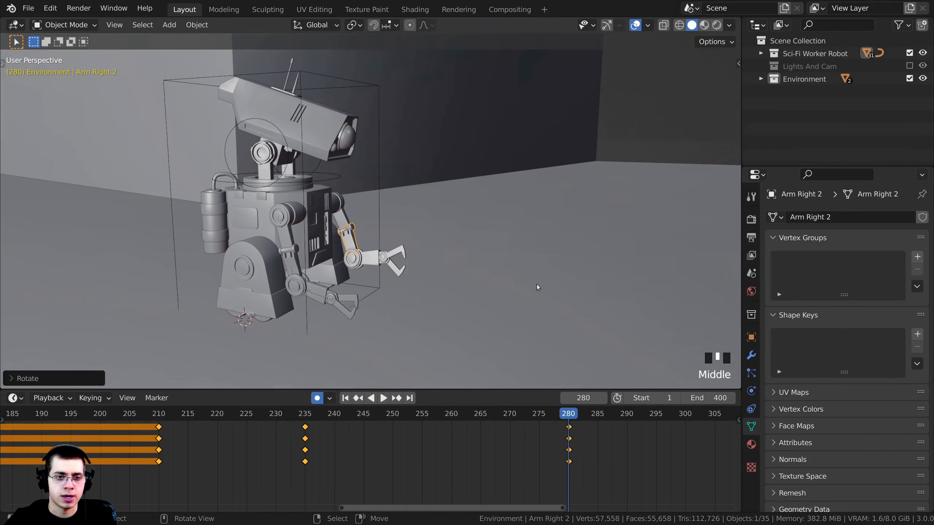
Play back the animation from about frame 200 to review the right arm's raising and lowering
left_click_drag(580, 398, 570, 399)
key("shift+Left")
scroll(359, 450, "down", 3)
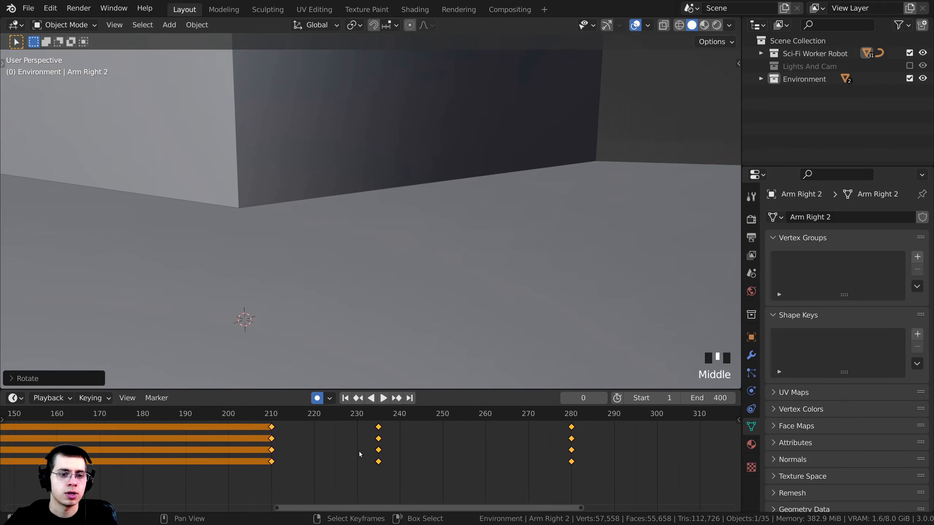
key("space")
scroll(241, 380, "down", 7)
scroll(242, 382, "up", 2)
left_click(235, 423)
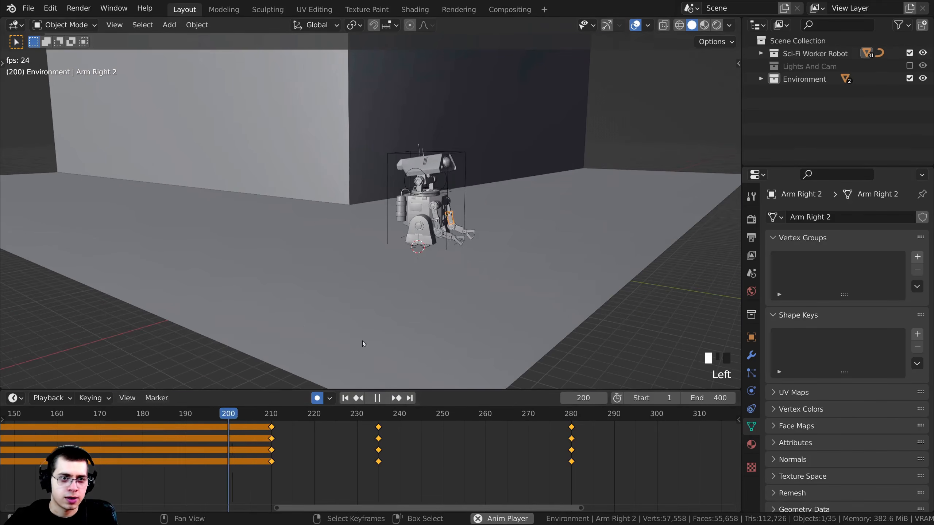
middle_click_drag(362, 341, 359, 214, "shift")
scroll(414, 357, "up", 2)
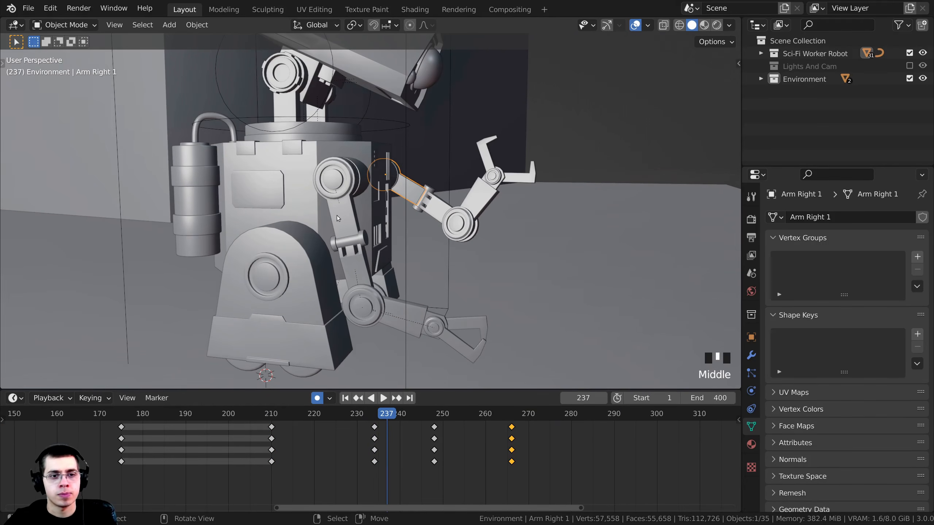
Rotate Arm Left 1 forward and Arm Left 3 slightly downward at frame 241
right_click(336, 215)
mouse_move(390, 483)
left_mouse_down()
mouse_move(287, 463)
mouse_move(404, 471)
left_mouse_up()
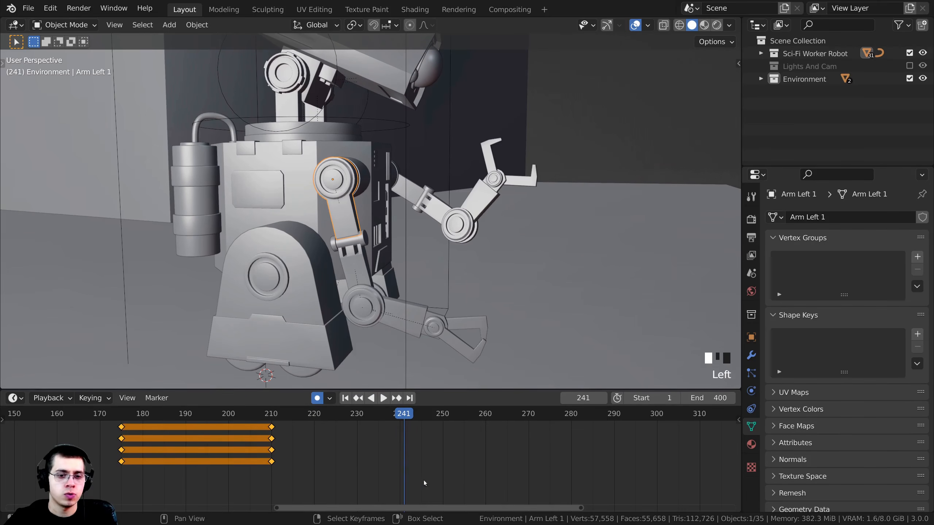
key("r")
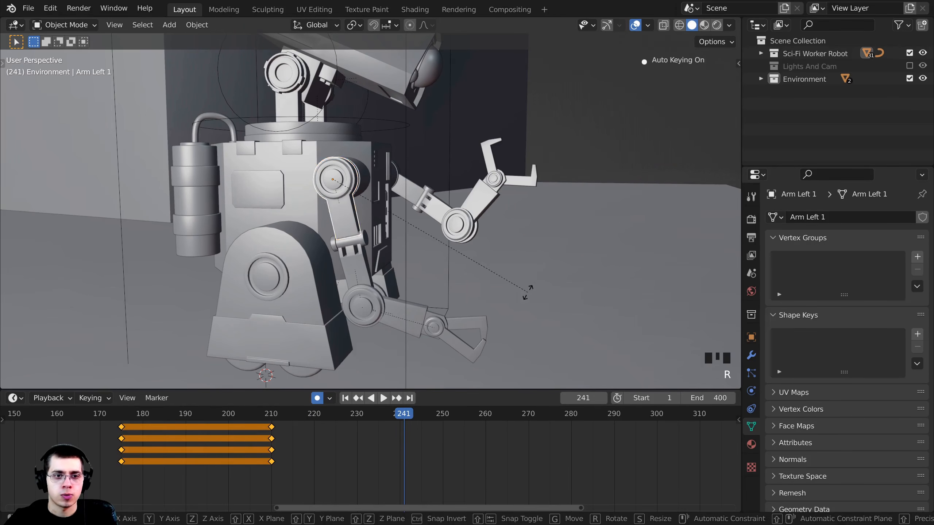
left_click(457, 274)
left_click(458, 289)
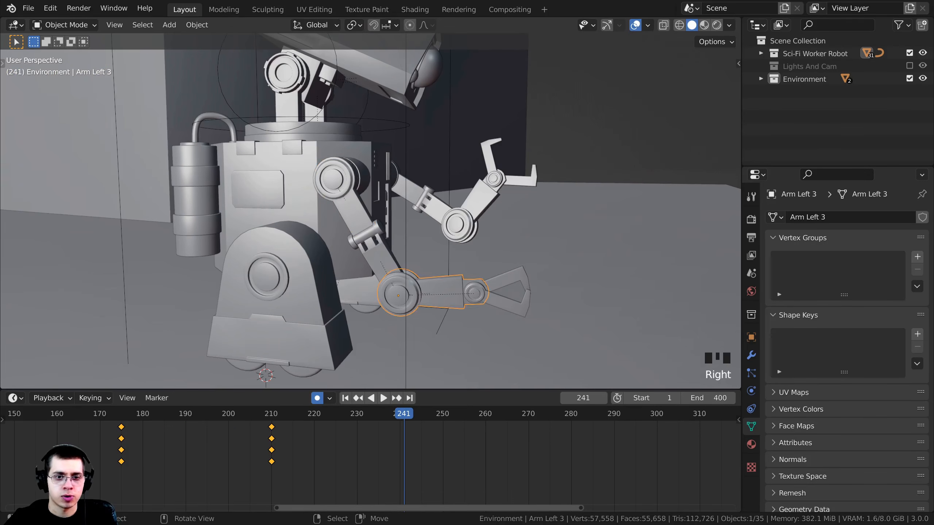
key("r")
left_click(522, 333)
Rotate Claw Left 2 and Claw Left 1 apart at frame 241 to open the left claw
key("r")
left_click(525, 337)
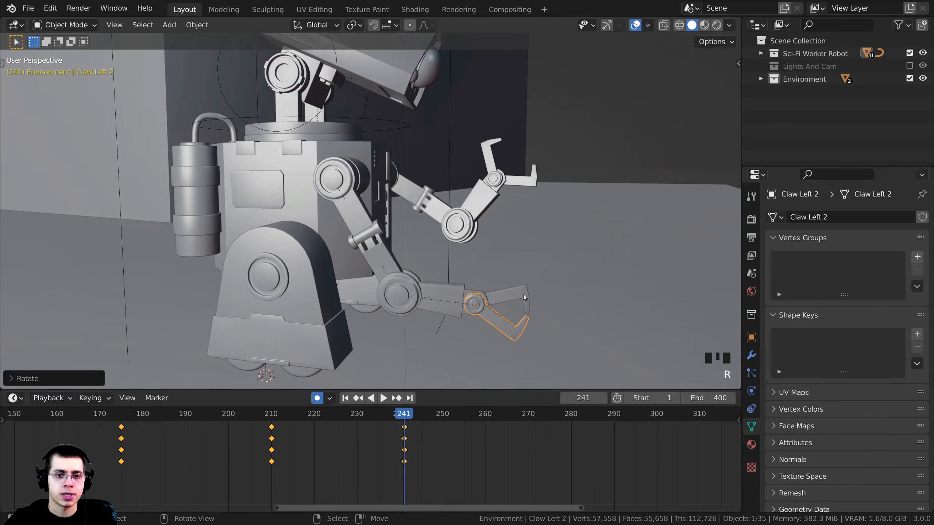
right_click(523, 296)
key("r")
left_click(523, 279)
Play back the left arm and claw motion through frame 241
left_click_drag(362, 455, 307, 455)
key("space")
middle_click_drag(425, 445, 309, 446)
key("space")
Rotate Arm Left 1 slightly back and Arm Left 3 downward at frame 270
left_click(413, 413)
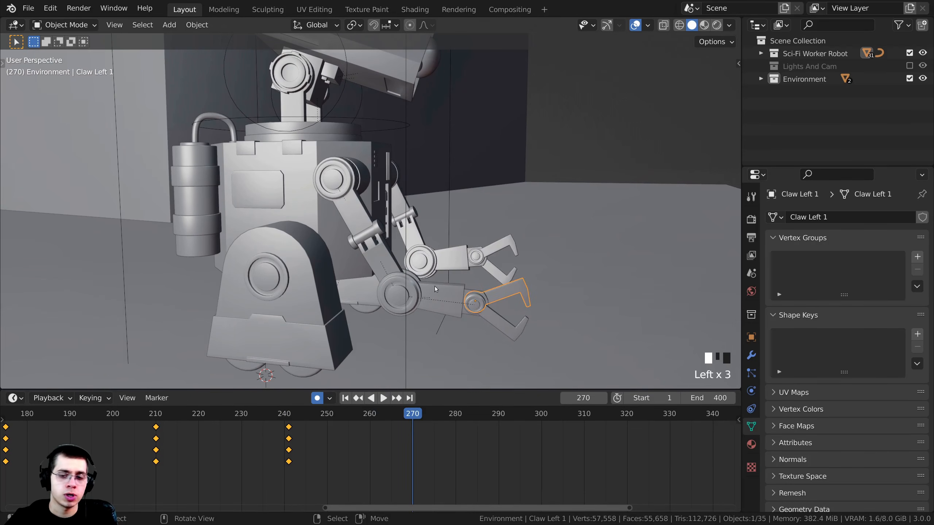
middle_click_drag(435, 287, 438, 249, "shift")
right_click(377, 188)
key("r")
left_click(465, 228)
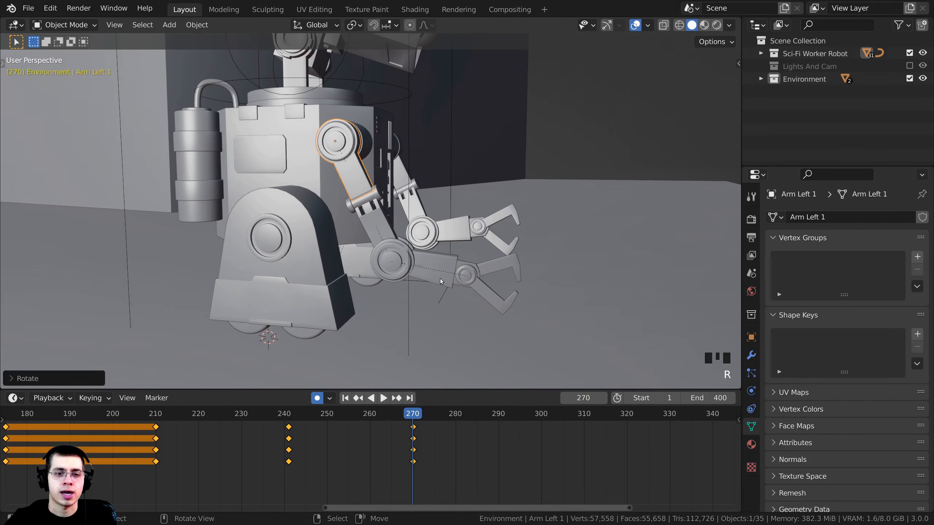
right_click(440, 279)
key("r")
left_click(509, 288)
Rotate Claw Left 1 and Claw Left 2 toward each other at frame 270
right_click(509, 287)
key("r")
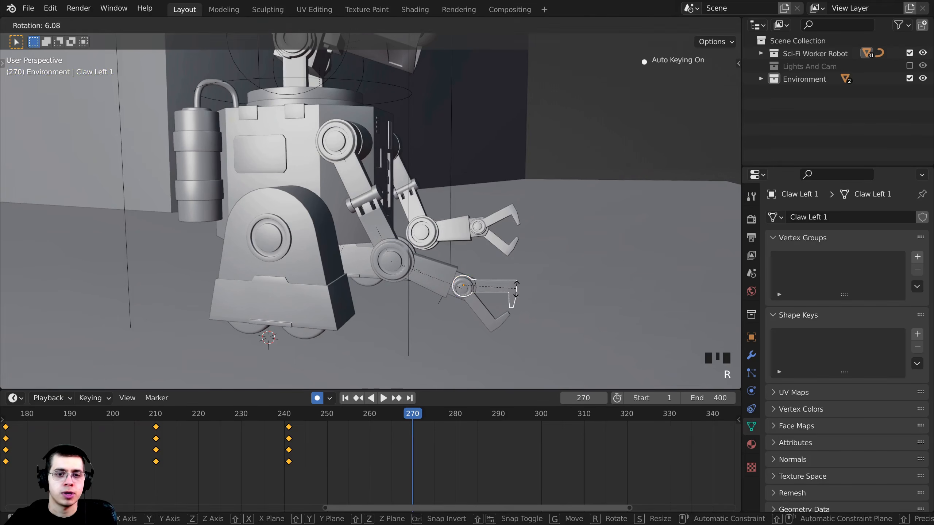
left_click(510, 297)
right_click(508, 313)
key("r")
left_click(510, 309)
Play back the left arm animation from before frame 232, viewing the robot from the front side
key("space")
left_click(365, 447)
left_click_drag(365, 448, 281, 458)
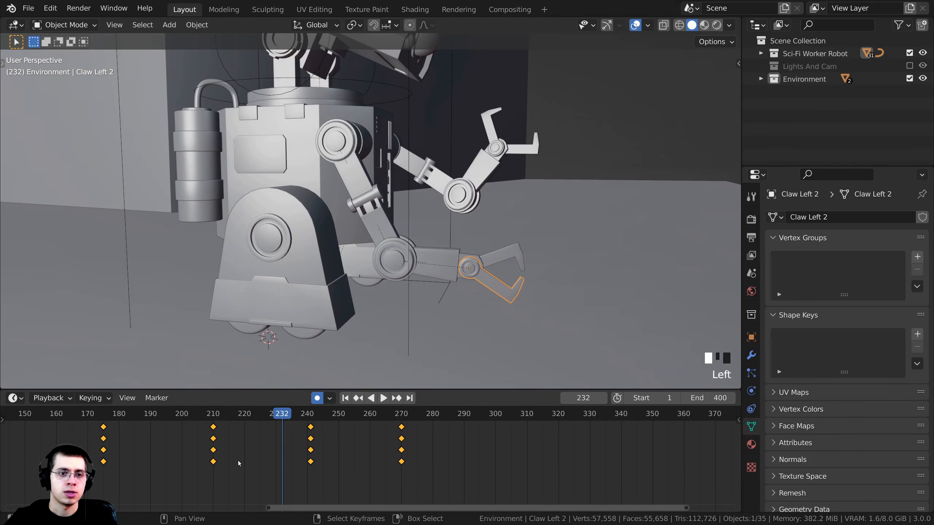
key("space")
middle_click_drag(437, 319, 362, 316)
left_click(237, 456)
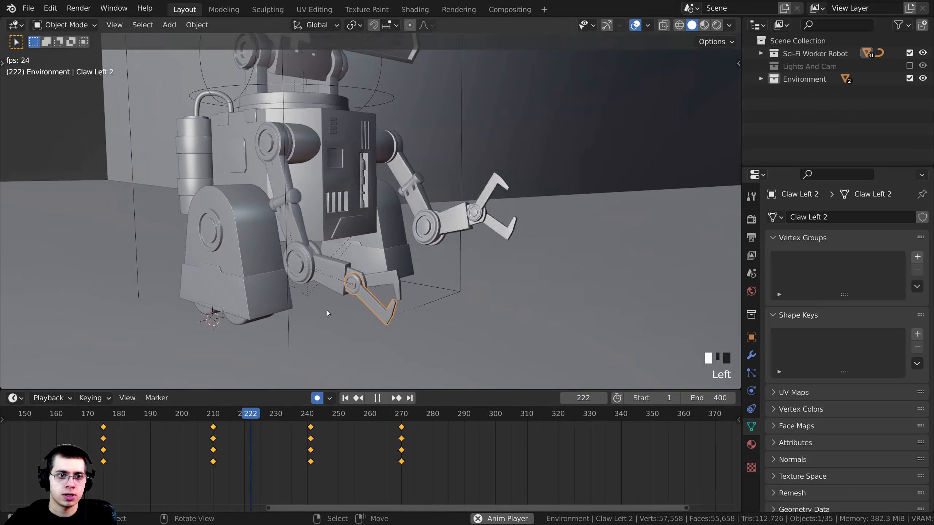
Rotate Arm Left 2 inward by about 15° and adjust Arm Left 3's rotation at frame 271
right_click(326, 259)
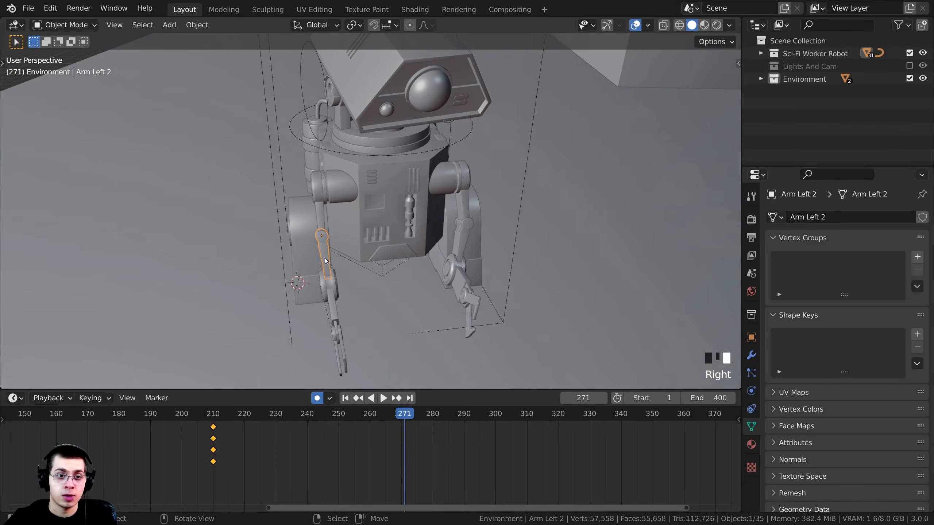
key("r")
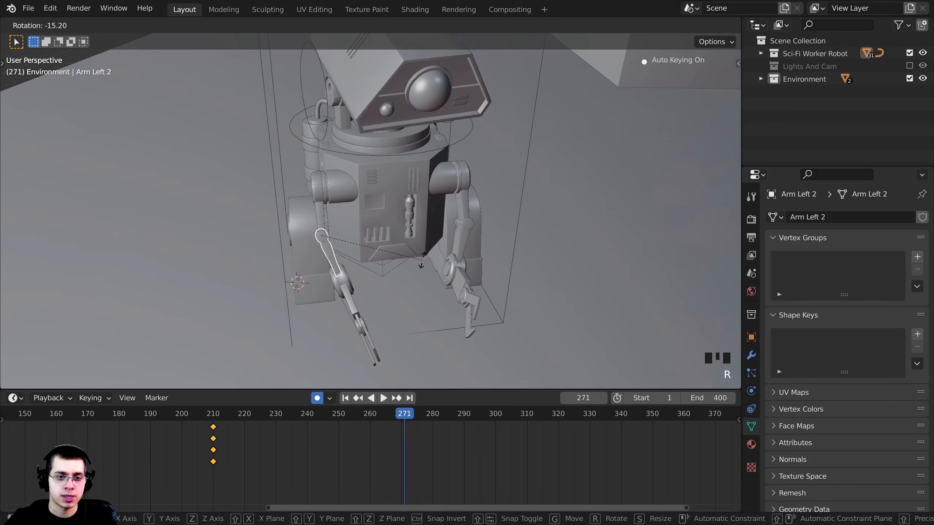
left_click(419, 264)
scroll(342, 295, "down", 1)
middle_click_drag(342, 295, 392, 271)
right_click(396, 280)
key("r")
left_click(400, 280)
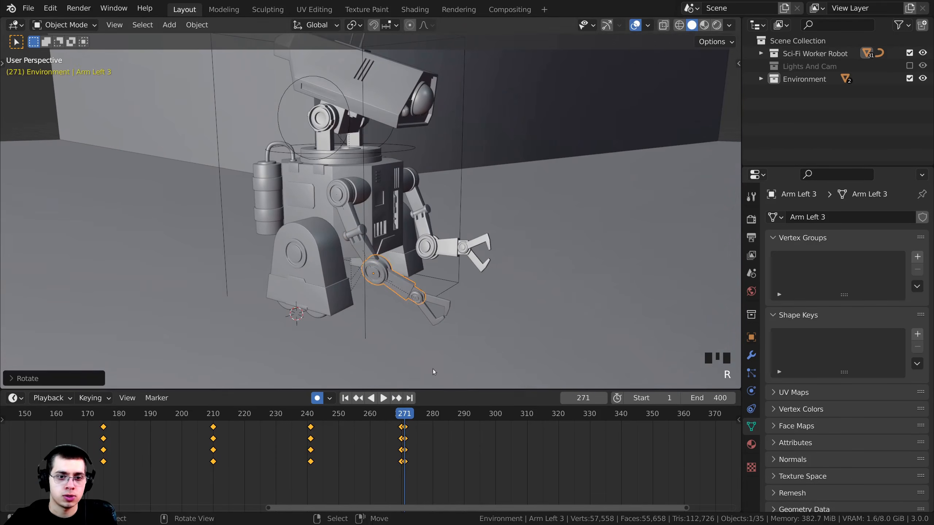
Rotate the neck's Circle control at frame 290 to turn the head further toward the right-arm side
left_click_drag(402, 479, 169, 479)
middle_click_drag(442, 186, 529, 118)
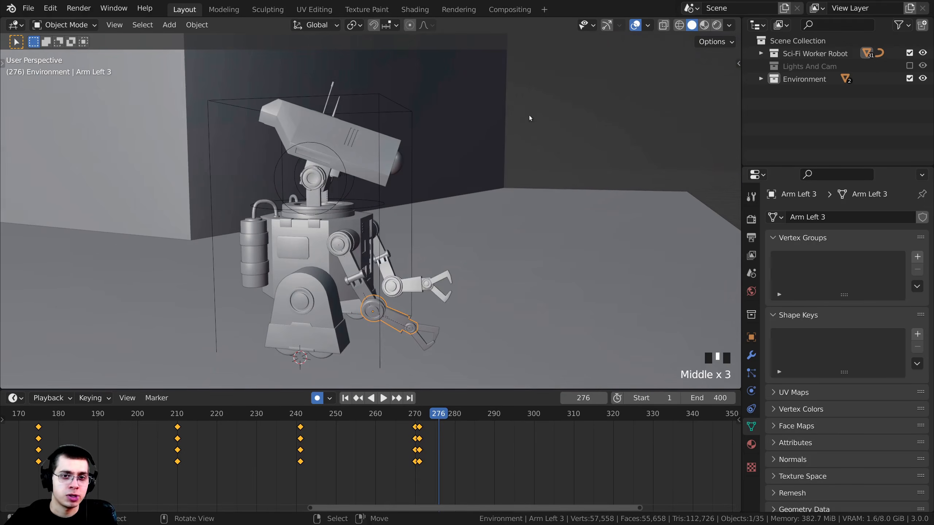
left_click_drag(475, 463, 495, 462)
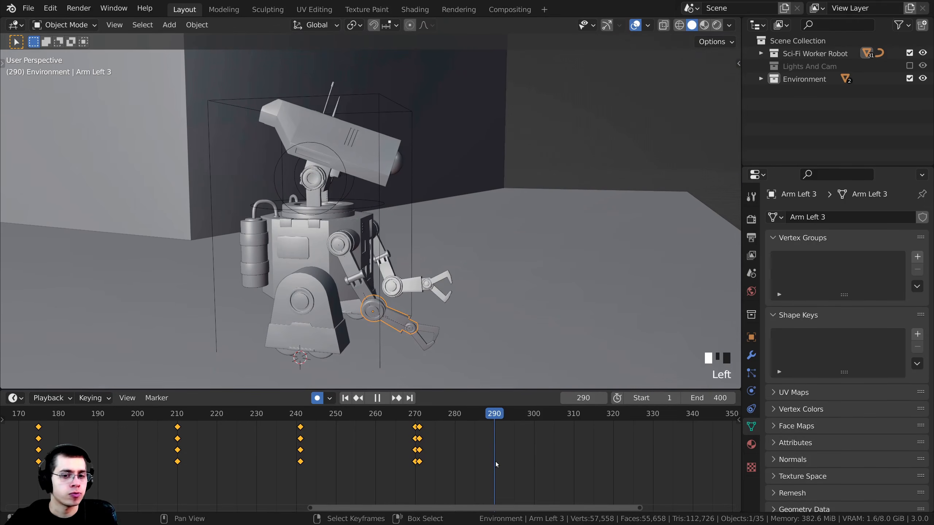
middle_click_drag(525, 398, 371, 318)
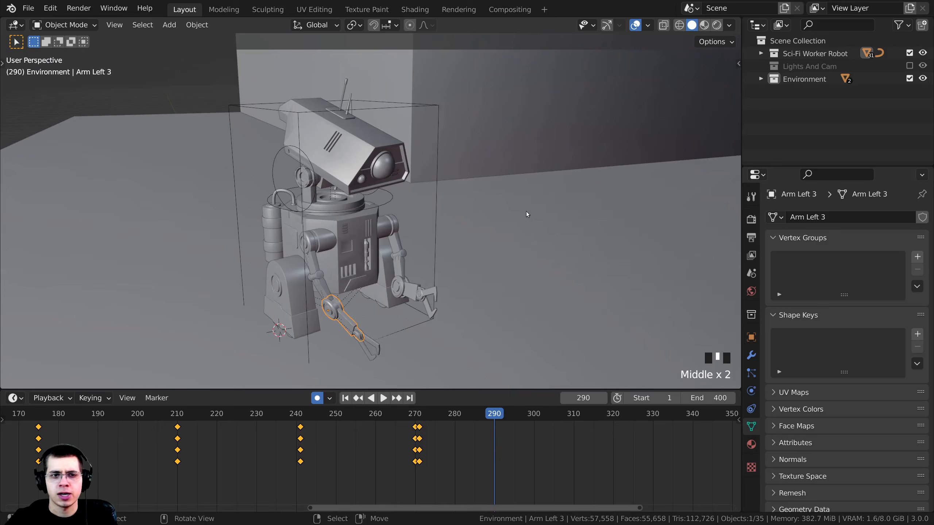
middle_click_drag(526, 212, 330, 267)
middle_click_drag(512, 168, 396, 297, "shift")
right_click(390, 221)
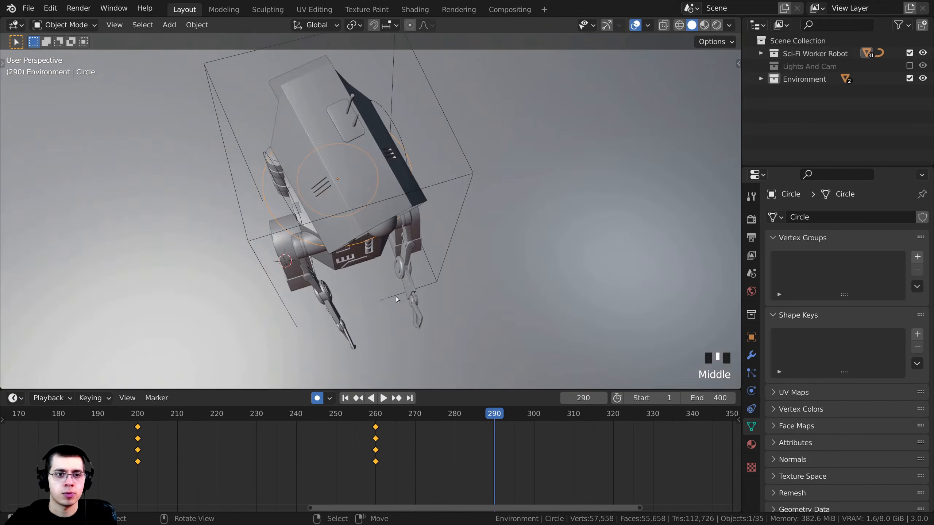
key("r")
left_click(500, 183)
Rotate the Neck Rotate control upward at frame 290 to level the head, and save the file
middle_click_drag(500, 183, 276, 176)
right_click(304, 173)
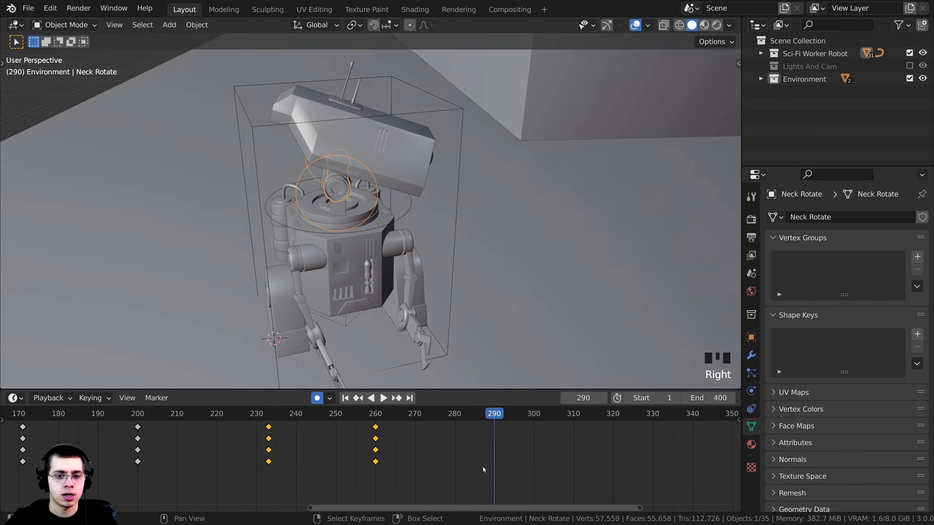
middle_click_drag(519, 304, 506, 176)
key("r")
left_click(512, 159)
key("ctrl+s")
Play back the head's turning and lifting motion between about frames 250 and 282
left_click_drag(501, 469, 375, 464)
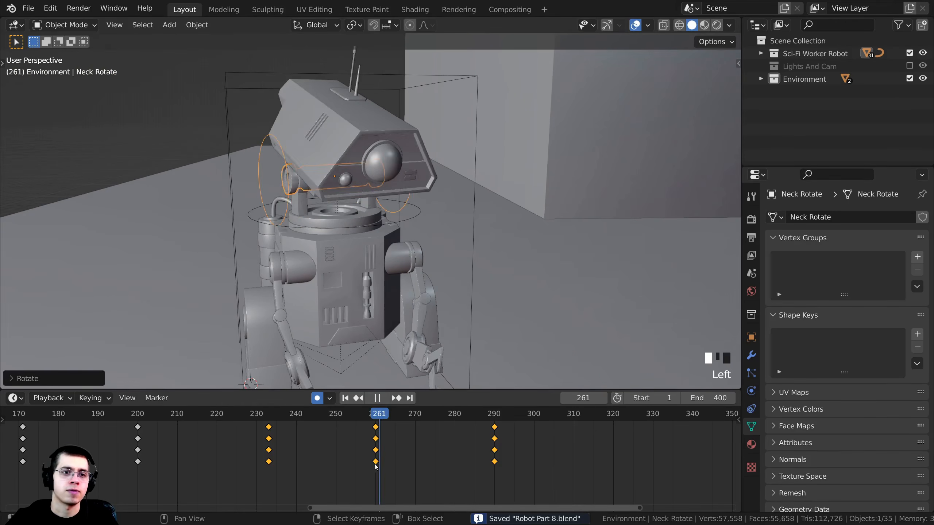
left_click_drag(375, 464, 320, 464)
key("space")
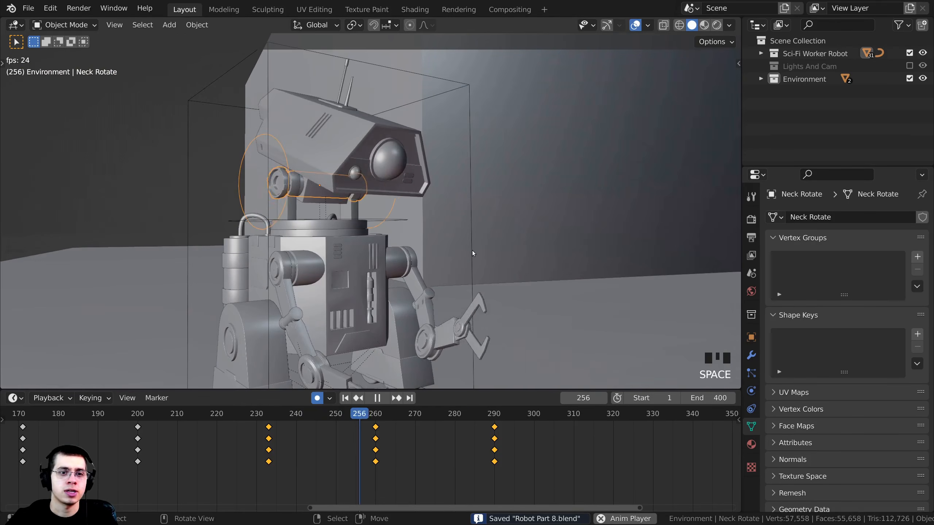
scroll(472, 250, "down", 2)
middle_click_drag(472, 250, 408, 336)
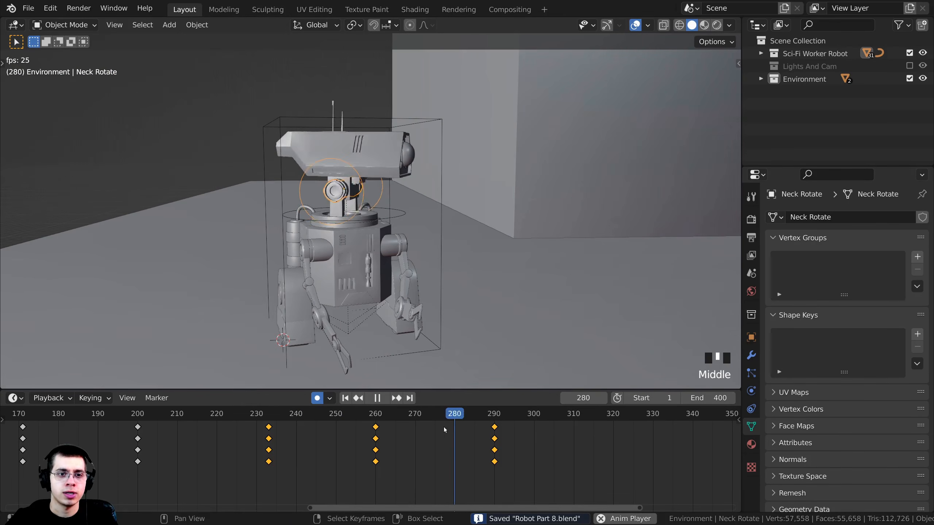
key("space")
left_click_drag(443, 428, 355, 429)
key("space")
key("space")
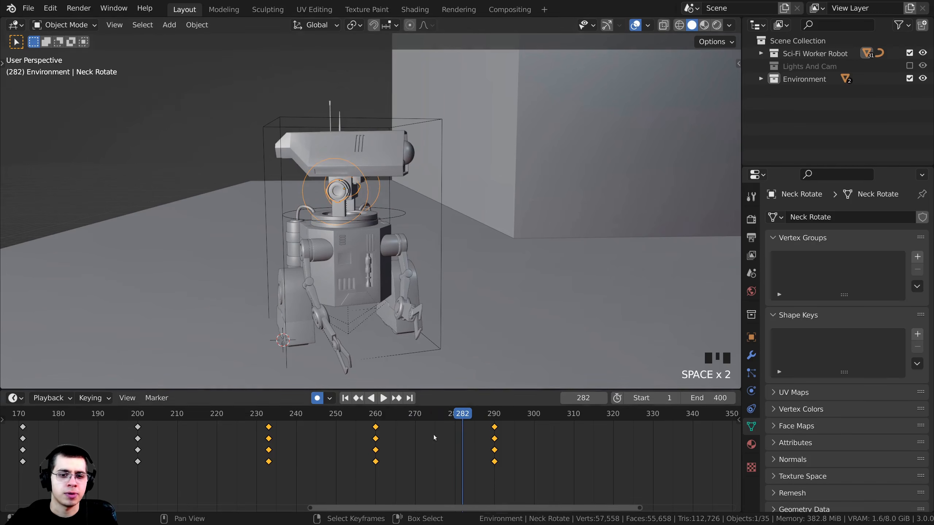
Move Neck Rotate's last keyframes from frame 290 to frame 281
left_click(458, 453)
left_click(494, 427)
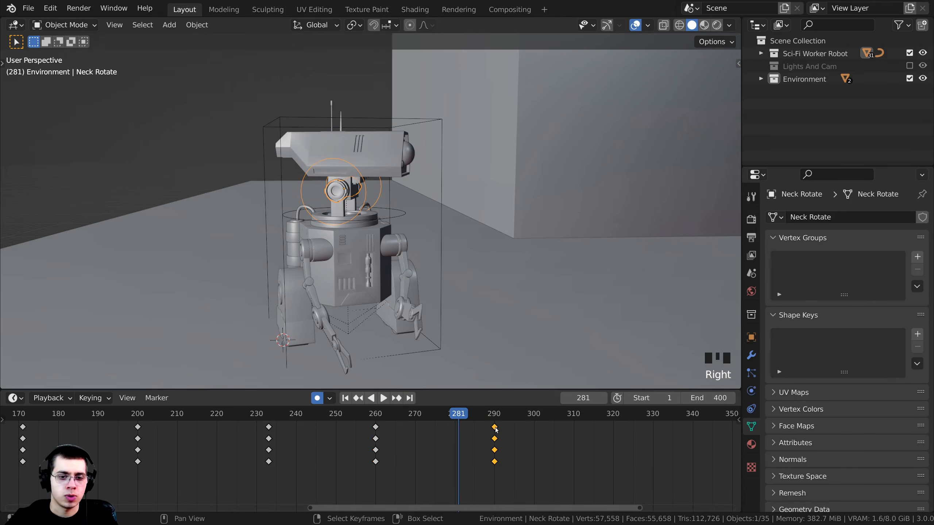
key("g")
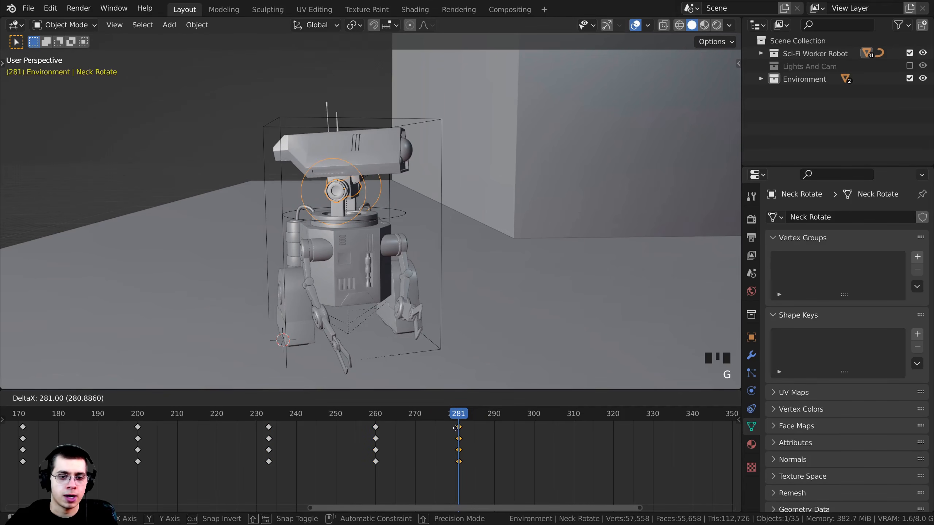
left_click(459, 428)
Move the Circle control's last keyframes from frame 290 to frame 280
scroll(410, 212, "up", 2)
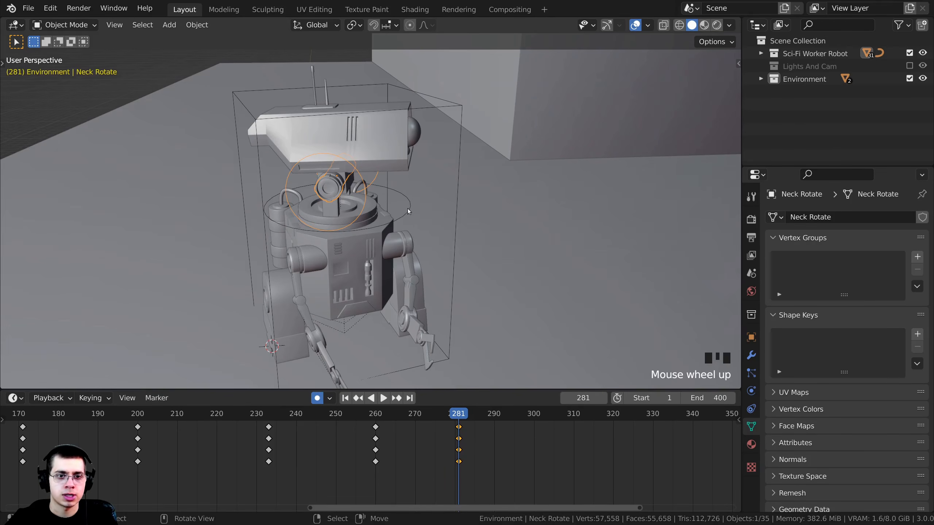
right_click(407, 209)
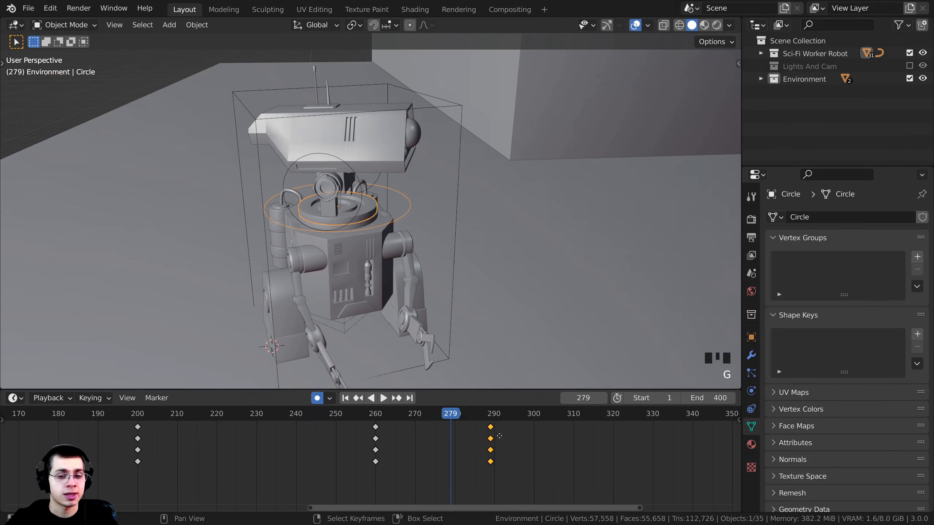
key("g")
left_click(464, 436)
Play back the retimed head turn from before frame 246
left_click_drag(415, 414, 302, 414)
key("space")
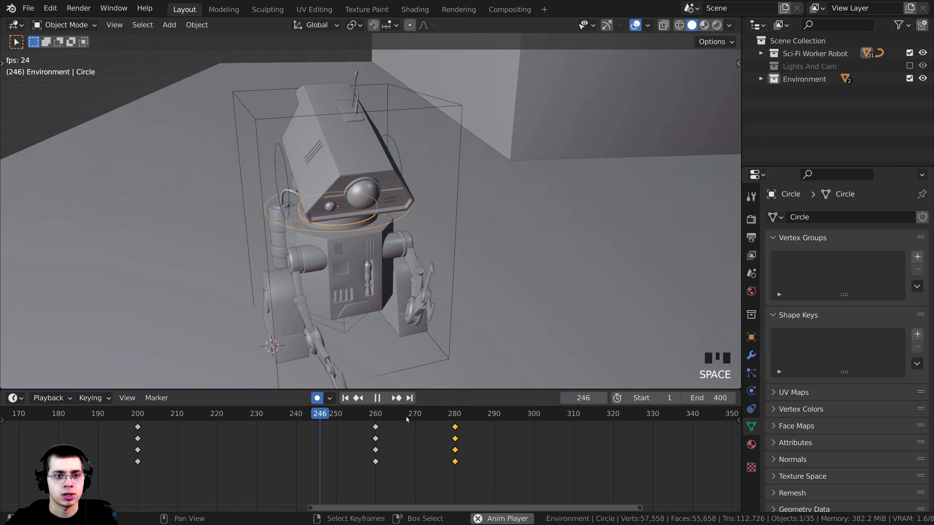
left_click(263, 414)
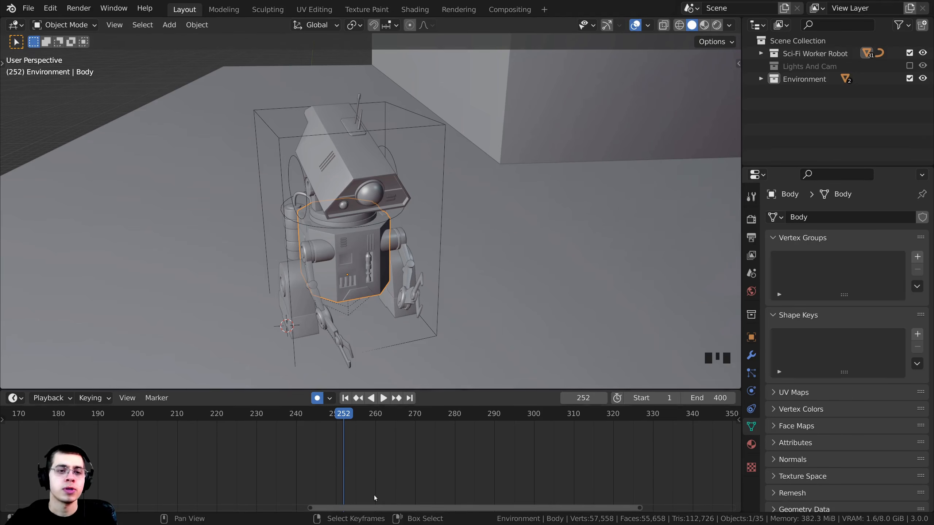
Keyframe the robot Body's current rotation at frame 250 as the starting pose for a tilt
left_click_drag(374, 495, 325, 480)
middle_click_drag(412, 290, 409, 263)
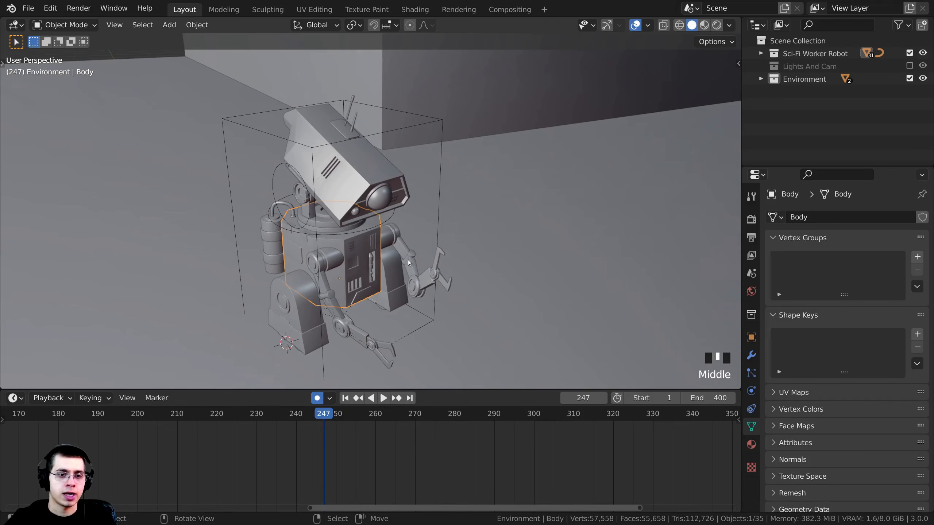
scroll(409, 263, "up", 3)
left_click_drag(322, 440, 339, 436)
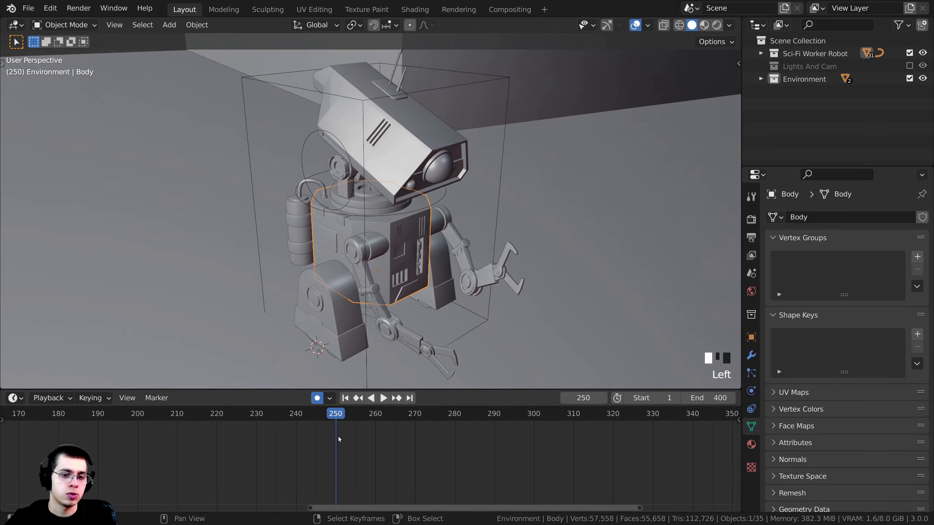
key("r")
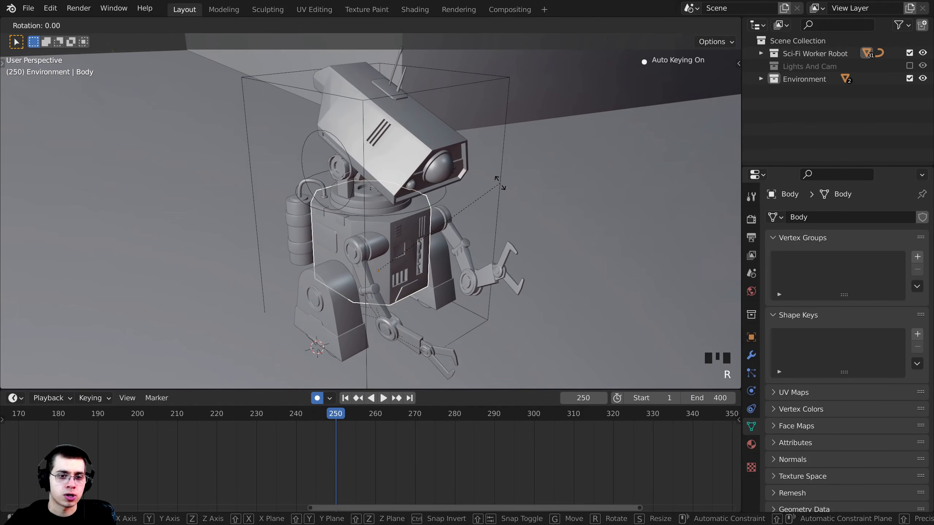
left_click(502, 185)
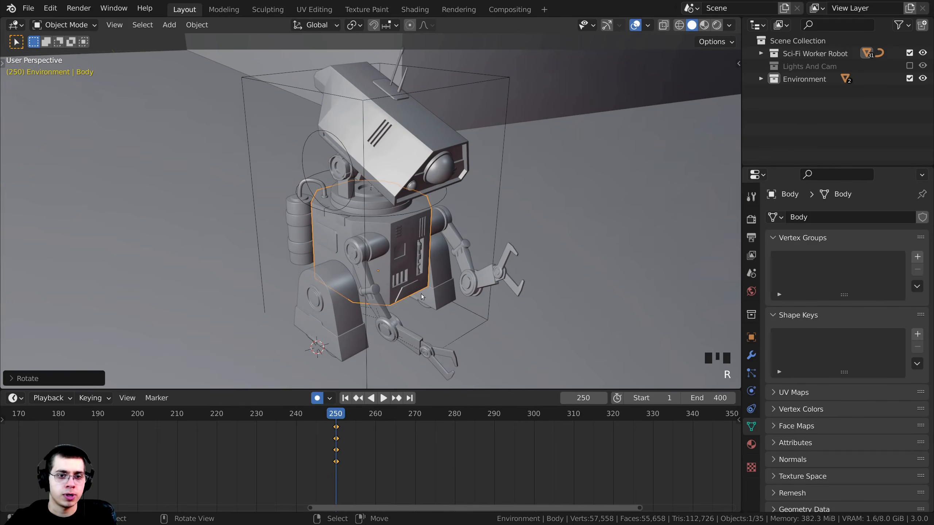
Tilt the Body backward about 5.6 degrees in a side view at frame 283 to keyframe it
middle_click_drag(421, 294, 429, 291)
left_click_drag(339, 469, 462, 451)
middle_click_drag(463, 353, 594, 267)
key("r")
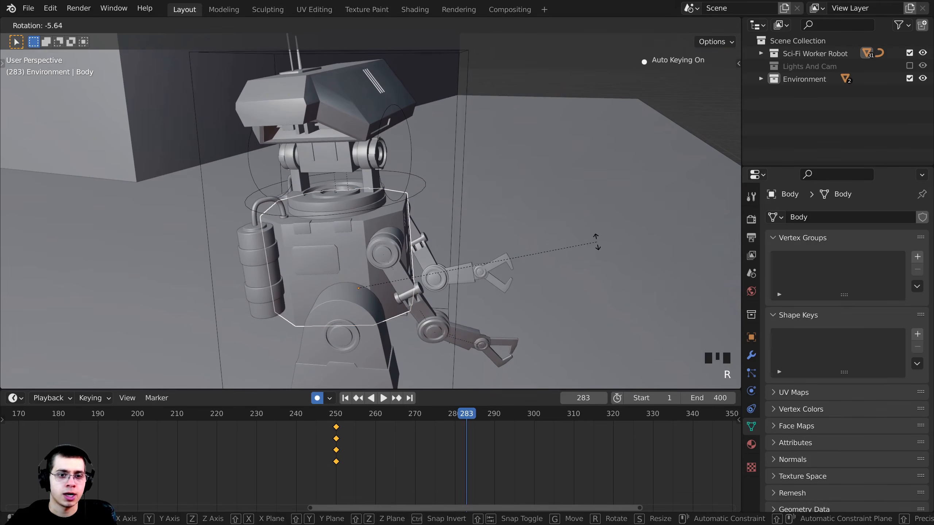
left_click(596, 243)
Play the animation and retime the Body's last two sets of keyframes to about frames 256 and 271
key("space")
key("g")
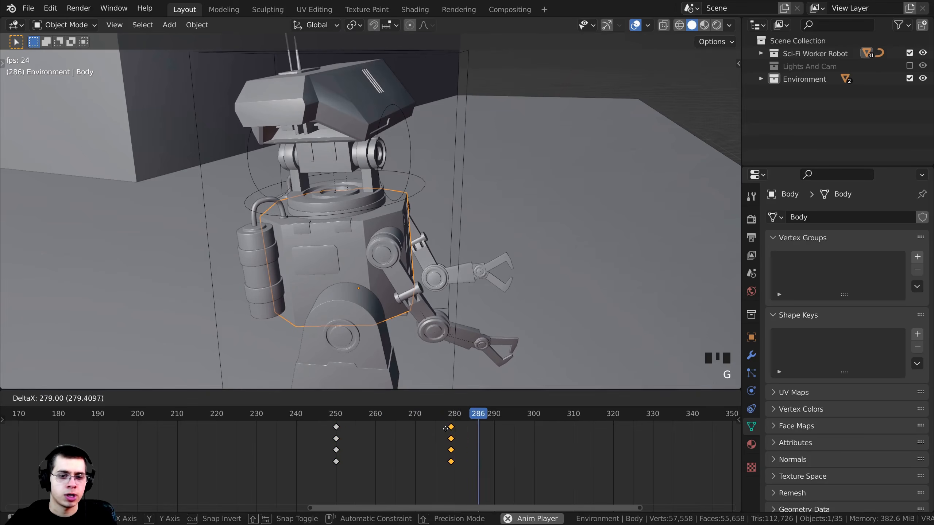
left_click(338, 425)
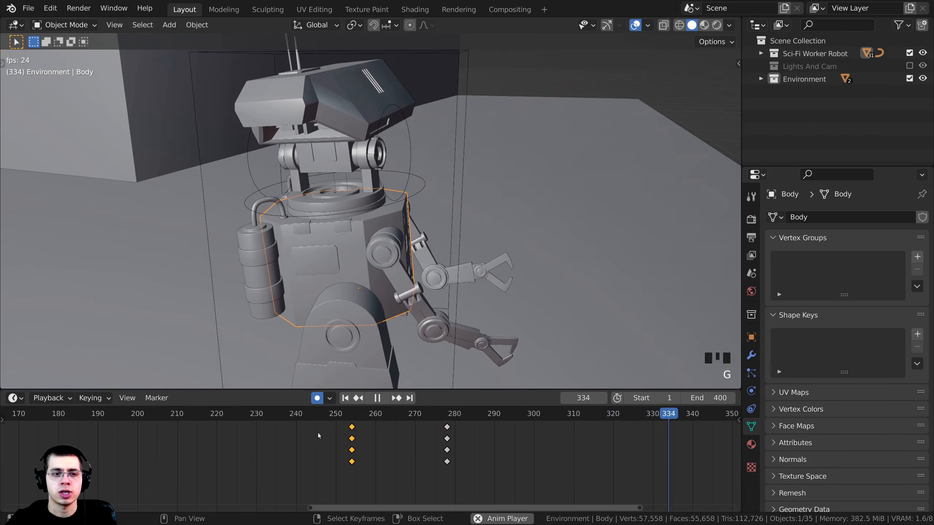
left_click(319, 414)
key("g")
left_click(421, 416)
left_click(315, 415)
key("g")
left_click(436, 436)
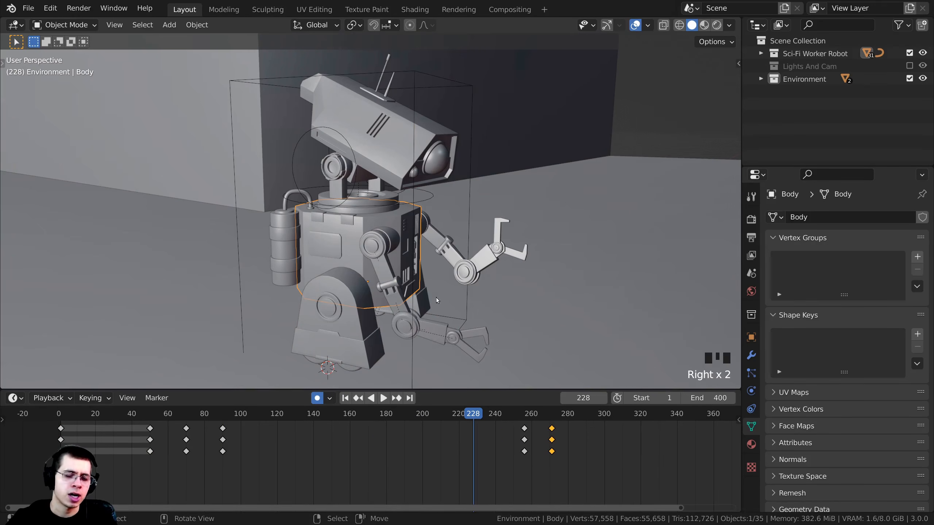
Review the earlier head motion and keyframe the Body tilted forward about 6.6 degrees at frame 120
left_click_drag(468, 456, 487, 462)
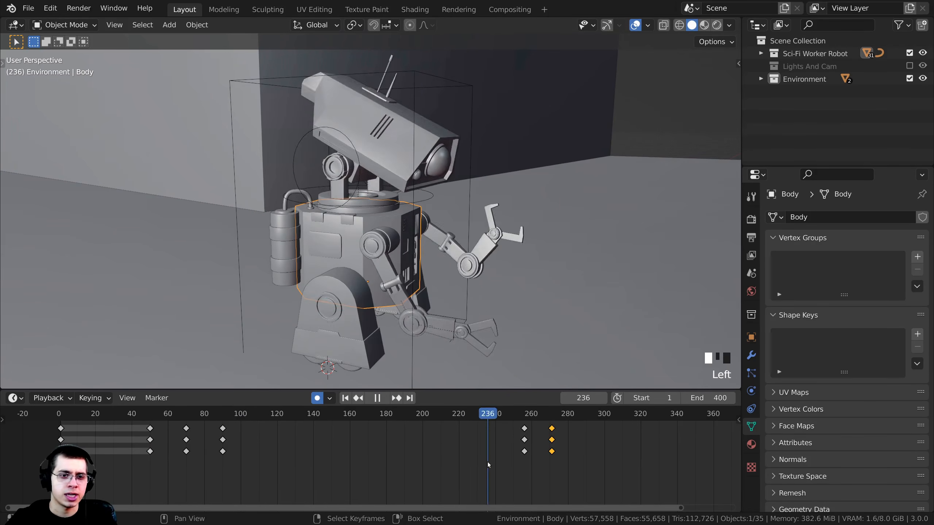
left_click(315, 462)
left_click(306, 443)
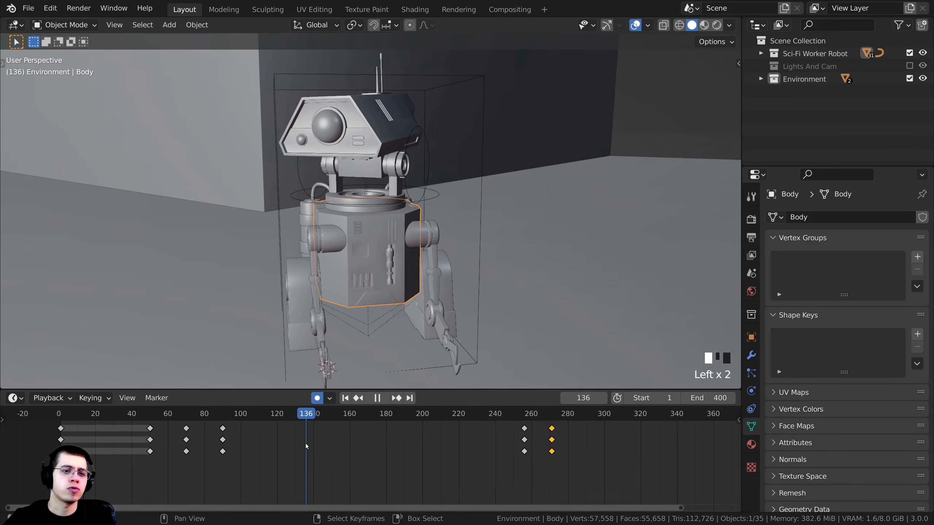
left_click_drag(317, 441, 277, 434)
middle_click_drag(371, 257, 486, 153)
key("r")
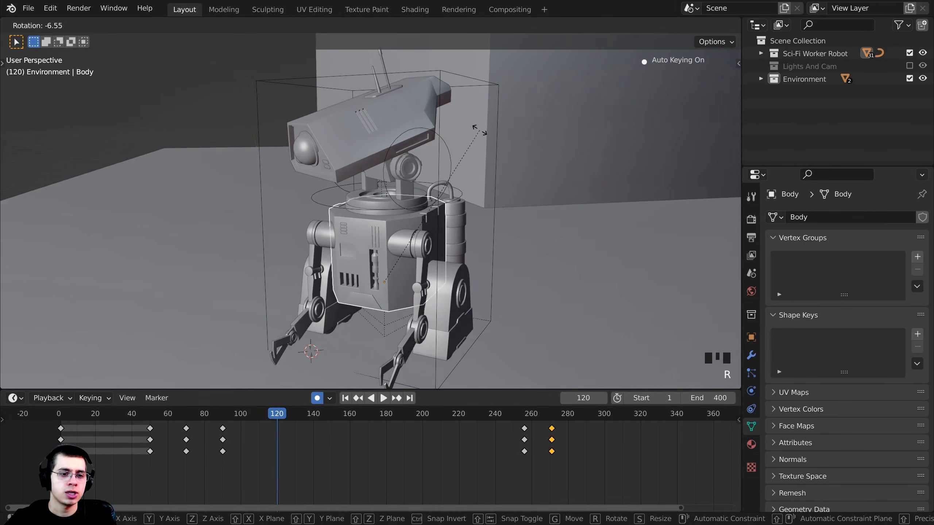
left_click(479, 130)
Keyframe the Body tilted backward at frame 149 using a side view of the robot
left_click_drag(279, 441, 328, 452)
middle_click_drag(404, 258, 610, 172)
key("r")
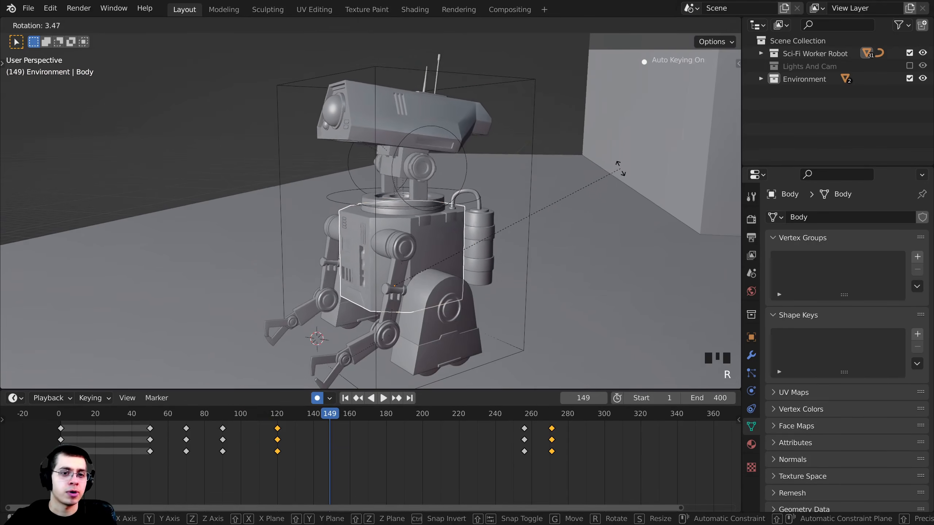
left_click(634, 193)
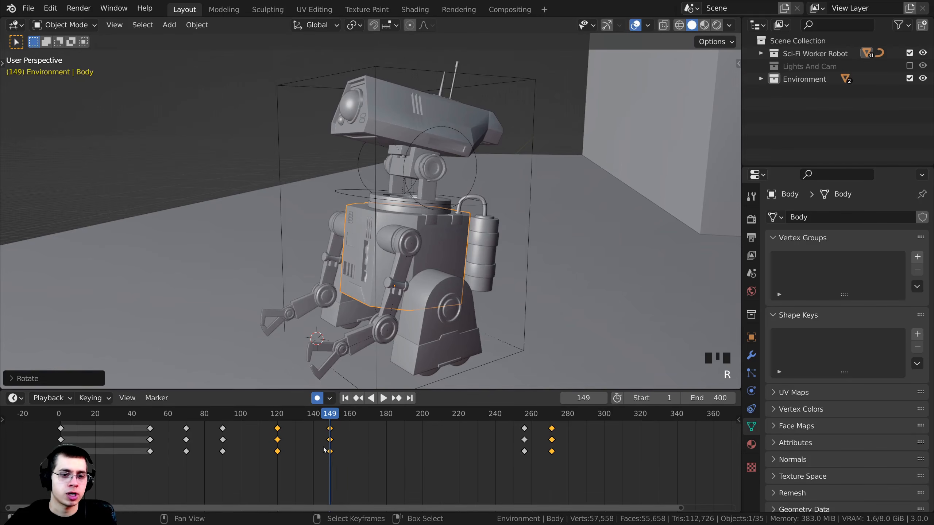
left_click_drag(324, 450, 330, 446)
middle_click_drag(648, 181, 621, 180)
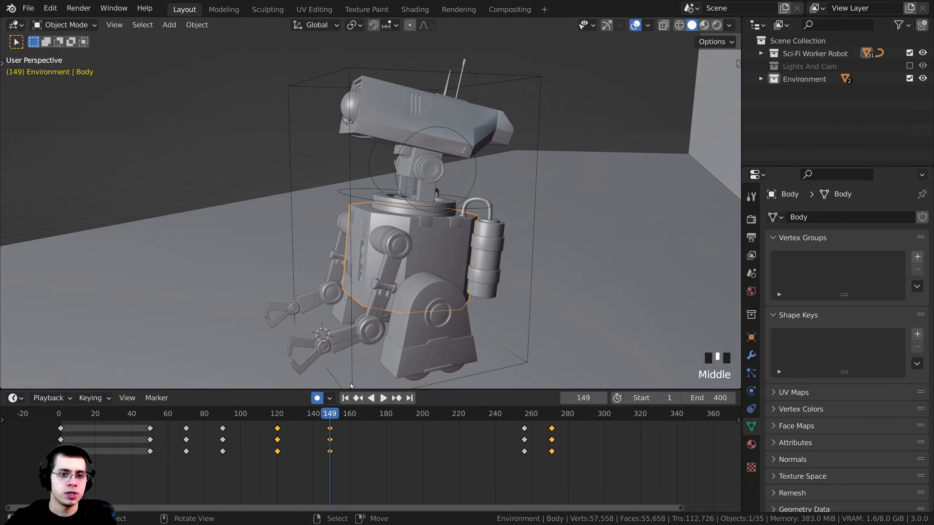
Keyframe the Body tilted back about 3.5 degrees at frame 176, viewed from the robot's opposite side
left_click_drag(330, 434, 378, 434)
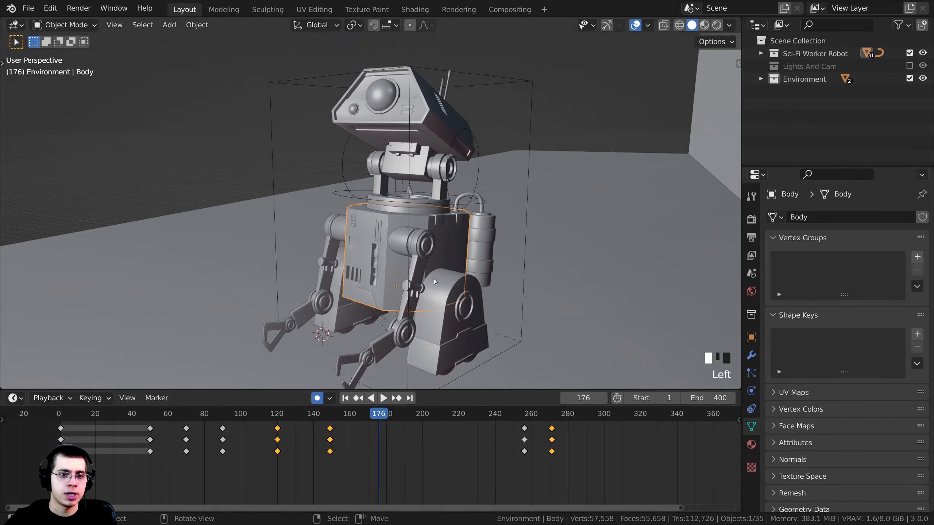
middle_click_drag(433, 281, 612, 262)
key("r")
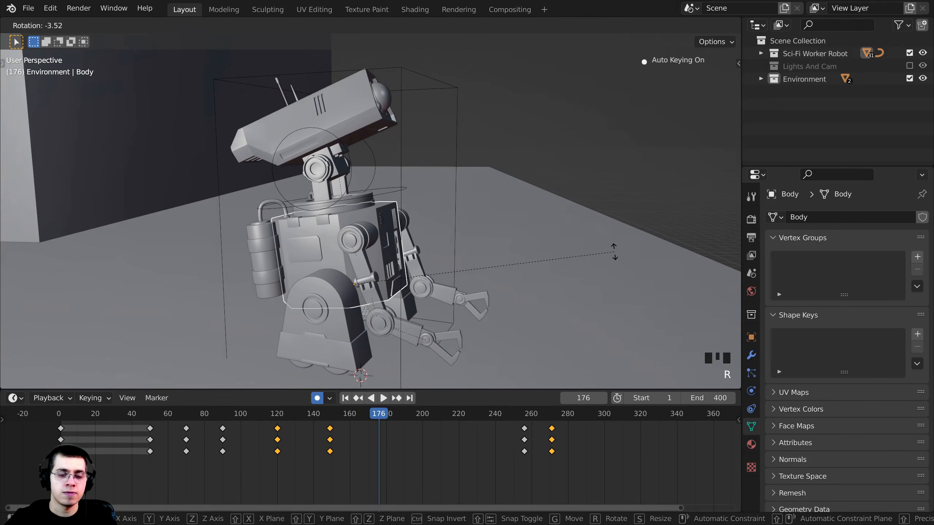
left_click(613, 252)
Play back the new tilts from frame 120 and keyframe the Body leaning slightly forward at frame 212
left_click(277, 467)
key("space")
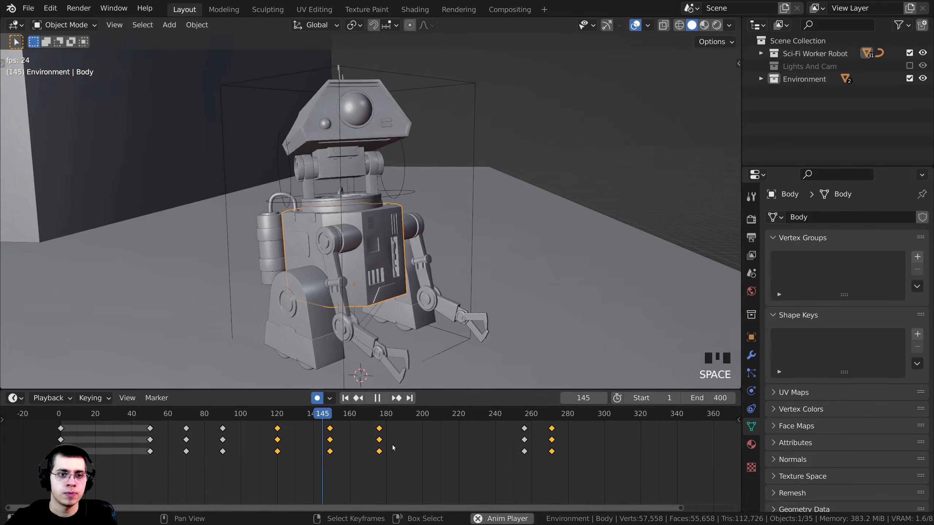
left_click_drag(393, 444, 443, 452)
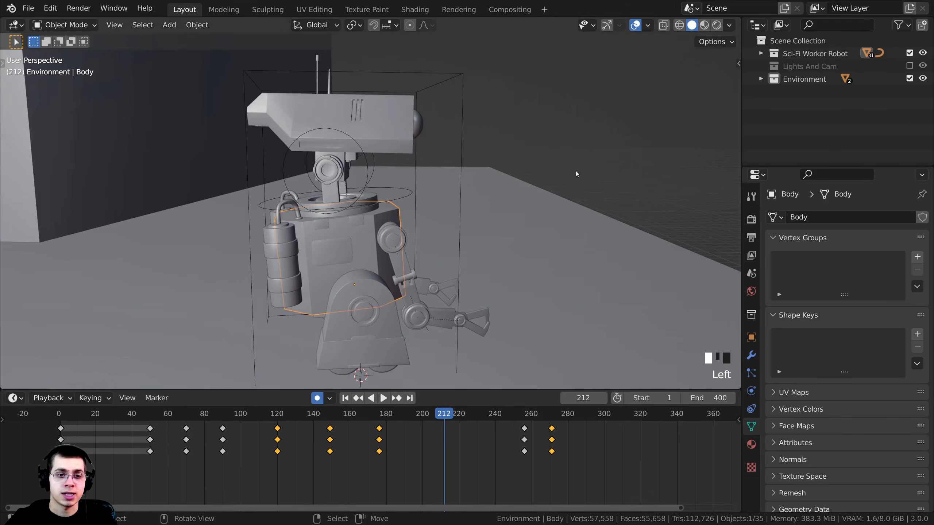
key("r")
left_click(592, 185)
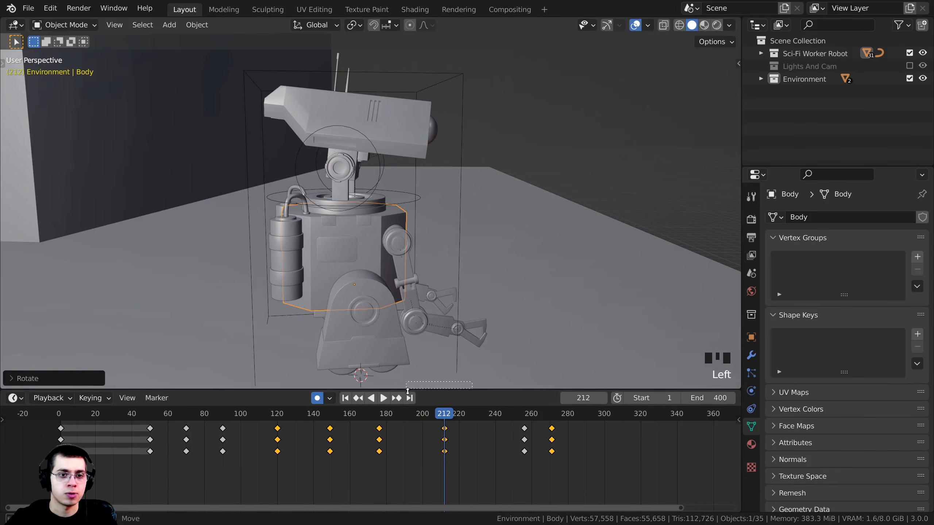
Reselect the Body and keyframe it leaning further forward toward the raised claw at frame 232
left_click_drag(407, 391, 408, 392)
key("space")
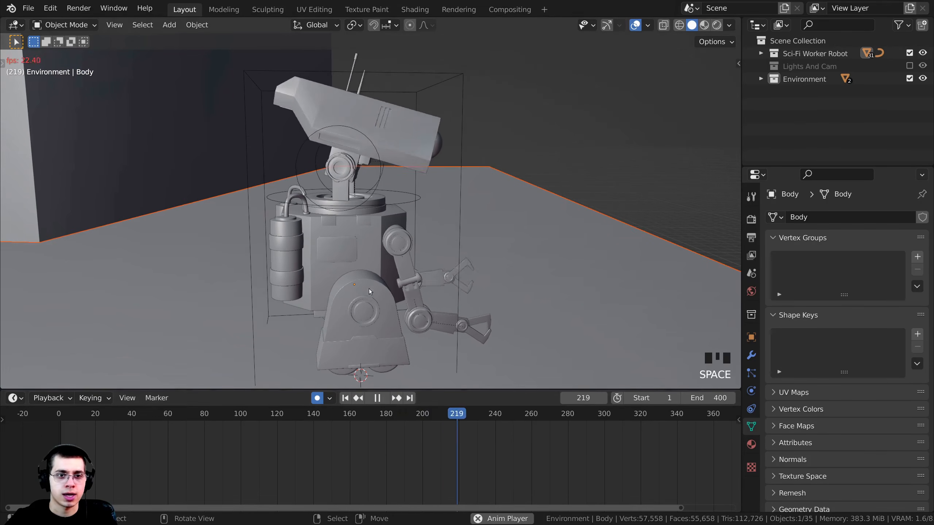
right_click(369, 262)
key("space")
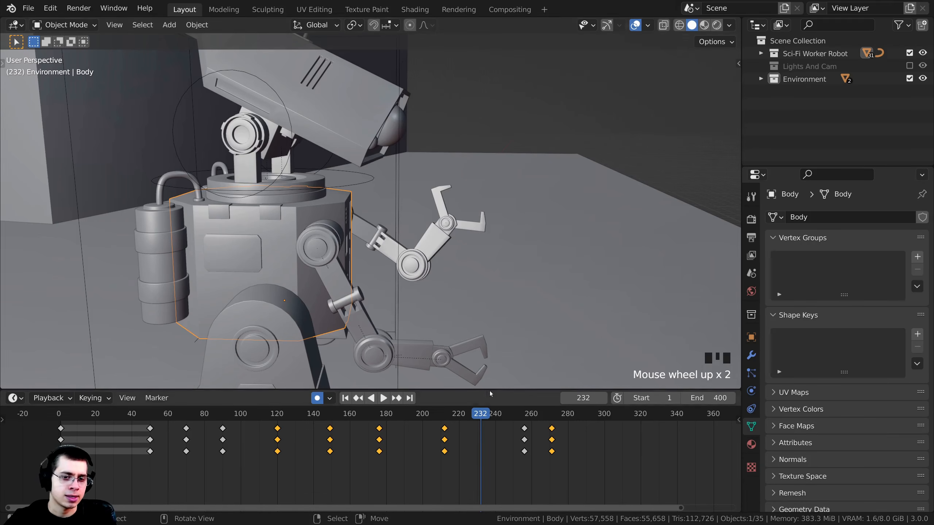
key("r")
left_click(481, 177)
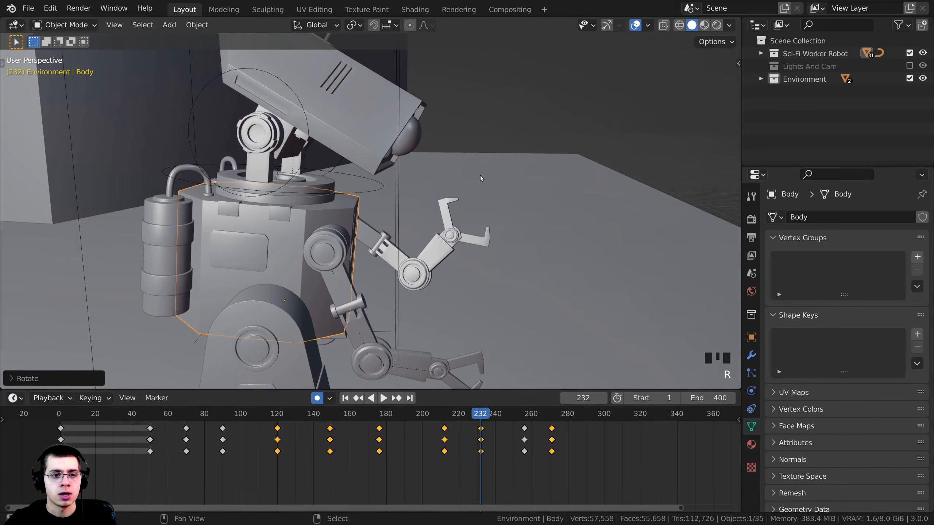
middle_click_drag(480, 176, 487, 123, "shift")
key("r")
left_click(494, 129)
Play back the Body's tilts from frame 188 and examine the robot's pose at frame 290 from several angles
left_click(399, 449)
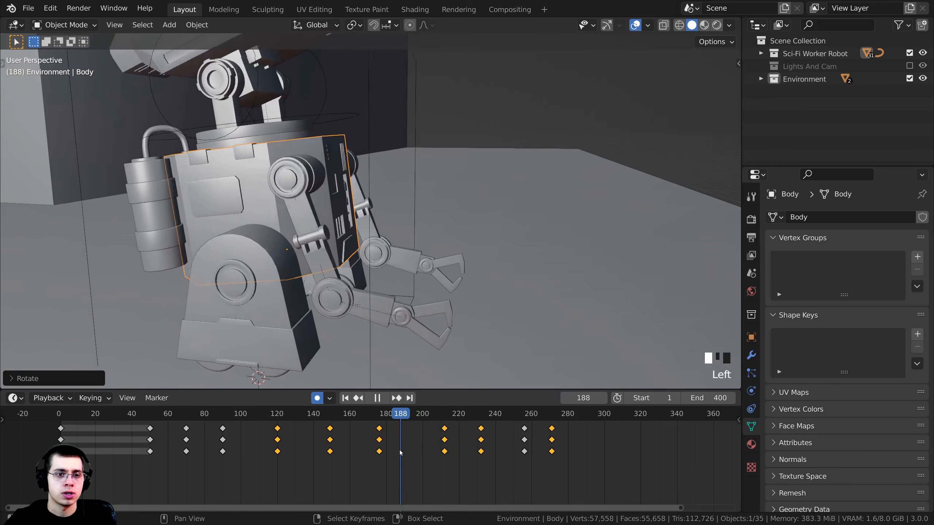
scroll(503, 333, "down", 2)
middle_click_drag(503, 333, 489, 304, "shift")
scroll(474, 405, "up", 3)
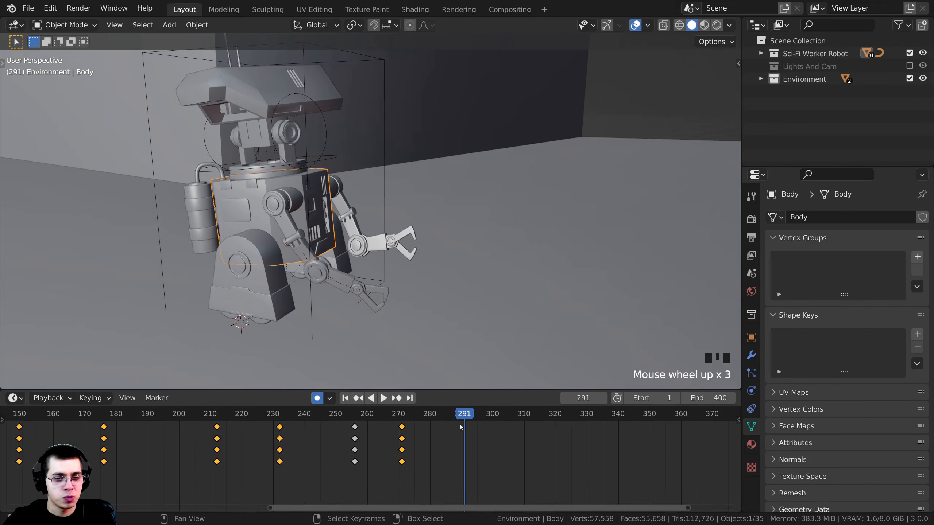
key("Left")
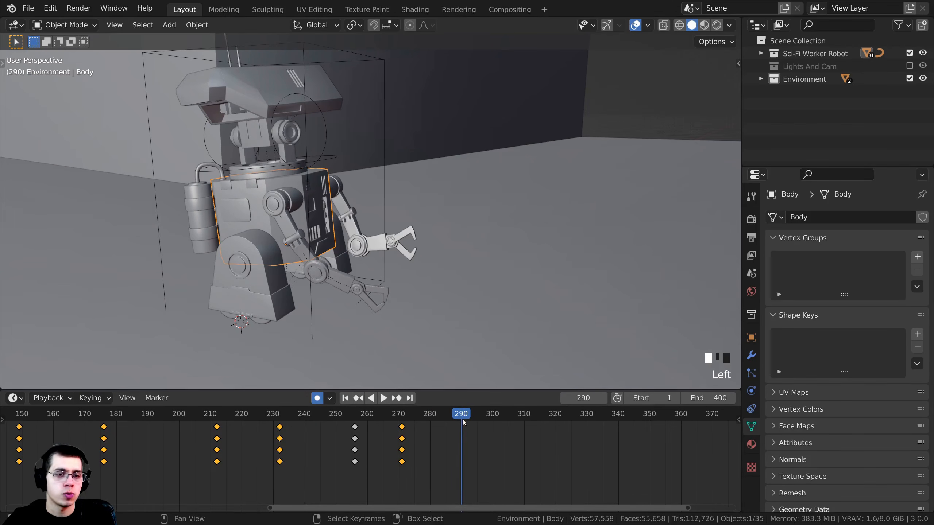
middle_click_drag(413, 281, 324, 305)
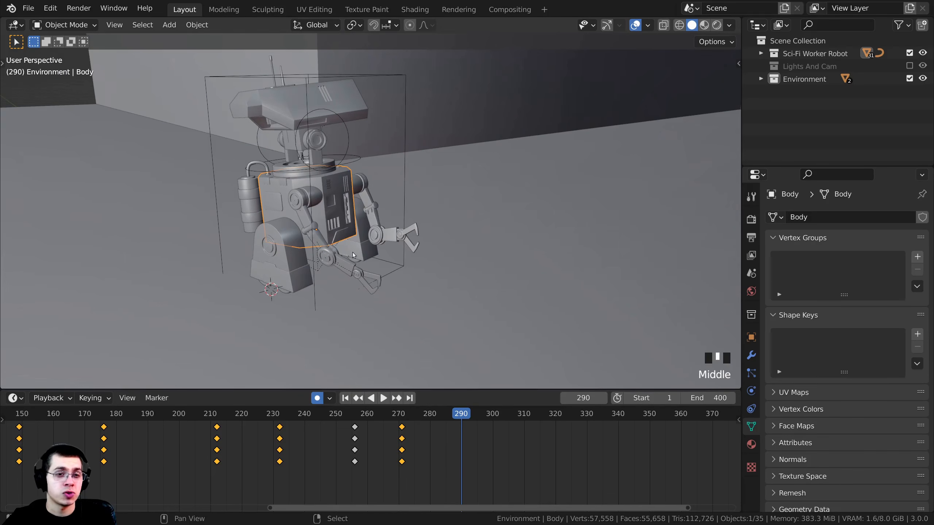
middle_click_drag(352, 252, 272, 286)
middle_click_drag(379, 241, 412, 202)
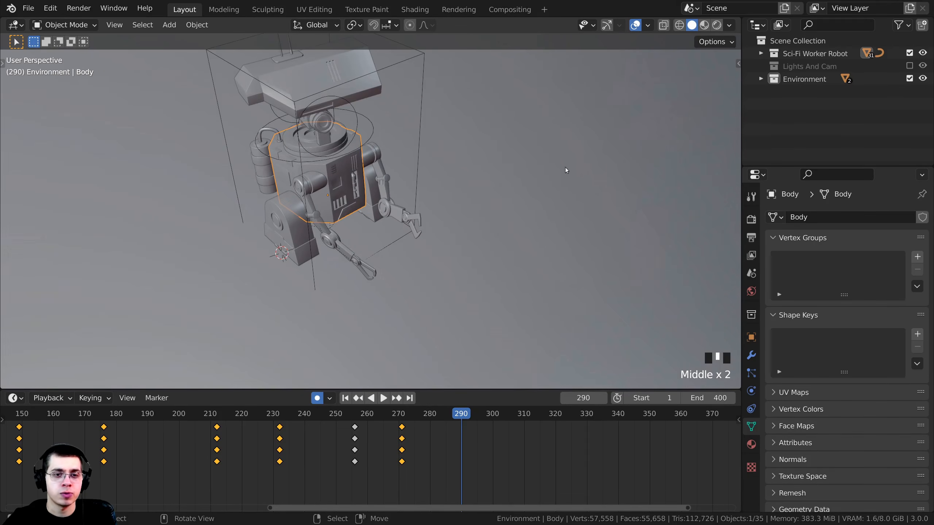
scroll(564, 167, "down", 6)
scroll(469, 453, "down", 2)
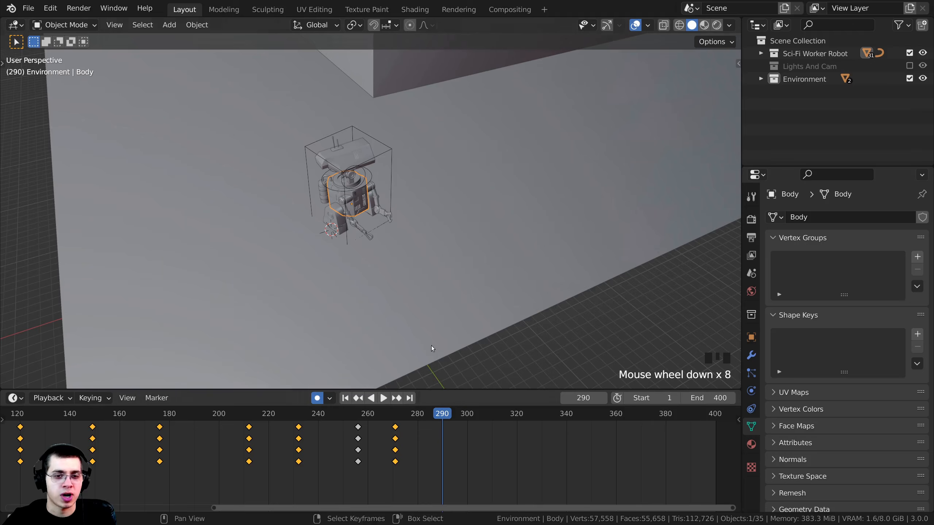
scroll(394, 180, "up", 5)
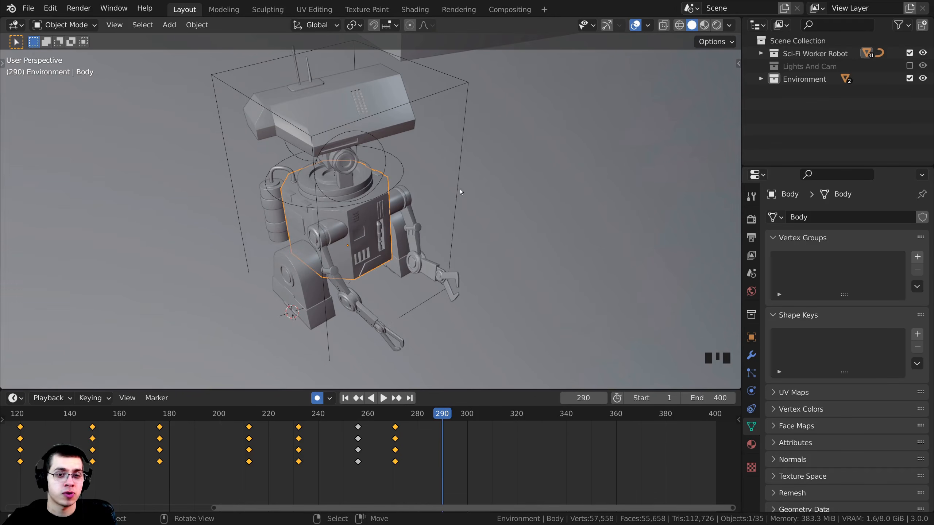
Select the Robot Main Controller box and keyframe its current rotation at frame 254
right_click(457, 184)
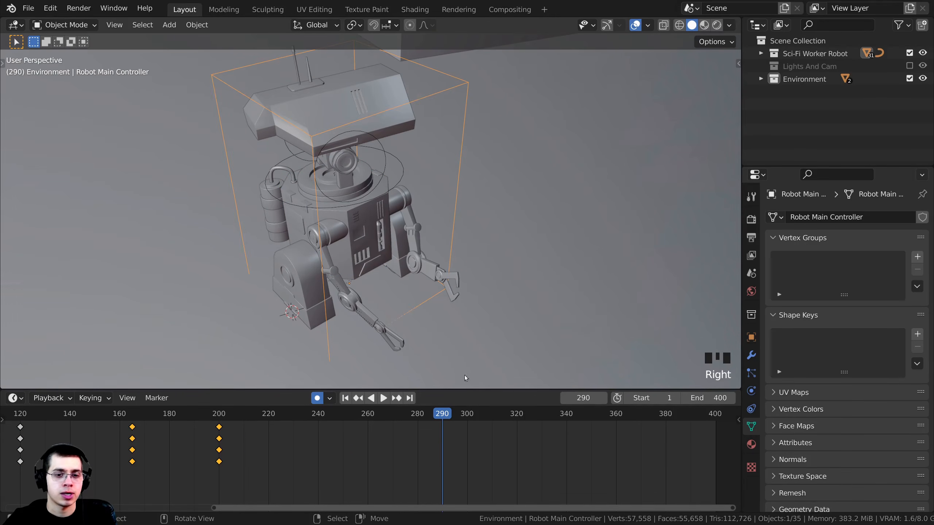
left_click_drag(358, 459, 353, 455)
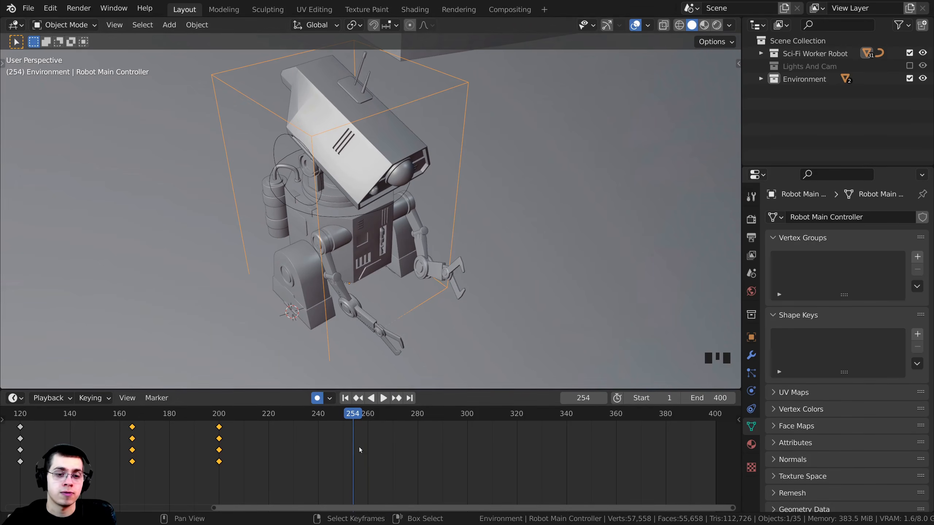
middle_click_drag(389, 300, 440, 207)
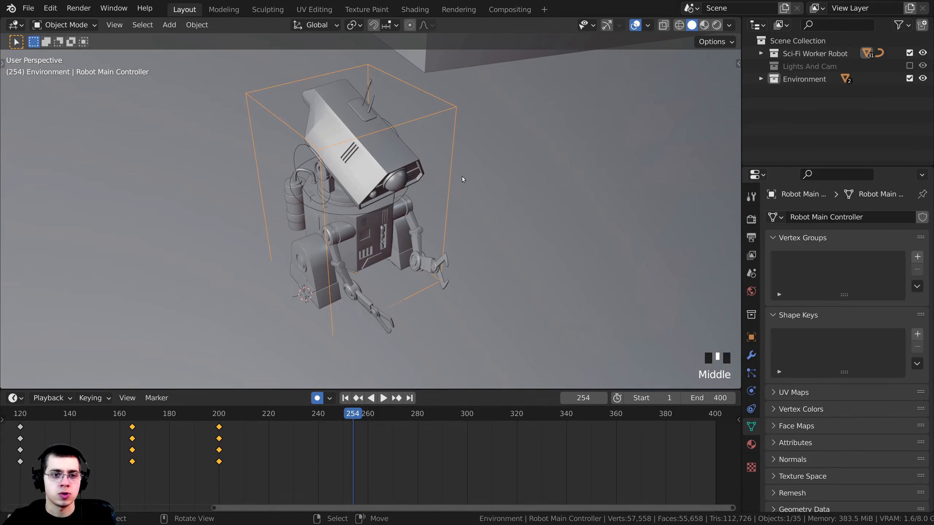
key("r")
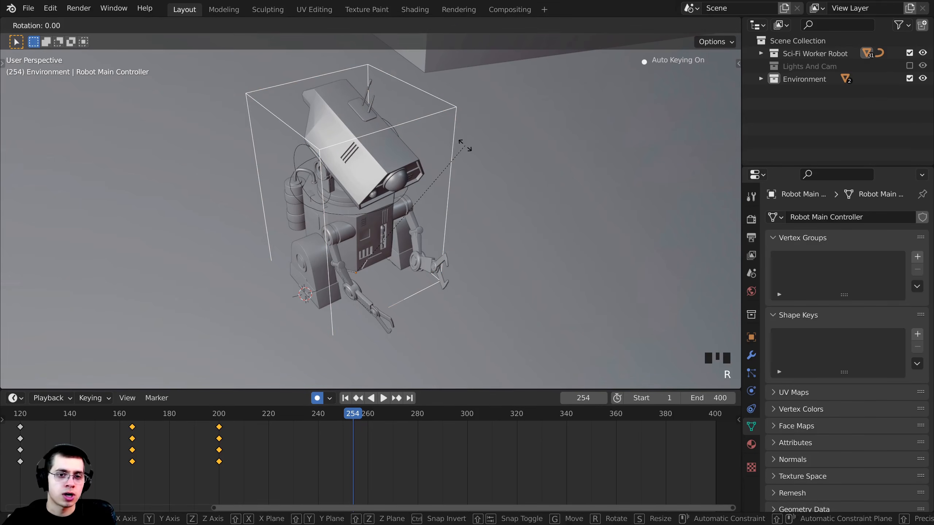
left_click(465, 146)
Keyframe the Robot Main Controller turned around the global Z axis at frame 290
middle_click_drag(361, 445, 329, 449)
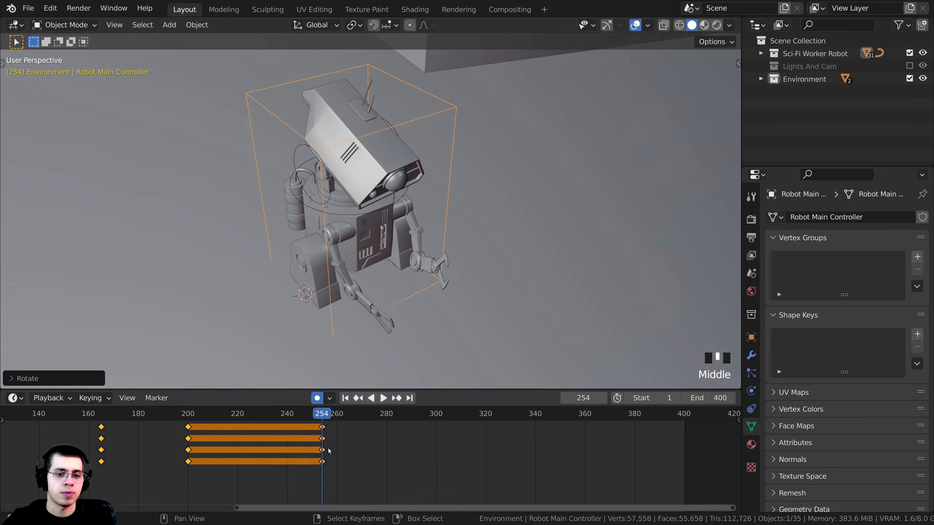
left_click_drag(383, 449, 409, 448)
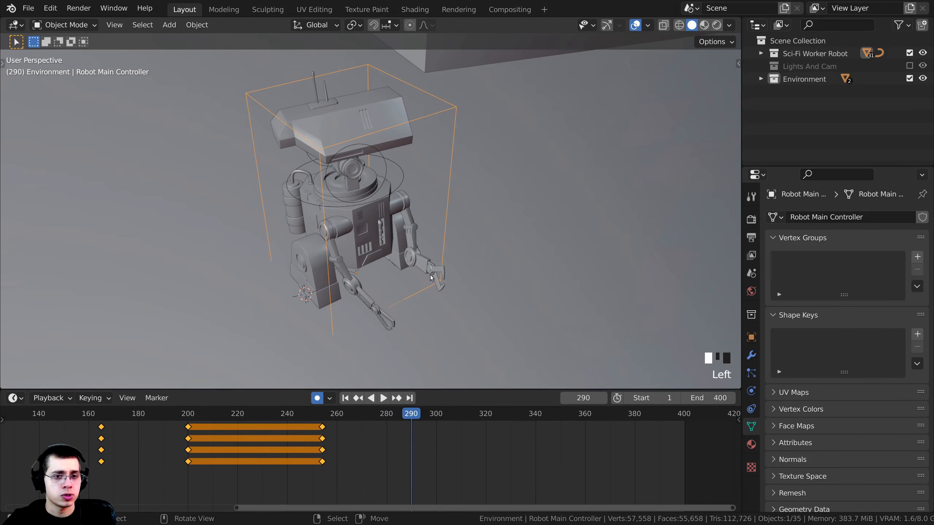
middle_click_drag(472, 287, 473, 289)
key("r")
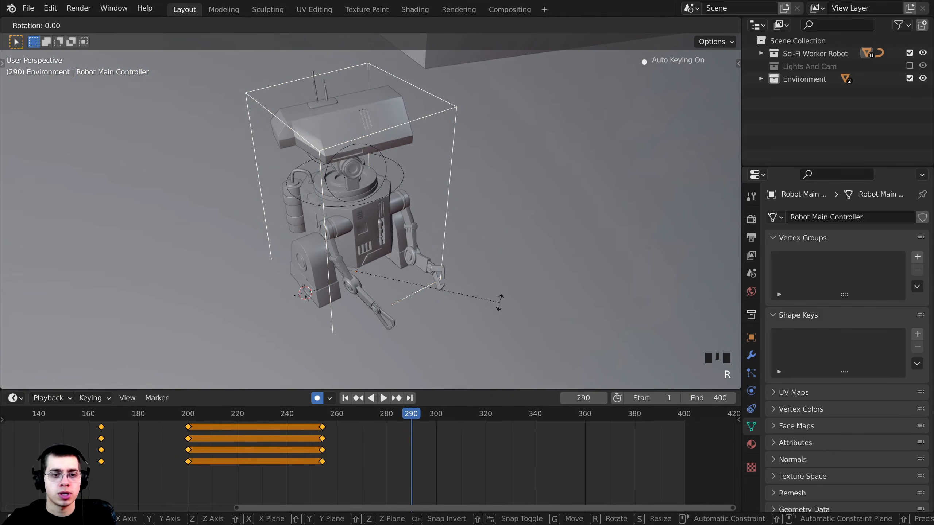
key("z")
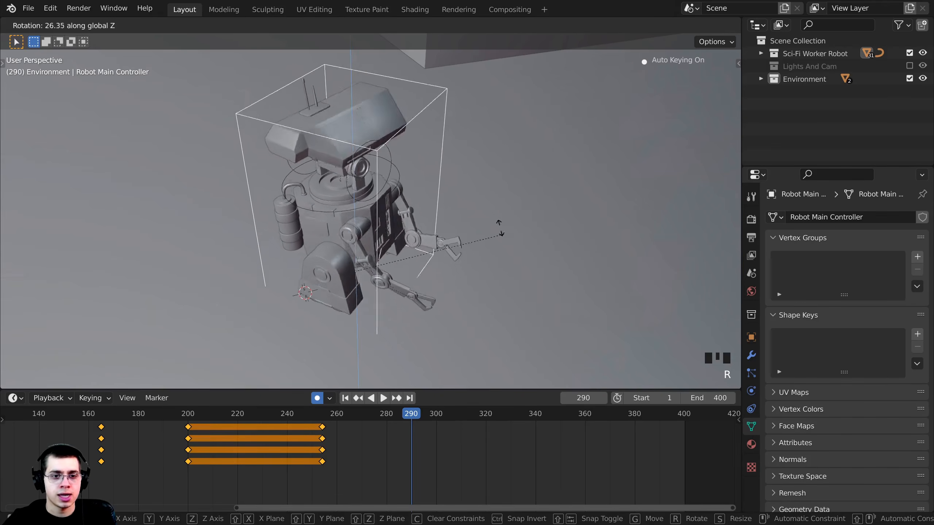
left_click(459, 114)
Delay the start of the Robot Main Controller's turn by moving its frame 254 keyframes to frame 270, and play it back
left_click_drag(344, 436, 360, 443)
scroll(335, 423, "up", 4)
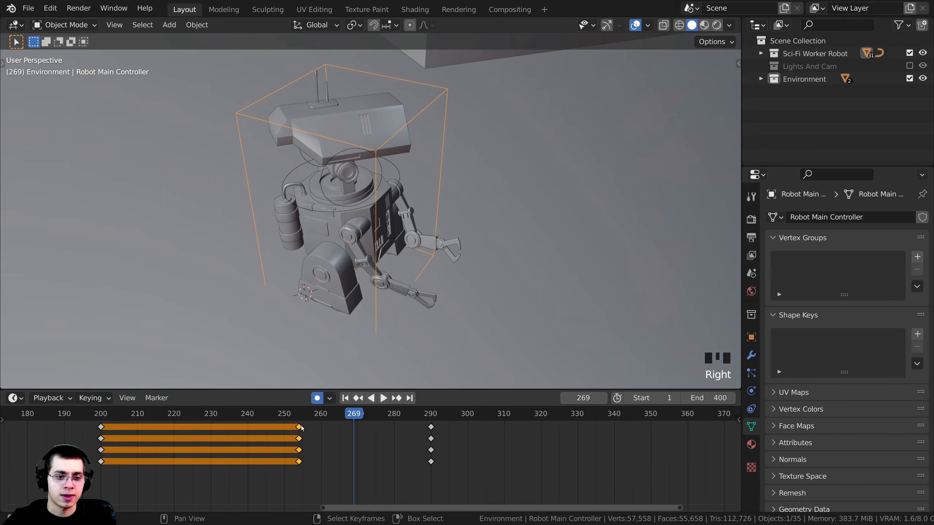
key("g")
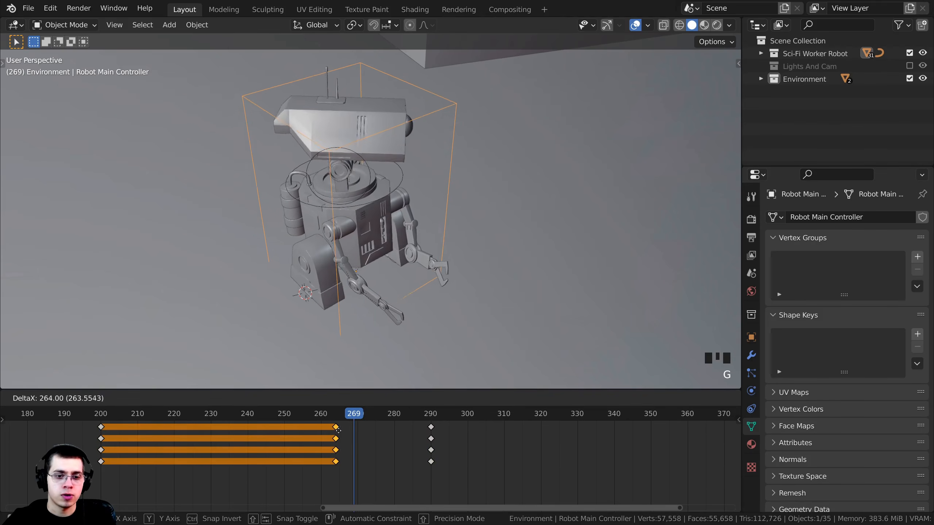
left_click(359, 435)
key("space")
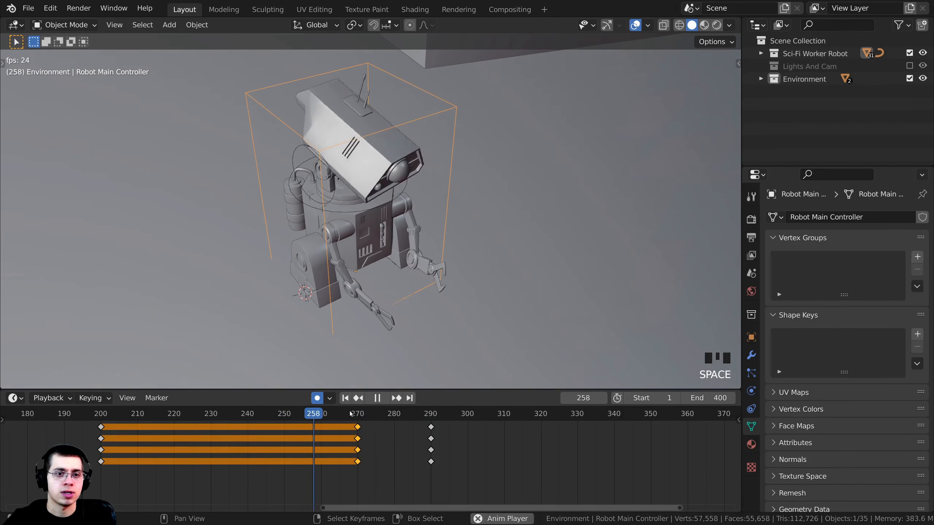
key("space")
Shift both the start and end keyframes of the controller's turn together to frames 274 and 294
left_click_drag(343, 444, 332, 442)
right_click(431, 428, "shift")
key("g")
left_click(384, 433)
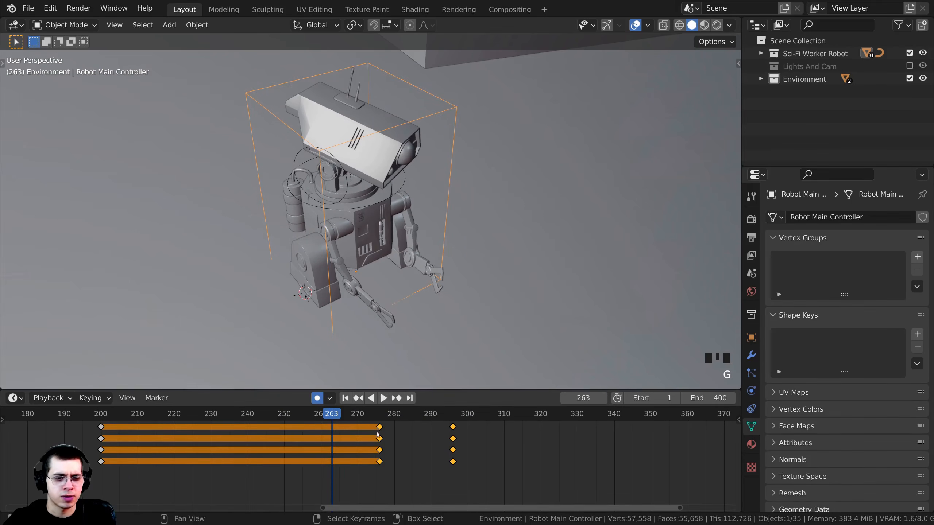
key("space")
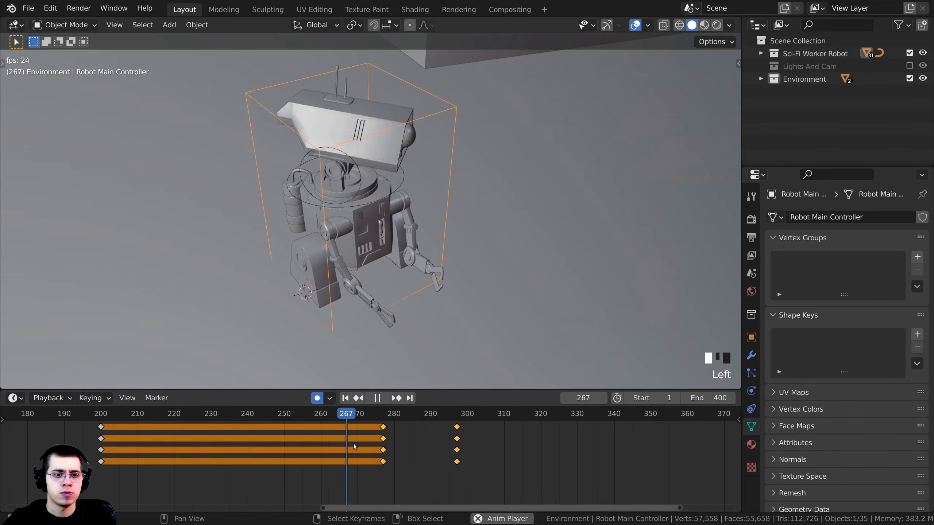
key("g")
key("Escape")
Slow the controller's turn by moving only its end keyframes to frame 301, and play it back
left_click(446, 428)
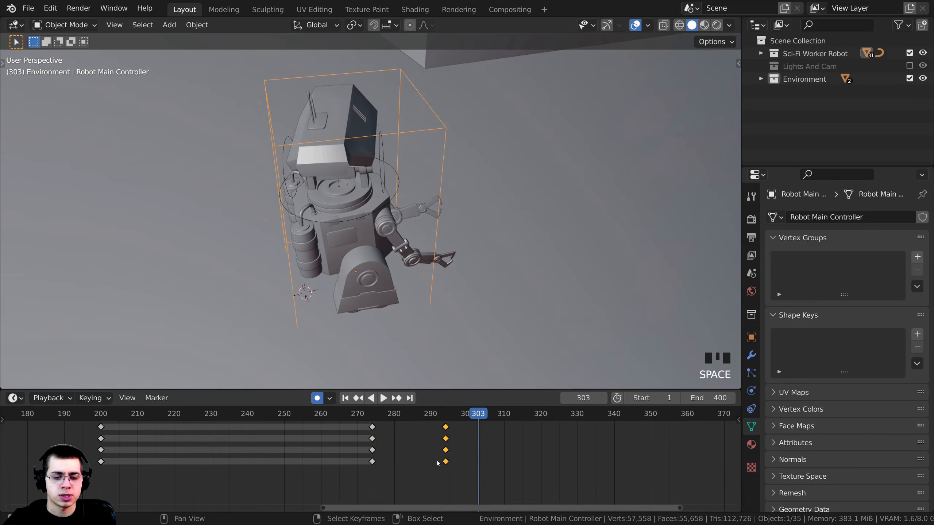
key("g")
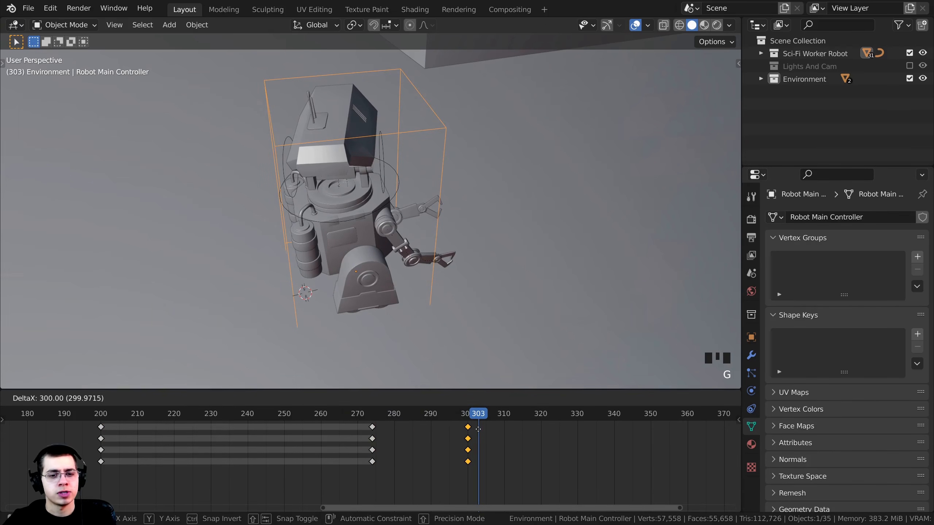
left_click(480, 430)
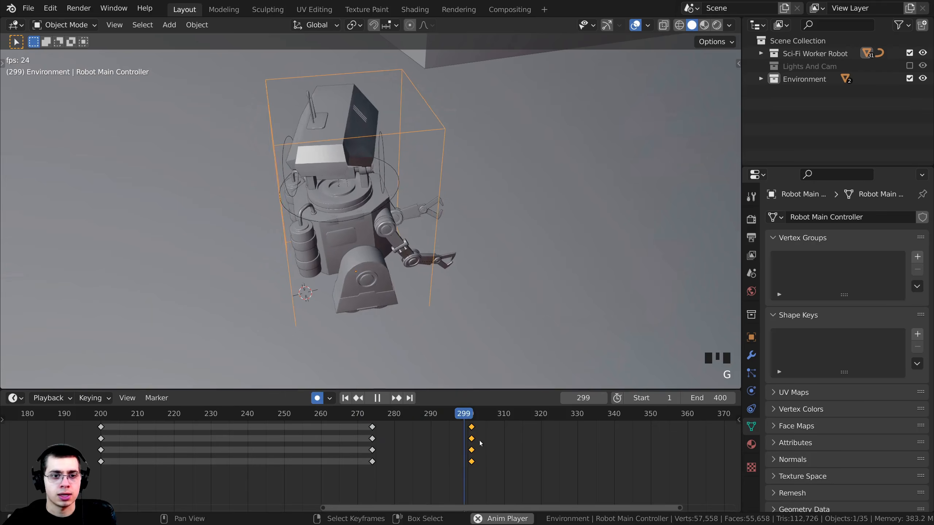
left_click(331, 414)
key("space")
mouse_move(458, 415)
left_mouse_down()
mouse_move(377, 435)
mouse_move(441, 419)
left_mouse_up()
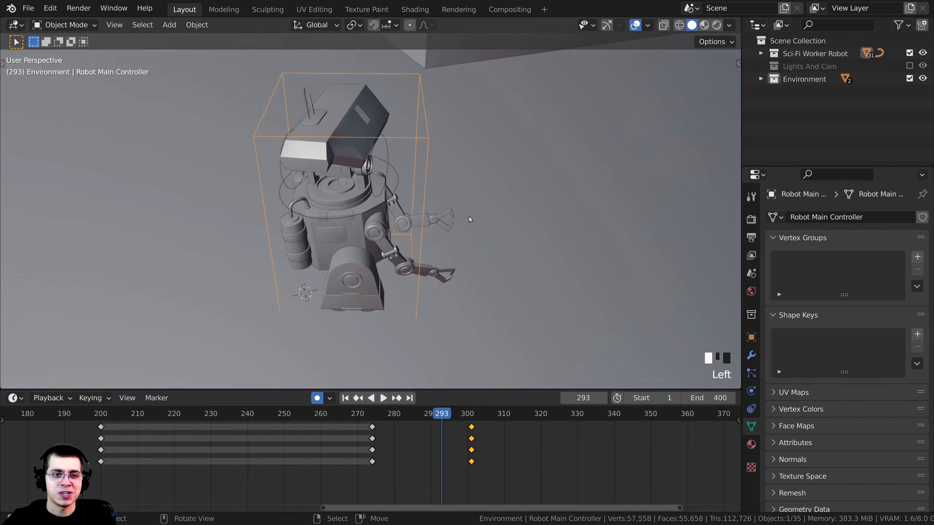
Rotate the Circle control beneath the head to turn the head and keyframe it at frame 300
middle_click_drag(469, 219, 228, 223)
middle_click_drag(227, 222, 223, 223, "shift")
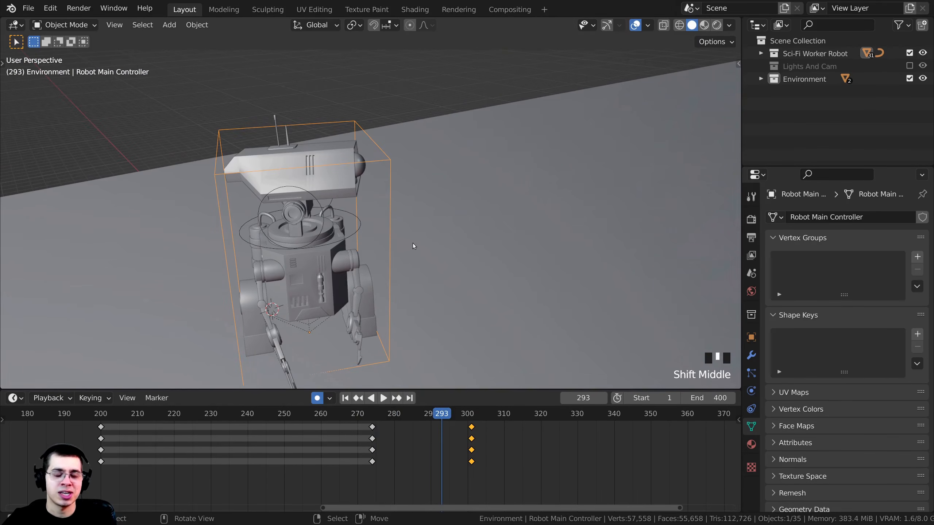
middle_click_drag(437, 212, 387, 200)
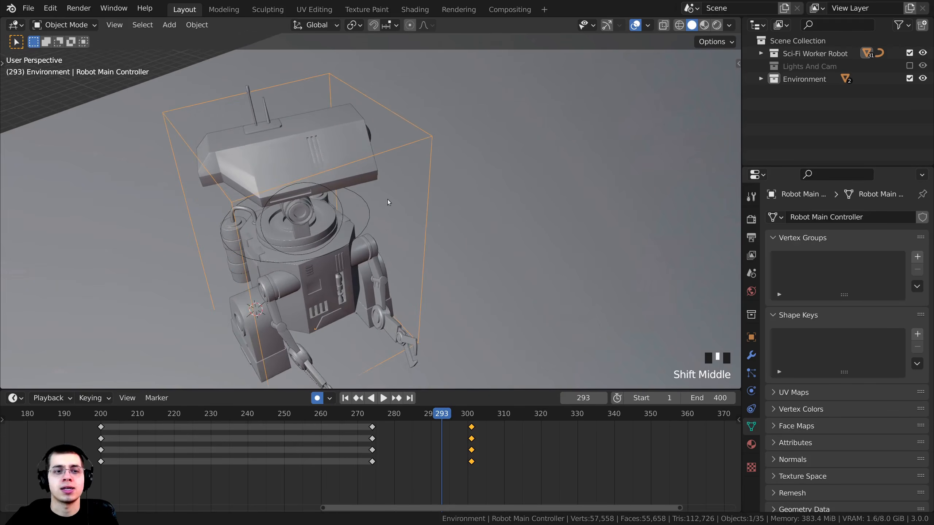
middle_click_drag(313, 201, 342, 196)
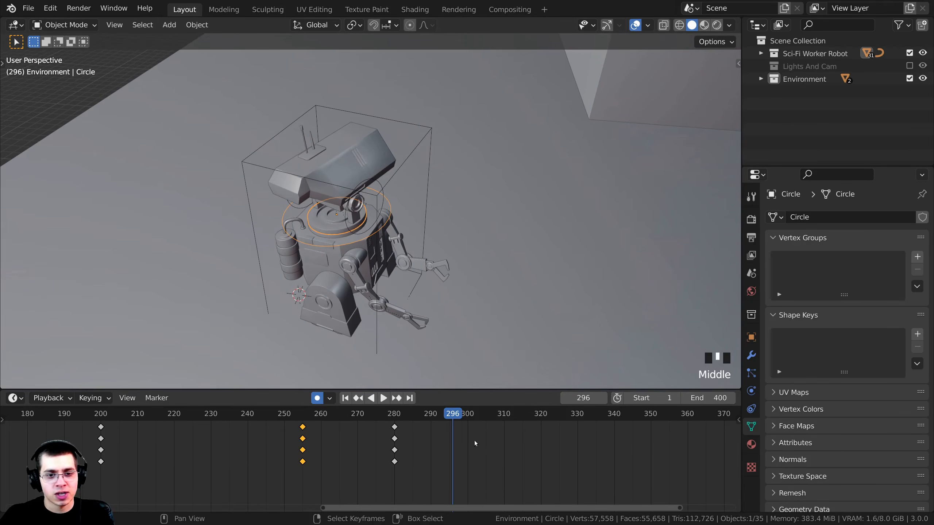
mouse_move(461, 415)
left_mouse_down()
mouse_move(446, 442)
mouse_move(459, 424)
left_mouse_up()
middle_click_drag(466, 302, 403, 239)
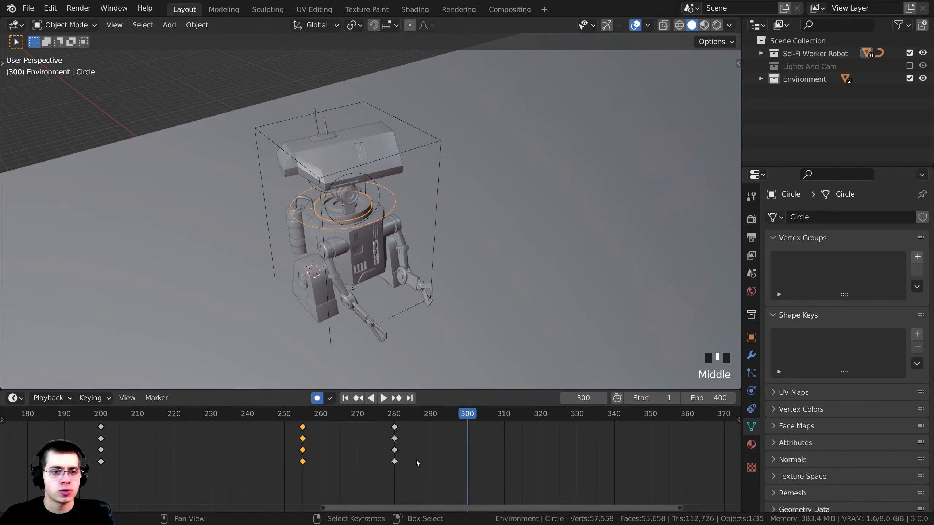
left_click_drag(416, 460, 467, 449)
key("r")
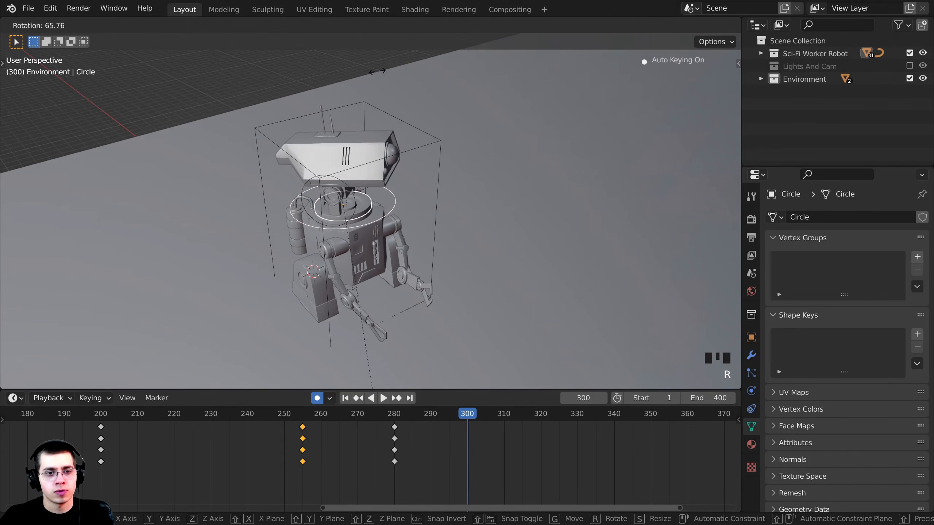
left_click(562, 132)
key("r")
left_click(461, 277)
Select the Neck Rotate control and rotate it slightly to level the head at frame 300
middle_click_drag(462, 276, 501, 119)
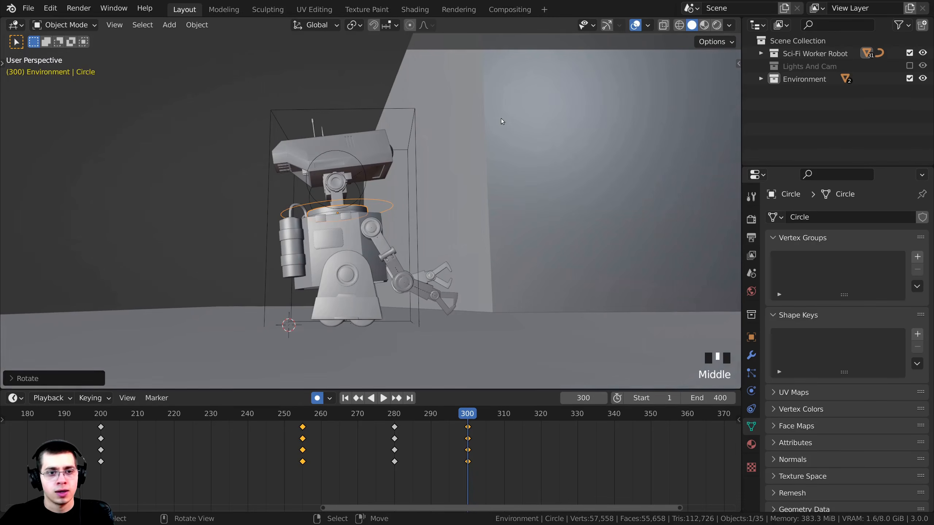
left_click(359, 156)
scroll(419, 156, "up", 3)
key("r")
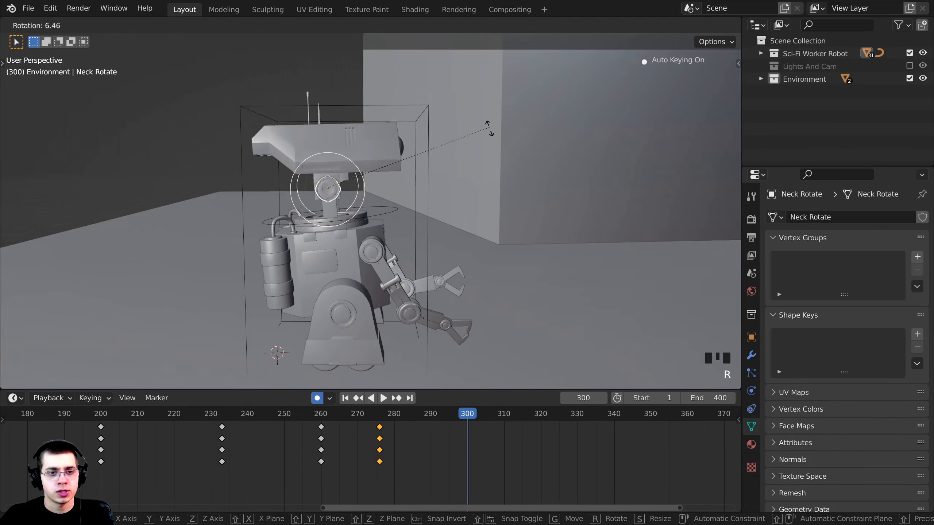
left_click(491, 135)
Reselect the Circle control, refine the head's turn at frame 300, and play back the motion from frame 233
left_click(391, 210)
middle_click_drag(391, 211, 457, 200)
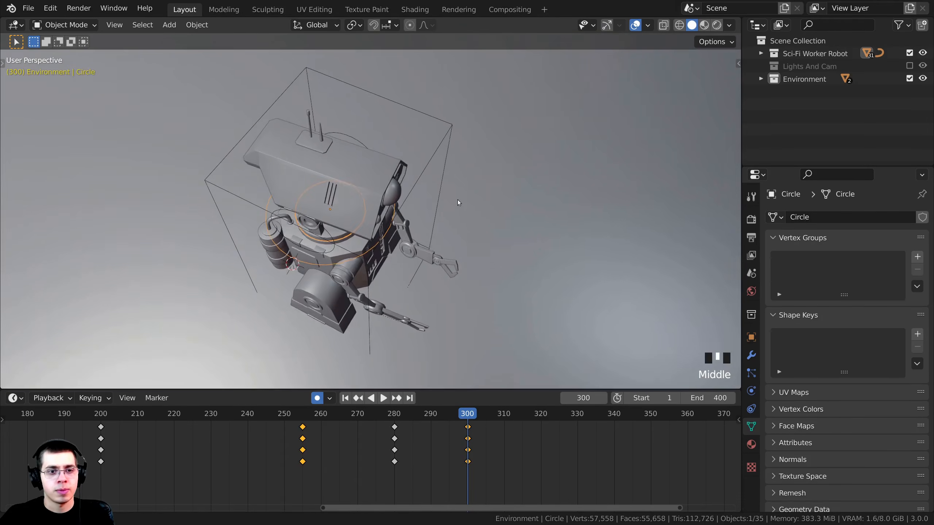
key("r")
left_click(456, 205)
left_click_drag(468, 415, 222, 414)
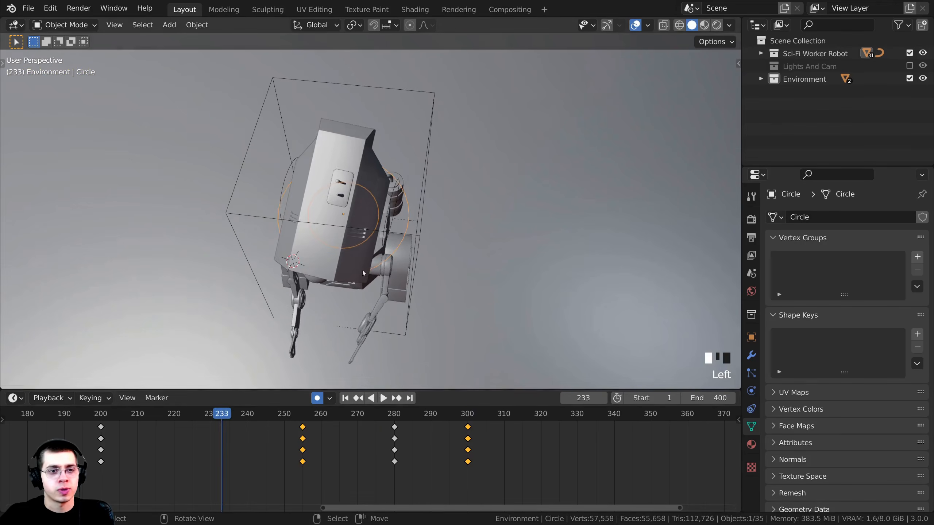
key("space")
middle_click_drag(503, 175, 452, 143)
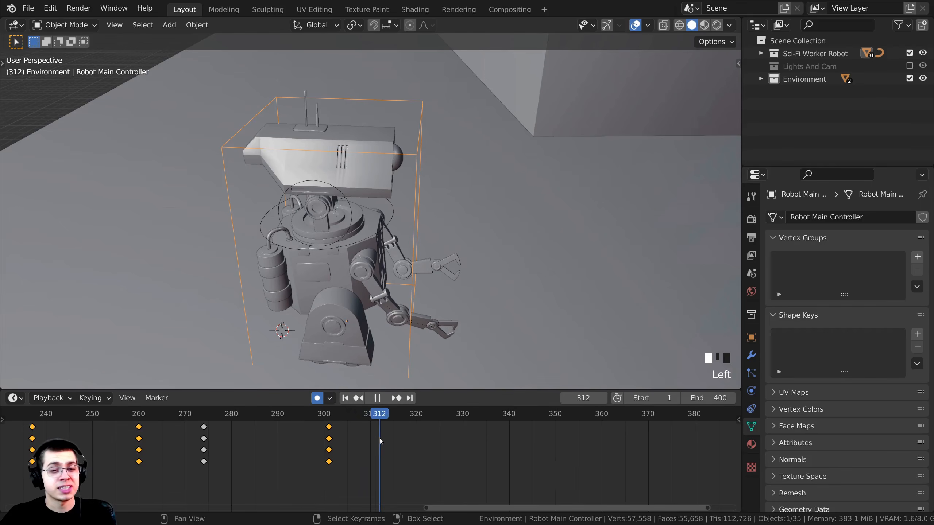
Move the Robot Main Controller forward about 5.7 m along the global X axis at frame 320
left_click_drag(411, 441, 417, 440)
middle_click_drag(477, 176, 471, 153, "shift")
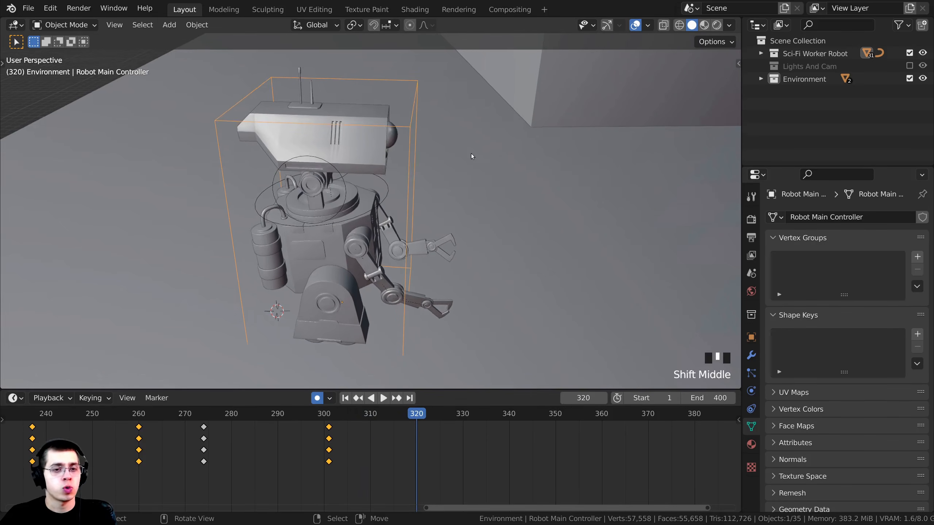
scroll(482, 268, "down", 2)
middle_click_drag(364, 310, 410, 265)
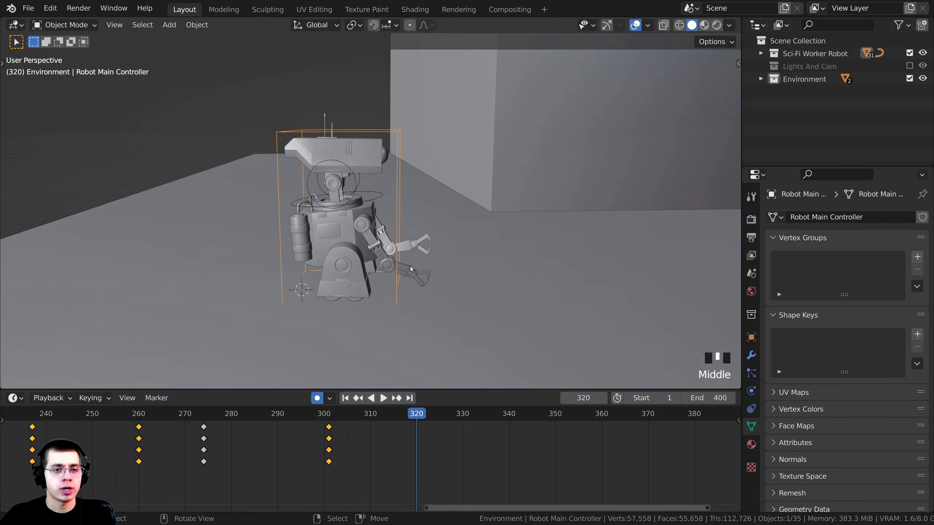
middle_click_drag(456, 243, 441, 231, "shift")
scroll(392, 235, "down", 1)
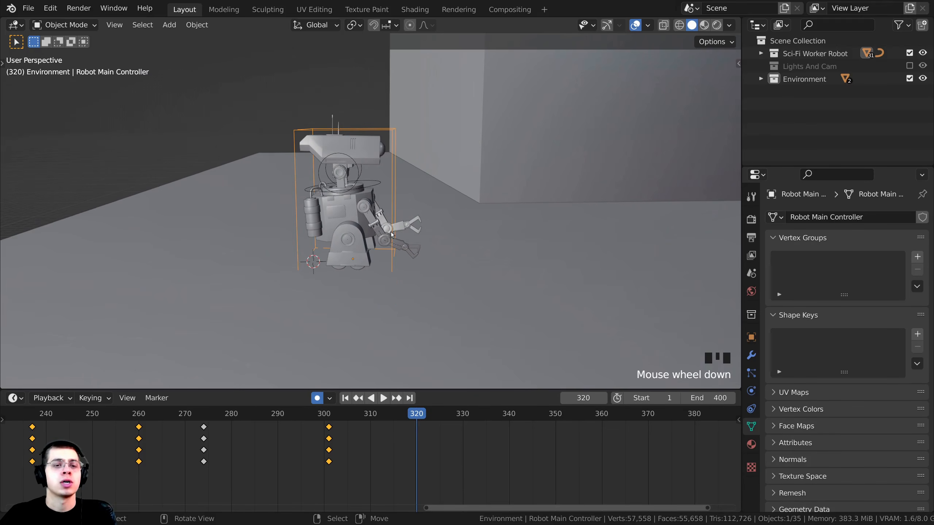
key("g")
key("y")
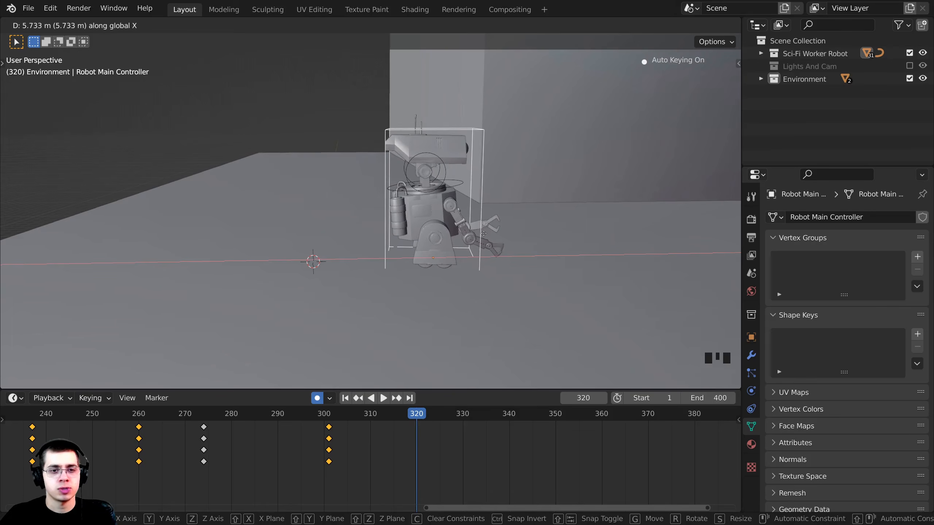
left_click(485, 233)
Select the Body, keyframe it leaning forward at frame 325, and play back the motion
left_click_drag(419, 450, 393, 437)
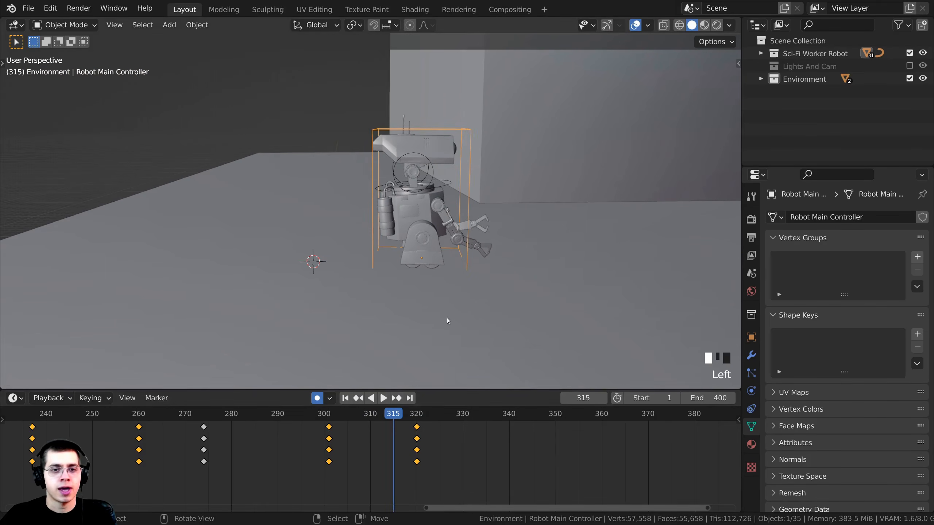
scroll(439, 184, "up", 2)
left_click(320, 242)
middle_click_drag(320, 242, 381, 231, "shift")
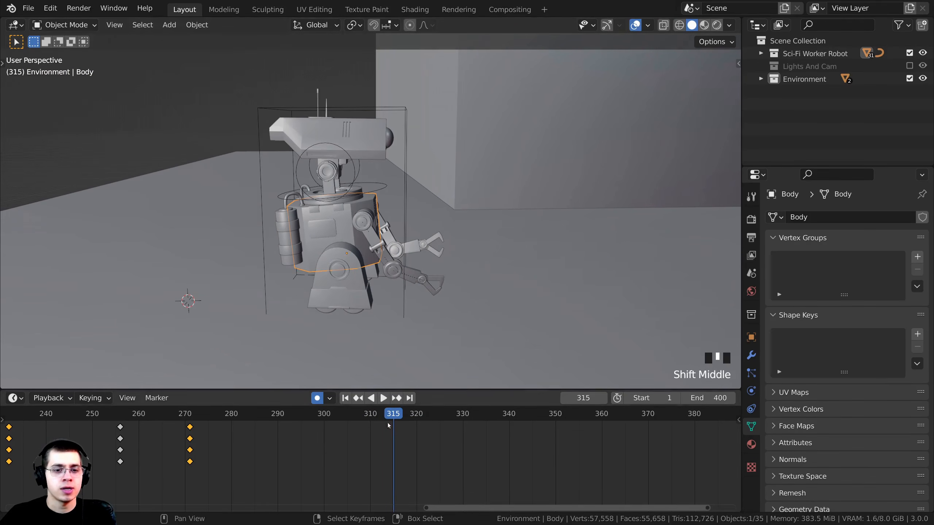
left_click_drag(387, 422, 241, 436)
key("r")
left_click(596, 251)
key("space")
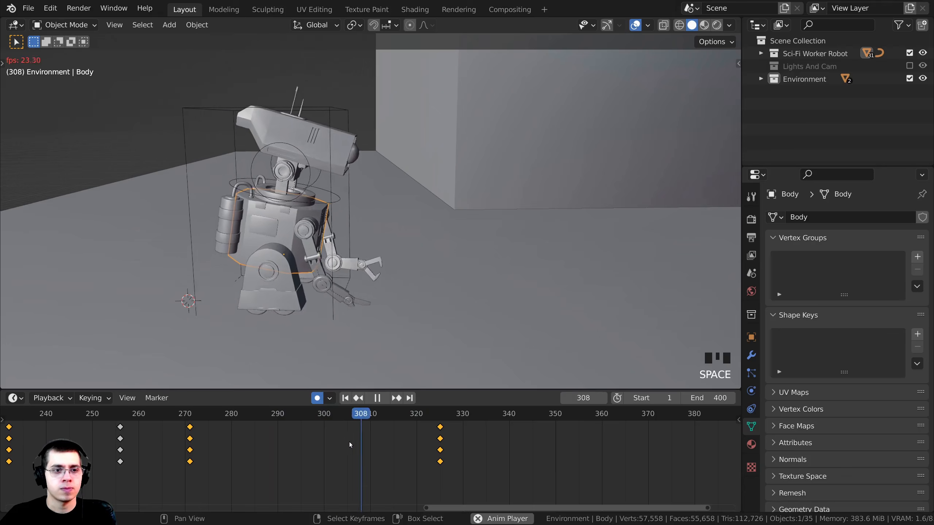
Rotate the Body backward about 7° at frame 296 and play back the lean from around frame 271
left_click(376, 397)
key("r")
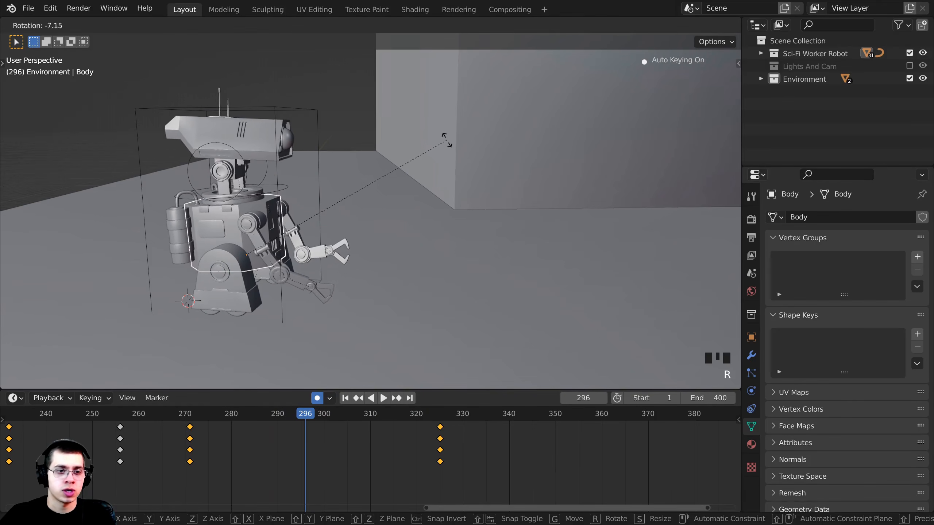
left_click(444, 140)
left_click_drag(321, 444, 194, 446)
key("space")
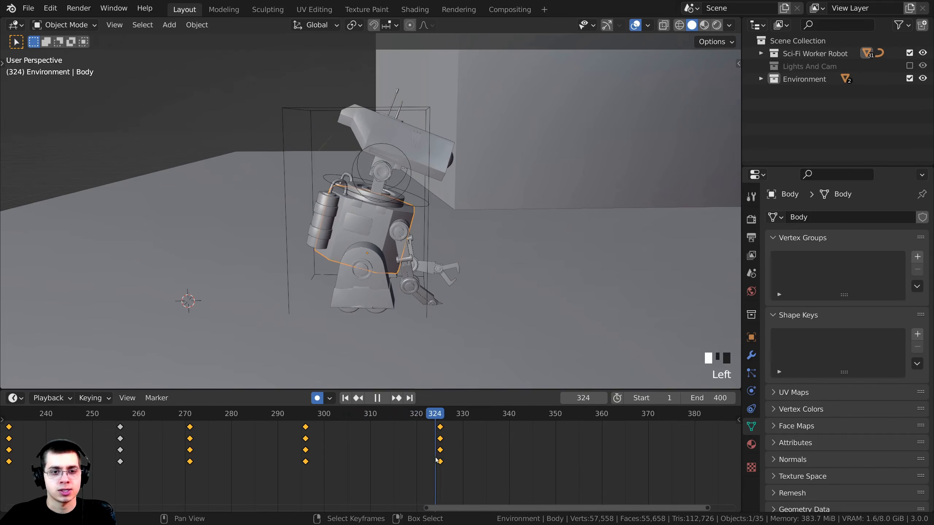
scroll(419, 448, "down", 4)
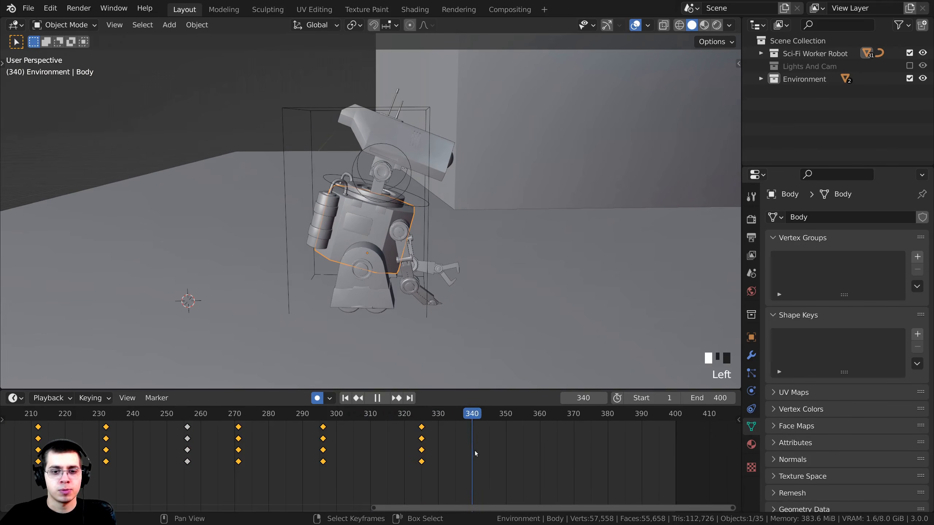
key("space")
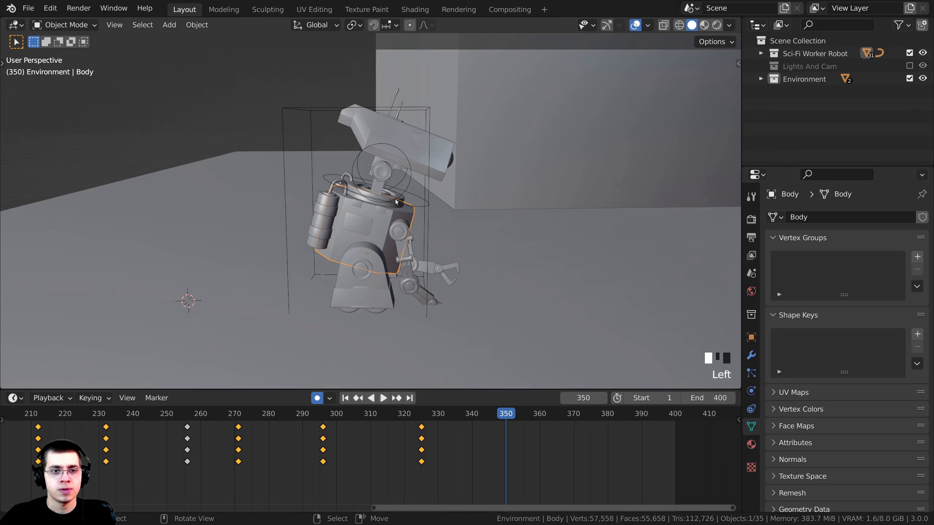
Move the Robot Main Controller about 28 m along the global X axis at frame 350 and play back the drive
left_click(291, 107)
scroll(355, 222, "down", 4)
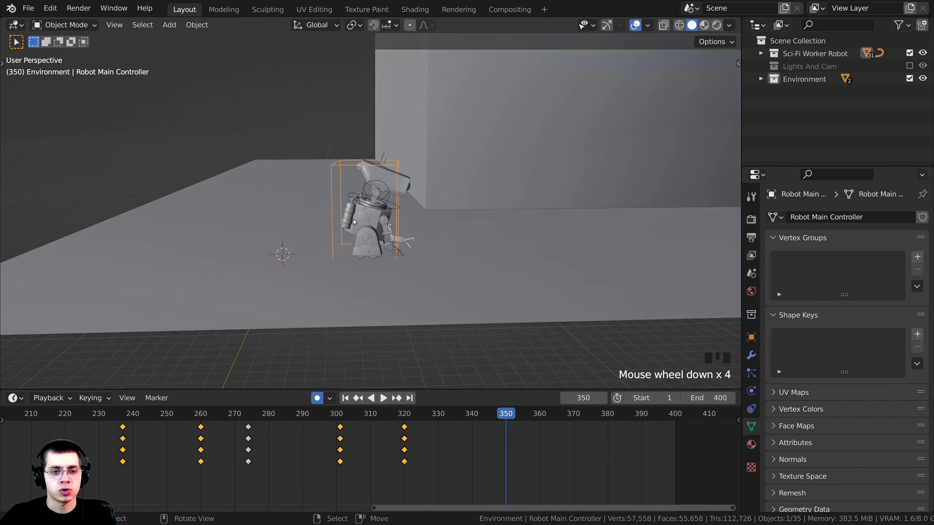
key("g")
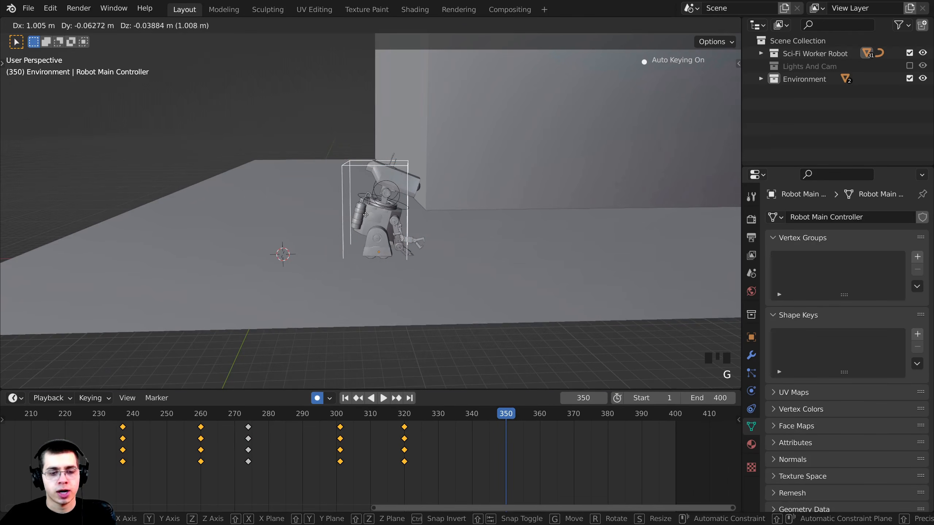
key("x")
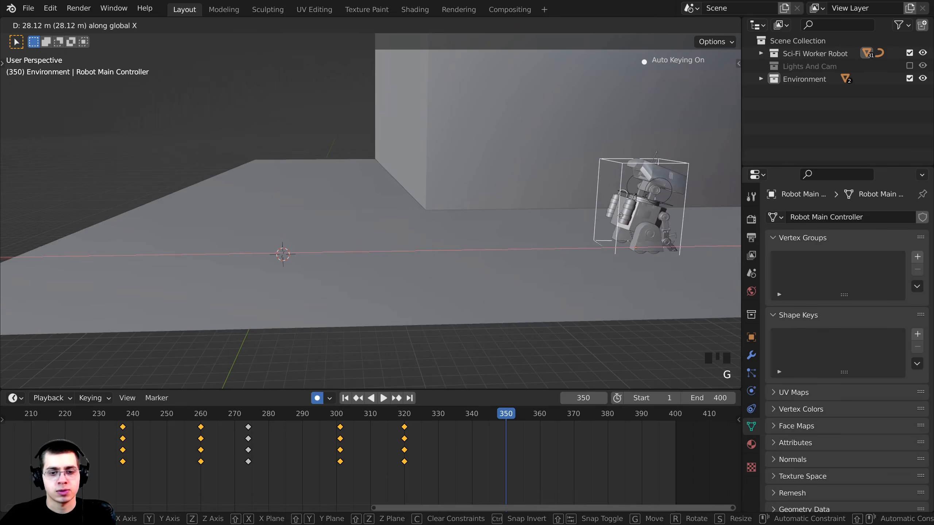
left_click(629, 216)
left_click(400, 435)
key("space")
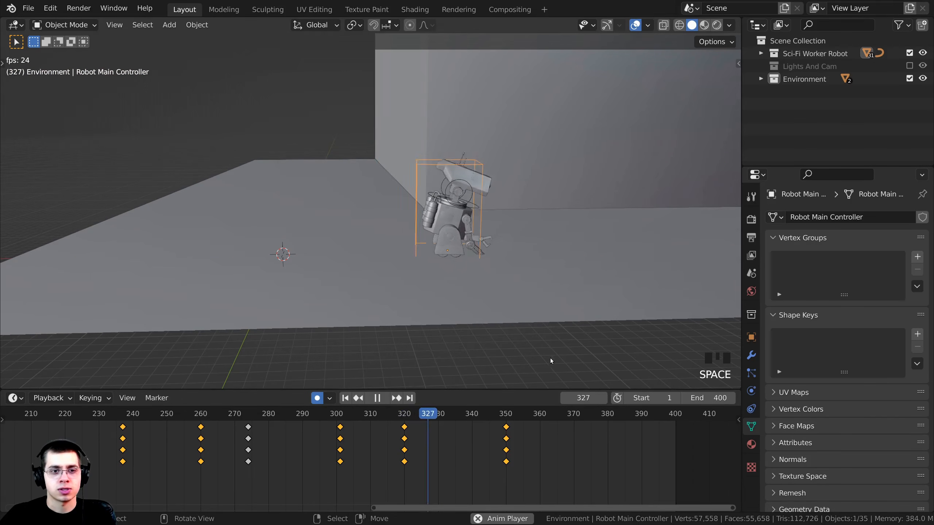
key("space")
left_click_drag(479, 445, 380, 450)
key("space")
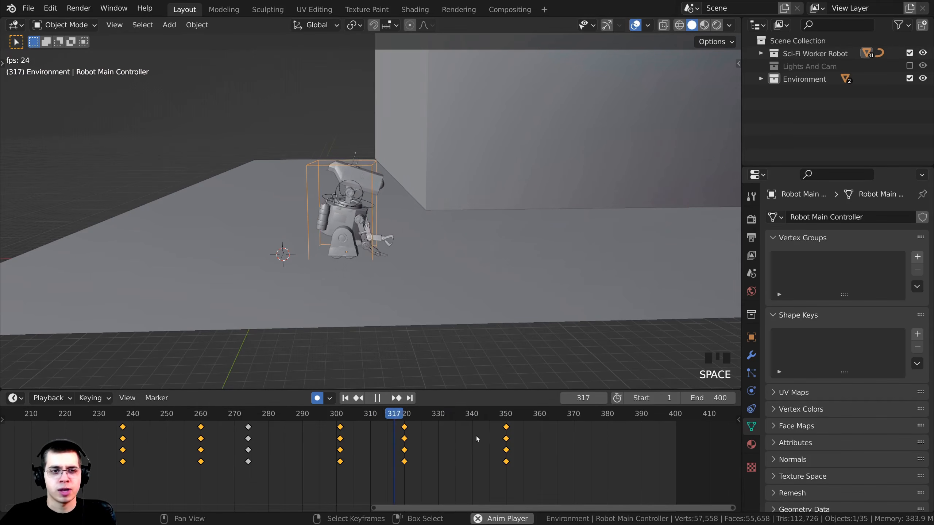
key("space")
Retime the Robot Main Controller's last keyframe to frame 370 while the drive plays back
key("g")
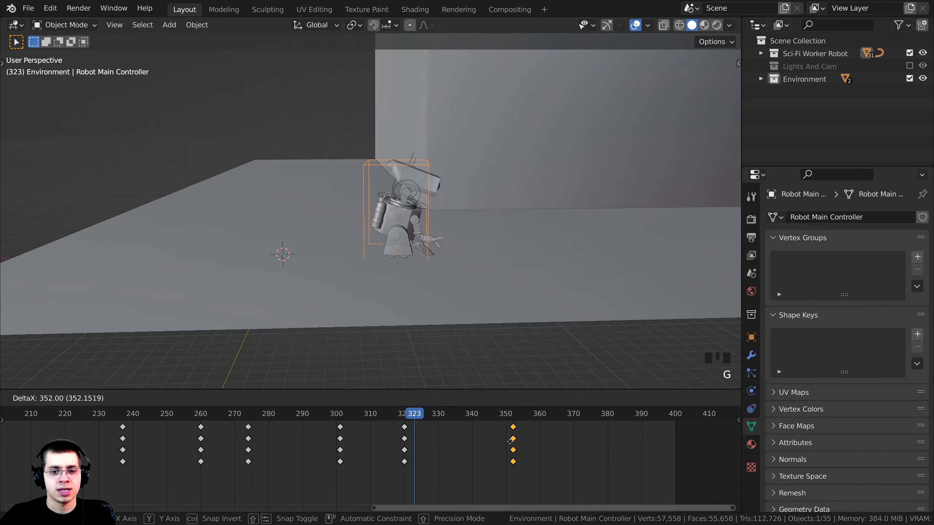
left_click(600, 448)
key("space")
key("g")
left_click(616, 450)
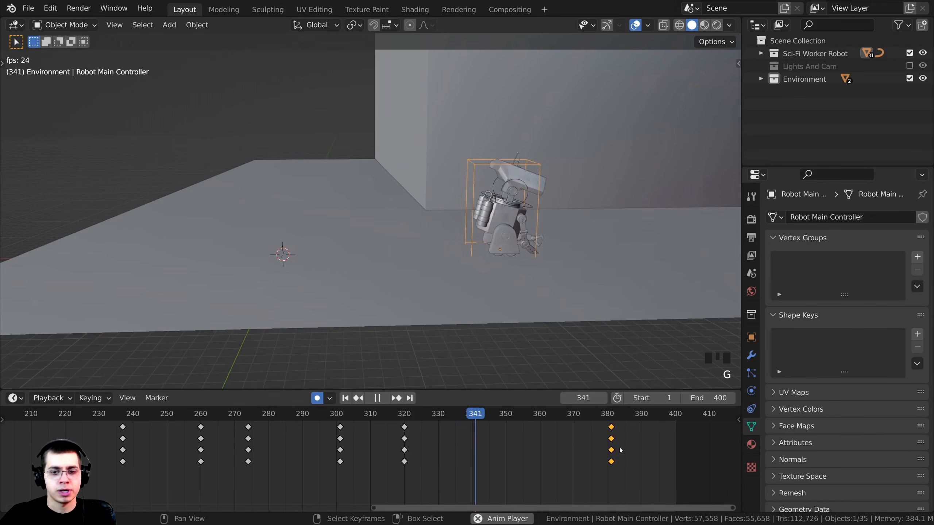
key("g")
left_click(465, 453)
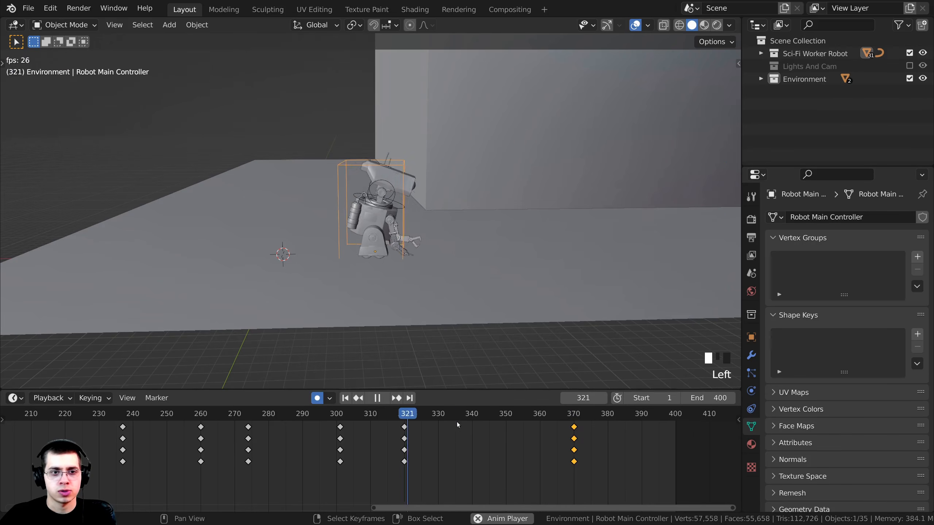
Shift the Robot Main Controller's last keyframe to frame 372 and play back the drive from around frame 299
key("g")
left_click(419, 431)
left_click(387, 436)
key("g")
left_click(472, 441)
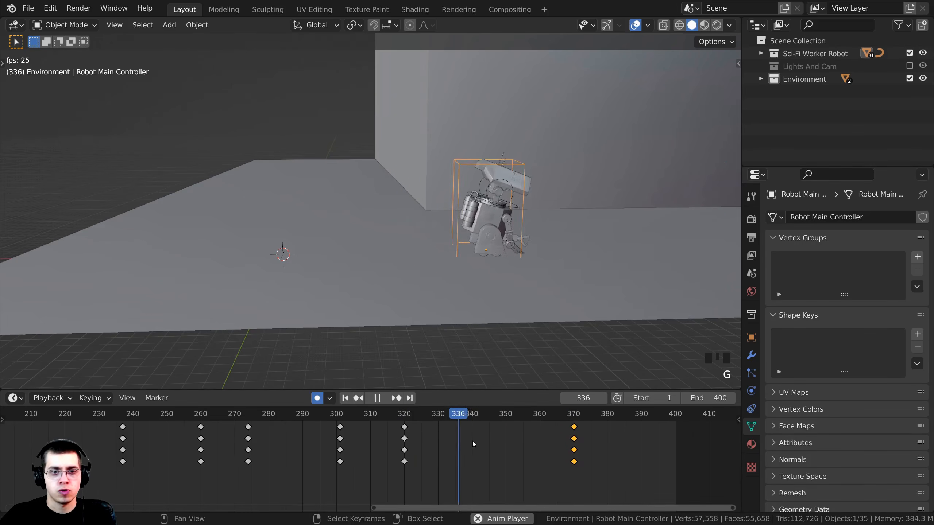
left_click(374, 442)
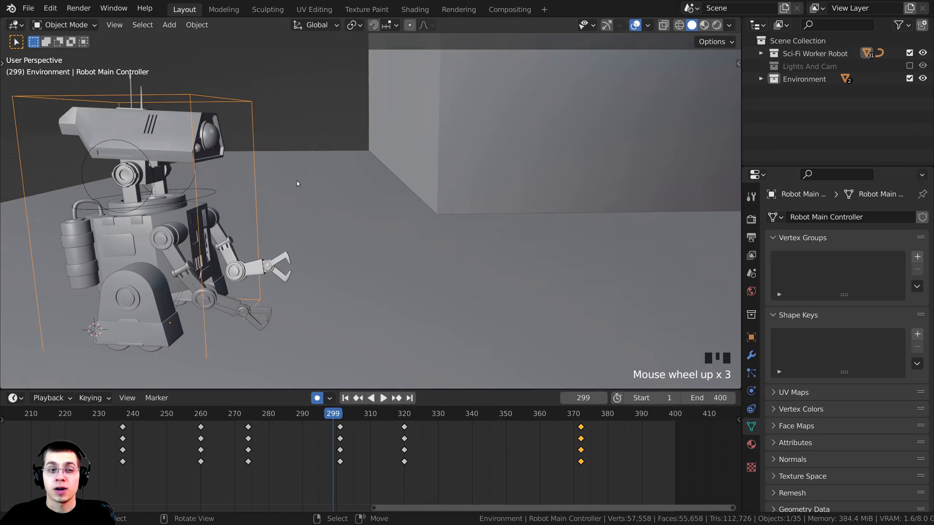
key("space")
key("space")
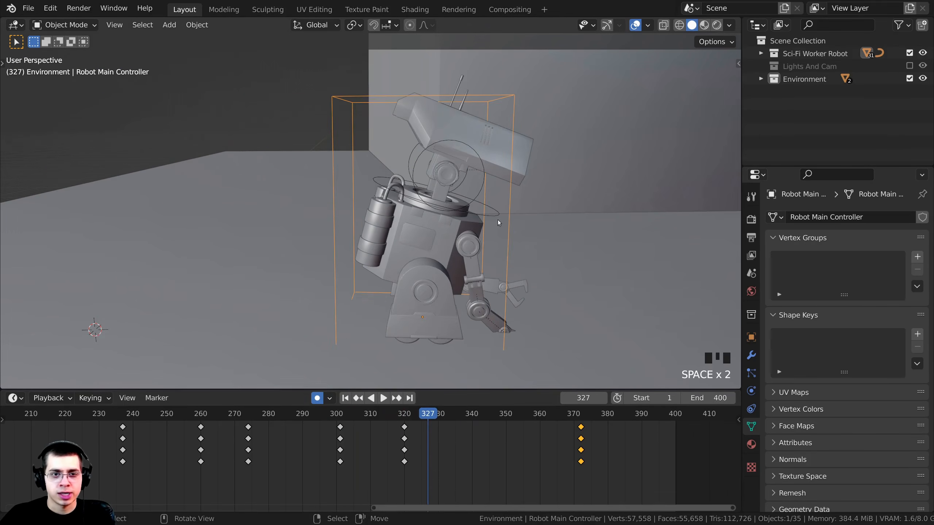
Select Neck Rotate and keyframe the head tilted farther down at frame 319
middle_click_drag(498, 219, 473, 162, "shift")
scroll(479, 290, "up", 1)
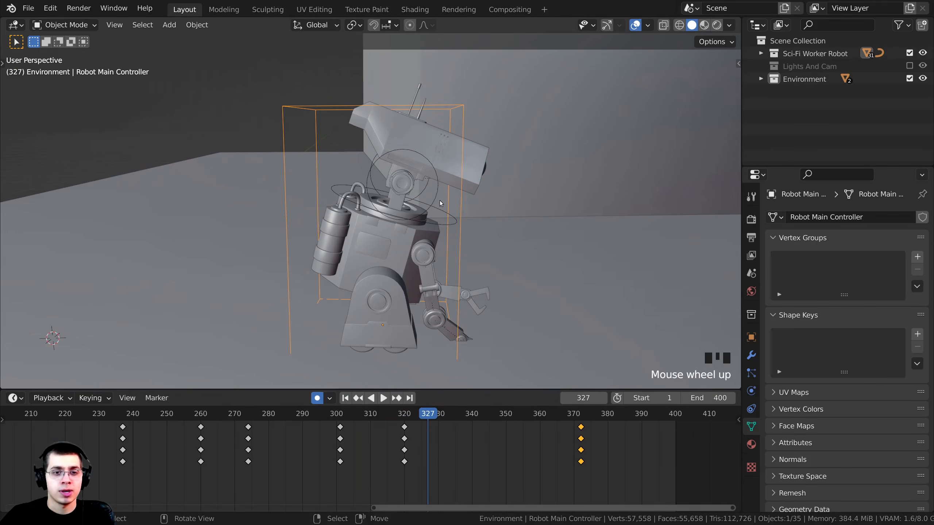
right_click(421, 179)
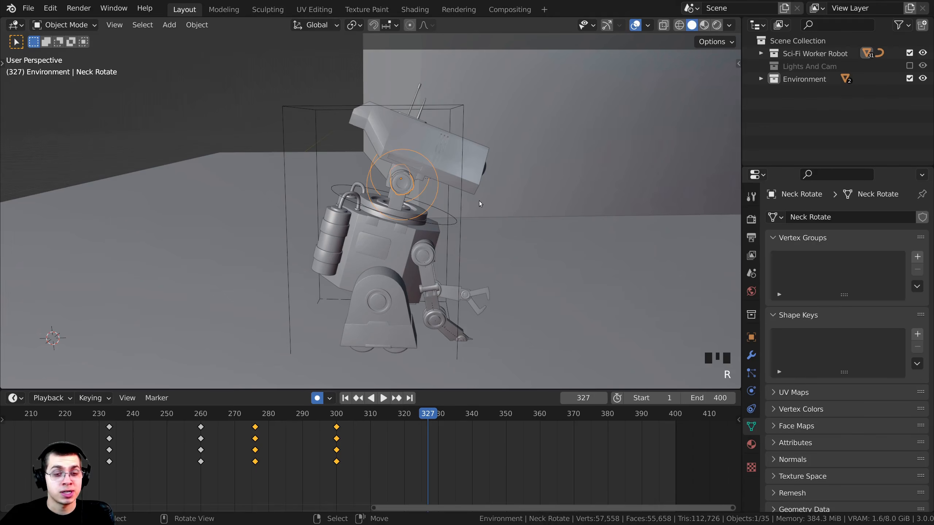
key("r")
right_click(508, 186)
left_click_drag(341, 445, 455, 471)
key("r")
left_click(436, 257)
Rotate Neck Rotate at frame 335 to raise the head to nearly level, and play back the head motion
middle_click_drag(523, 365, 508, 290, "shift")
key("r")
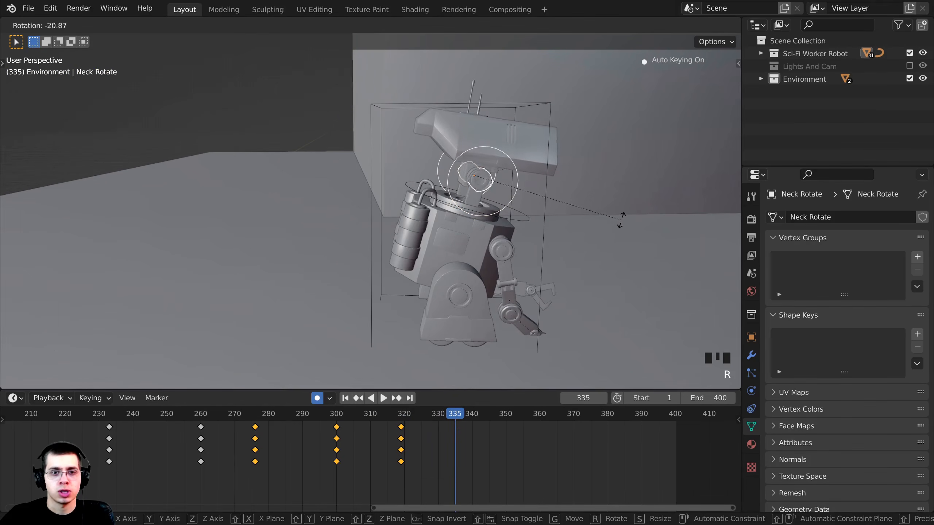
left_click(629, 193)
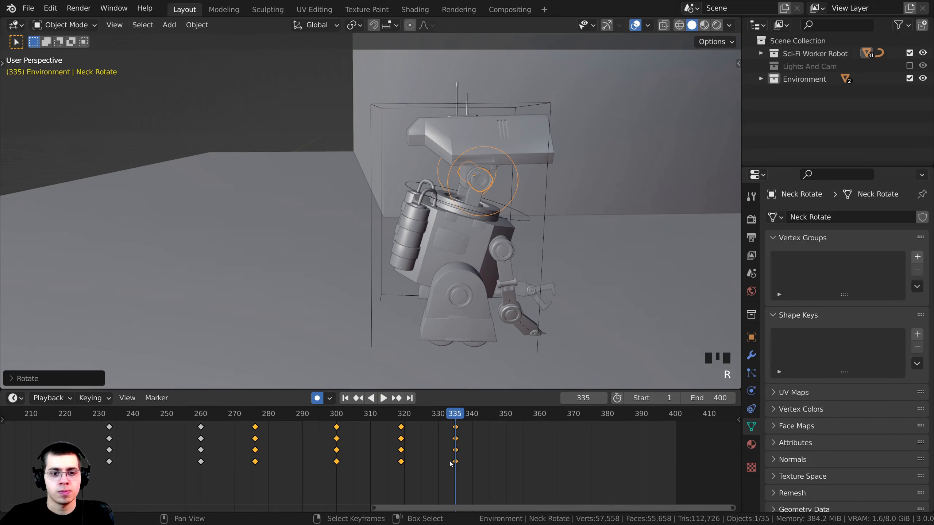
key("space")
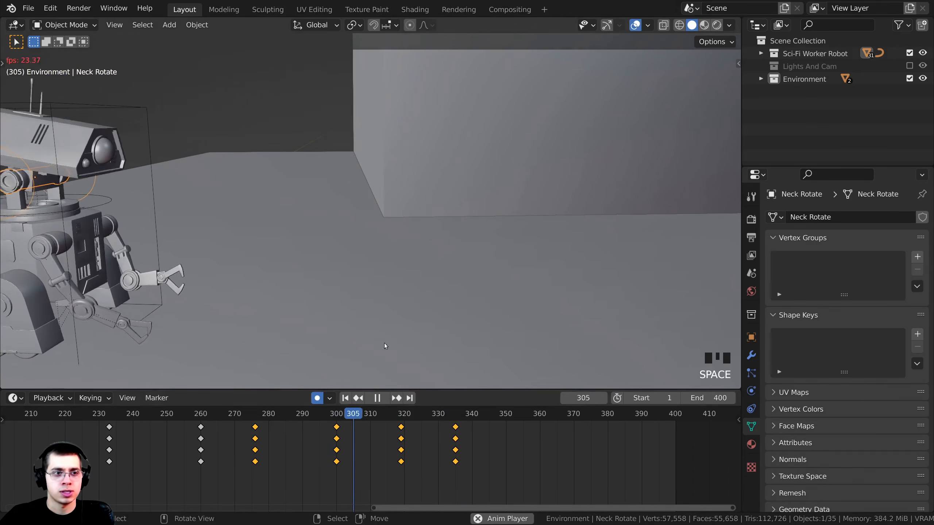
left_click(434, 460)
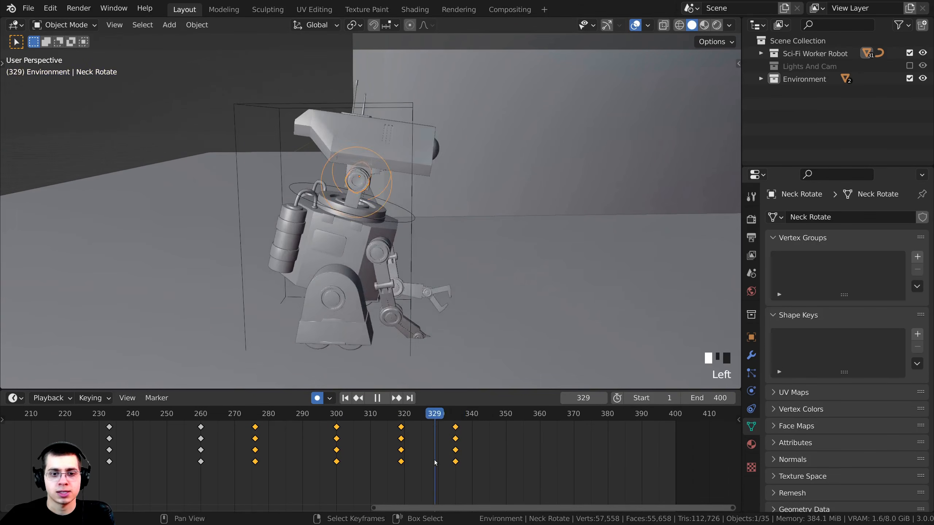
mouse_move(434, 460)
left_mouse_down()
mouse_move(458, 461)
mouse_move(432, 462)
left_mouse_up()
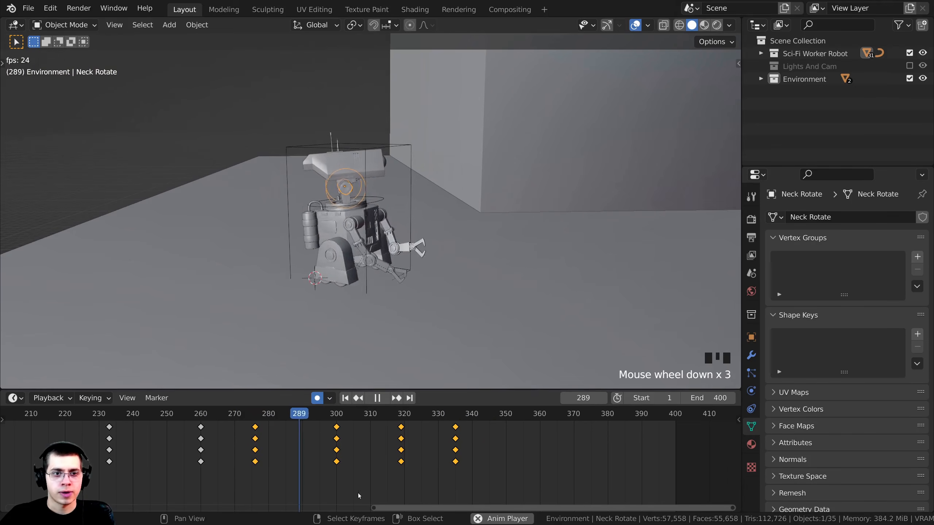
left_click(403, 476)
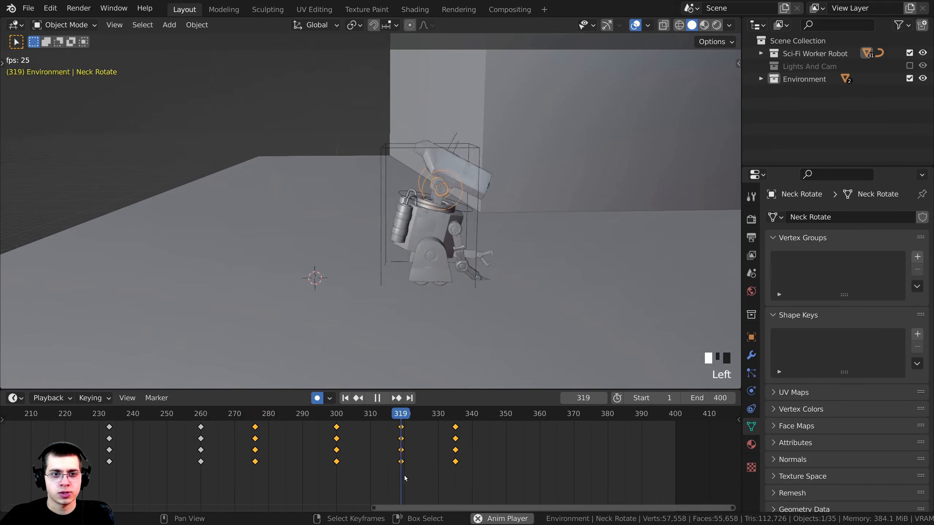
Review the robot's turn and drive by scrubbing and playing back the frames from around 248 onward
left_click_drag(480, 445, 194, 458)
middle_click_drag(194, 458, 432, 473)
scroll(431, 473, "up", 1)
left_click_drag(415, 471, 397, 465)
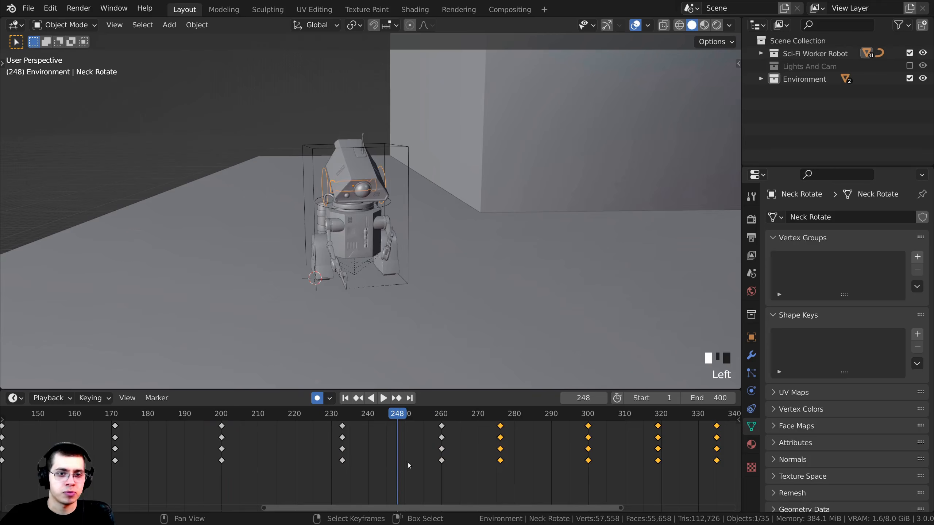
middle_click_drag(408, 463, 328, 459)
left_click(292, 454)
key("space")
scroll(314, 472, "down", 2)
key("space")
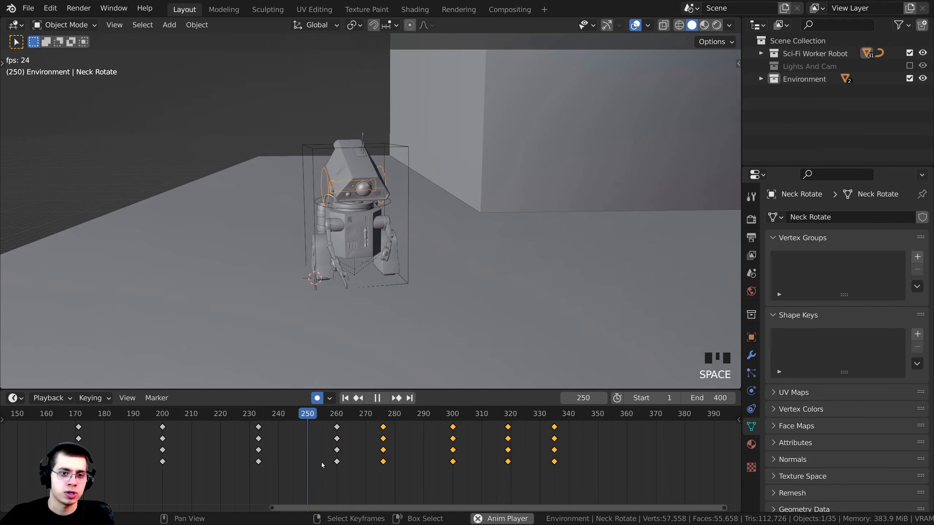
key("space")
left_click_drag(381, 458, 433, 427)
Examine the arms around frame 270, select Arm Right 1, and keyframe its rotation at frame 277
scroll(433, 432, "up", 1)
middle_click_drag(426, 447, 353, 458)
left_click_drag(371, 459, 342, 479)
scroll(308, 469, "up", 3)
middle_click_drag(309, 204, 551, 147)
scroll(361, 199, "up", 5)
scroll(361, 199, "down", 4)
scroll(462, 357, "up", 3)
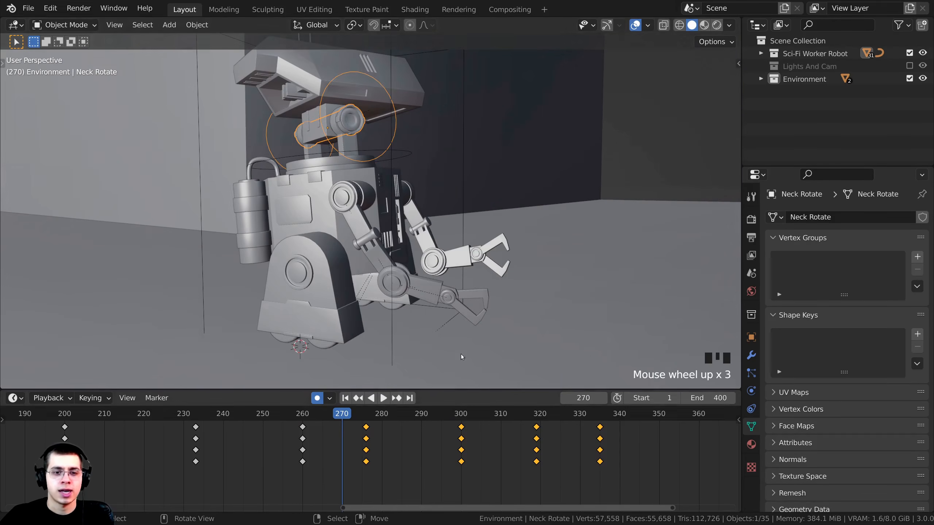
right_click(356, 219)
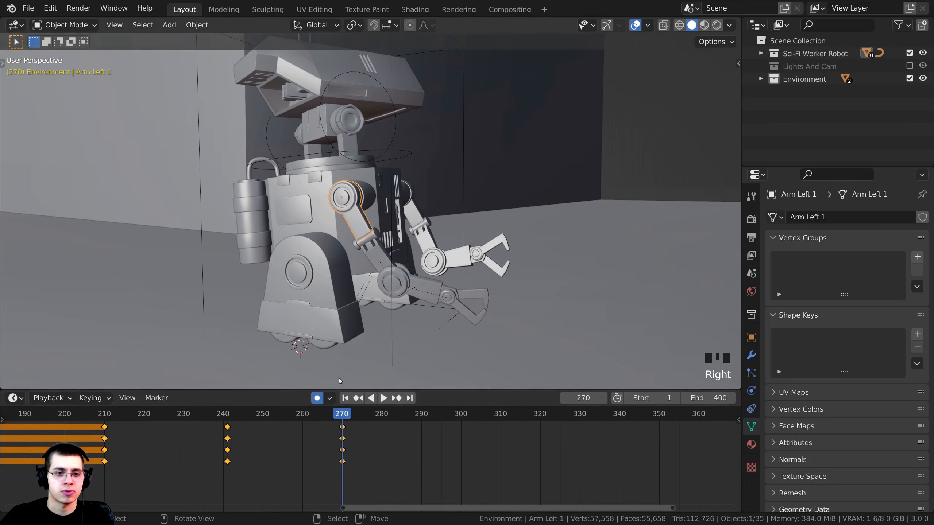
middle_click_drag(415, 194, 429, 233)
key("r")
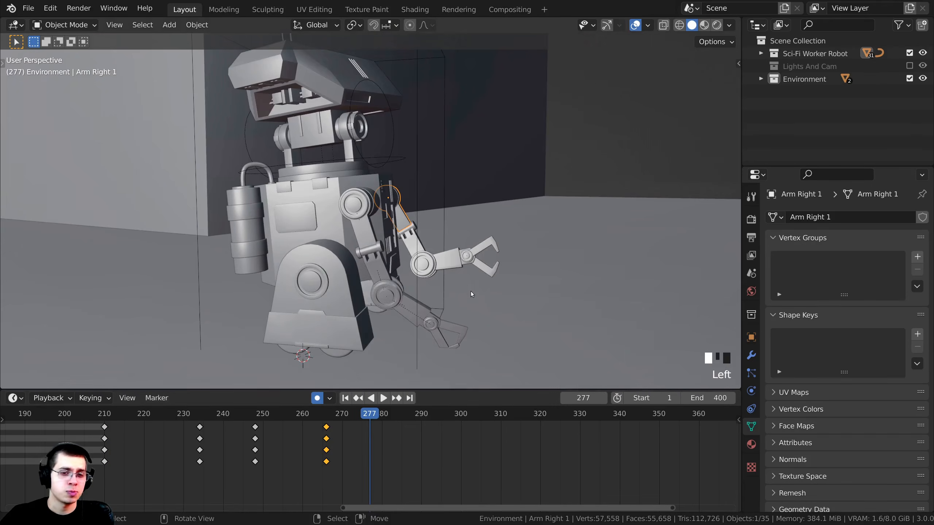
middle_click_drag(471, 292, 441, 235)
key("r")
left_click(453, 210)
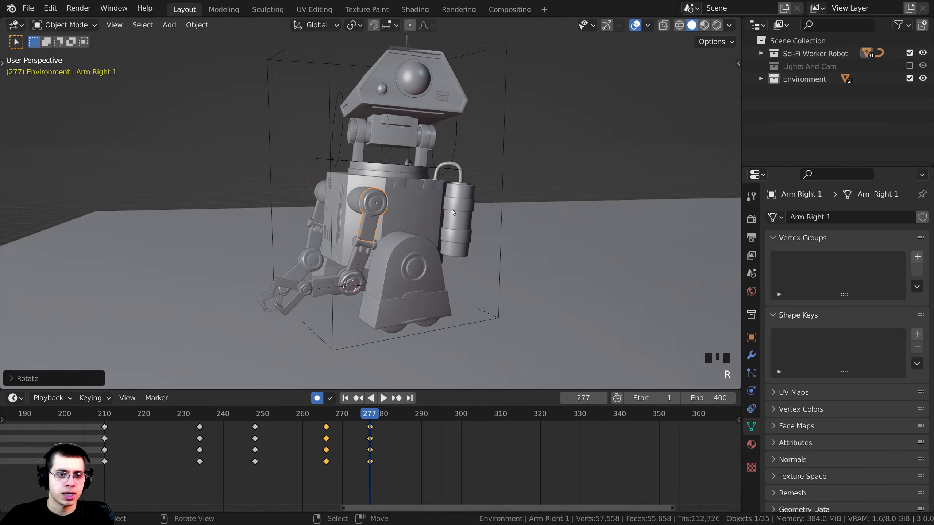
Rotate Arm Right 3 by about -24° at frame 277 and adjust the opposite lower arm
left_click(318, 286)
scroll(316, 287, "up", 2)
key("r")
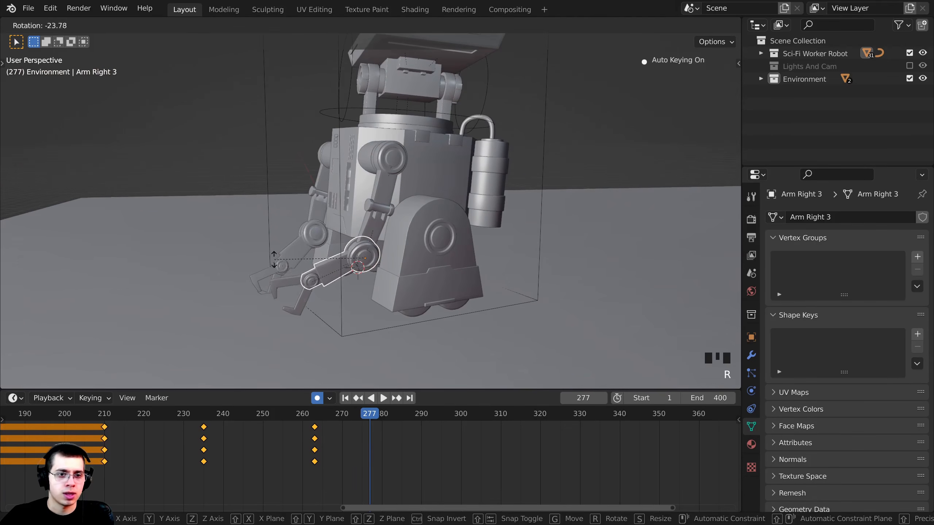
left_click(274, 261)
left_click(271, 272)
key("r")
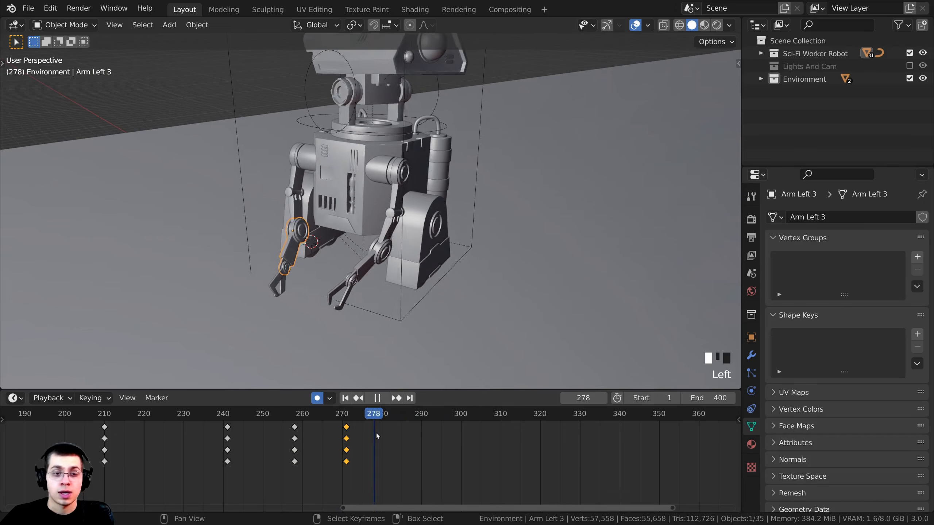
mouse_move(369, 441)
left_mouse_down()
mouse_move(437, 453)
mouse_move(369, 443)
mouse_move(477, 448)
mouse_move(364, 452)
mouse_move(428, 452)
mouse_move(374, 451)
left_mouse_up()
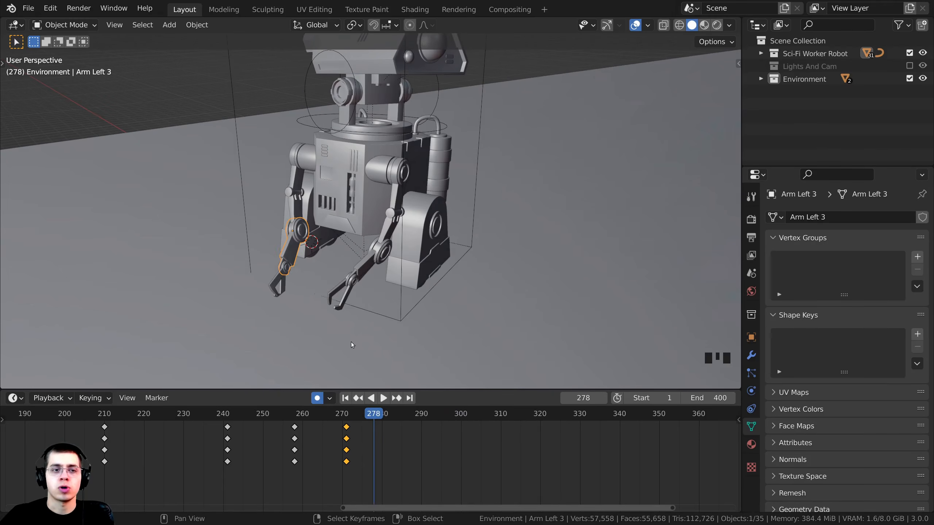
Rotate Arm Left 3 and keyframe its pose at frame 300
left_click_drag(406, 481, 460, 475)
mouse_move(354, 227)
middle_mouse_down()
mouse_move(328, 230)
mouse_move(398, 265)
mouse_move(363, 231)
middle_mouse_up()
key("r")
left_click(357, 243)
right_click(371, 277)
key("r")
left_click(414, 250)
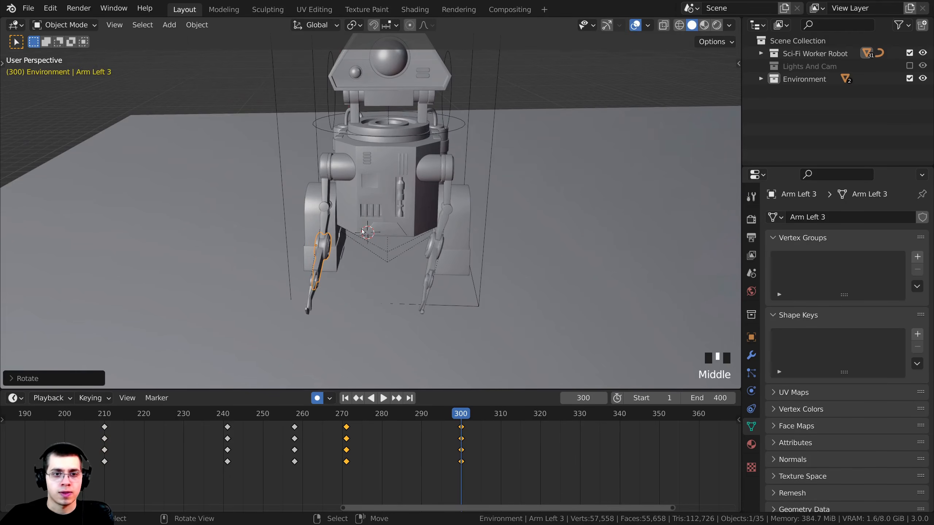
Select Arm Right 2 and keyframe its rotation at frame 300, checking the pose from another angle
right_click(442, 222)
key("r")
left_click(509, 246)
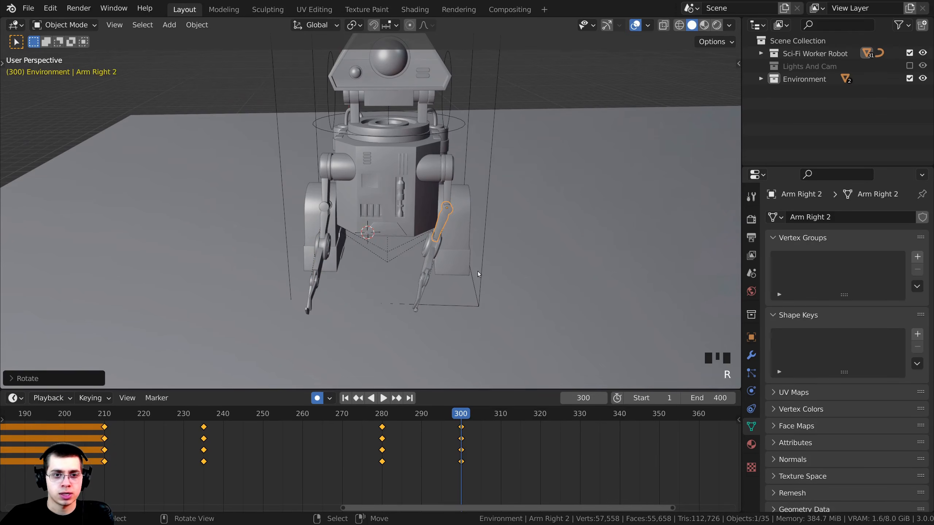
right_click(427, 266)
middle_click_drag(427, 266, 546, 238)
key("r")
left_click(546, 243)
Rotate Arm Left 1 forward at frame 319 to keyframe the raised upper arm while the robot leans ahead
left_click(363, 473)
left_click_drag(469, 441, 436, 425)
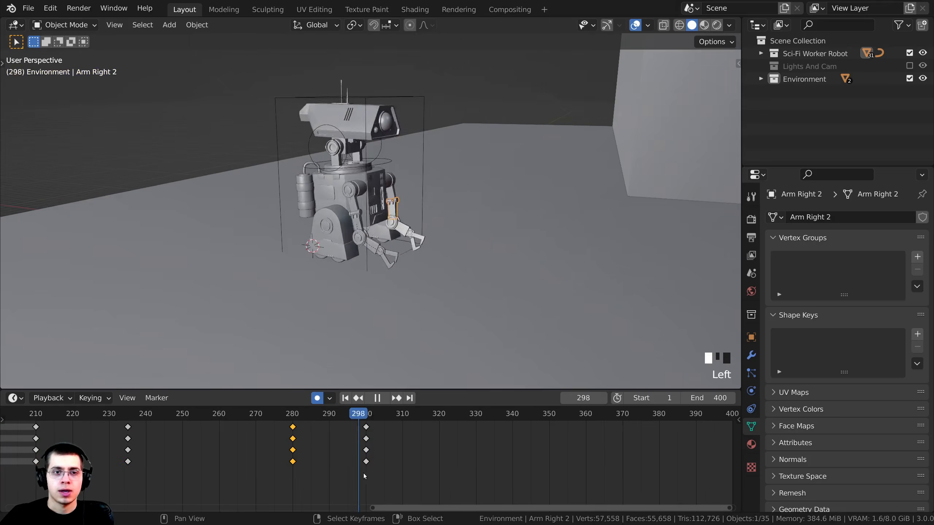
middle_click_drag(349, 317, 383, 307)
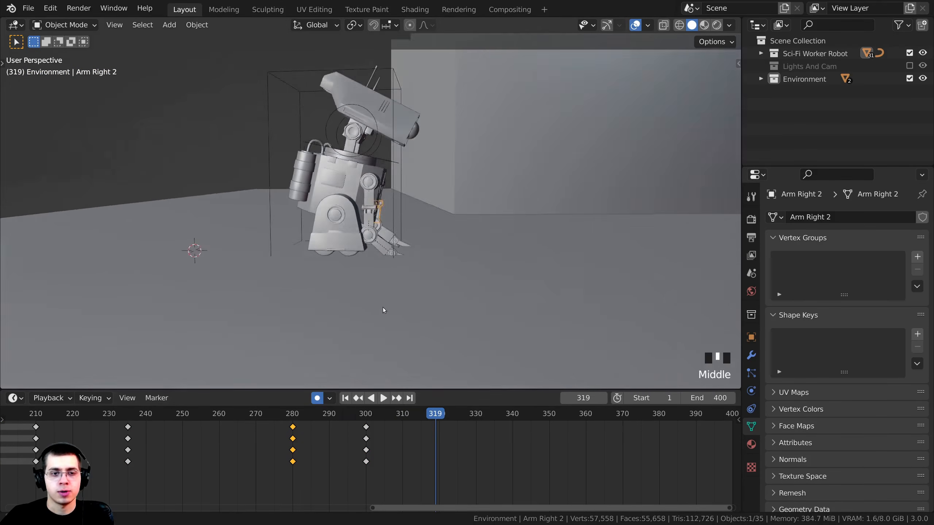
scroll(376, 233, "up", 5)
right_click(375, 192)
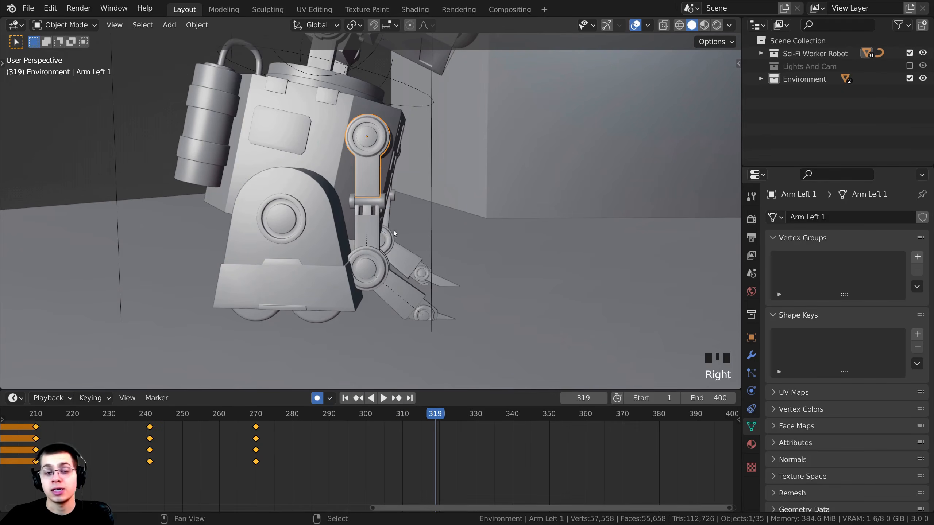
middle_click_drag(394, 231, 370, 121)
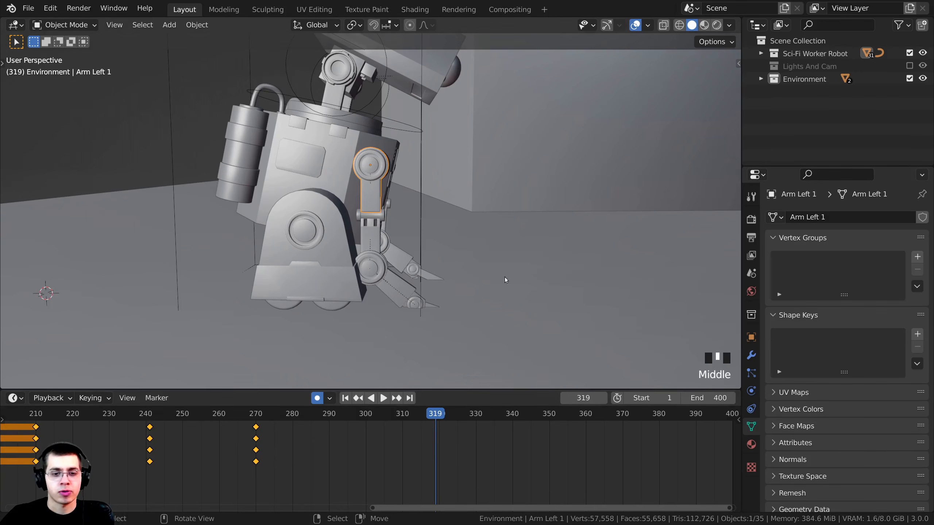
middle_click_drag(518, 283, 518, 286)
key("r")
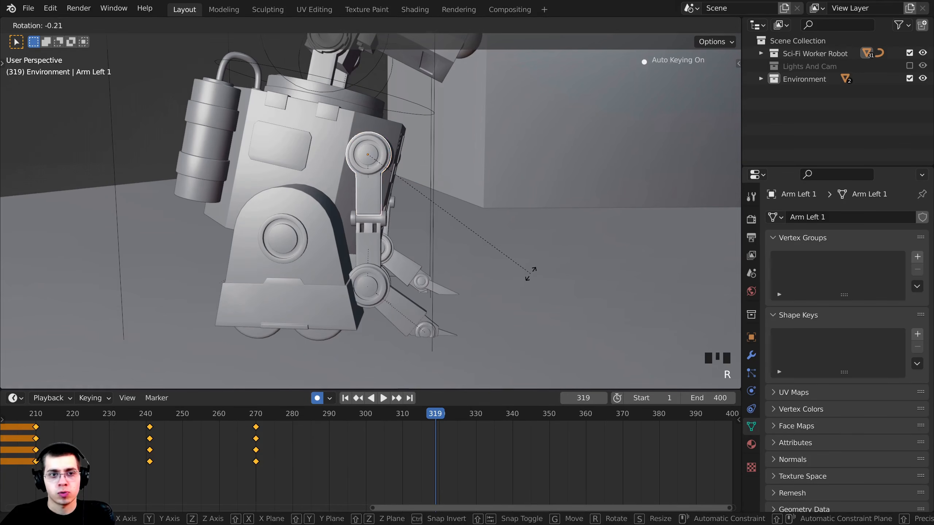
left_click(515, 263)
Select Arm Left 3 and rotate the forearm up to roughly horizontal, keyframing it at frame 319
right_click(431, 302)
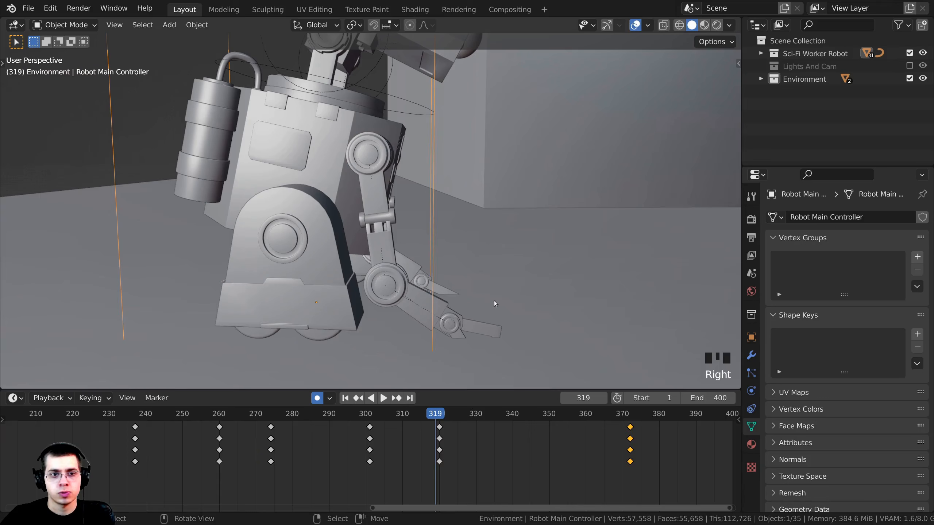
right_click(421, 315)
key("r")
left_click(492, 296)
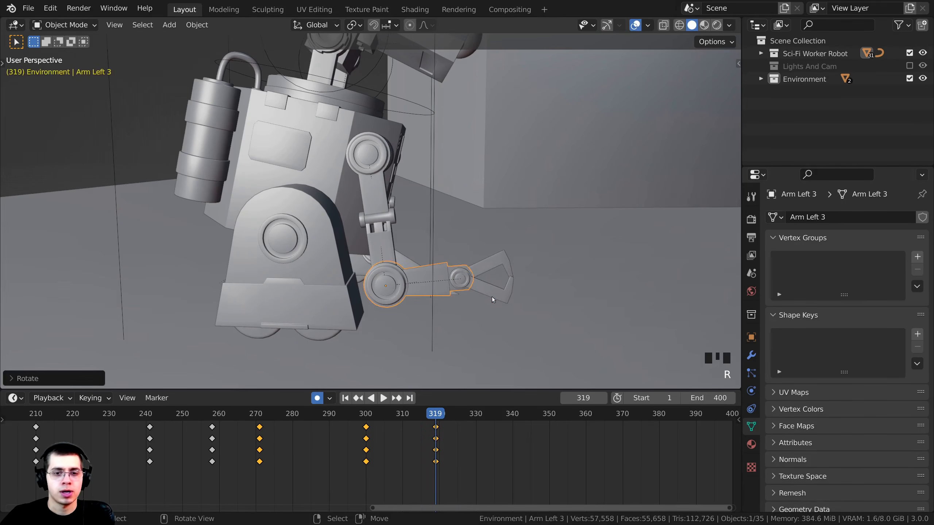
Rotate Claw Left 1 upward to open the left claw and keyframe it at frame 319
left_click(502, 282)
right_click(487, 258)
key("r")
left_click(492, 265)
key("r")
left_click(483, 263)
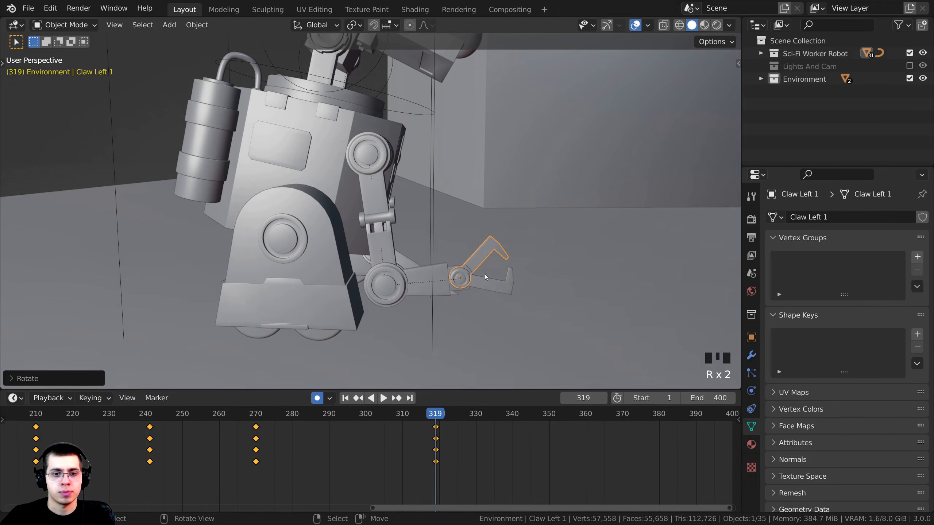
left_click(488, 272)
Select Arm Right 2 and rotate it by about -3° at frame 319 from the robot's front
middle_click_drag(484, 266, 387, 253)
right_click(440, 258)
scroll(447, 265, "up", 2)
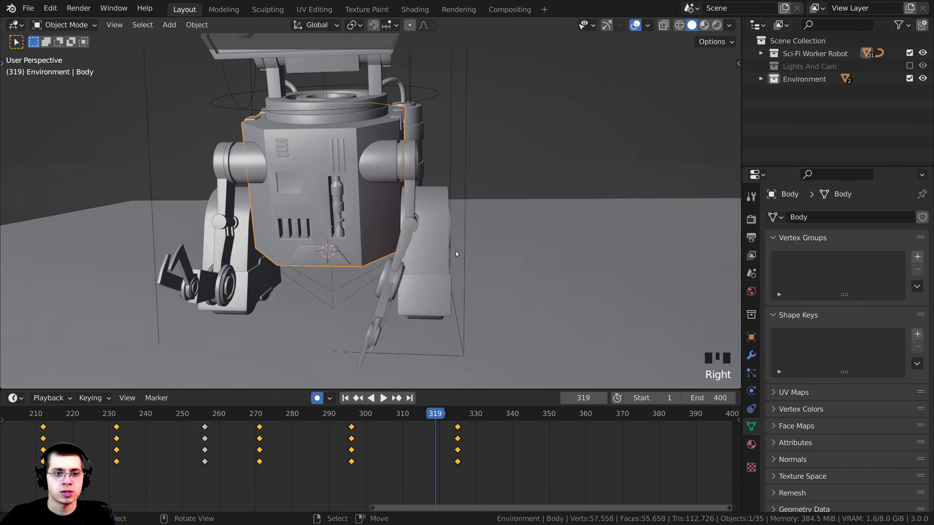
right_click(412, 244)
right_click(411, 244)
key("r")
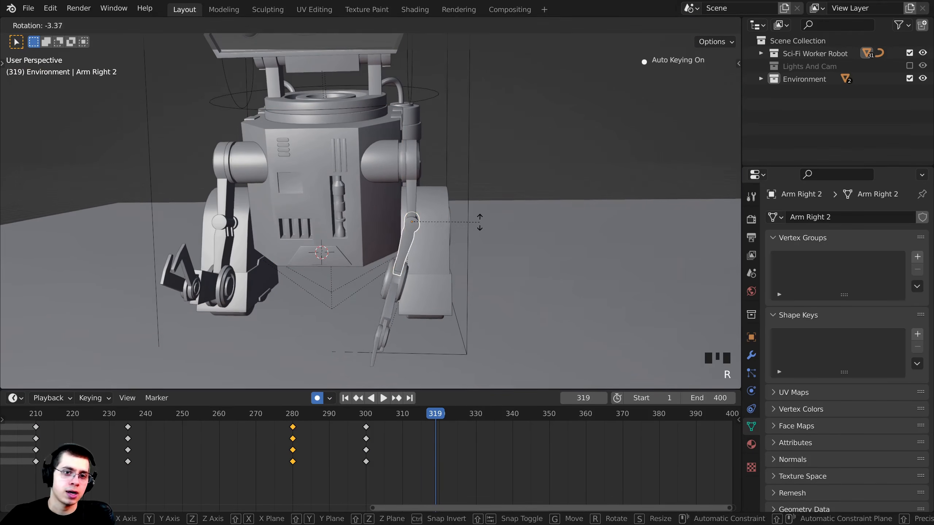
left_click(479, 221)
Rotate Arm Right 1 forward at frame 319 from a side view of the robot
middle_click_drag(479, 221, 354, 230)
right_click(341, 192)
middle_click_drag(359, 192, 384, 193, "shift")
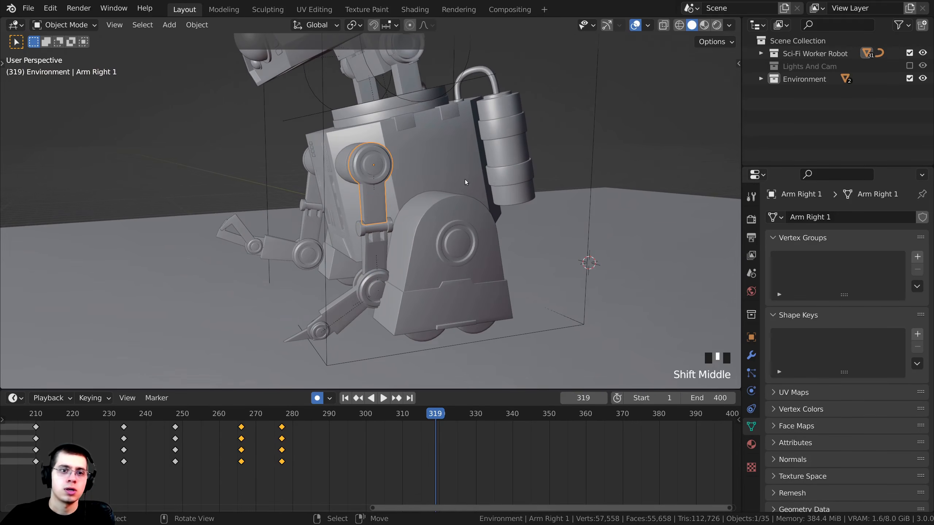
key("r")
left_click(483, 228)
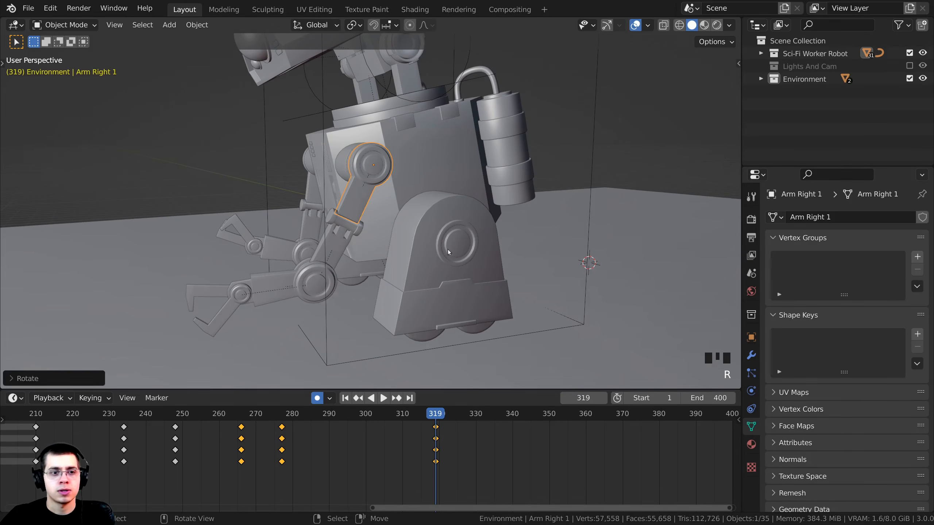
Rotate Arm Right 3 by about 34° at frame 319 and keyframe the right claw in an opened pose
right_click(281, 291)
key("r")
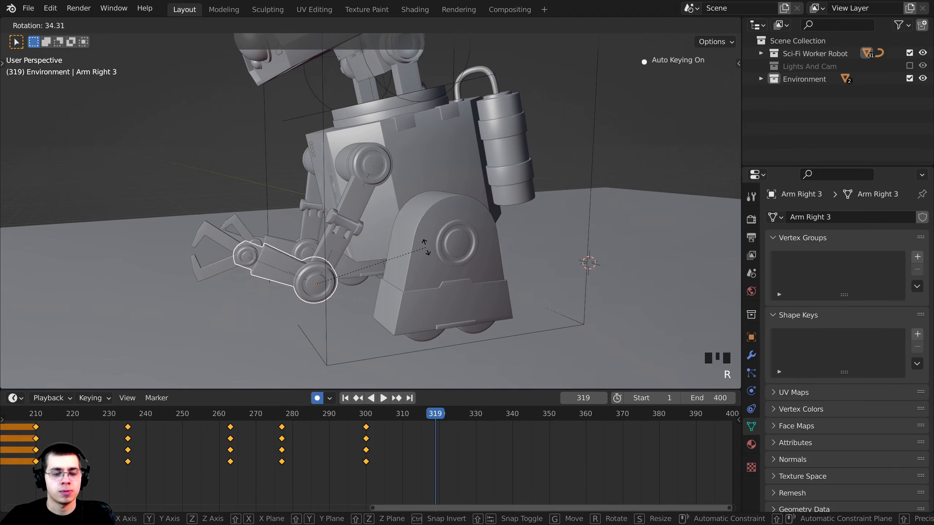
left_click(425, 247)
left_click(273, 236)
right_click(230, 263)
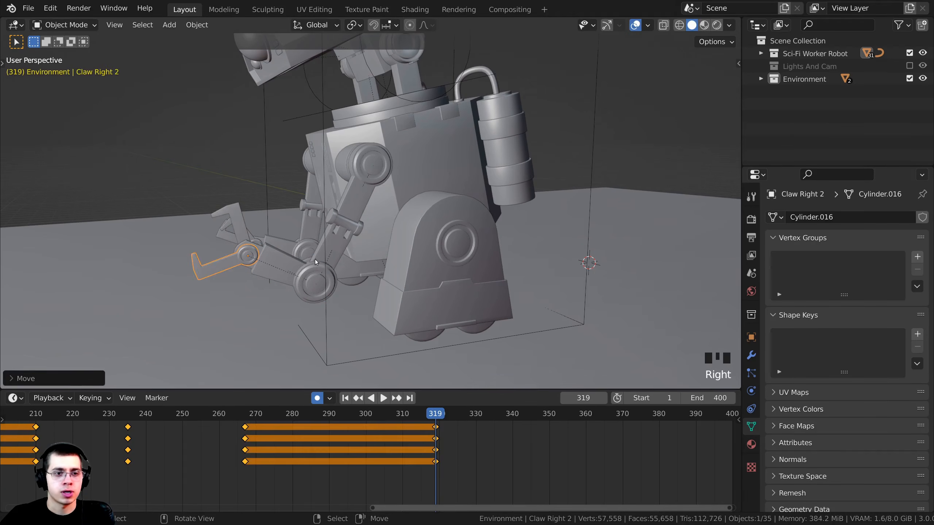
left_click(340, 250)
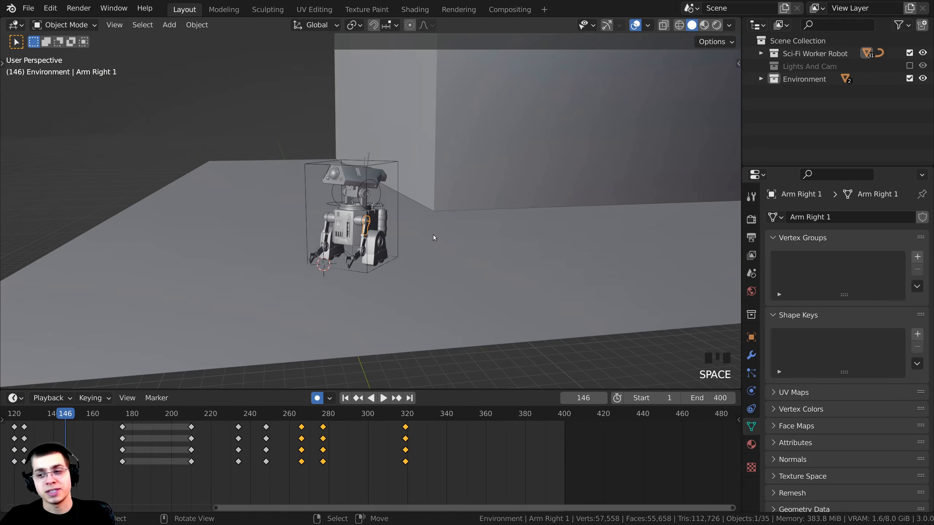
Play the animation from near its start through the camera with everything deselected to review the full robot performance
key("KP_0")
scroll(434, 238, "down", 1)
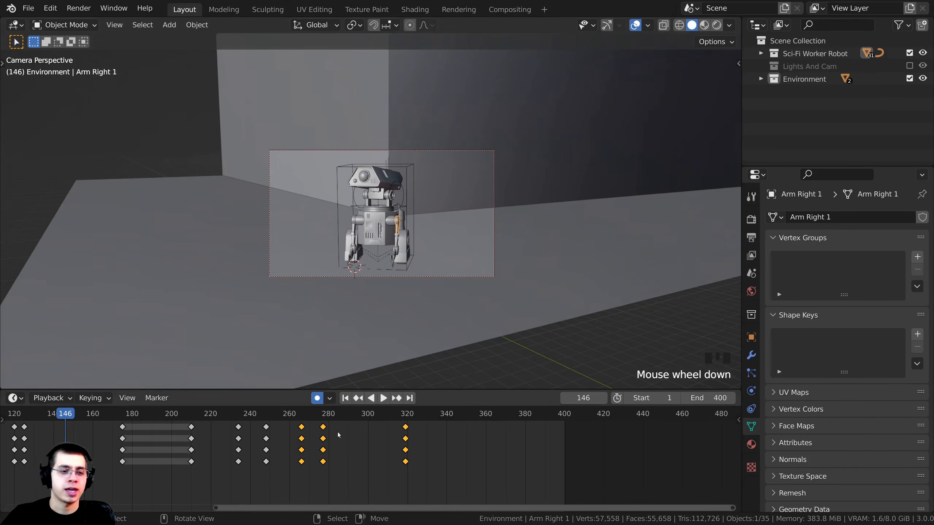
scroll(337, 433, "down", 6)
middle_click_drag(187, 438, 406, 444)
left_click_drag(398, 414, 371, 450)
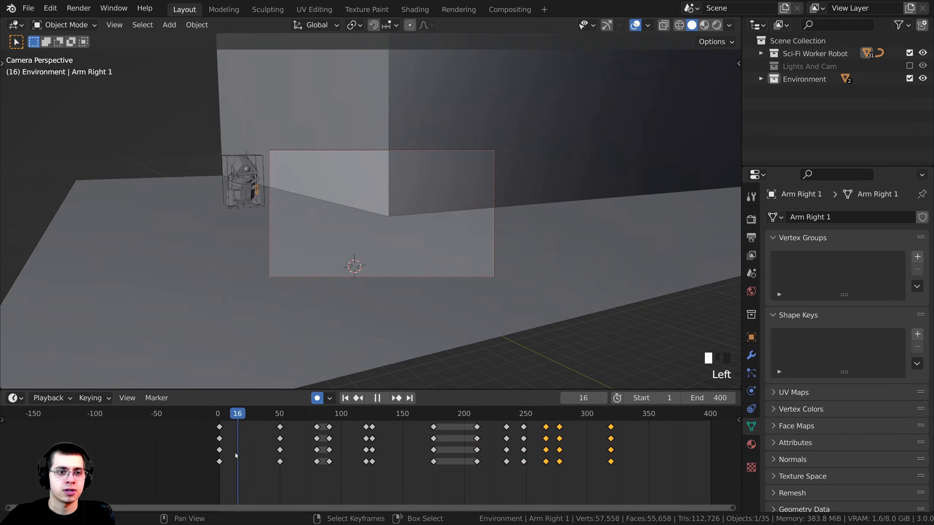
scroll(333, 295, "up", 4)
middle_click_drag(333, 295, 345, 292, "shift")
key("a")
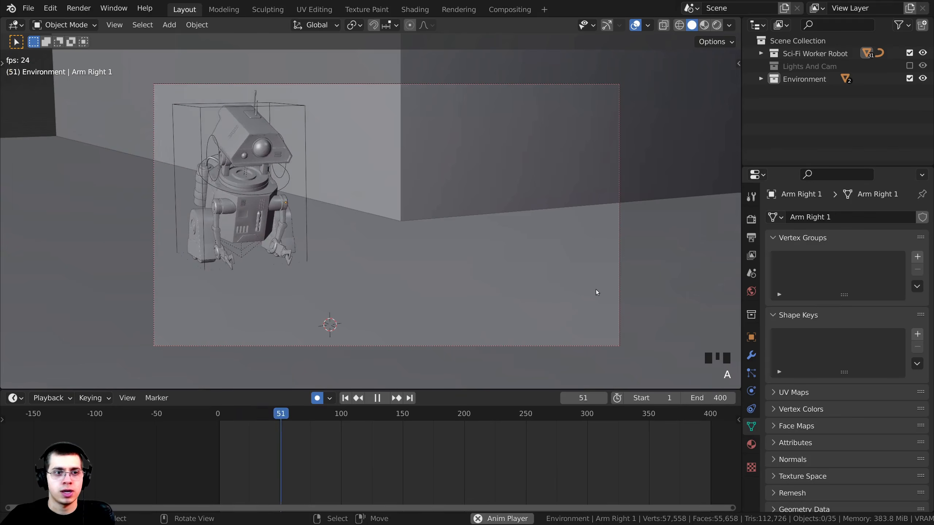
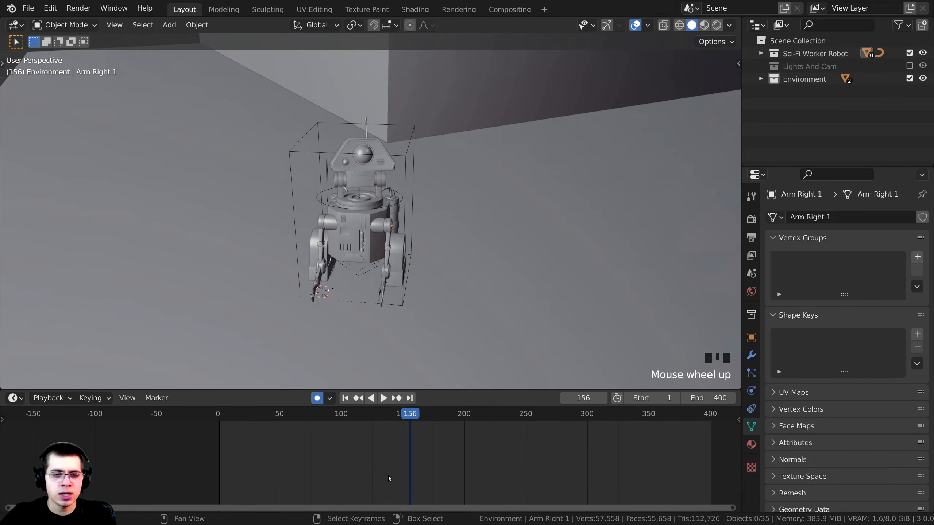
Examine the robot's body, head and arm movement between frames 77 and 156 from a close angle
left_click_drag(388, 476, 374, 461)
middle_click_drag(393, 294, 410, 275)
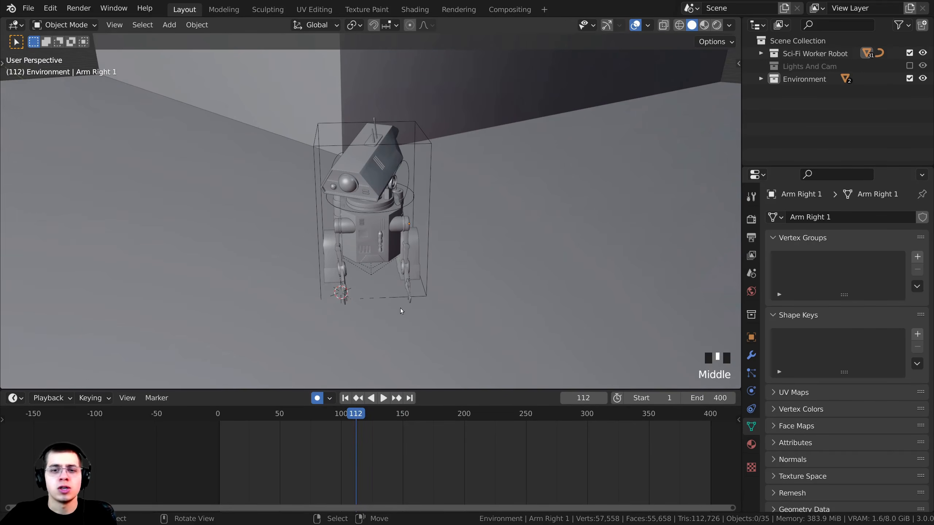
left_click_drag(357, 441, 303, 455)
scroll(373, 203, "up", 3)
scroll(355, 264, "down", 2)
left_click(273, 416)
left_click(271, 420)
left_click_drag(272, 423, 312, 428)
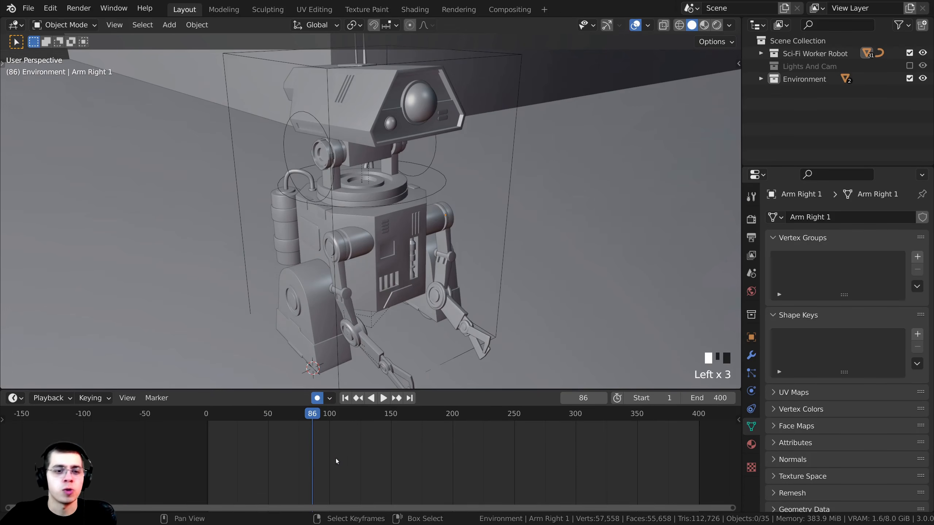
mouse_move(336, 458)
left_mouse_down()
mouse_move(376, 463)
mouse_move(321, 463)
left_mouse_up()
key("Escape")
scroll(416, 323, "down", 2)
middle_click_drag(416, 322, 406, 286, "shift")
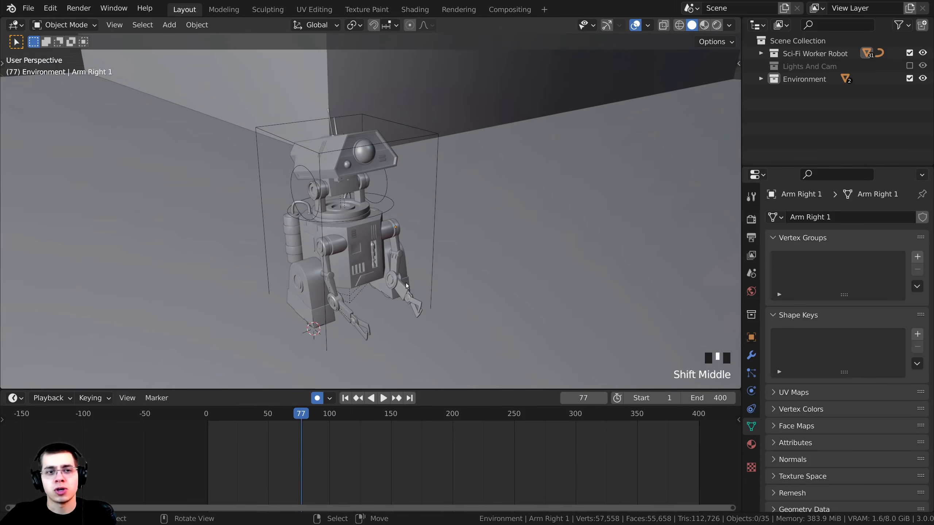
Save the project file and review the robot's animation from frame 119 through the camera view
left_click_drag(302, 441, 353, 450)
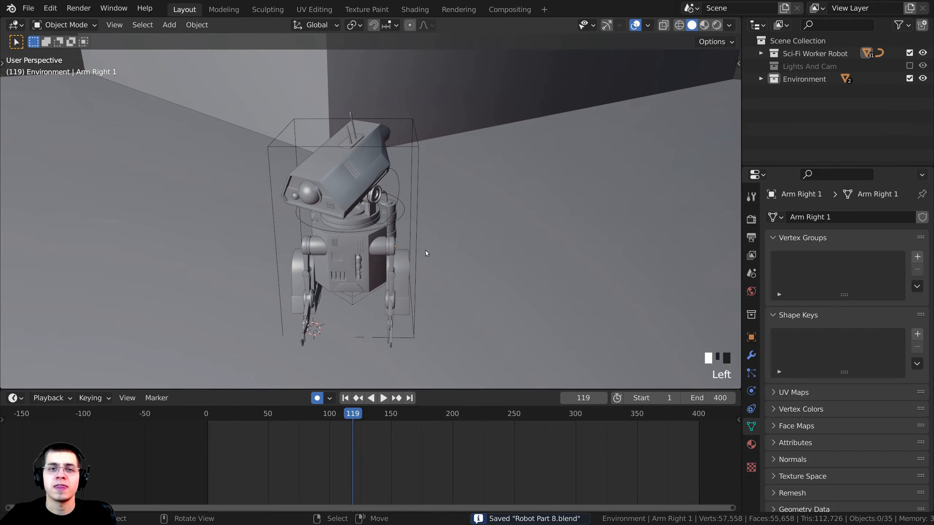
key("KP_0")
key("Right")
key("Right")
key("Right")
key("Right")
Enable the Lights And Cam collection, select the camera beside the scene and look through it
left_click(588, 216)
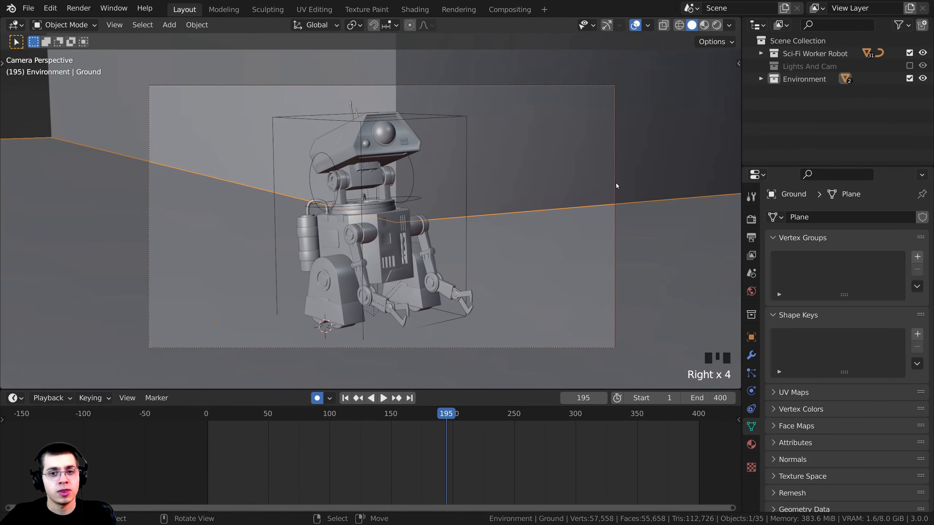
middle_click_drag(598, 189, 613, 255)
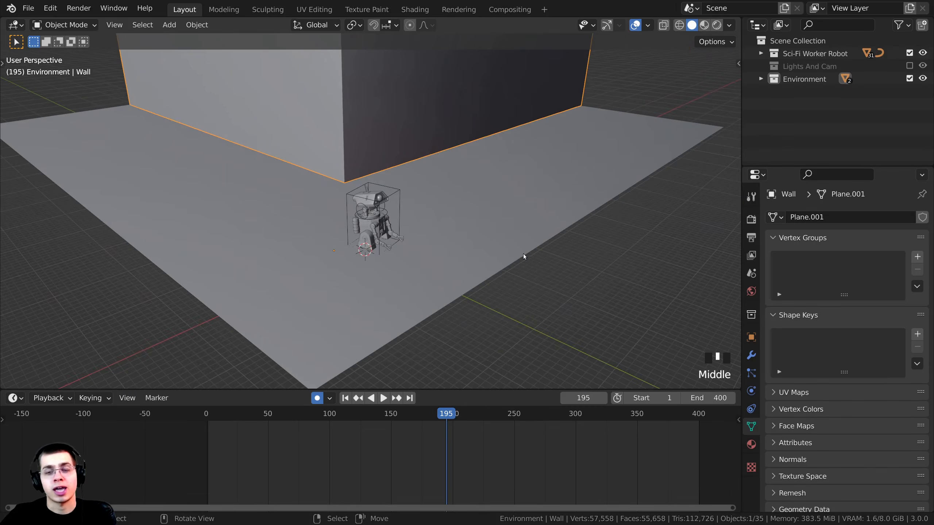
middle_click_drag(523, 254, 574, 254)
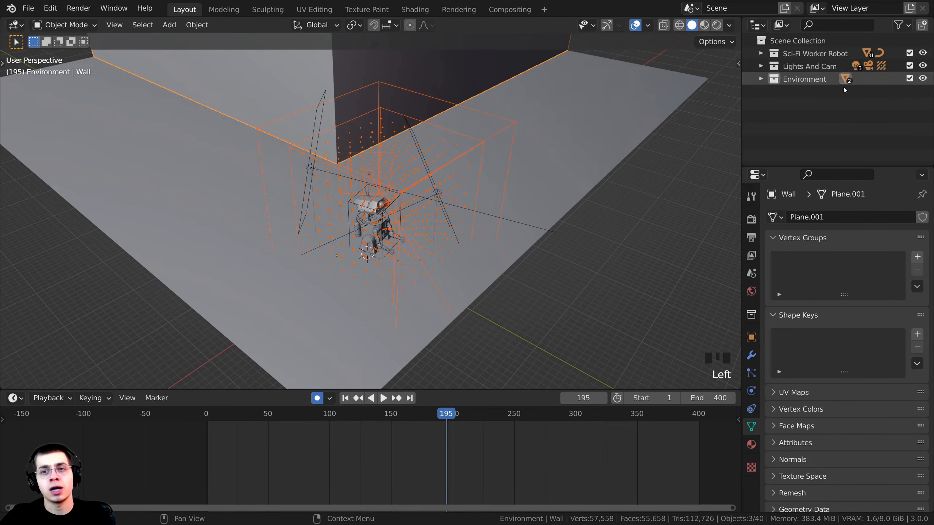
left_click(534, 261)
middle_click_drag(534, 261, 496, 251)
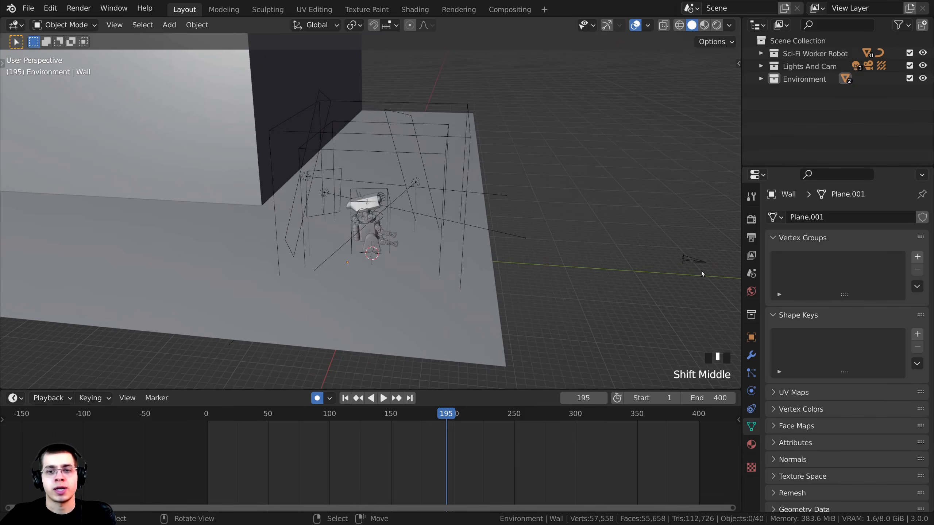
left_click(691, 268)
middle_click_drag(690, 268, 676, 265)
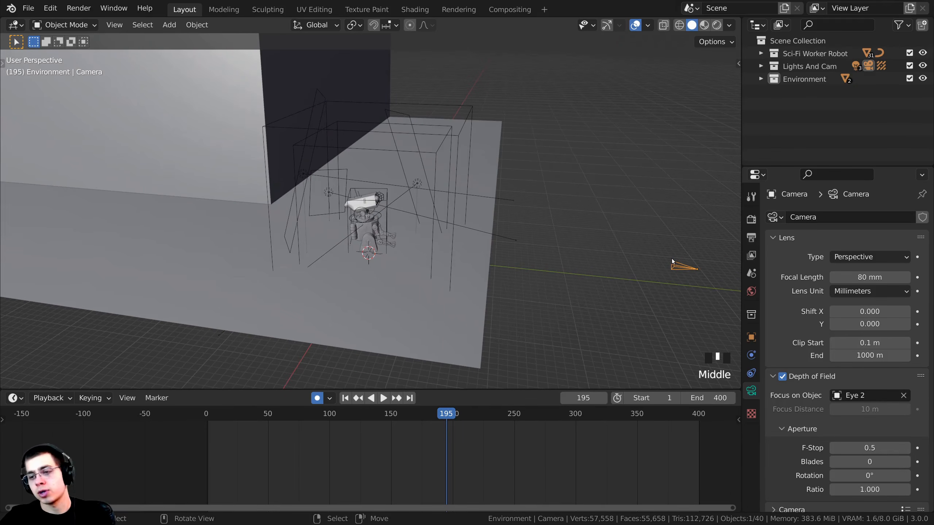
key("KP_0")
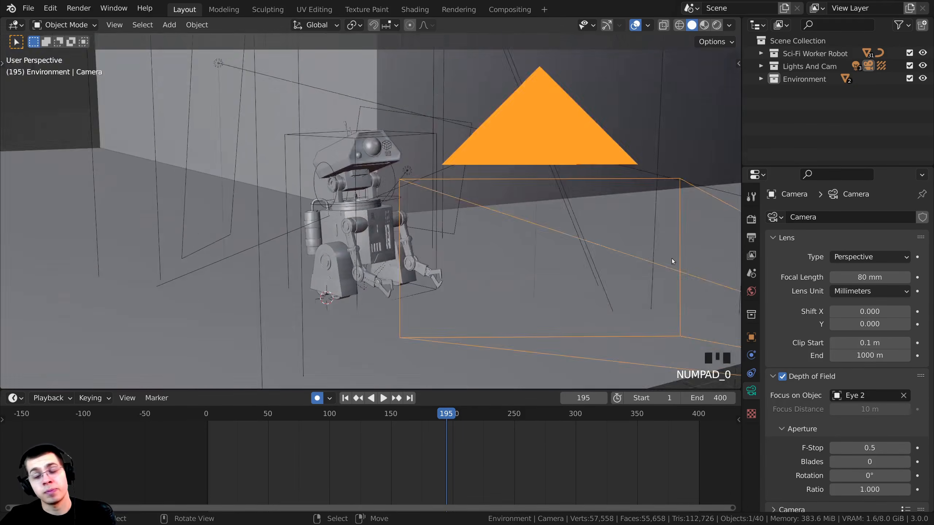
Trackball-rotate the camera slightly away from the robot at frame 0 to keyframe its starting aim
left_click(485, 438)
middle_click_drag(486, 439, 542, 493)
left_click_drag(287, 464, 259, 498)
scroll(398, 311, "up", 2)
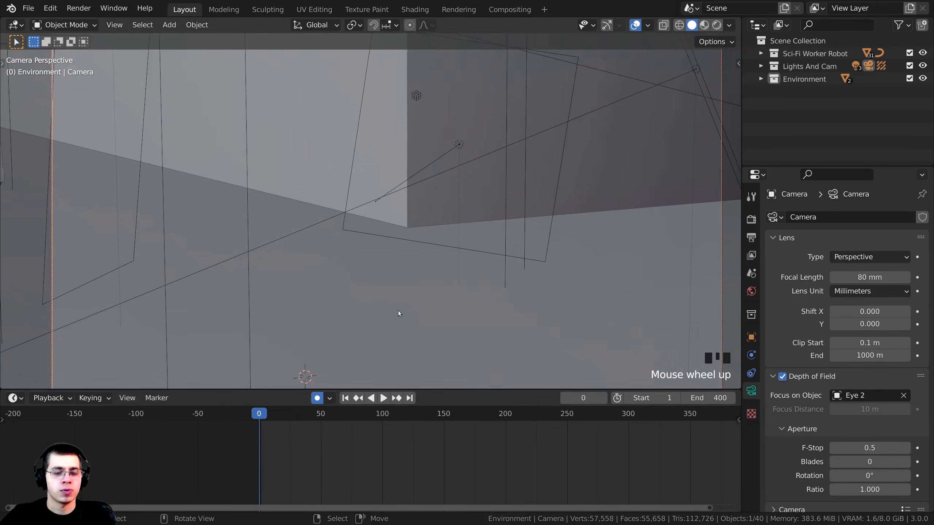
scroll(398, 311, "down", 2)
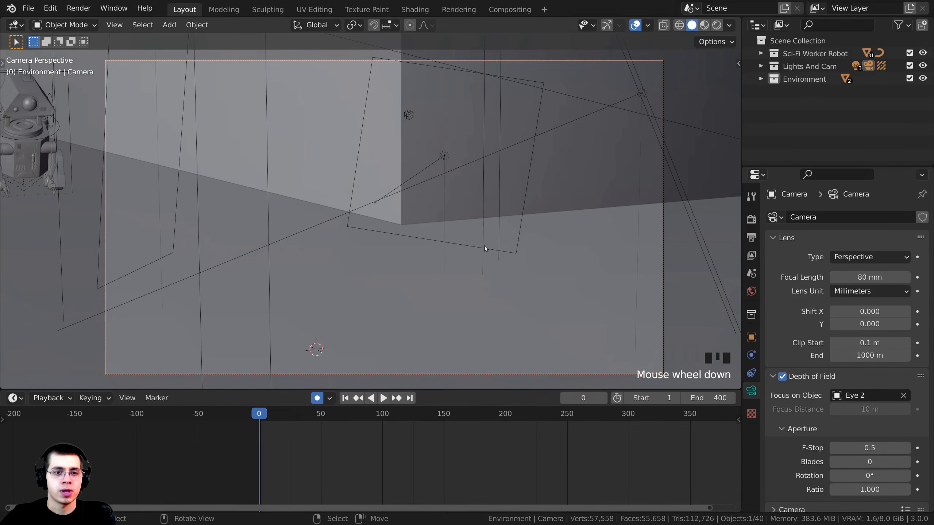
key("r")
key("r")
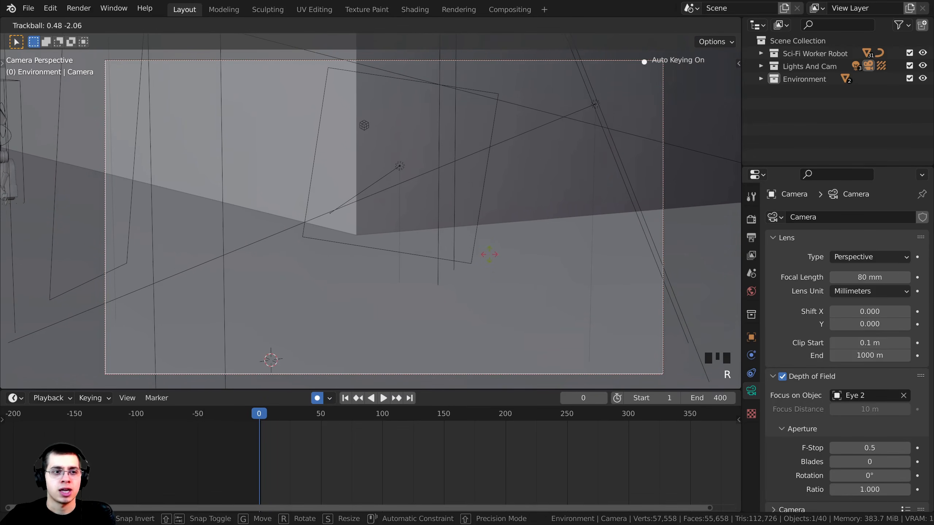
left_click(493, 155)
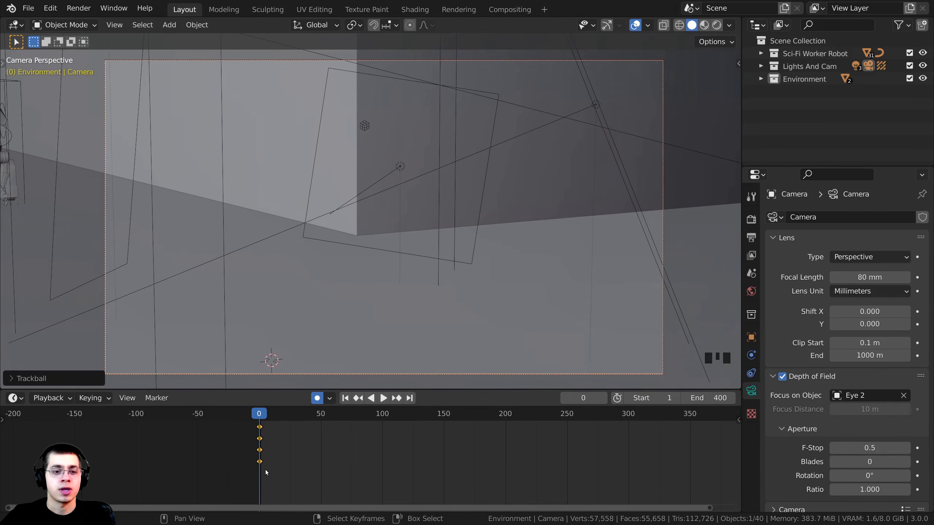
At frame 47, trackball-rotate the camera toward the robot so it sits in the left part of the camera frame
left_click_drag(265, 470, 317, 471)
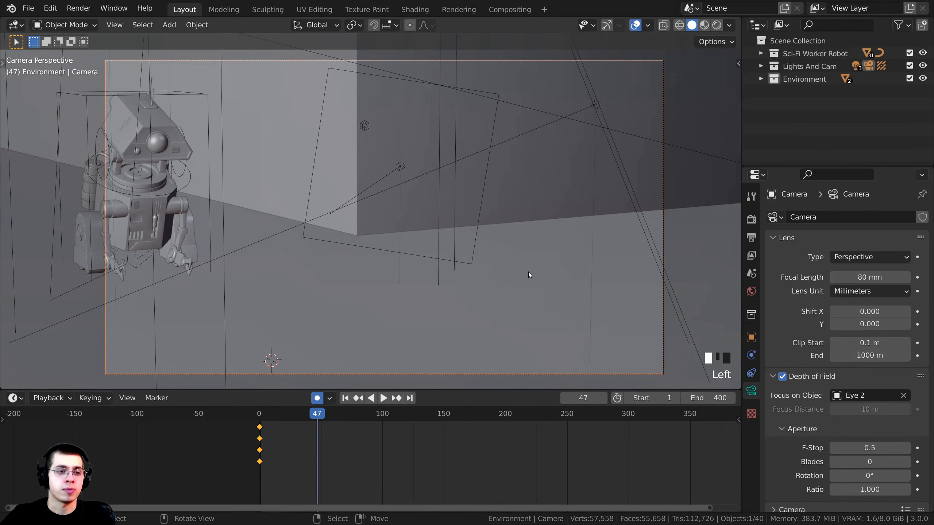
key("r")
key("r")
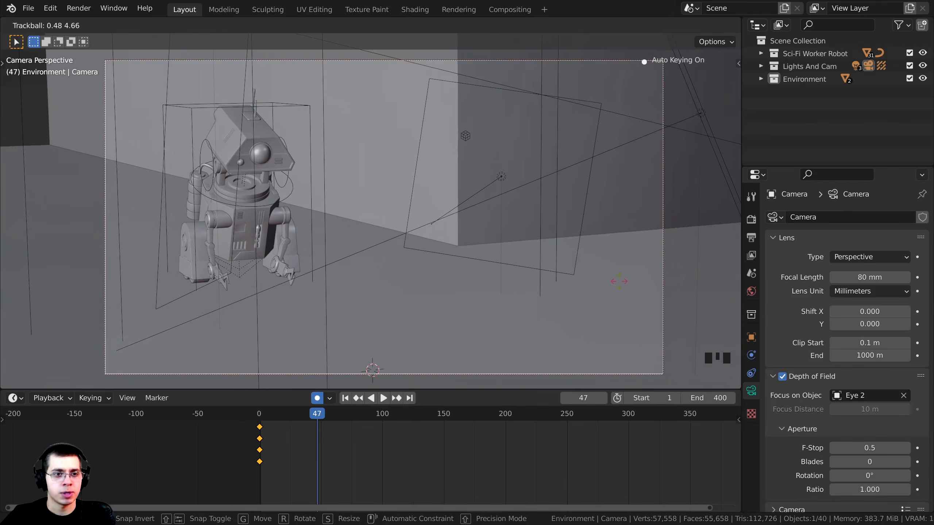
left_click(449, 247)
left_click(490, 308)
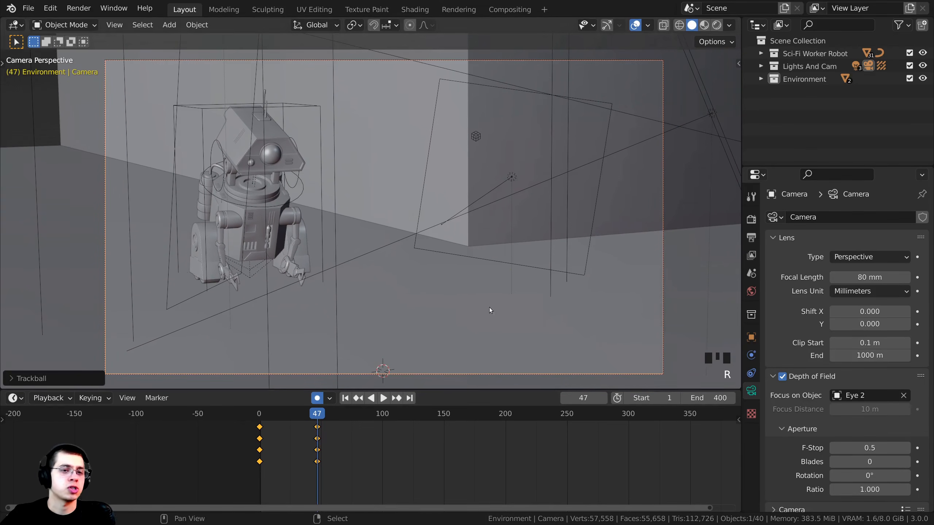
Preview the opening camera pan, then trackball-rotate the camera at frame 91 to bring the robot near the middle of the shot
left_click_drag(342, 463, 242, 458)
key("space")
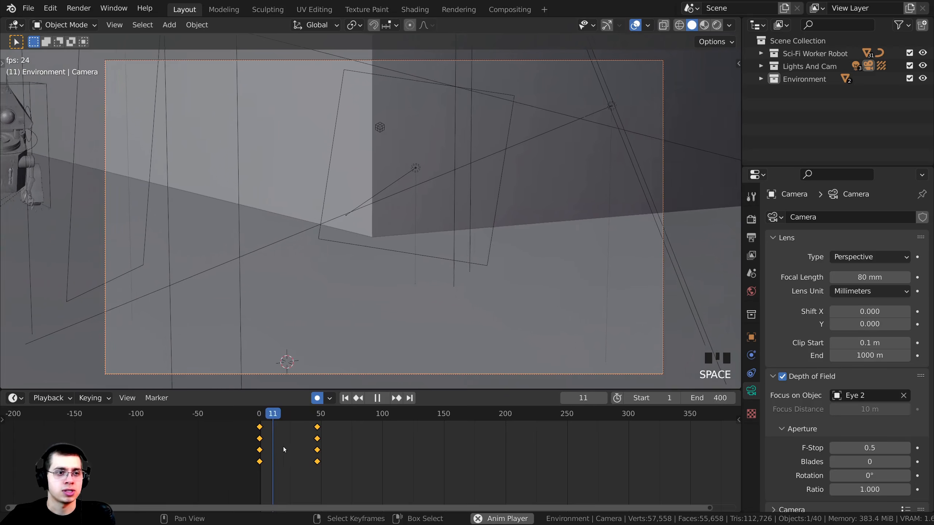
left_click_drag(325, 451, 370, 445)
key("space")
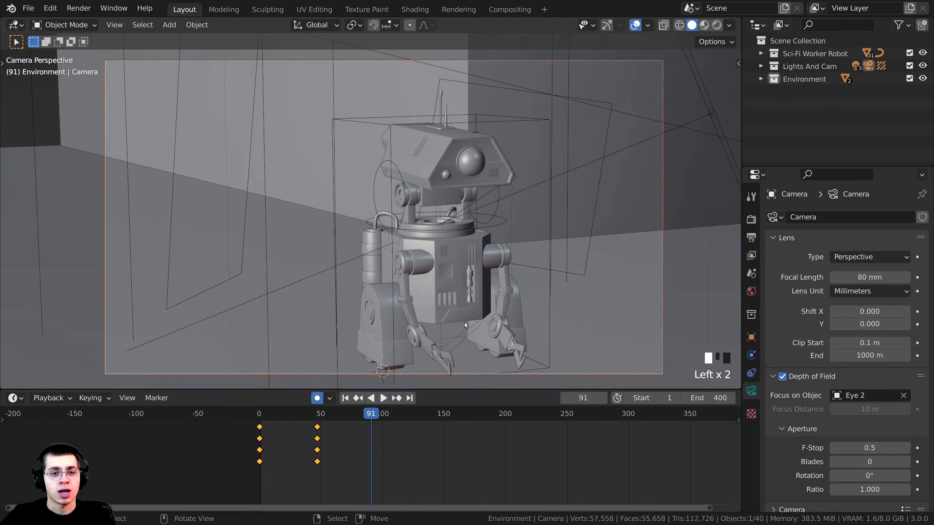
key("r")
key("r")
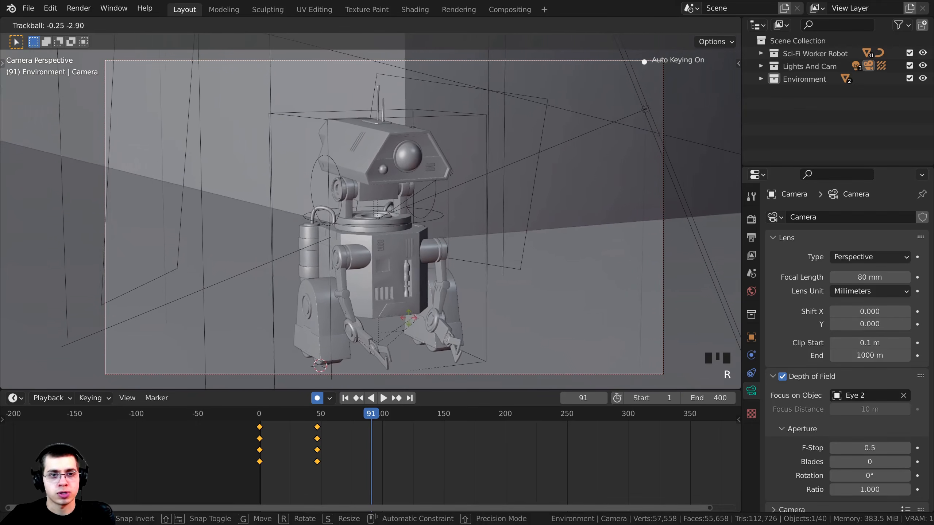
left_click(417, 305)
At frame 91, move the camera closer to the robot along its local Z axis and shift it to reframe the robot
key("g")
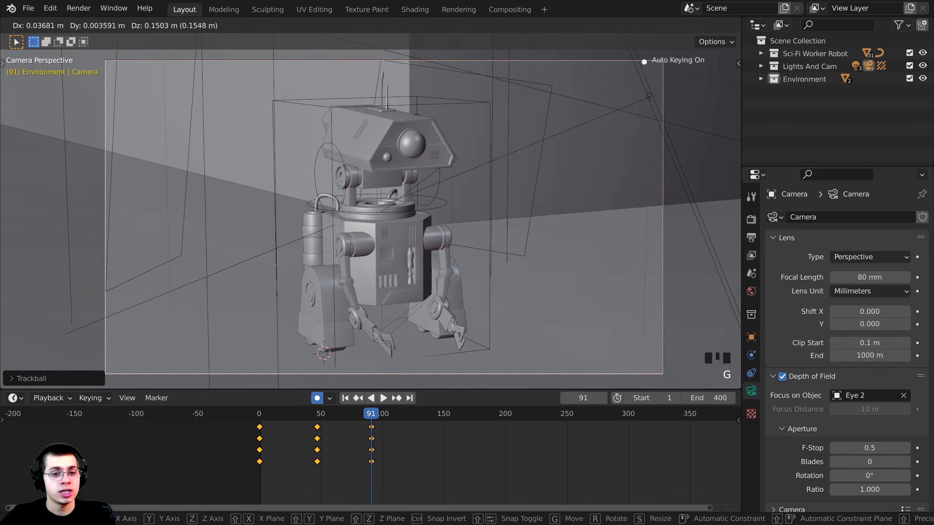
key("z")
key("z")
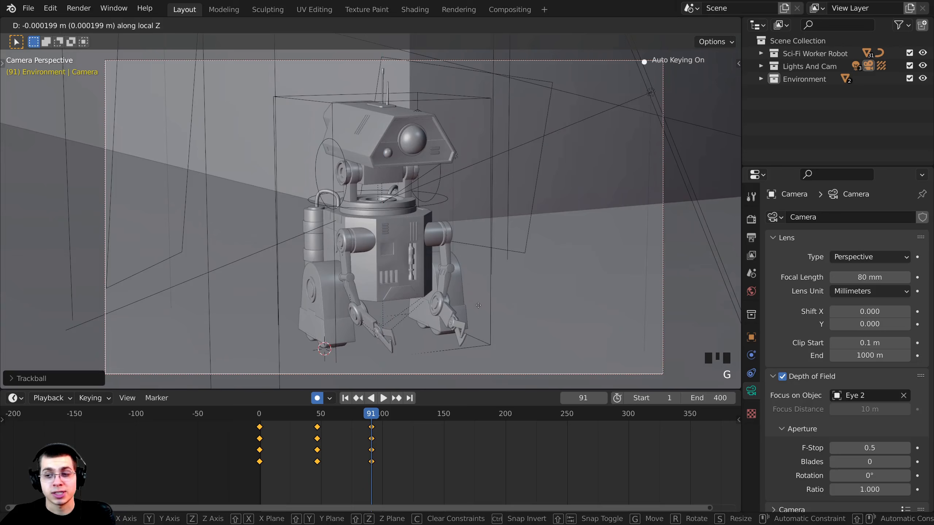
left_click(470, 108)
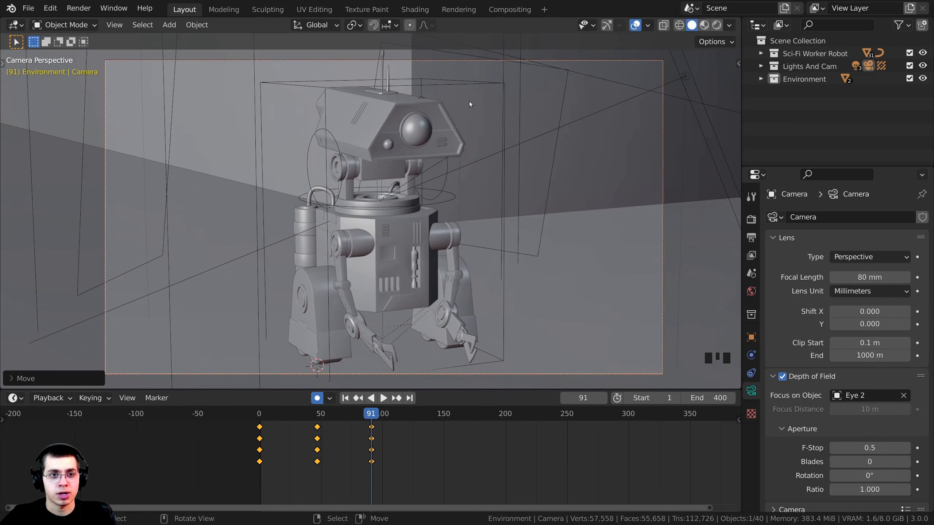
key("g")
left_click(467, 114)
Play back the camera motion to frame 137, then trackball-rotate and move the camera to place the robot right of centre
left_click_drag(388, 477, 283, 477)
key("space")
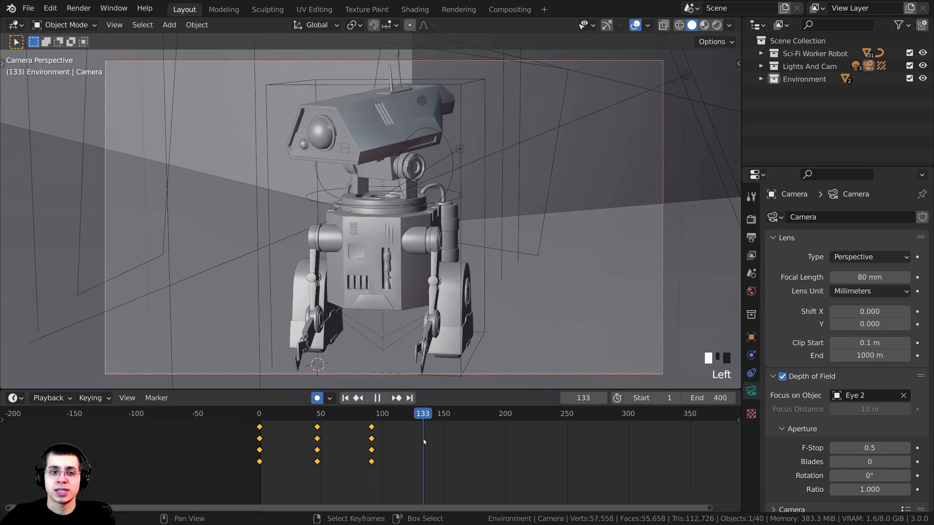
key("space")
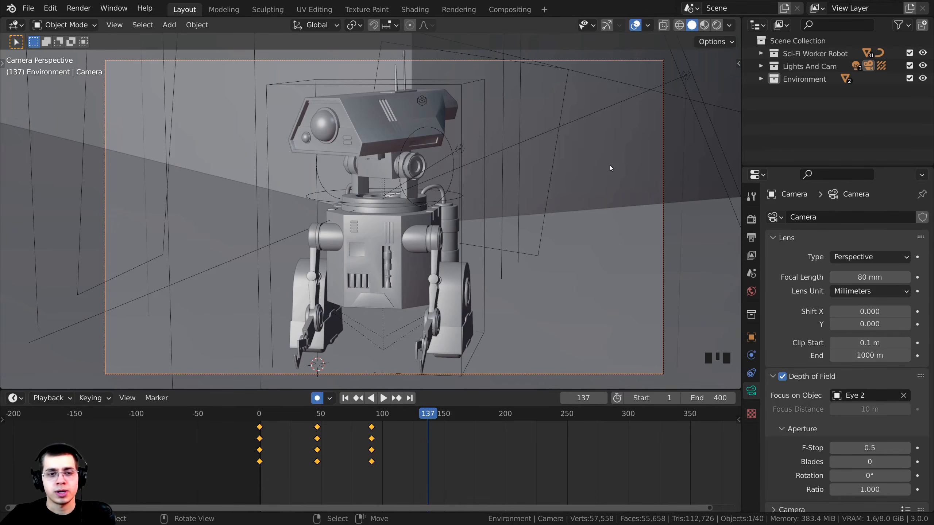
key("r")
key("r")
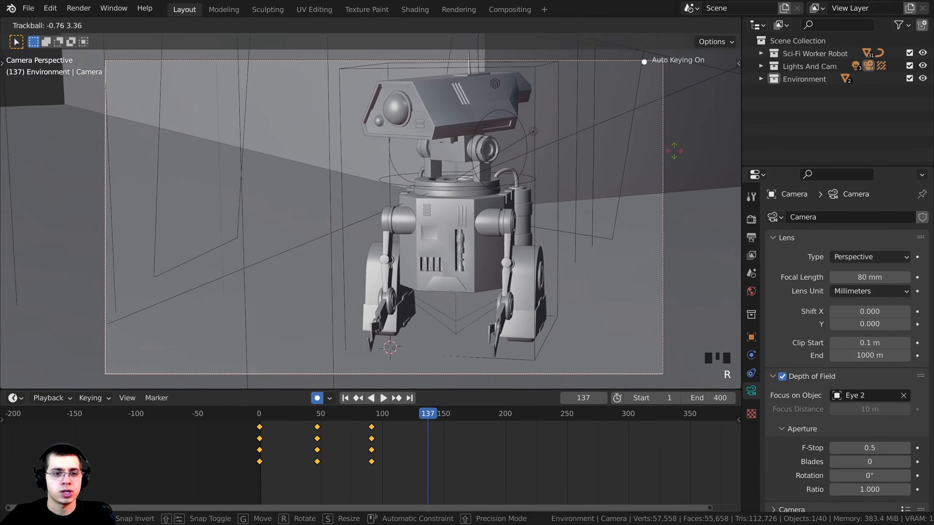
left_click(677, 153)
key("g")
left_click(530, 213)
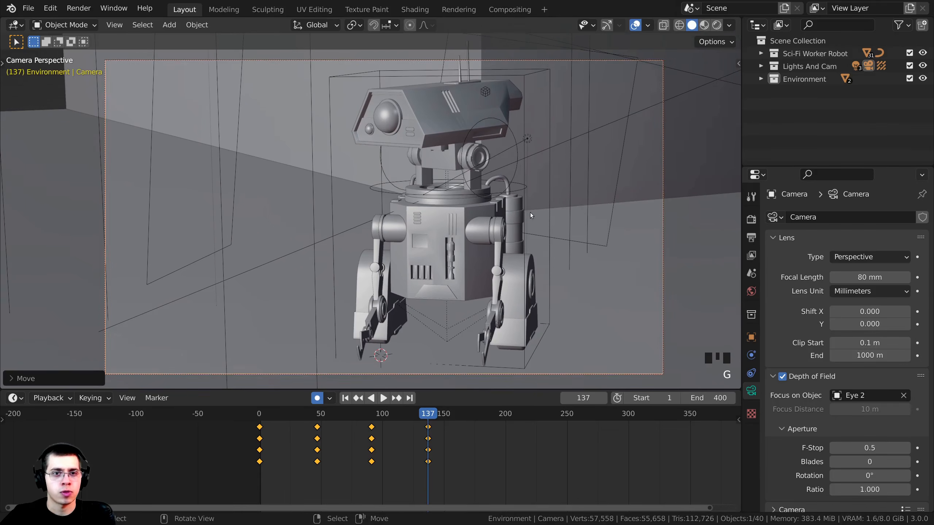
Fine-tune the camera at frame 137 by nudging its position and trackball-rotating its aim
key("r")
right_click(562, 214)
key("r")
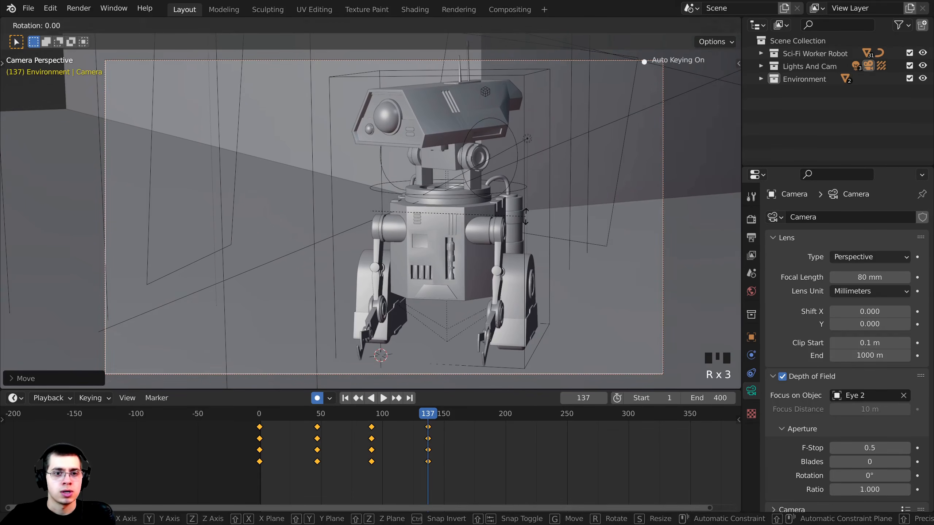
key("g")
left_click(544, 212)
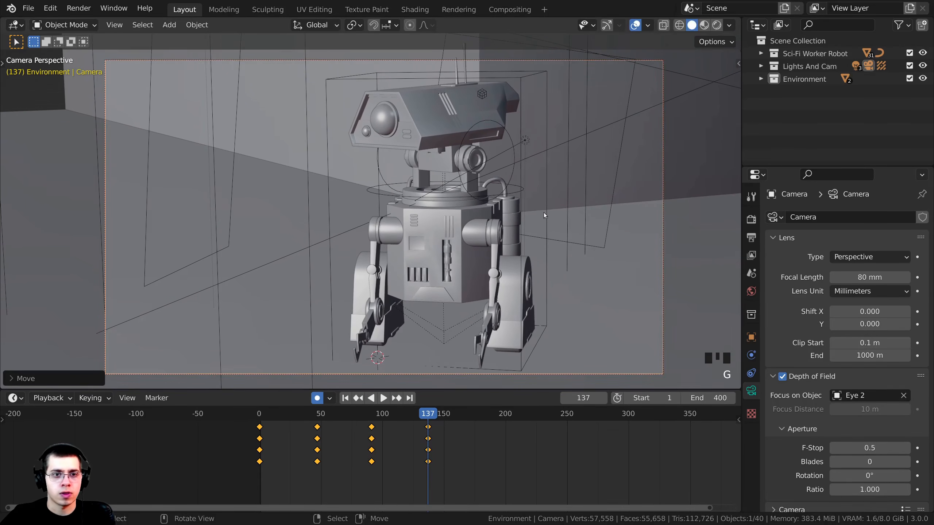
key("r")
key("r")
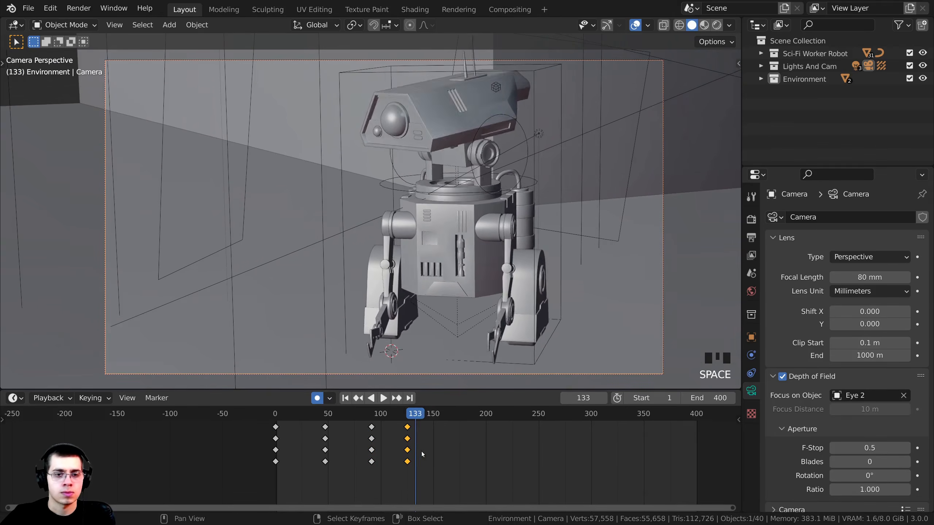
At frame 184, pull the camera back along its local Z axis and shift it sideways to keep the robot in frame
left_click_drag(423, 451, 470, 462)
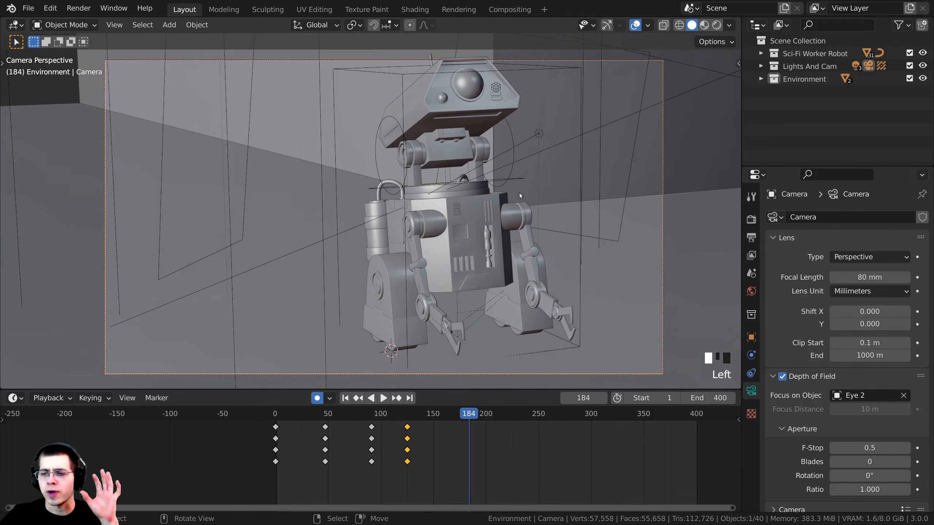
key("g")
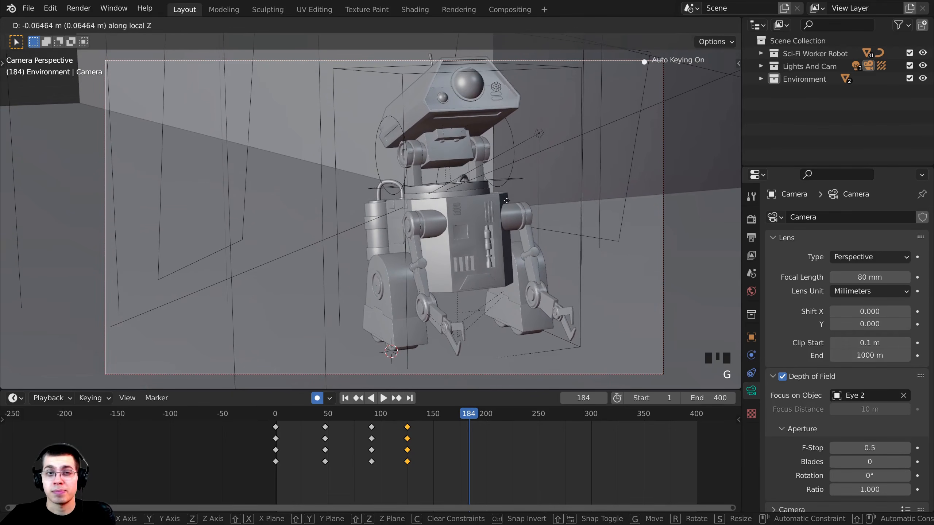
left_click(368, 181)
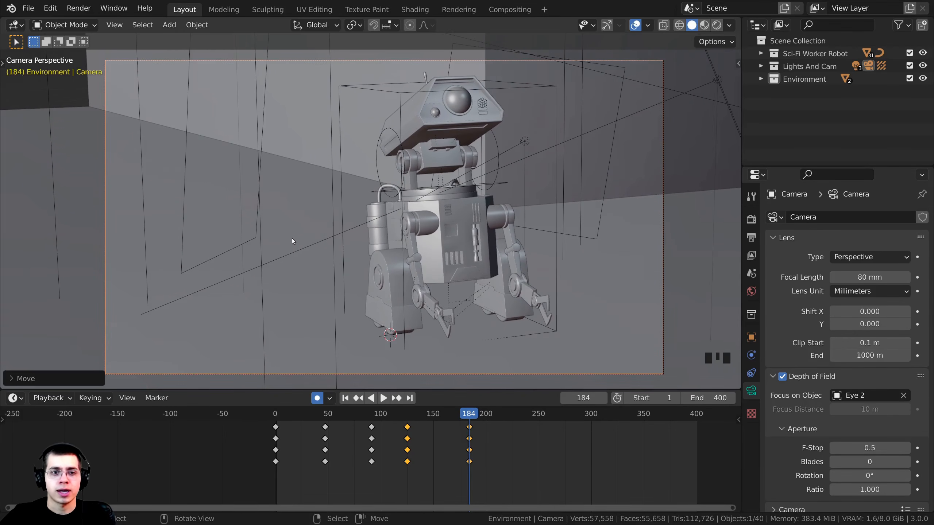
key("g")
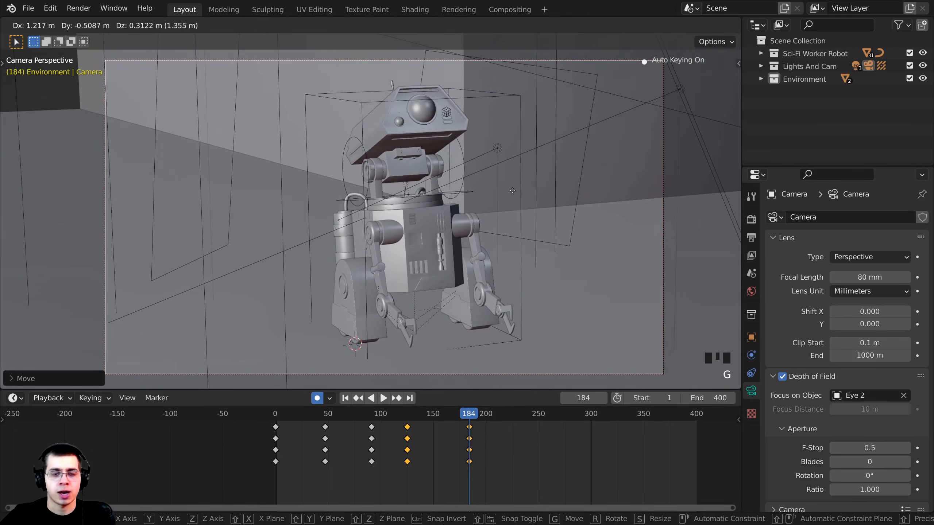
left_click(512, 197)
Trackball-rotate the camera at frame 184 to lower the robot in the shot and leave space ahead of it
key("r")
key("r")
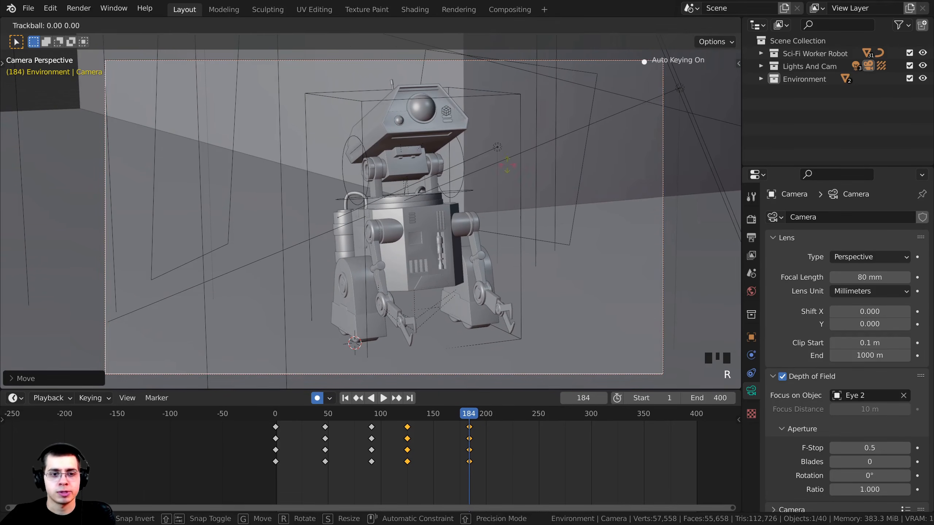
left_click(482, 186)
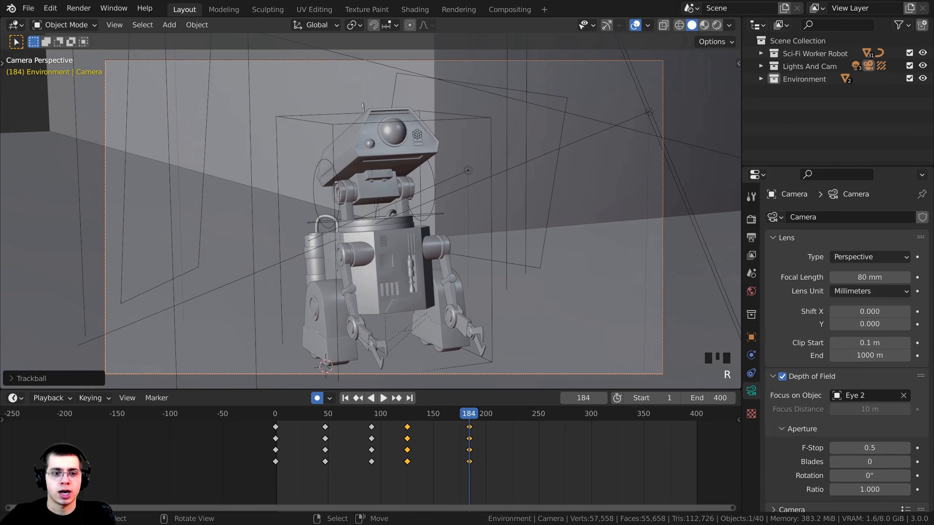
key("r")
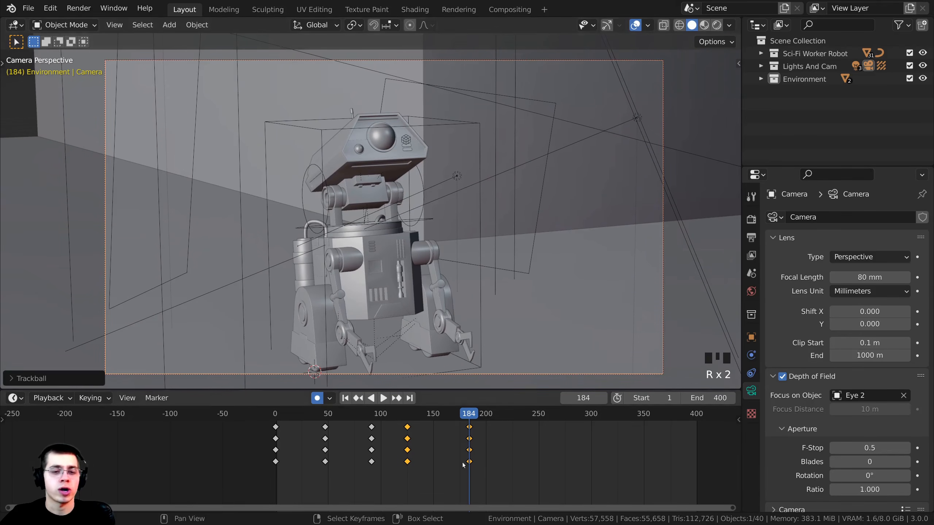
At frame 235, trackball-rotate the camera to keyframe a new aim on the leaning robot
left_click_drag(462, 466, 514, 450)
middle_click_drag(514, 451, 416, 442)
left_click_drag(416, 441, 424, 446)
middle_click_drag(497, 176, 474, 215, "shift")
key("r")
key("r")
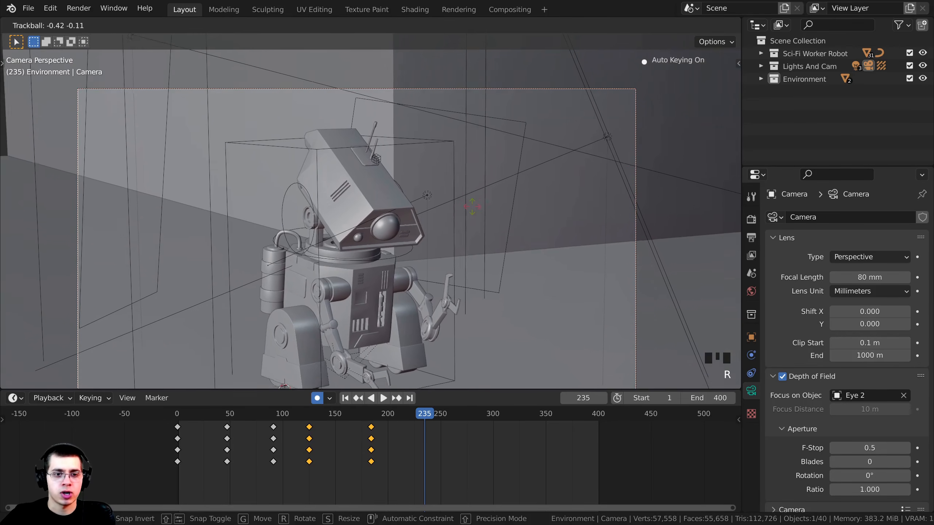
left_click(437, 265)
Move the camera along its local Z axis at frame 235 and shift it slightly to reframe the robot
scroll(437, 264, "down", 2)
key("g")
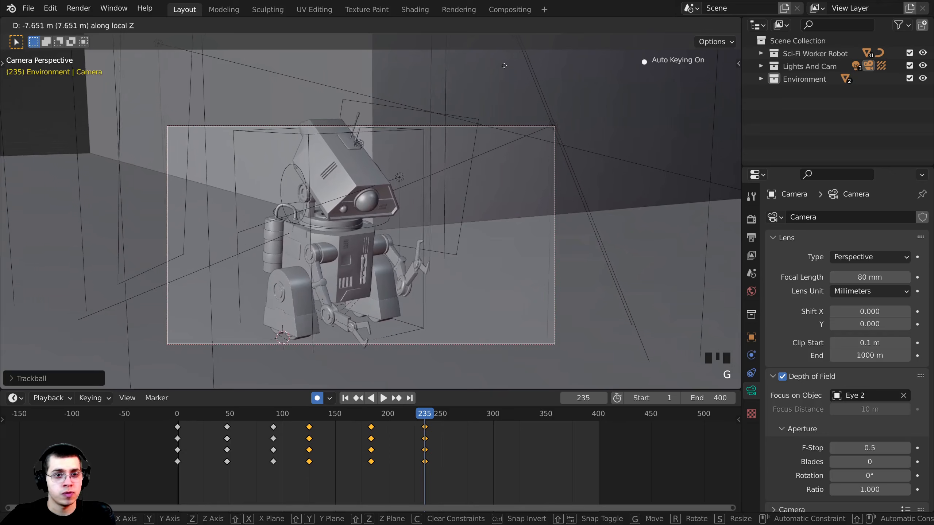
left_click(483, 221)
key("g")
left_click(484, 226)
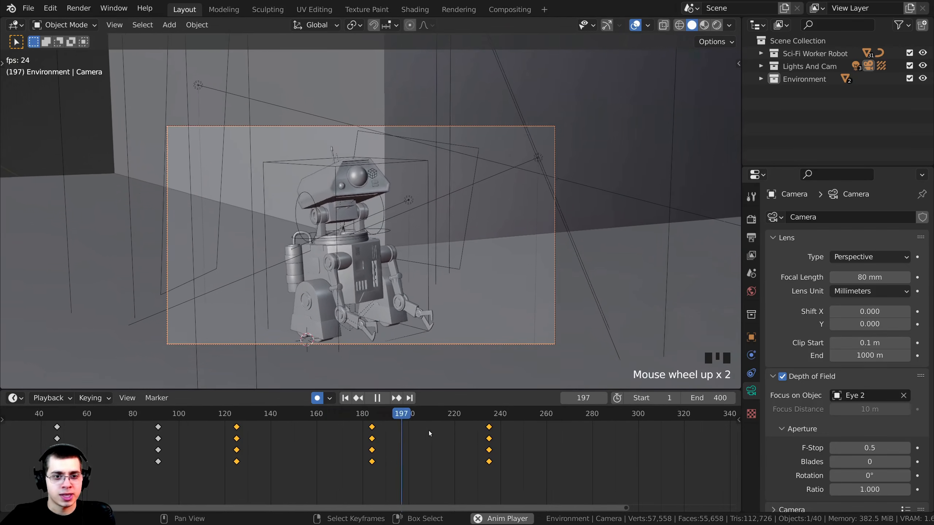
Review the camera movement around frames 197 to 237 and continue playback to frame 276
scroll(436, 440, "up", 1)
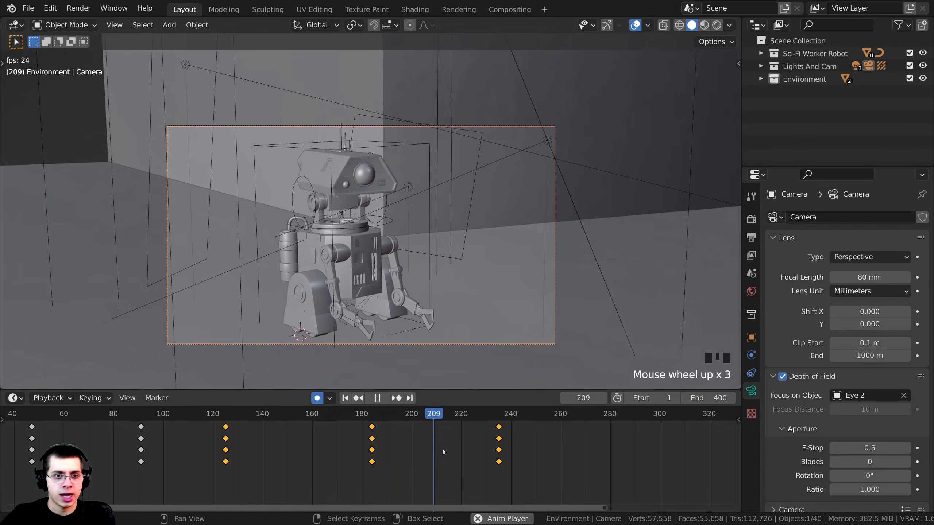
left_click(498, 444)
left_click_drag(498, 445, 460, 441)
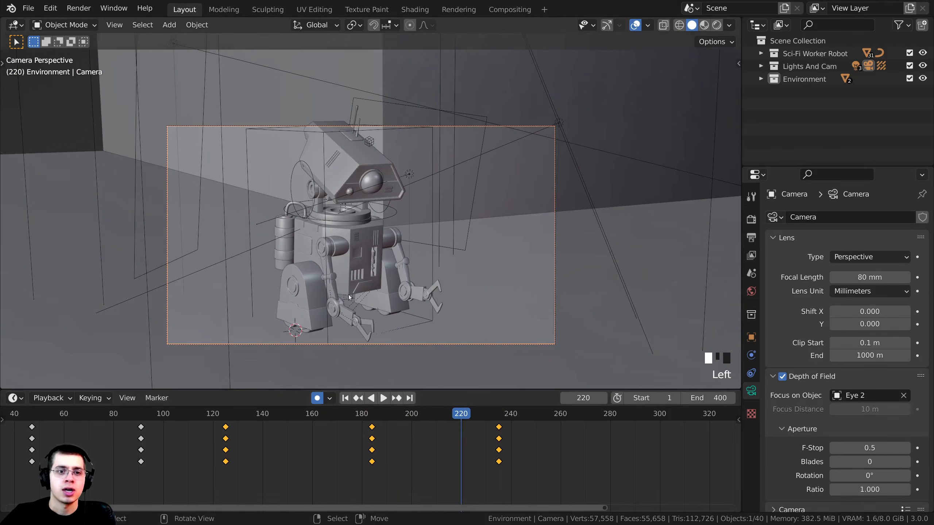
key("space")
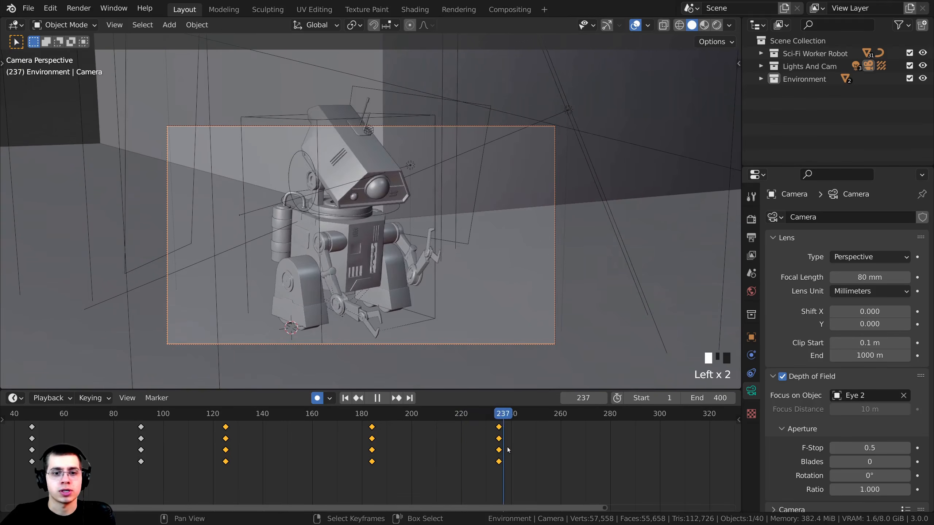
scroll(452, 443, "down", 2)
key("space")
Trackball-rotate the camera at frame 276 so the robot shifts toward the lower left of the camera frame
key("r")
key("r")
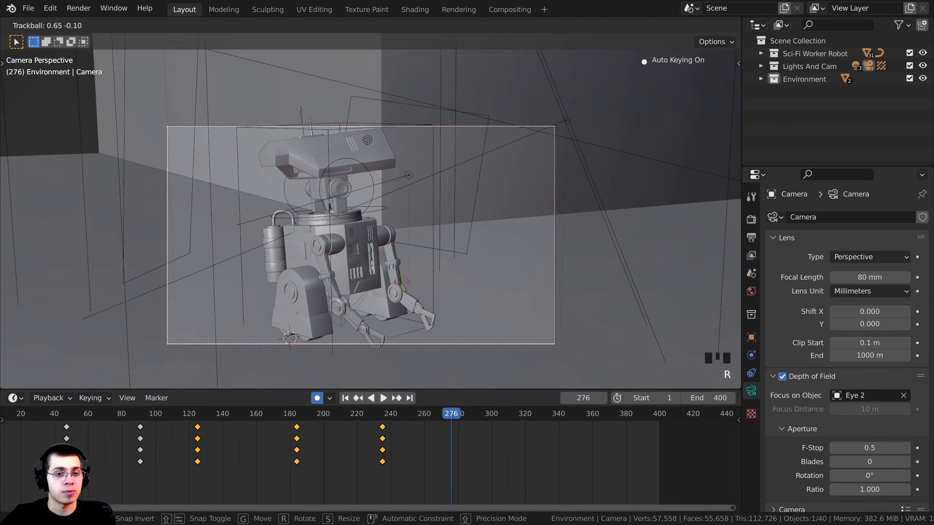
left_click(384, 309)
right_click(385, 313)
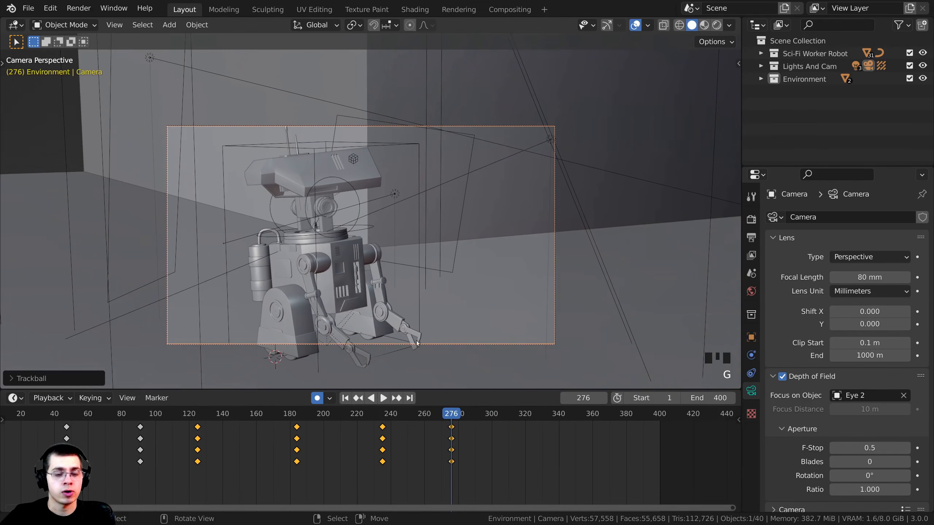
Refine the camera's aim at frame 276 with a small trackball rotation and check the whole camera frame
scroll(419, 337, "up", 2)
key("r")
key("r")
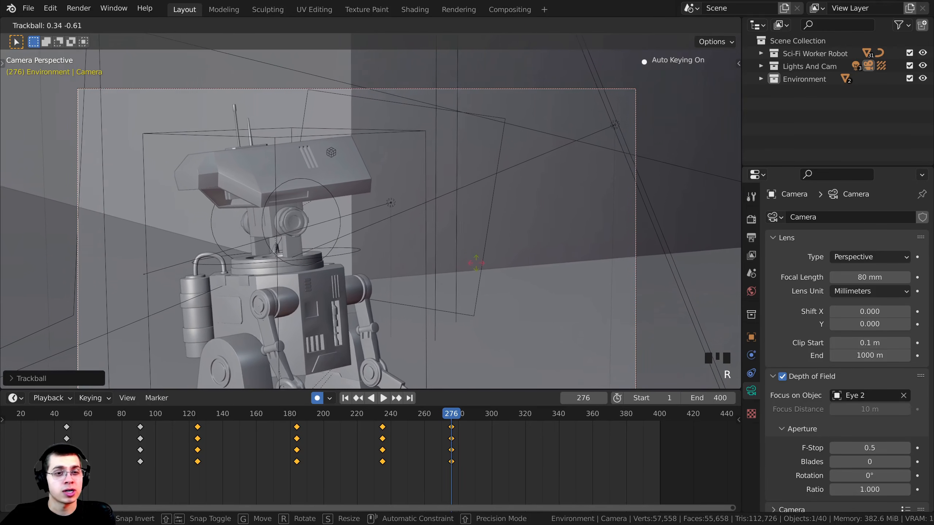
left_click(452, 225)
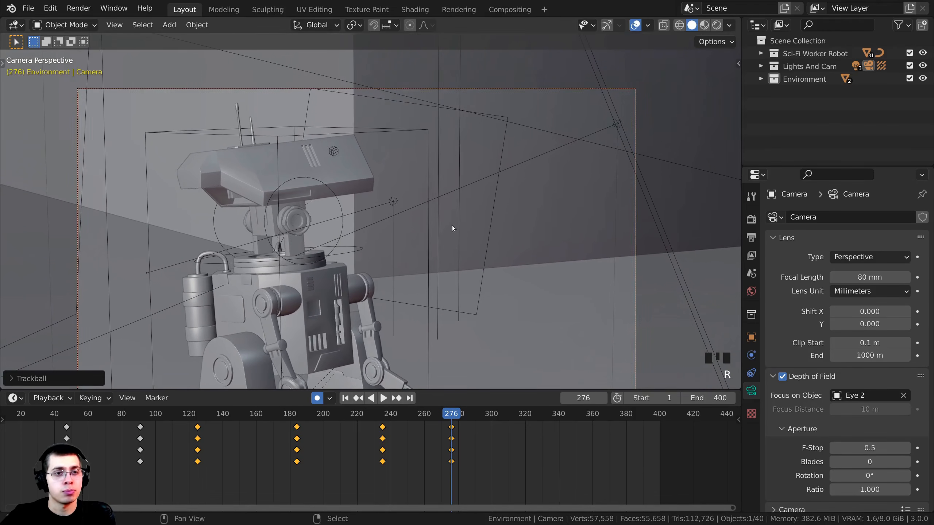
scroll(468, 101, "down", 1, "shift")
scroll(486, 223, "down", 2)
middle_click_drag(485, 224, 535, 254, "shift")
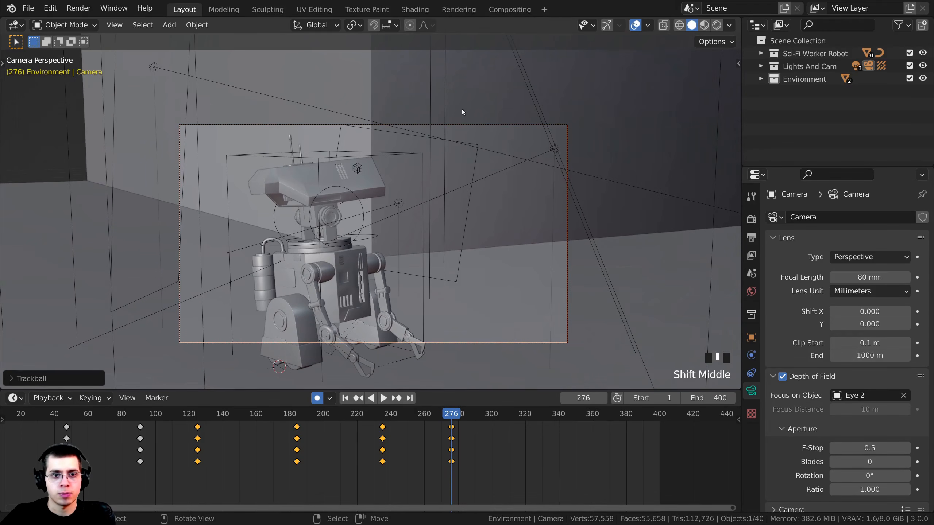
middle_click_drag(469, 237, 470, 246, "shift")
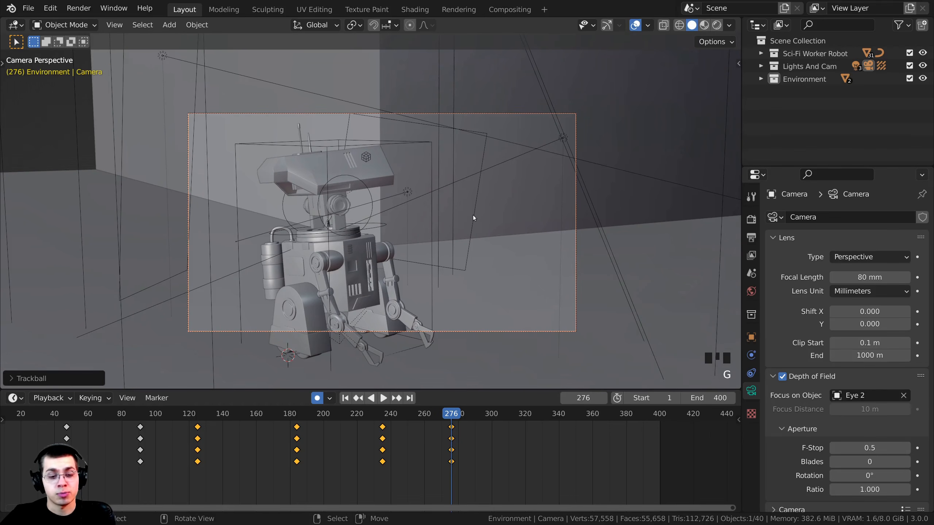
Move the camera back along its local Z axis at frame 276 and shift it so the whole robot fits the frame
key("g")
key("g")
middle_click(462, 231)
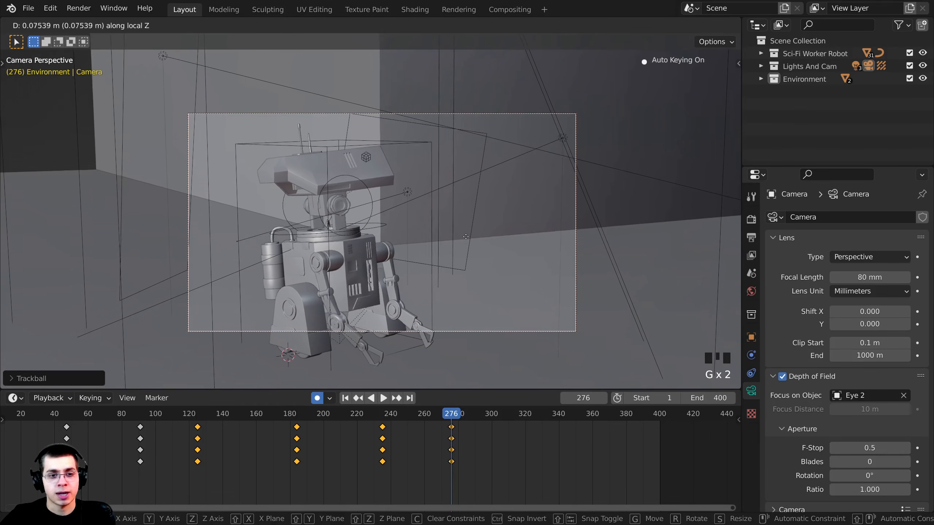
left_click(437, 87)
key("g")
left_click(424, 164)
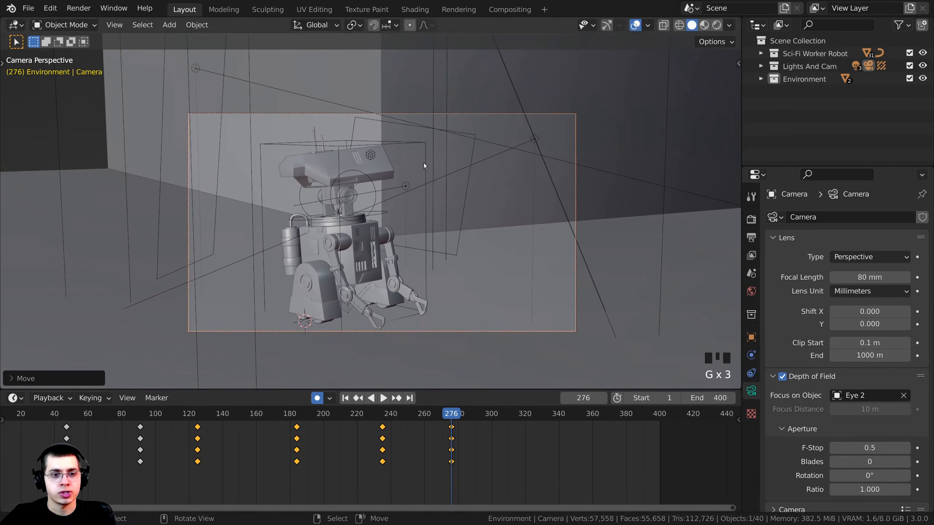
key("g")
middle_click(422, 235)
left_click(420, 231)
Rotate both halves of the robot's left claw upward at frame 270
left_click(373, 317)
scroll(383, 305, "up", 4)
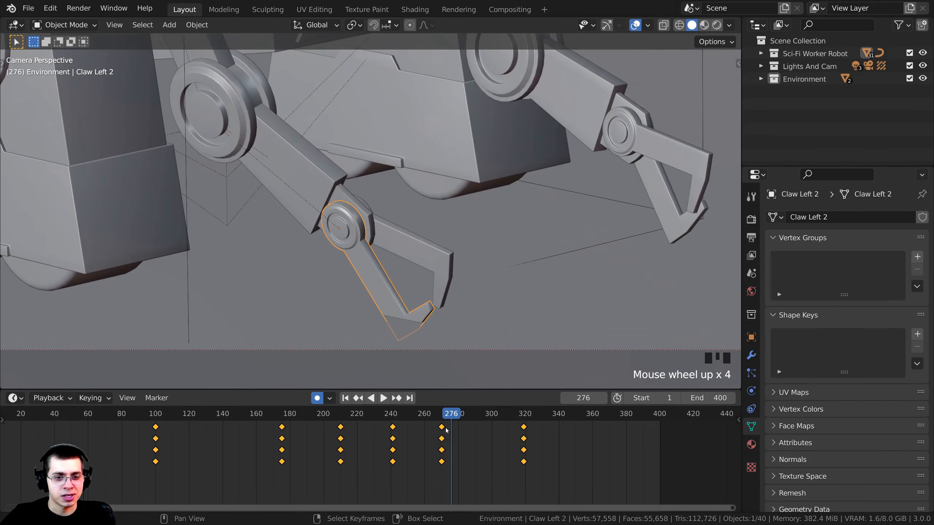
left_click_drag(447, 431, 442, 432)
left_click(430, 228)
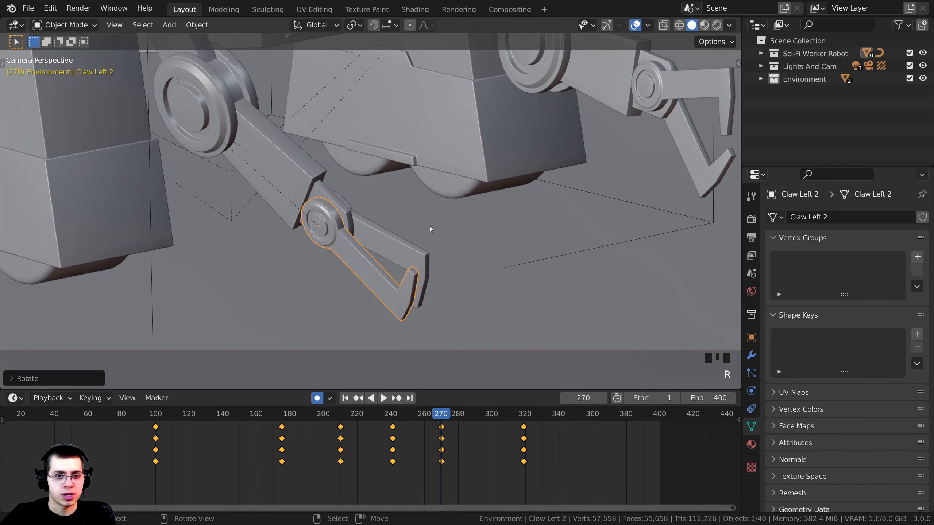
left_click(414, 243)
key("r")
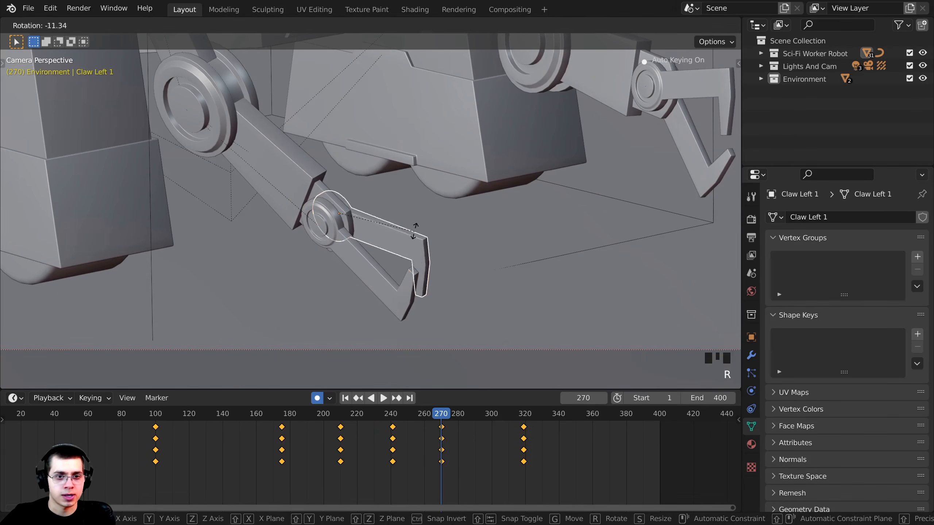
left_click(416, 198)
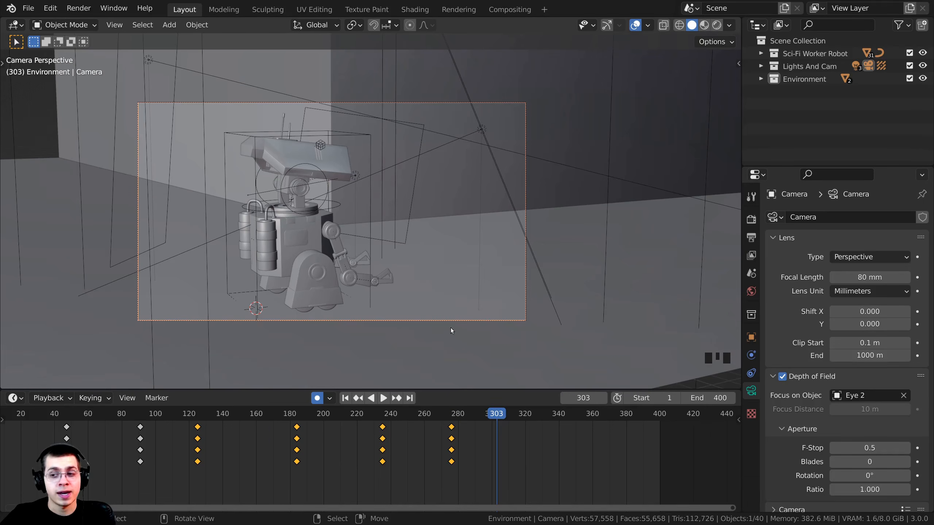
Trackball-rotate the camera at frame 303 so the robot sits near the middle of the camera frame
key("r")
key("r")
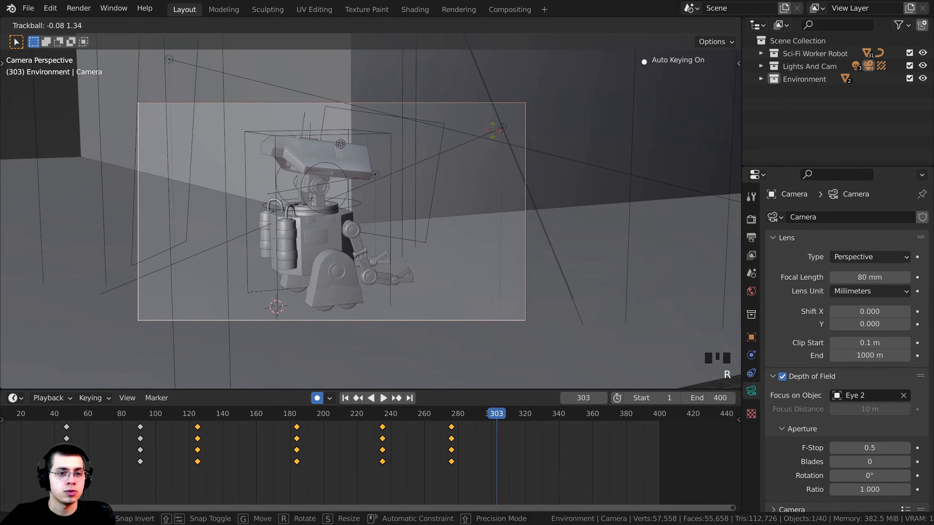
left_click(523, 125)
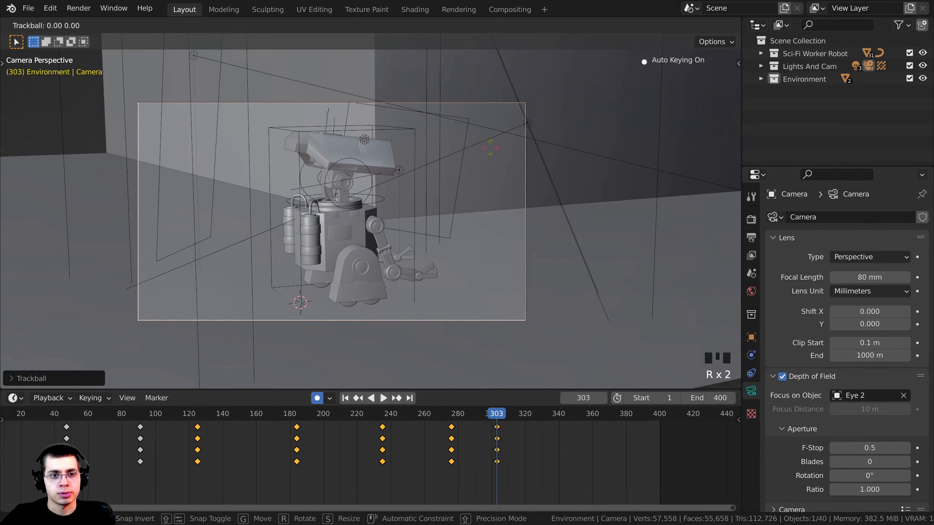
left_click(240, 377)
Play on to frame 365 and trackball-rotate the camera there so the robot drives out of the frame's right side
key("space")
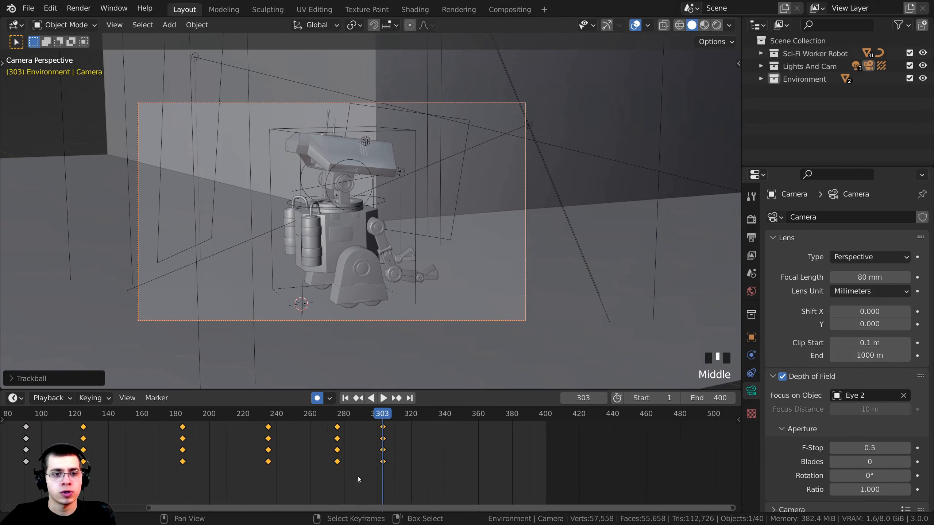
key("space")
scroll(480, 294, "down", 2)
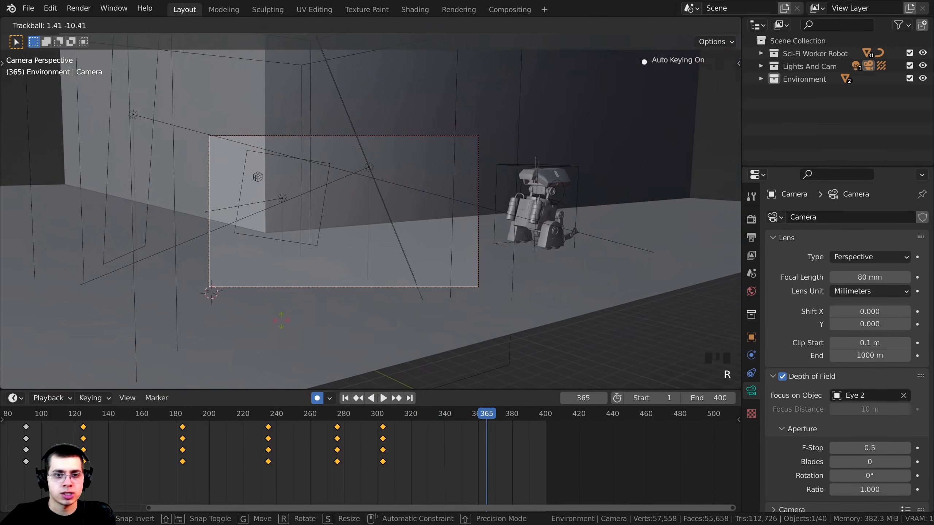
left_click(328, 355)
Replay the closing camera move and shift its keyframe from frame 365 to about frame 407
left_click_drag(455, 467, 352, 464)
key("space")
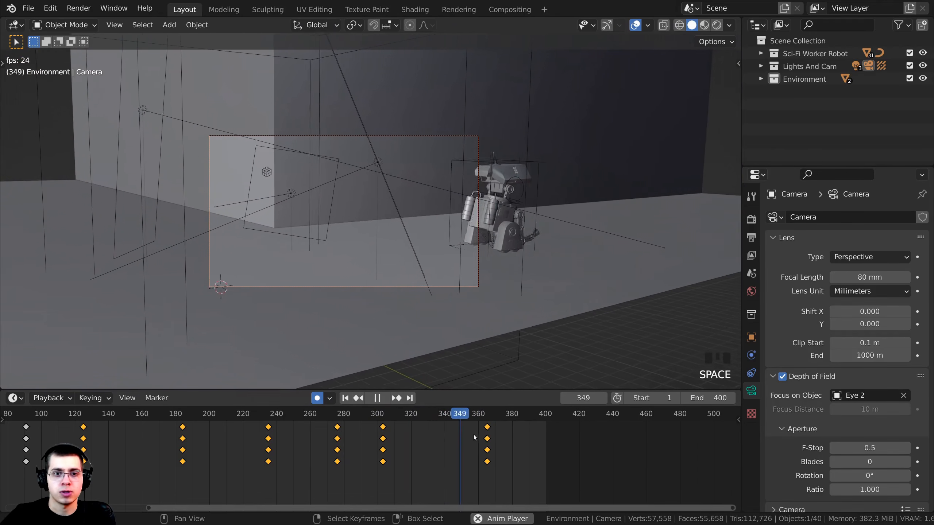
key("g")
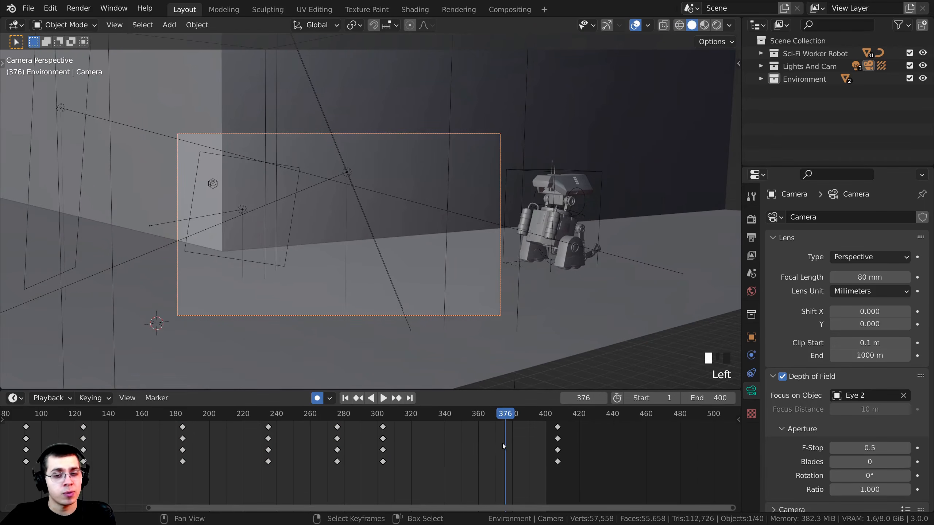
Check where the robot has left the shot and set the animation's end frame to 375
left_click_drag(503, 443, 502, 443)
key("space")
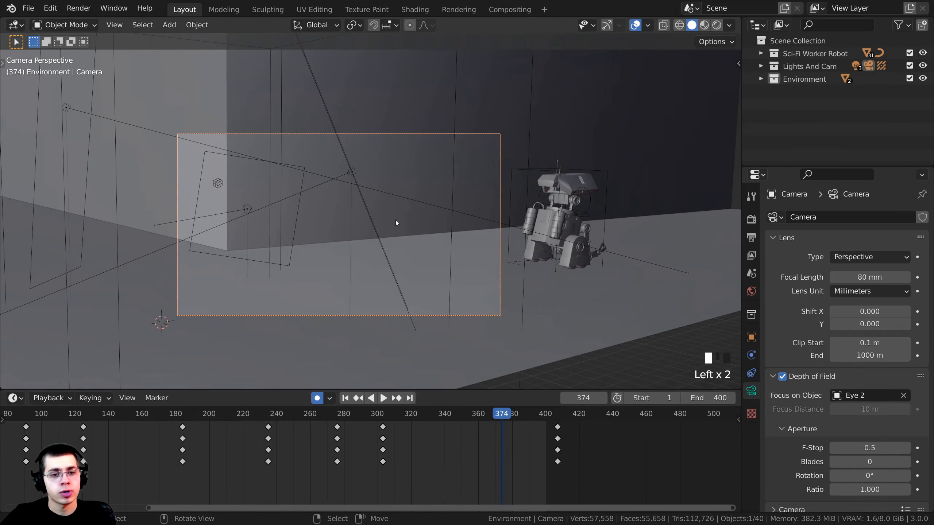
left_click(704, 398)
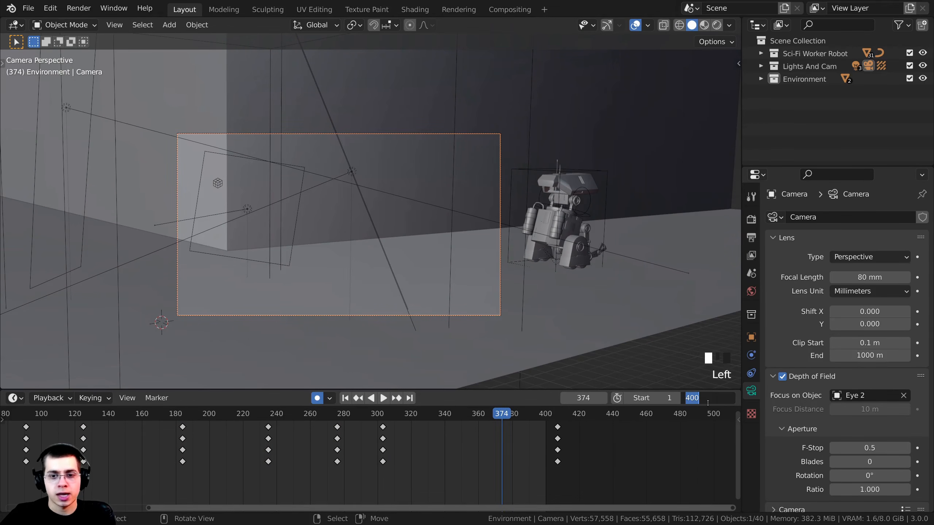
type("3")
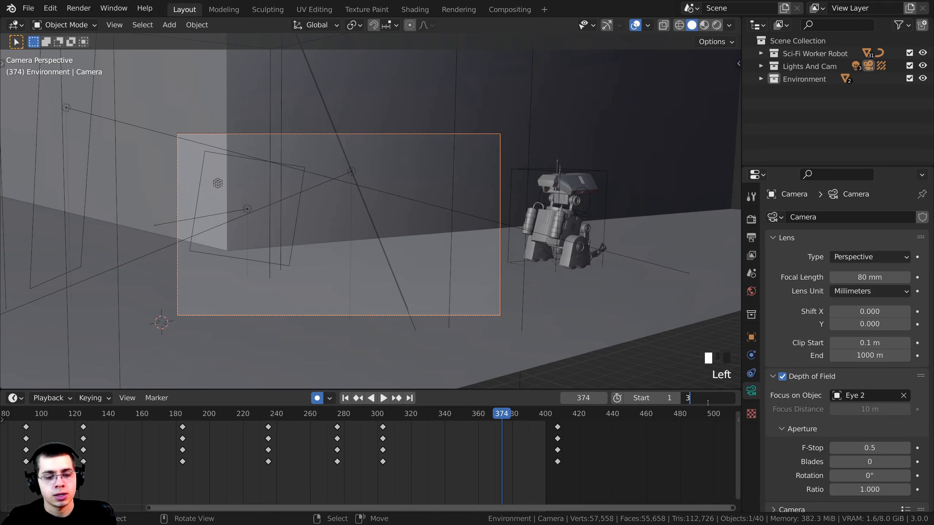
type("75")
key("Return")
Return to the animation's start, switch the viewport to Rendered shading and review the full animation through the camera
left_click_drag(492, 413, 426, 437)
middle_click_drag(406, 223, 457, 277)
key("KP_0")
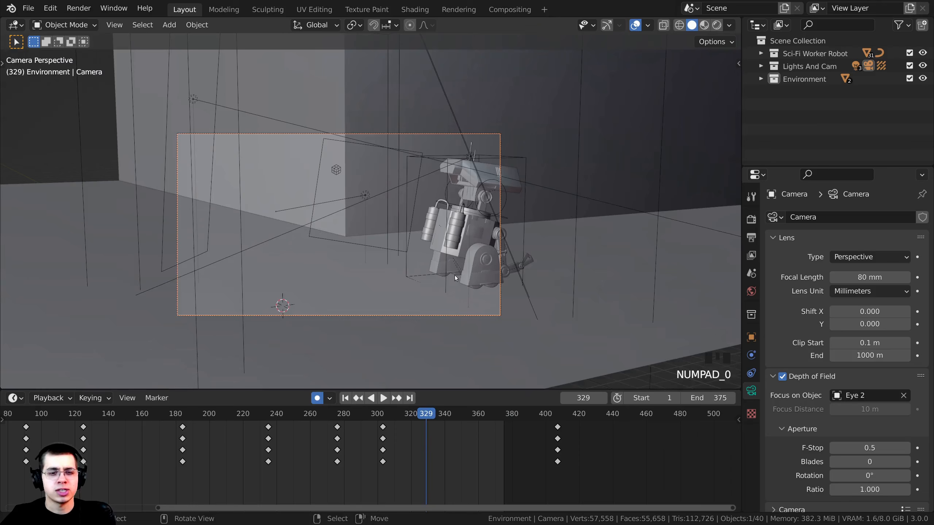
scroll(374, 464, "down", 12)
middle_click_drag(353, 468, 406, 472)
left_click_drag(406, 473, 226, 472)
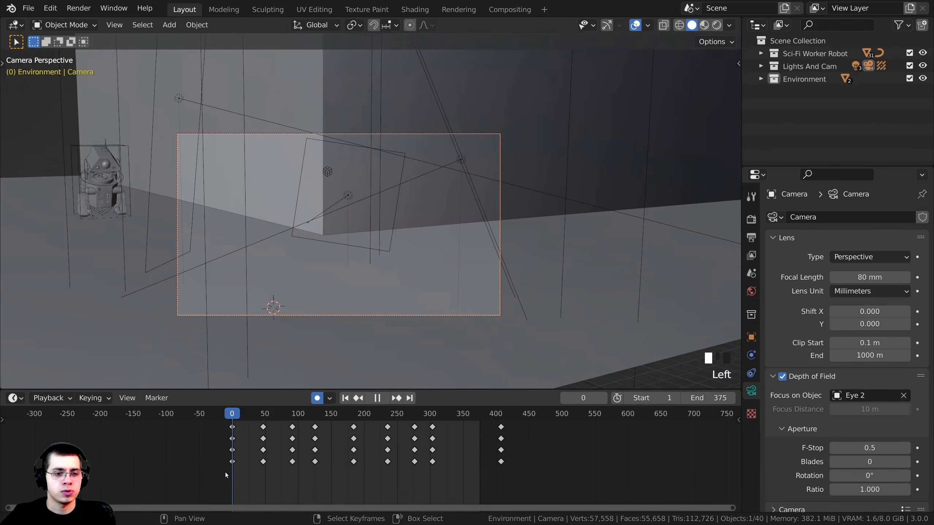
key("z")
left_click(415, 108)
scroll(484, 175, "up", 3)
key("space")
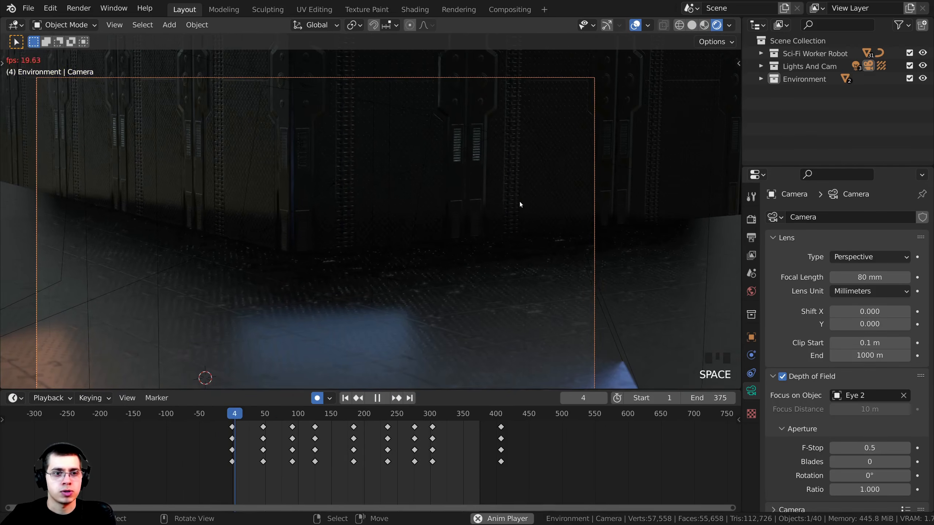
middle_click_drag(520, 203, 654, 217, "shift")
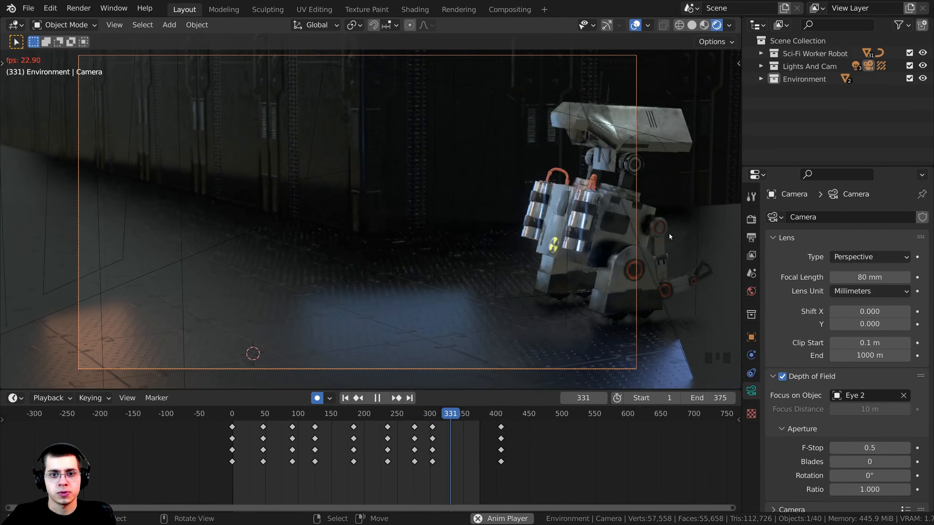
left_click_drag(454, 451, 317, 454)
middle_click_drag(580, 214, 555, 215, "shift")
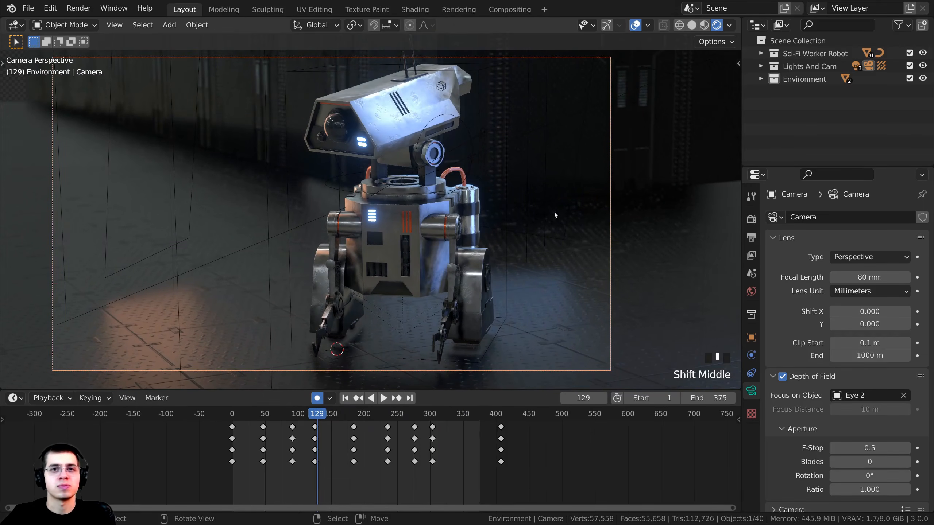
Render a still of frame 31 and examine the motion blur on the robot
key("Escape")
key("Escape")
key("Escape")
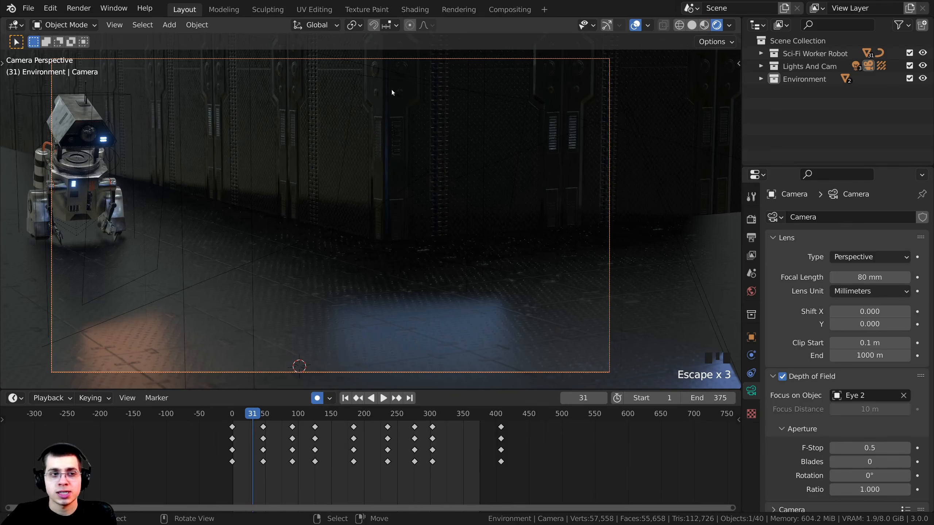
key("F12")
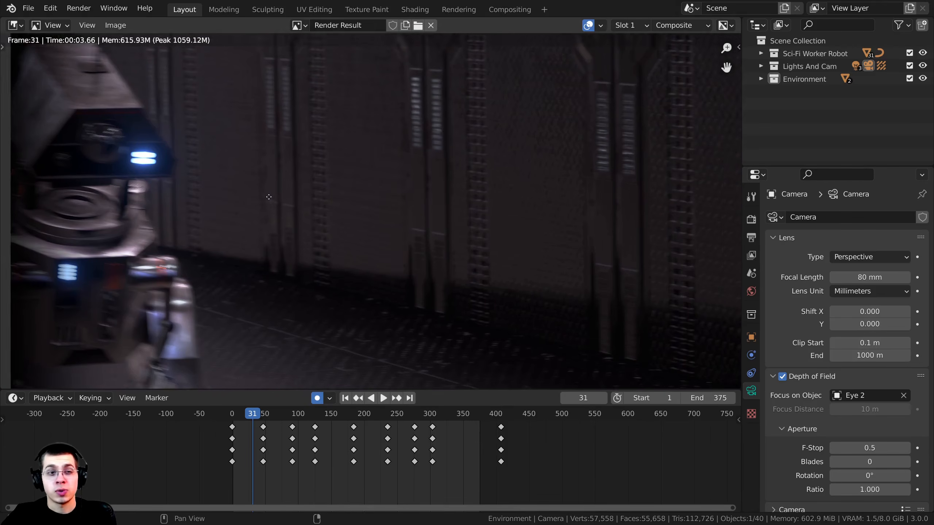
scroll(243, 307, "down", 3)
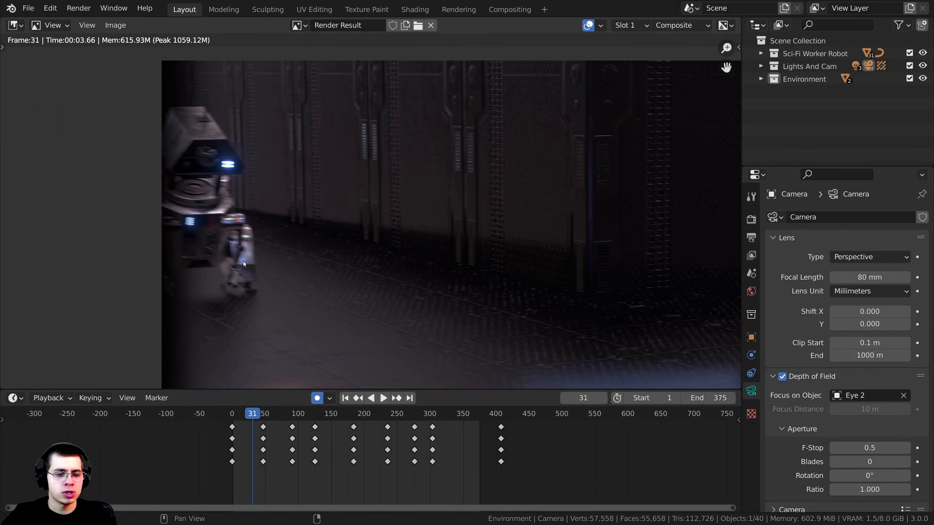
middle_click_drag(213, 227, 208, 227)
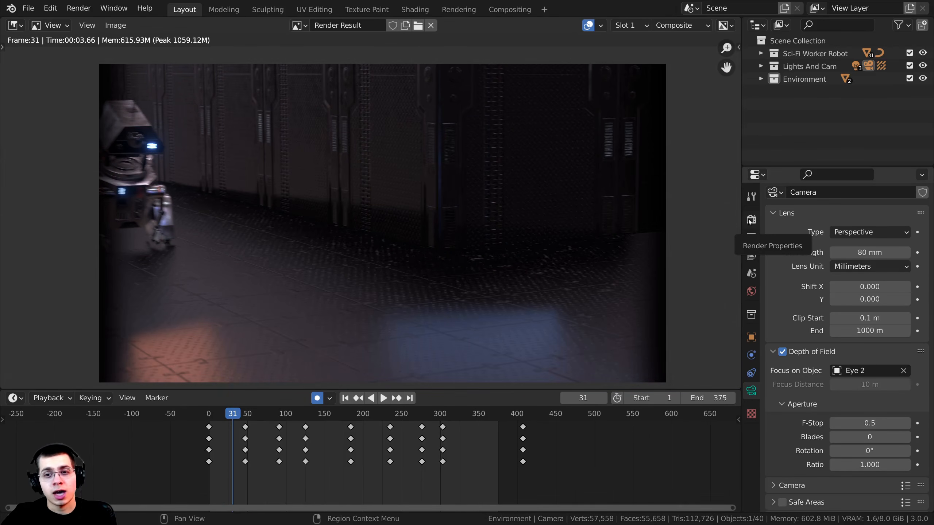
Set the Motion Blur shutter to 0.35 and re-render frame 31 to inspect the blur on the robot
left_click(750, 220)
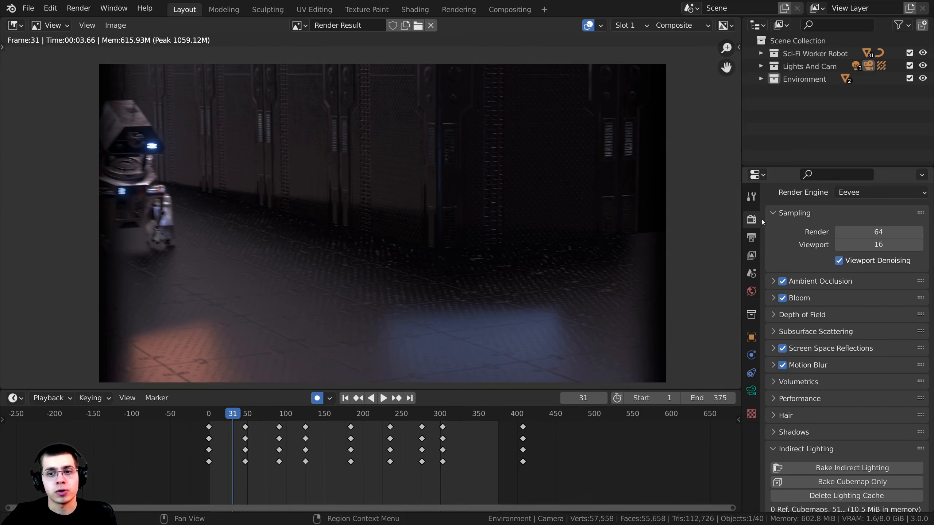
left_click(773, 365)
scroll(777, 355, "down", 3)
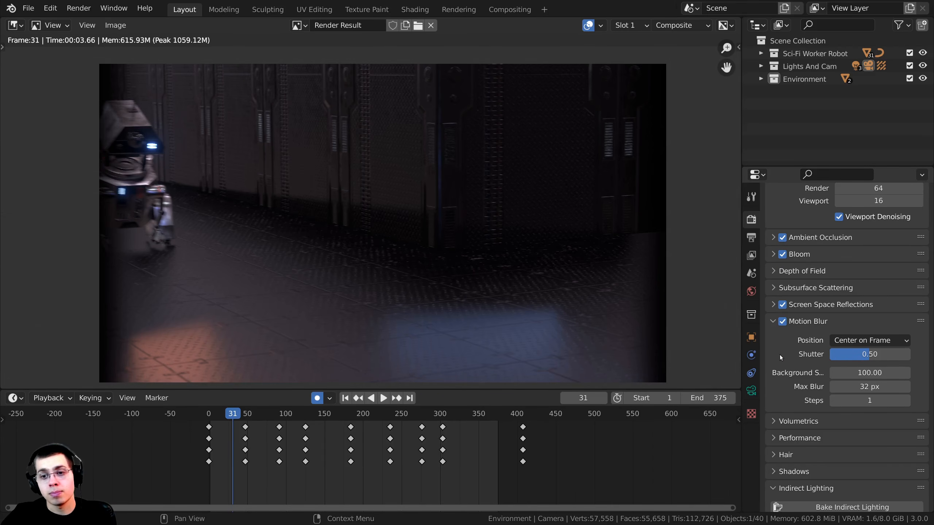
mouse_move(855, 354)
left_mouse_down()
mouse_move(868, 354)
mouse_move(847, 354)
mouse_move(890, 354)
mouse_move(847, 355)
left_mouse_up()
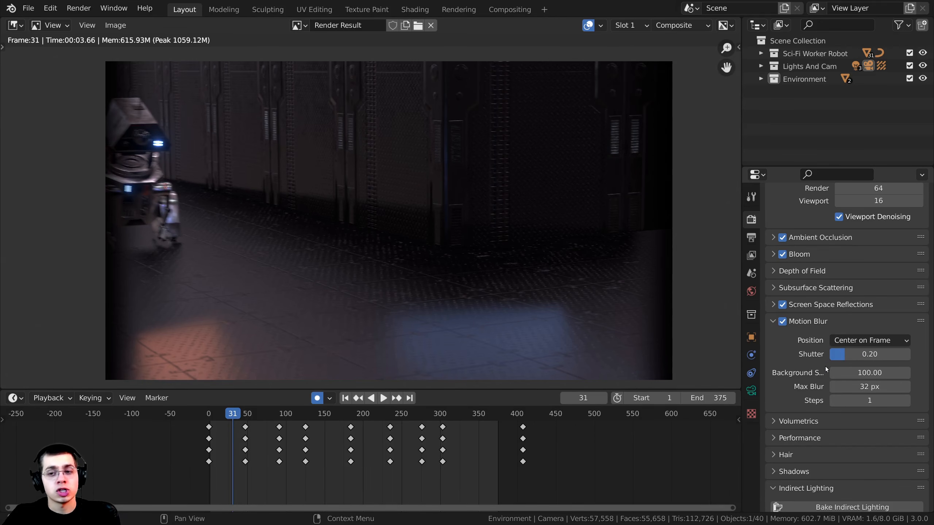
left_click(859, 354)
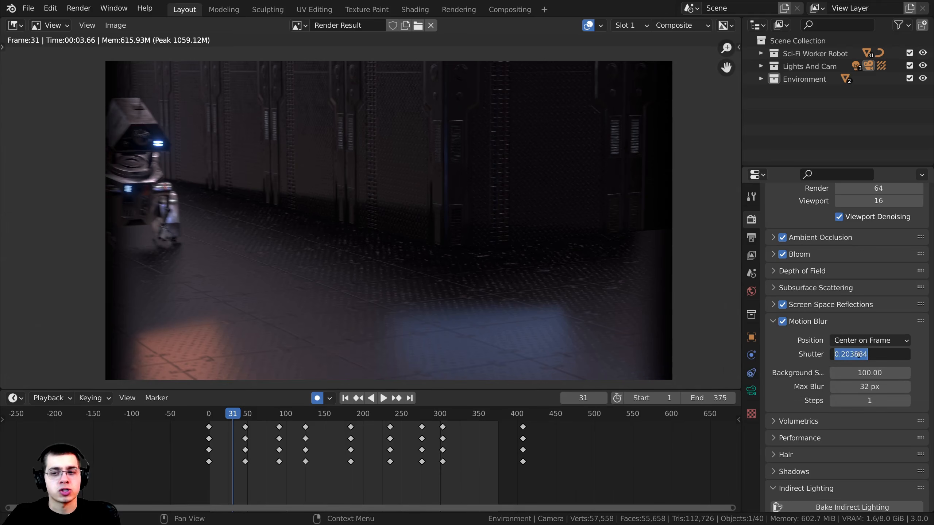
type(".35")
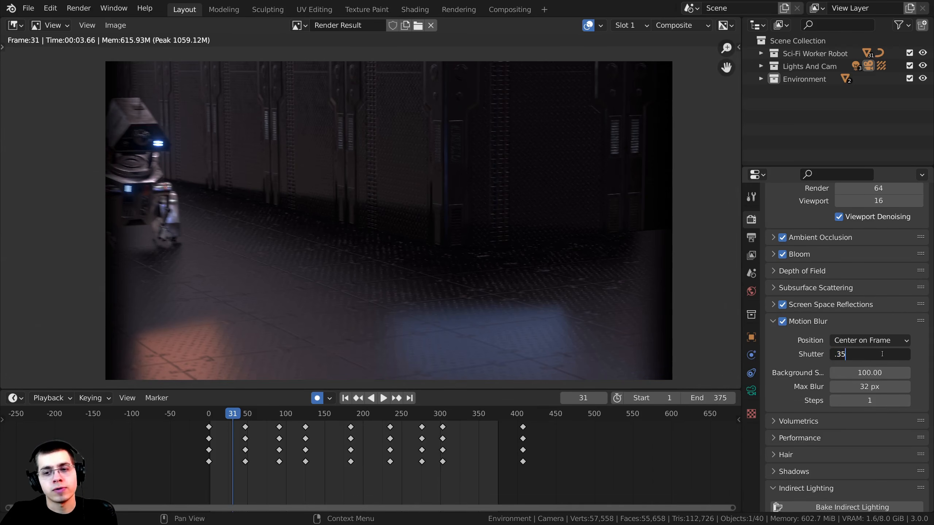
key("Return")
middle_click_drag(375, 201, 403, 182)
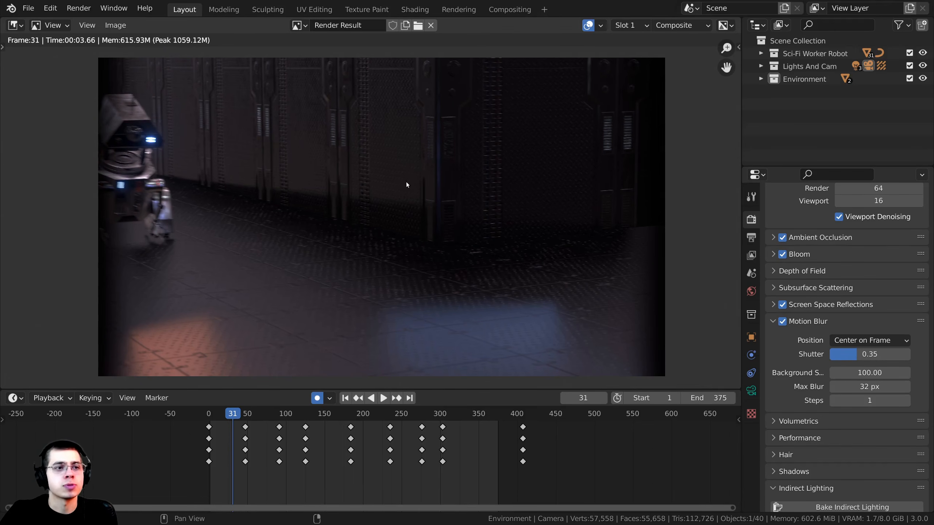
scroll(494, 235, "up", 3)
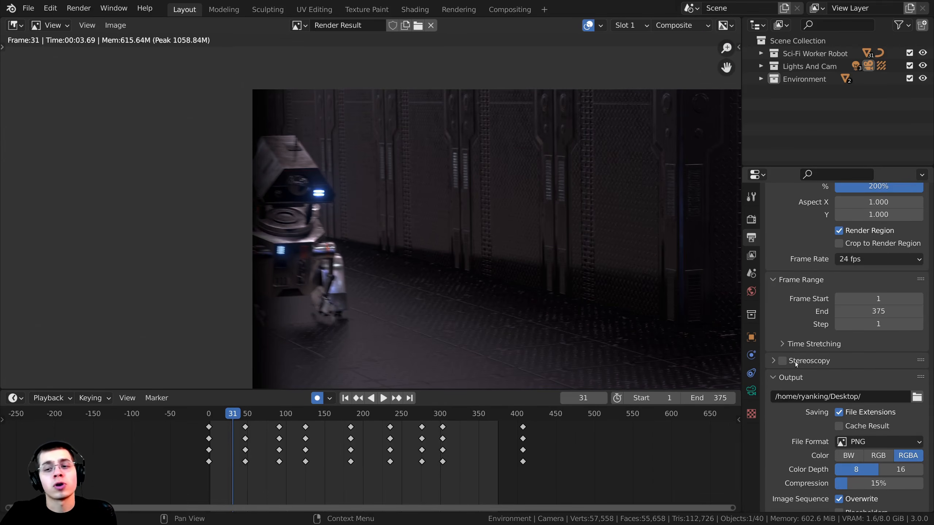
Create a folder named "render frames" inside Robot/Tutorial and set it as the render output path
scroll(781, 325, "down", 3)
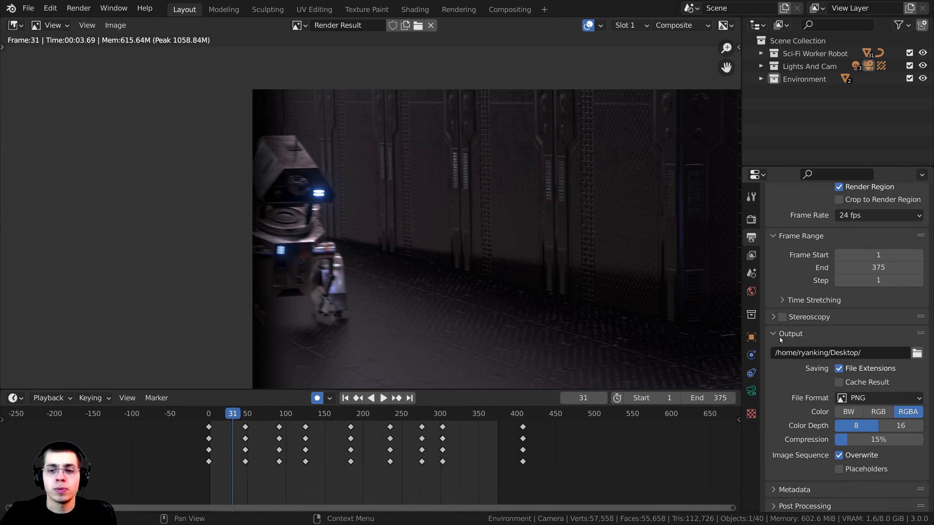
left_click(885, 397)
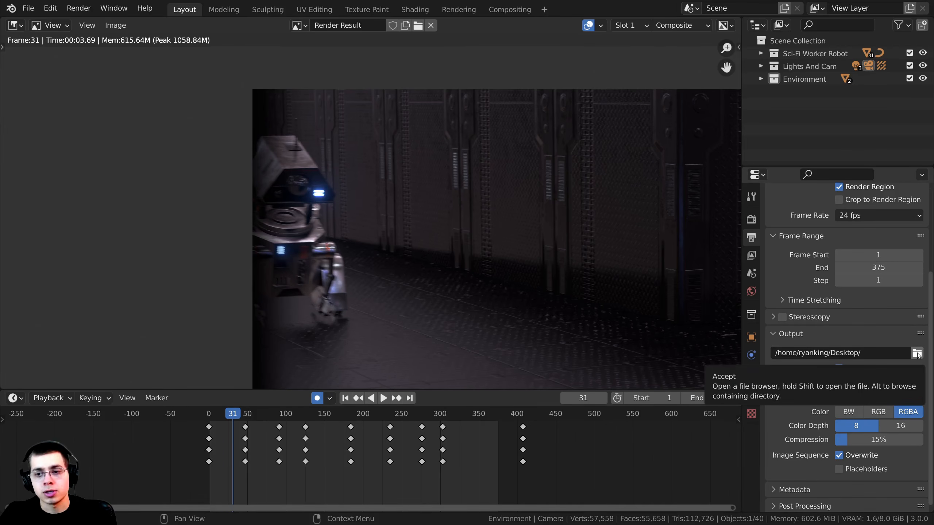
left_click(917, 352)
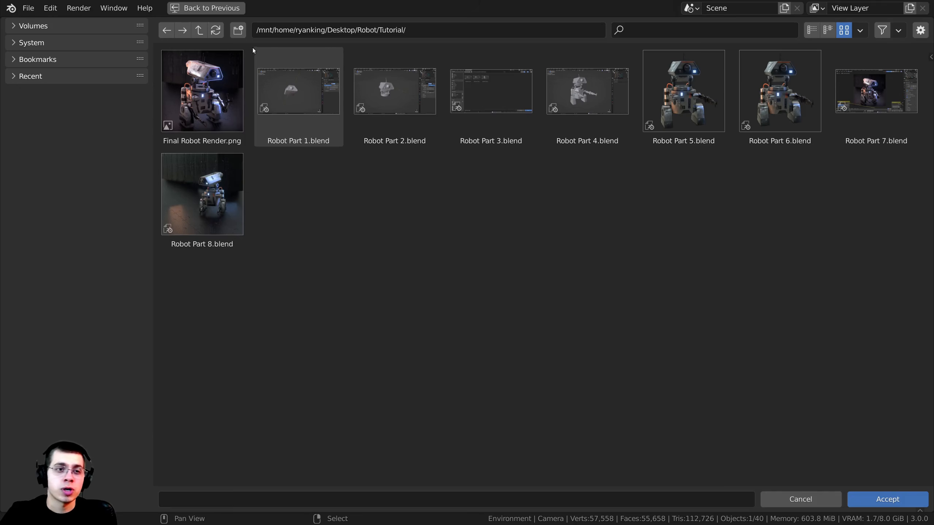
left_click(238, 31)
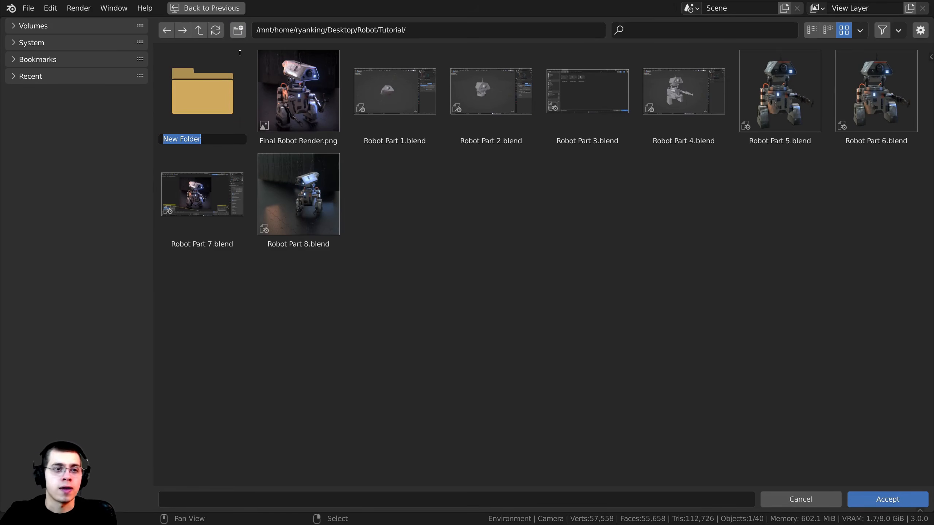
type("render")
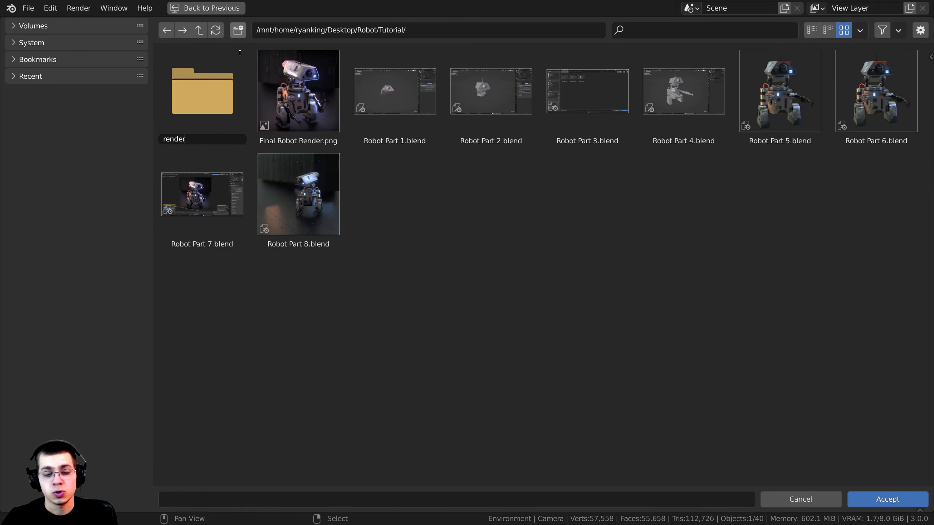
type("fframes")
key("Return")
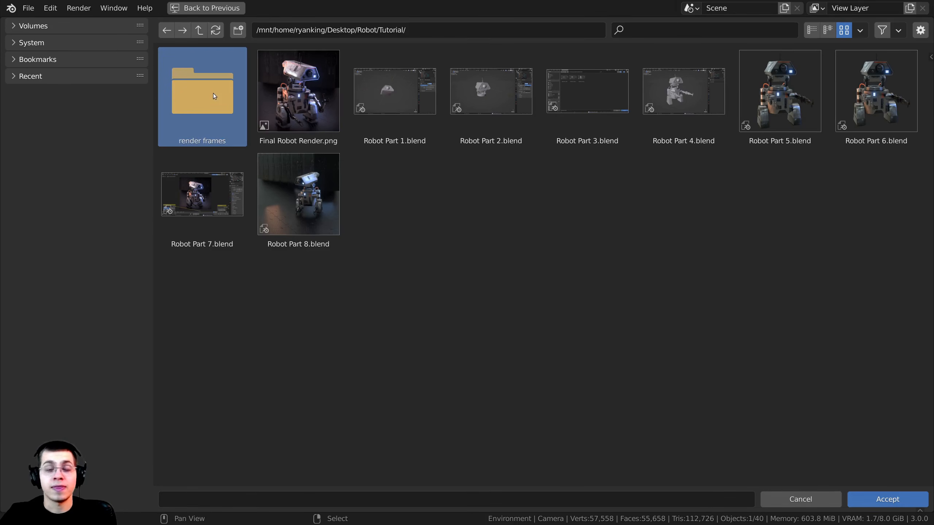
double_click(213, 93)
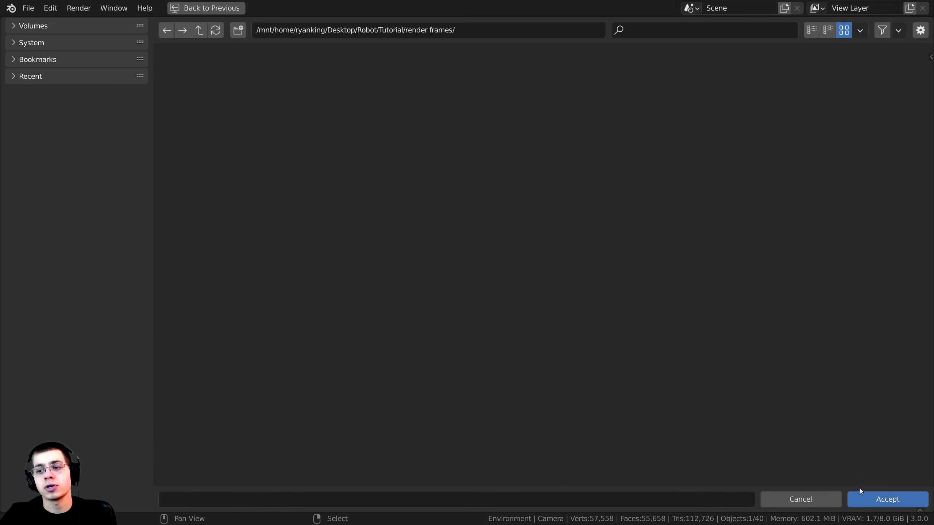
left_click(895, 503)
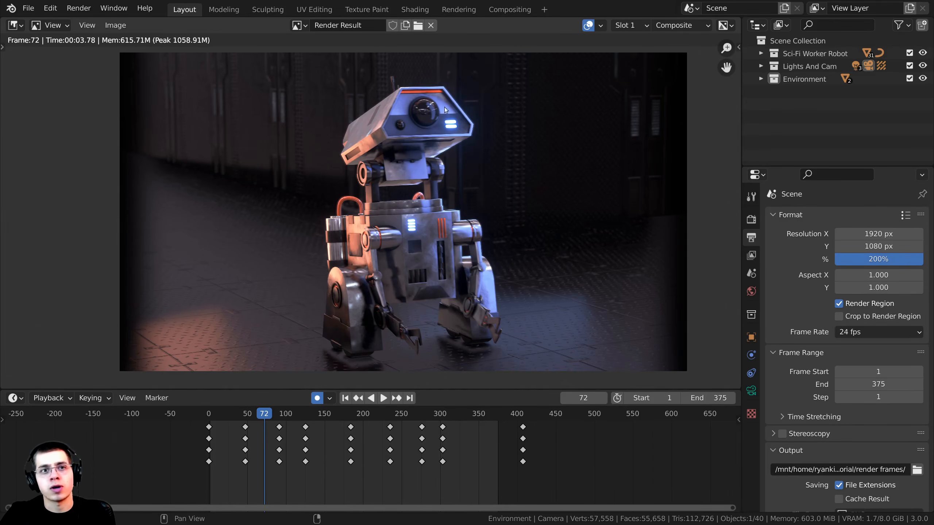
Go to the compositing node tree and examine the vignette nodes and the rendered robot image in the backdrop
left_click(500, 14)
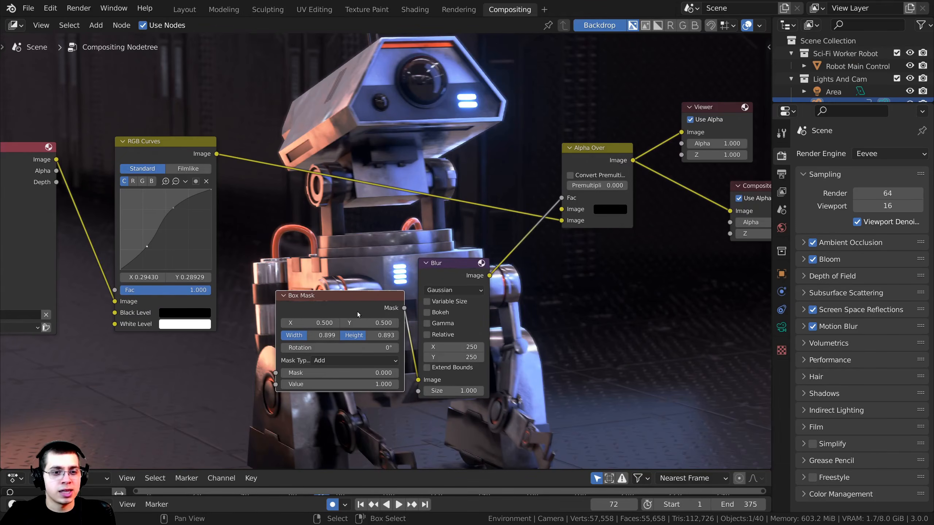
key("Home")
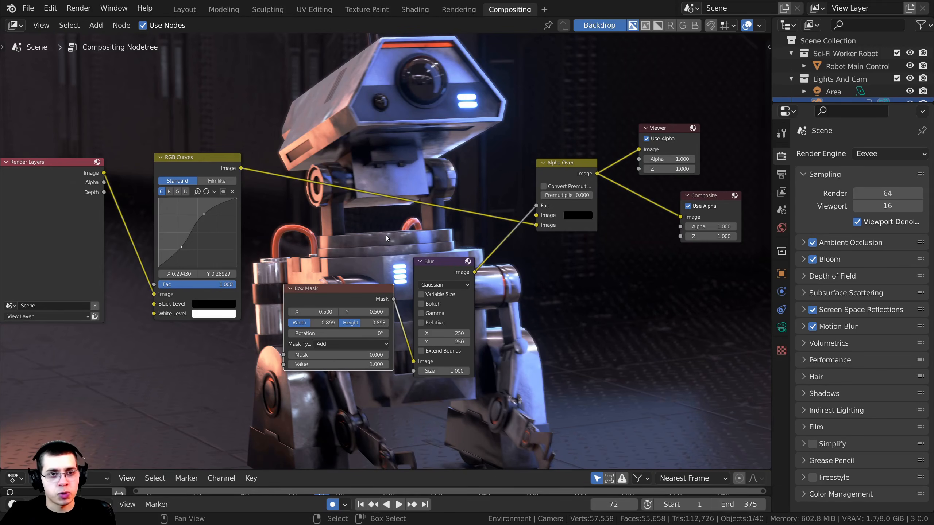
key("v")
key("v")
key("v")
key("v")
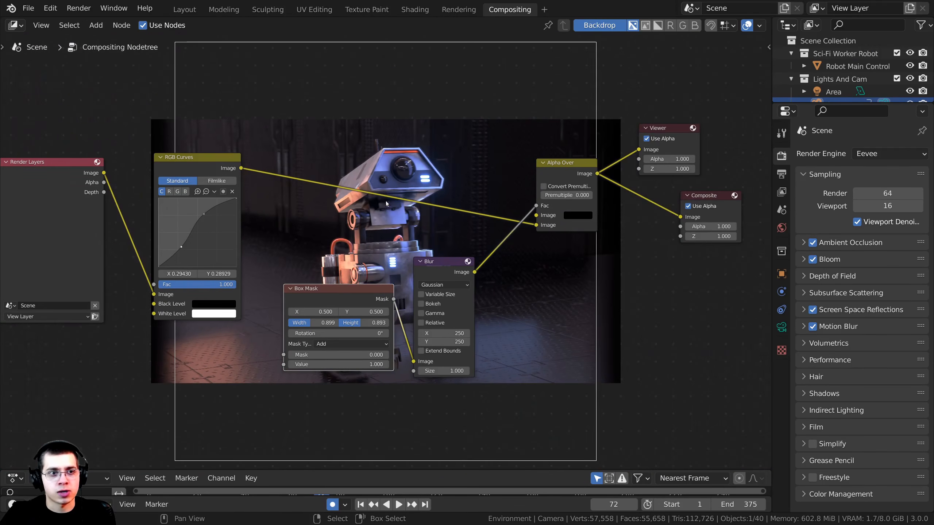
scroll(546, 267, "up", 1)
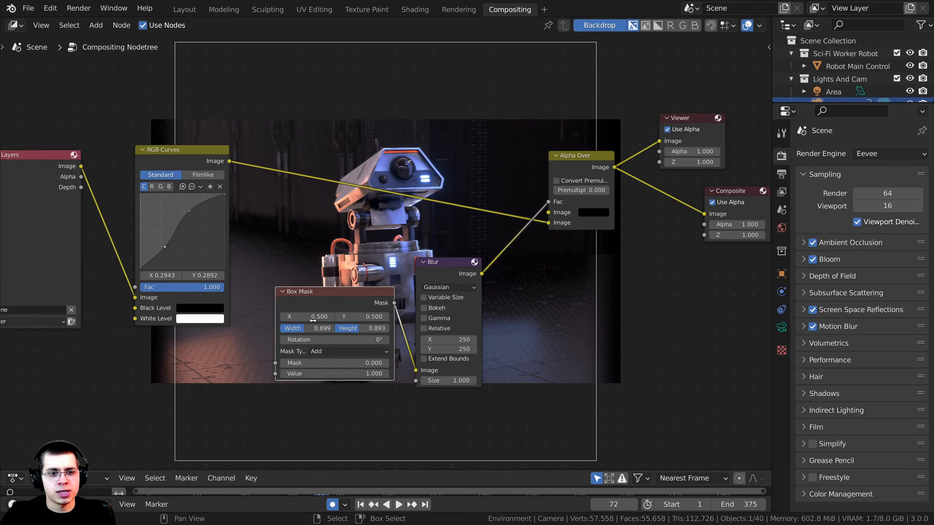
left_click_drag(371, 327, 300, 328)
middle_click_drag(371, 292, 382, 320)
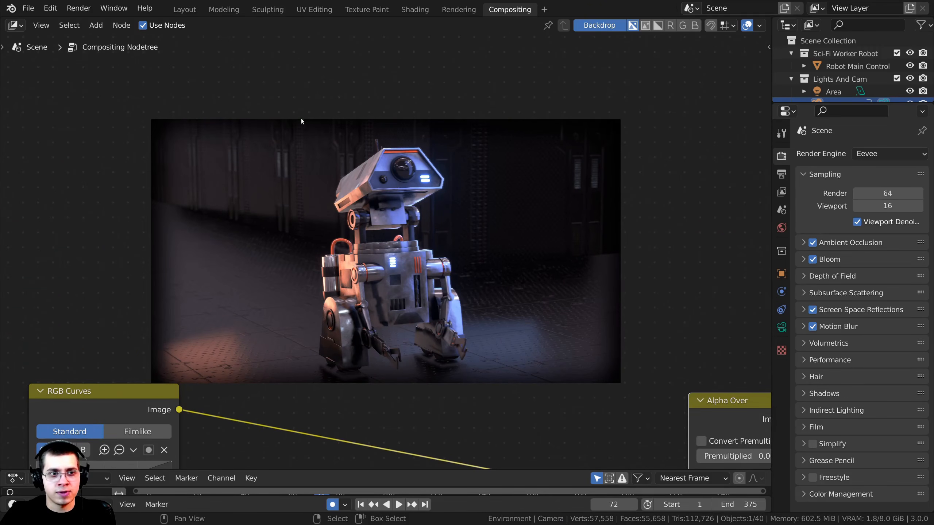
scroll(375, 332, "up", 1)
middle_click_drag(376, 331, 348, 339)
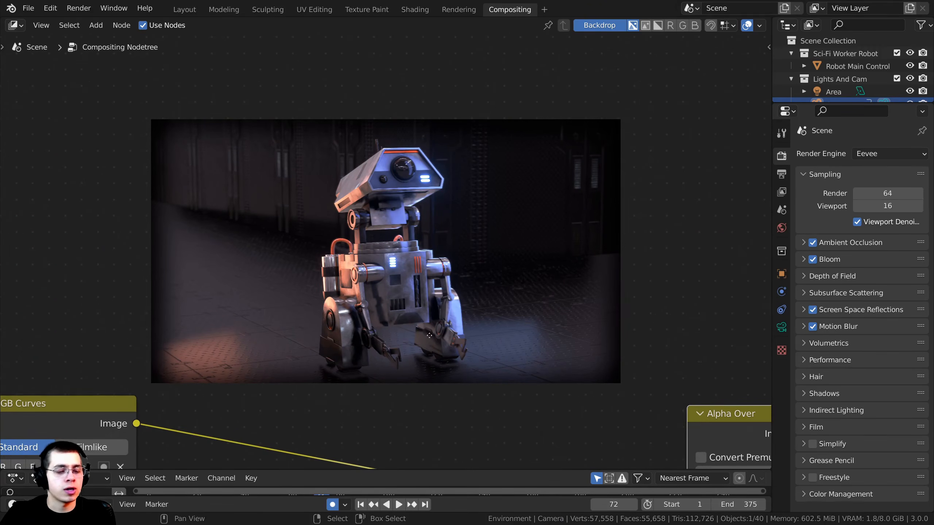
scroll(428, 335, "down", 1)
middle_click_drag(429, 335, 440, 285)
Render the full animation and save the project file
key("ctrl+s")
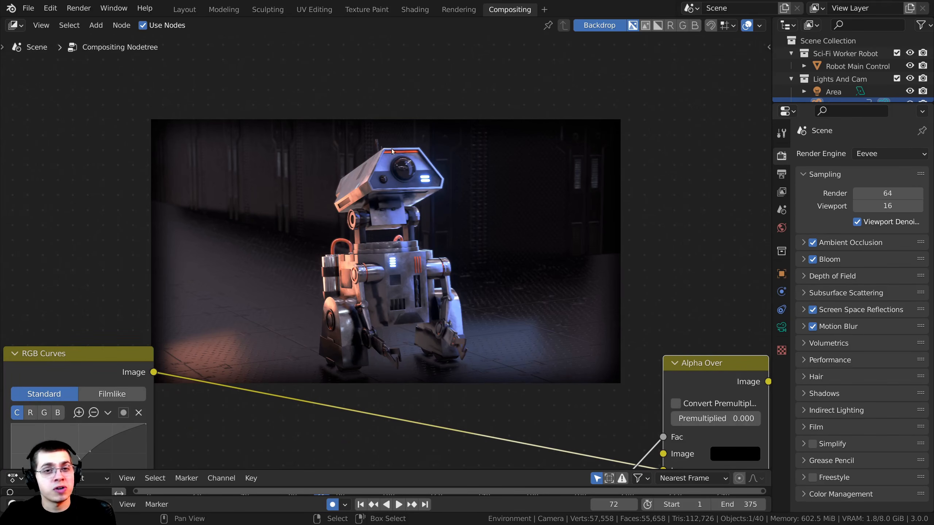
scroll(228, 77, "up", 1)
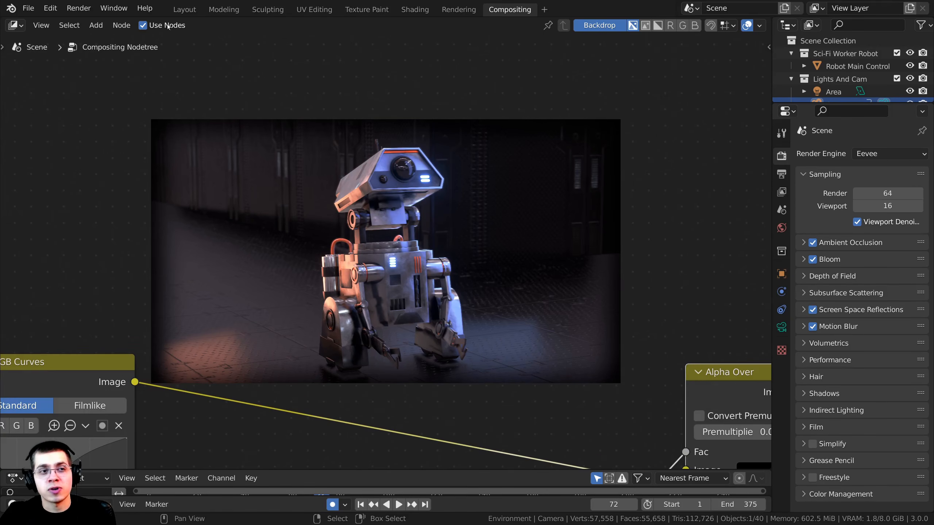
left_click(78, 12)
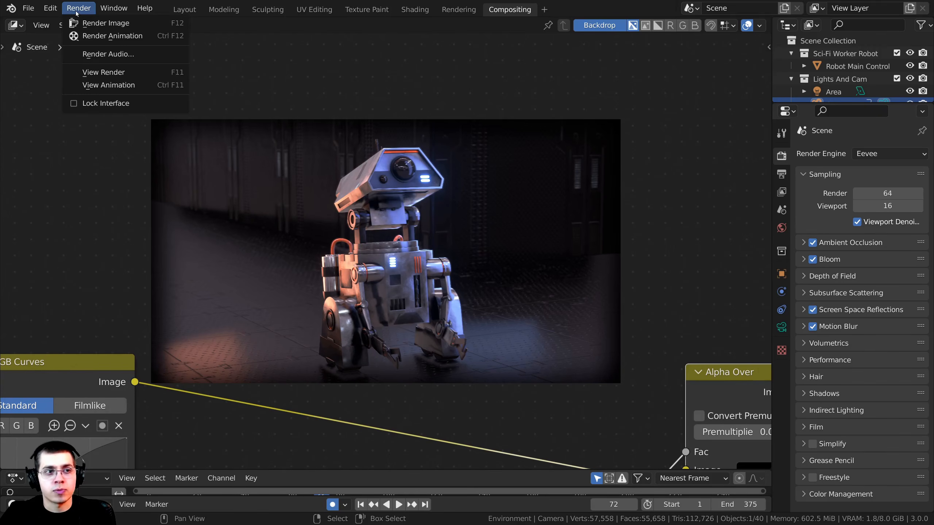
left_click(92, 36)
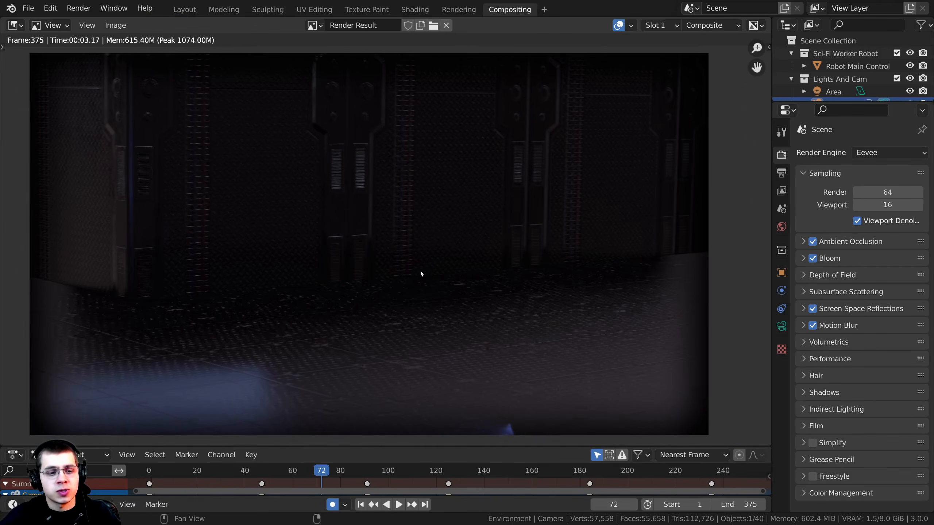
key("ctrl+s")
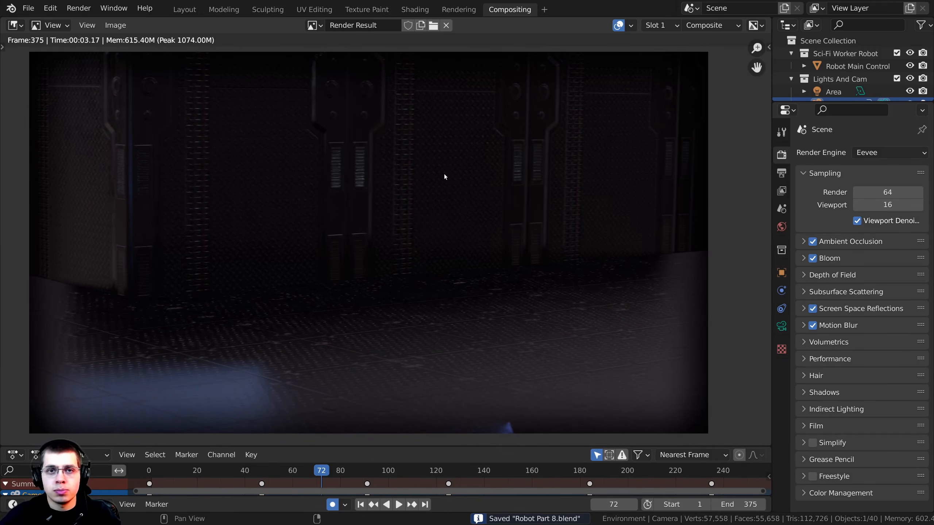
Start a new file from the Video Editing template
left_click(27, 8)
mouse_move(45, 23)
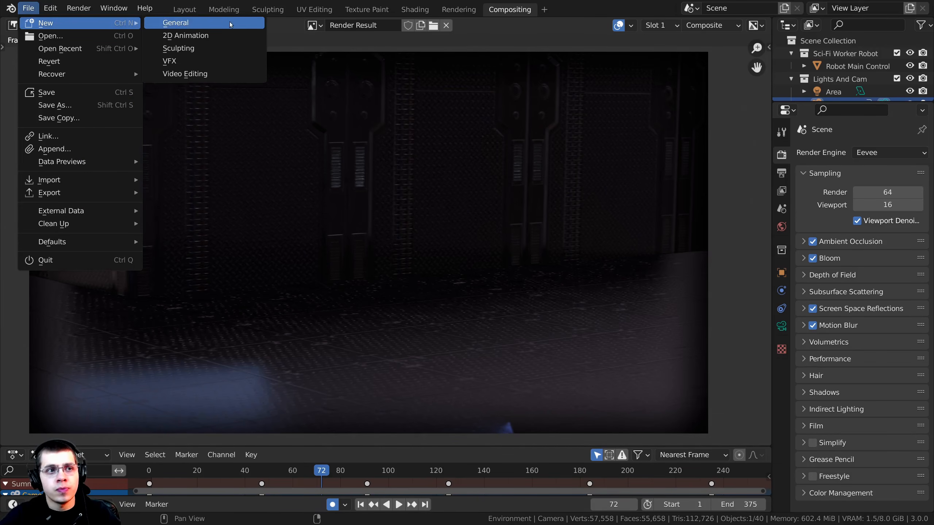
left_click(222, 74)
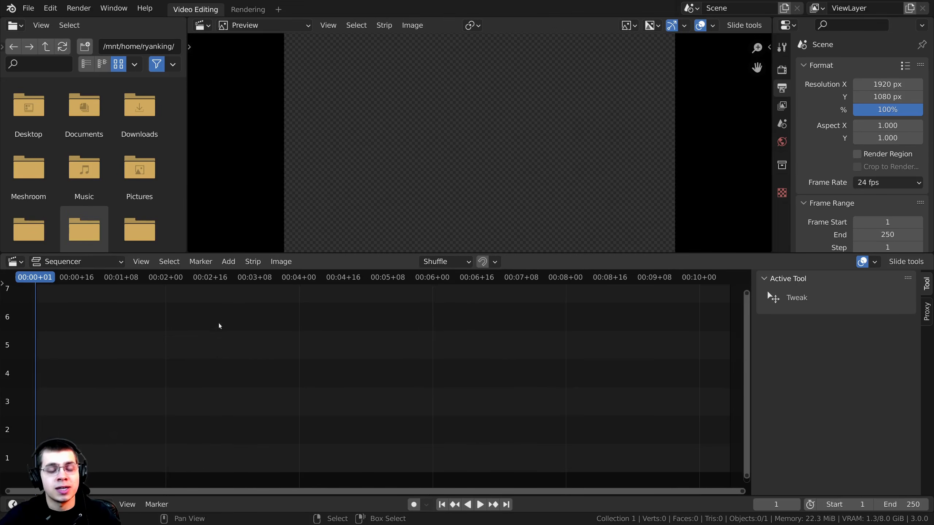
Add all PNG frames from the "render frames" folder to the sequencer as one image sequence strip on channel 1
scroll(218, 325, "down", 2)
scroll(217, 328, "up", 2)
key("shift+a")
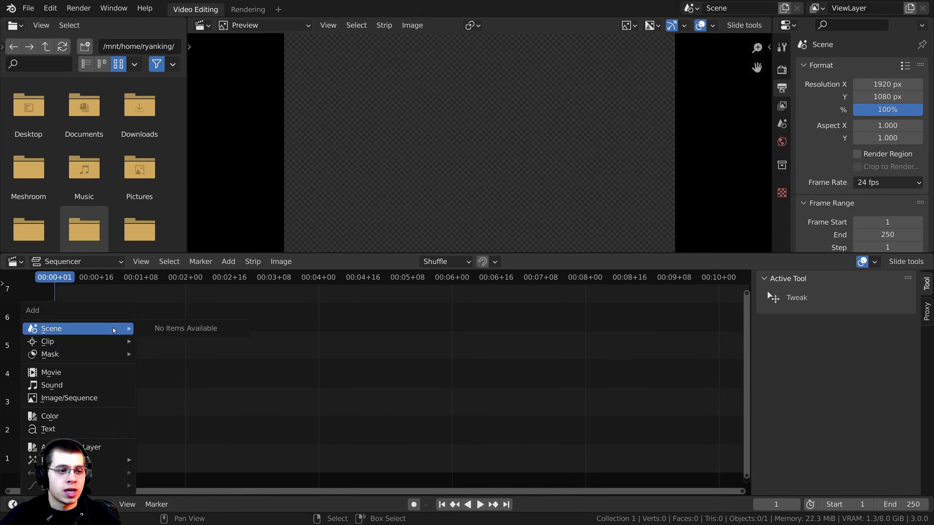
left_click(99, 398)
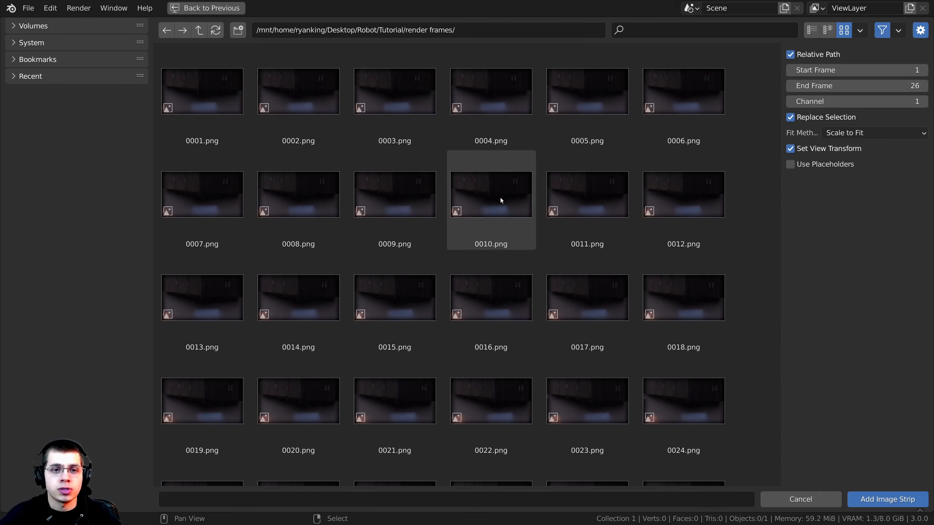
left_click(481, 189)
key("a")
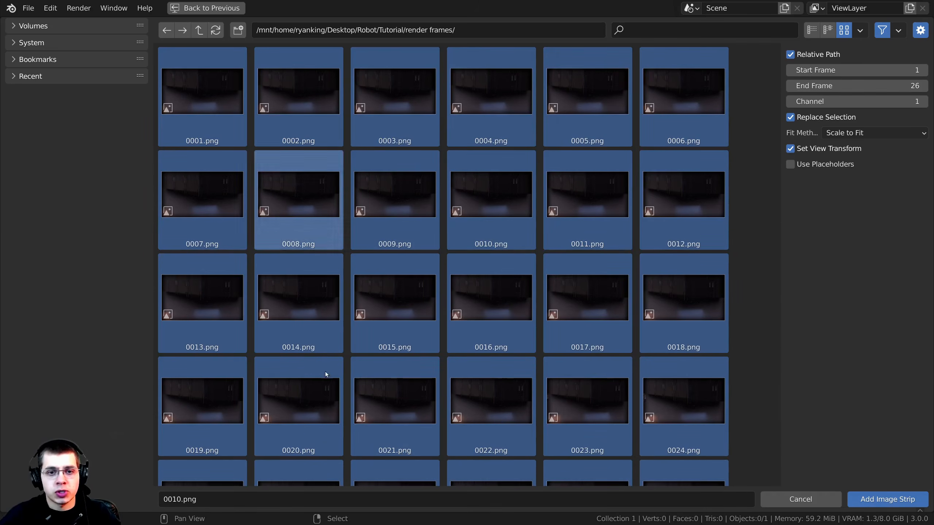
scroll(606, 276, "down", 4)
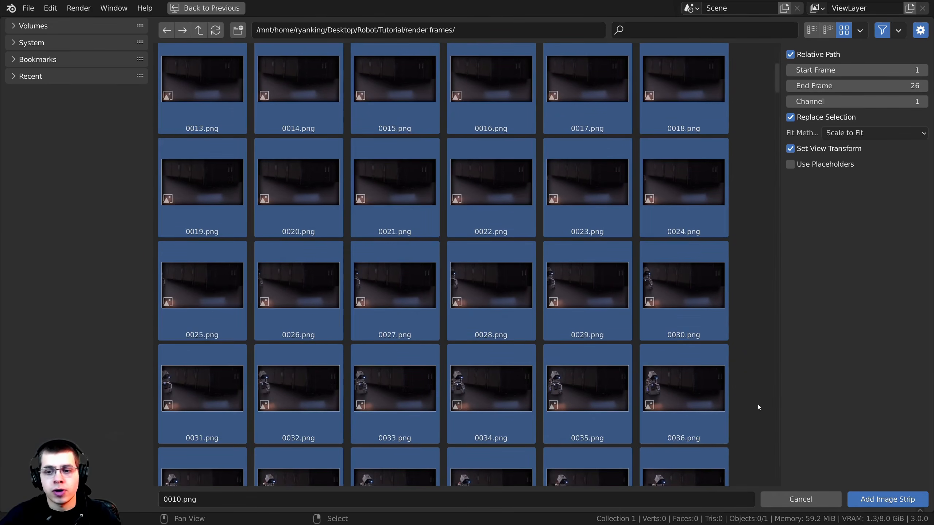
left_click(876, 499)
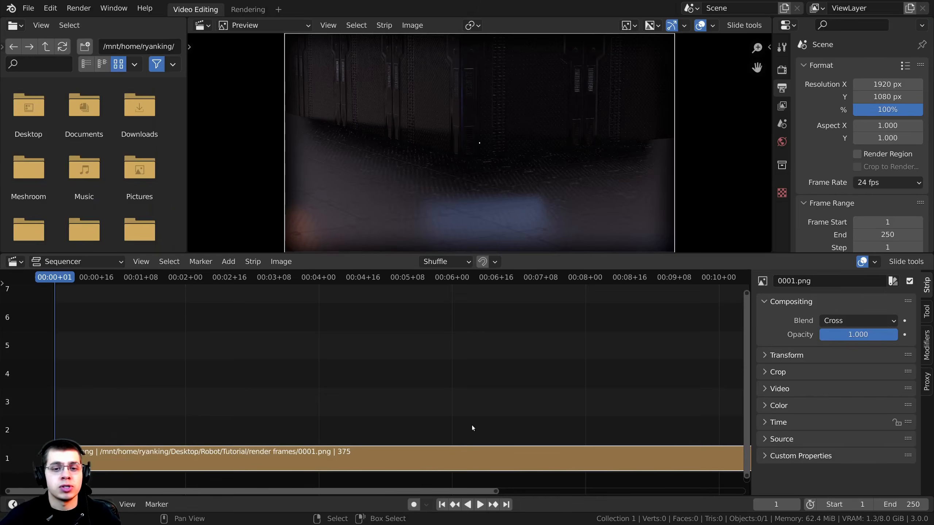
Set the video's output resolution scale to 200% of 1920 × 1080
scroll(595, 389, "down", 2)
middle_click_drag(599, 389, 524, 384)
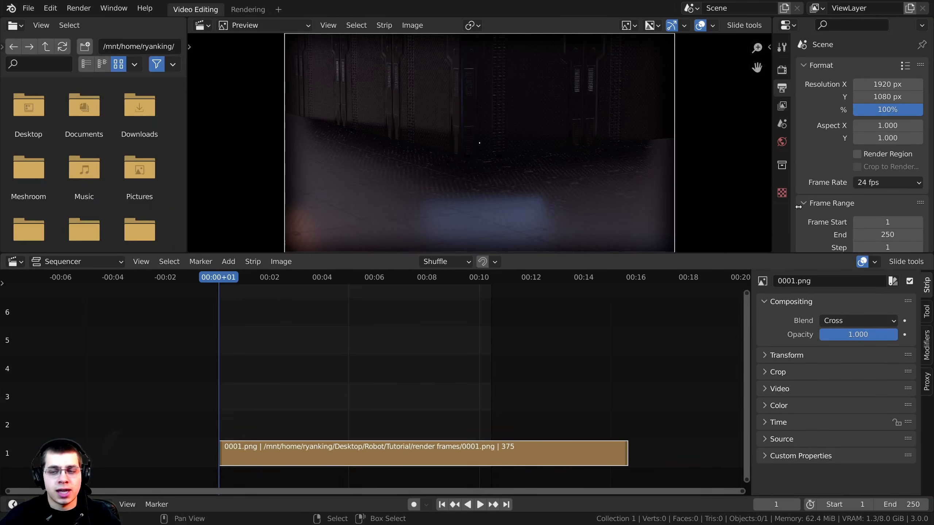
left_click(890, 107)
type("200")
key("Return")
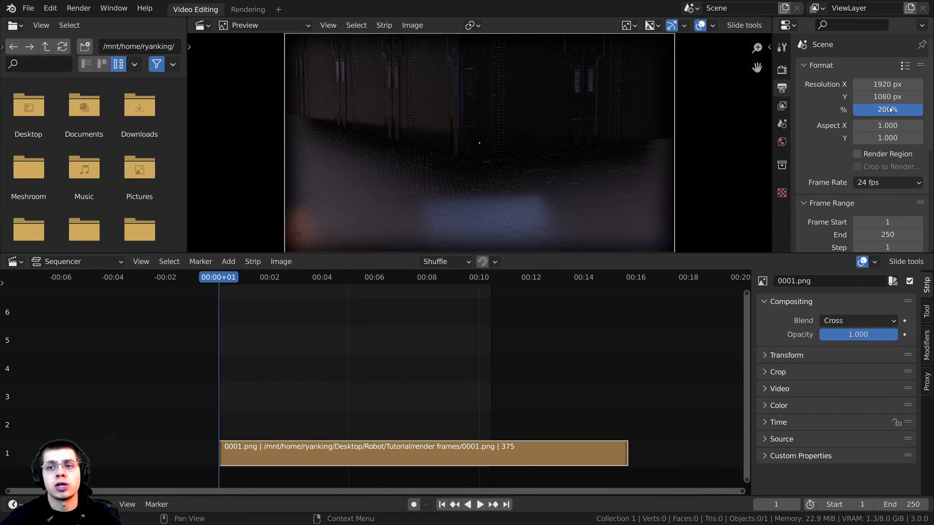
Set the video's end frame to 375 to match the end of the image strip
scroll(893, 183, "down", 2)
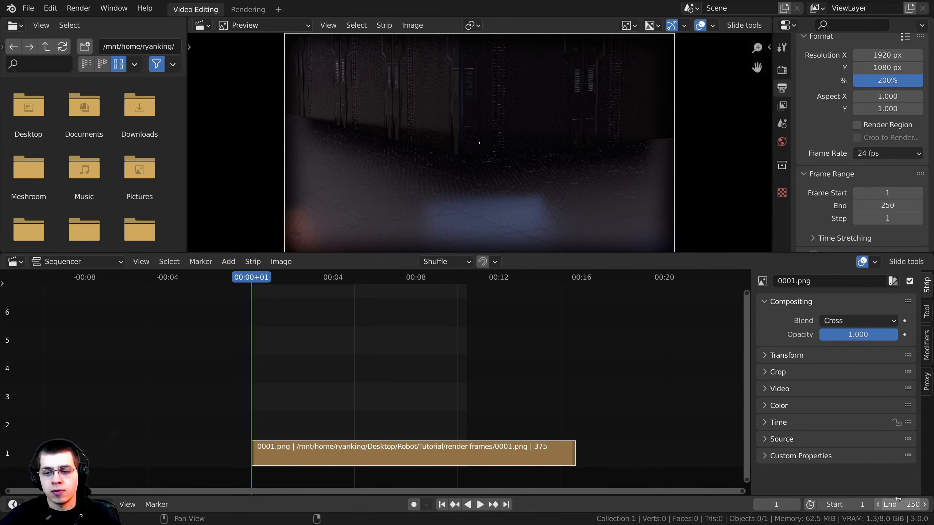
left_click_drag(896, 502, 931, 502)
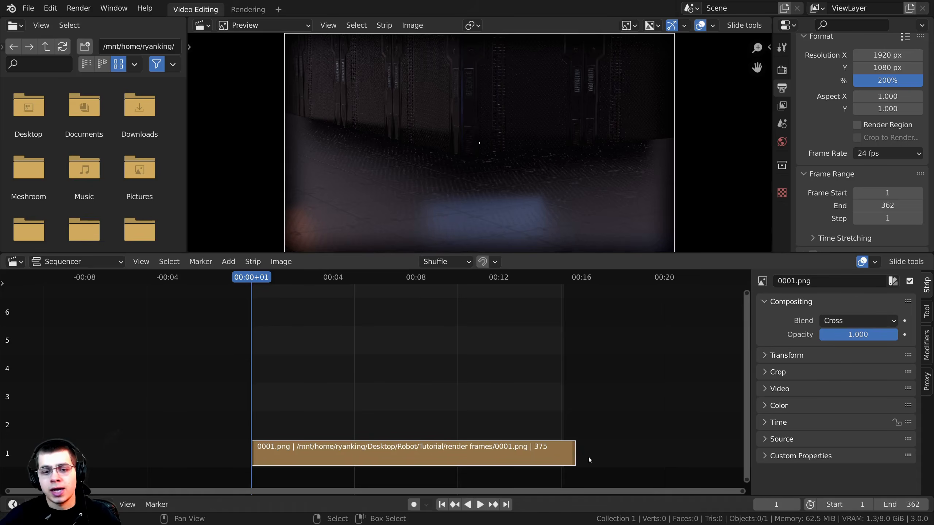
scroll(590, 459, "up", 5)
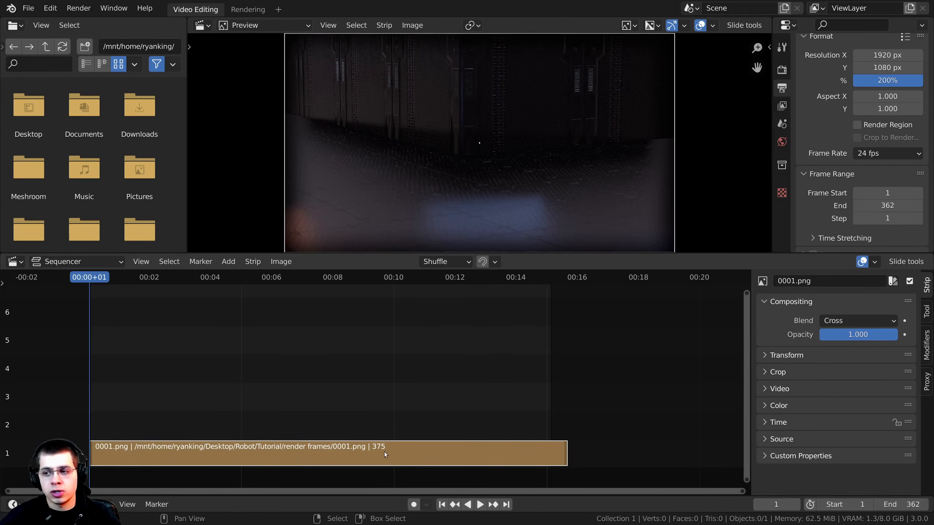
left_click(890, 504)
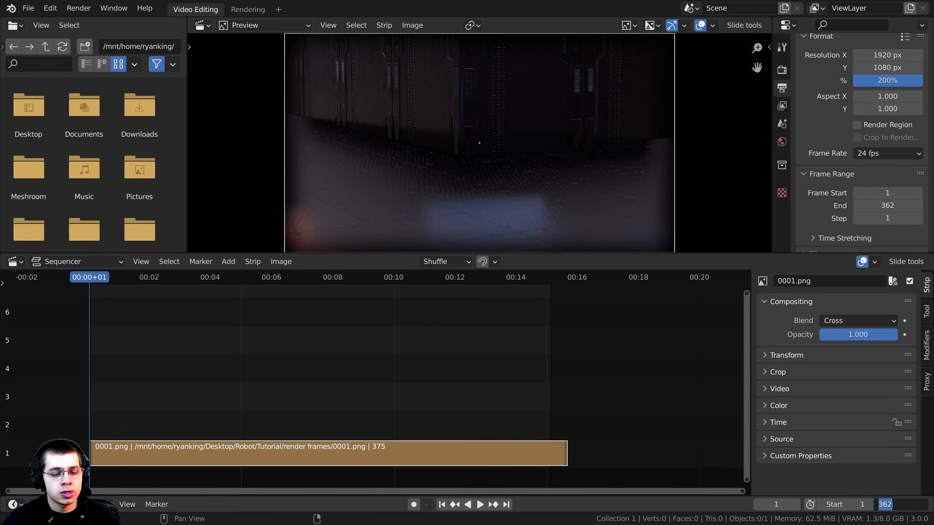
type("375")
key("Return")
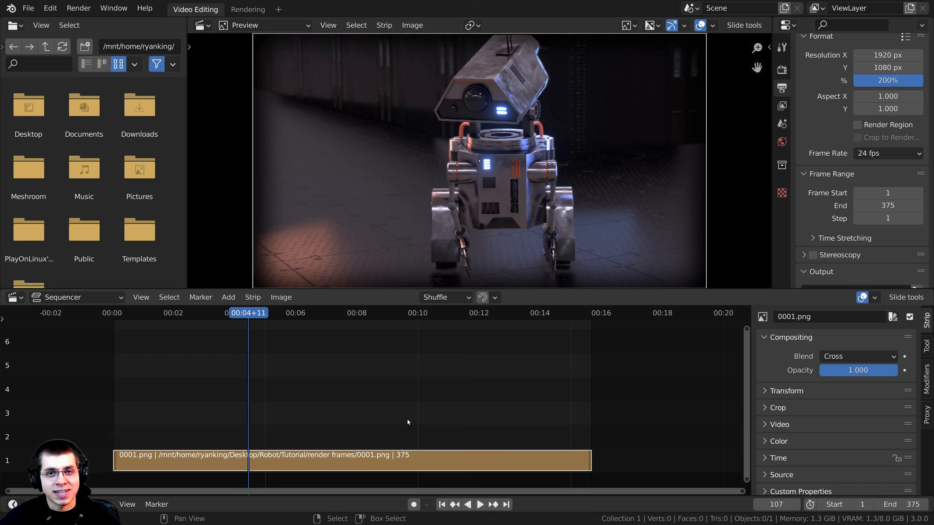
key("Home")
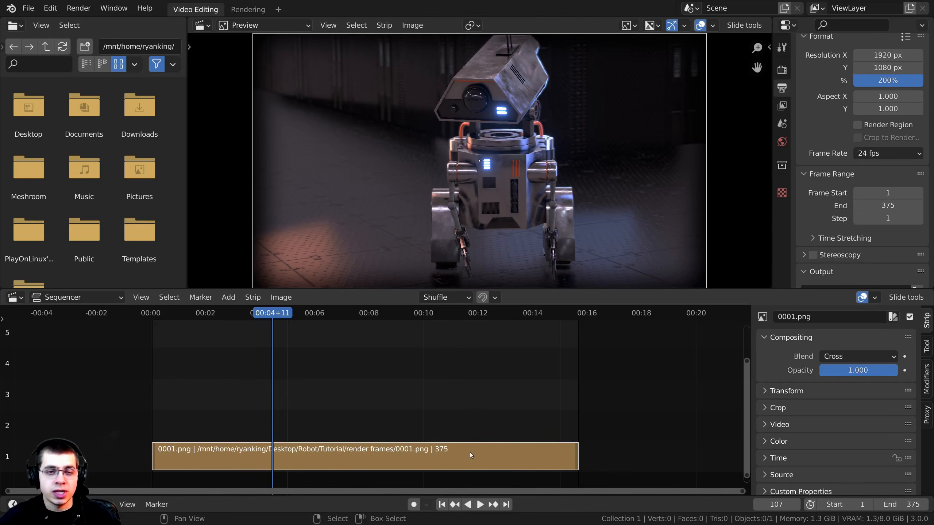
scroll(478, 417, "up", 2)
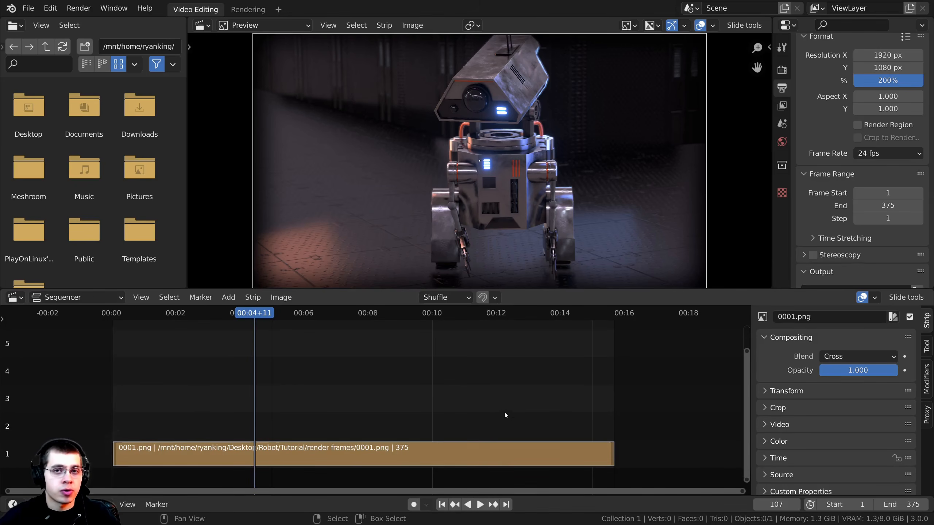
scroll(505, 412, "up", 3)
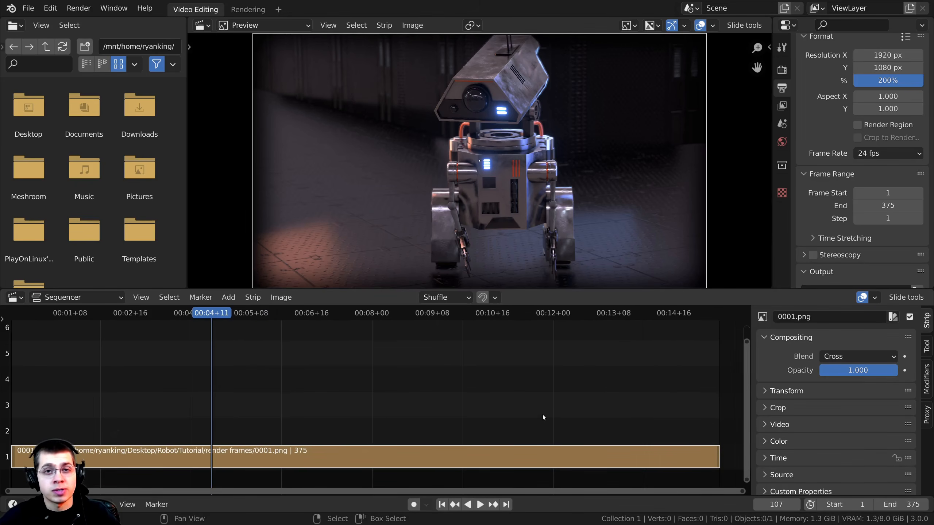
key("Home")
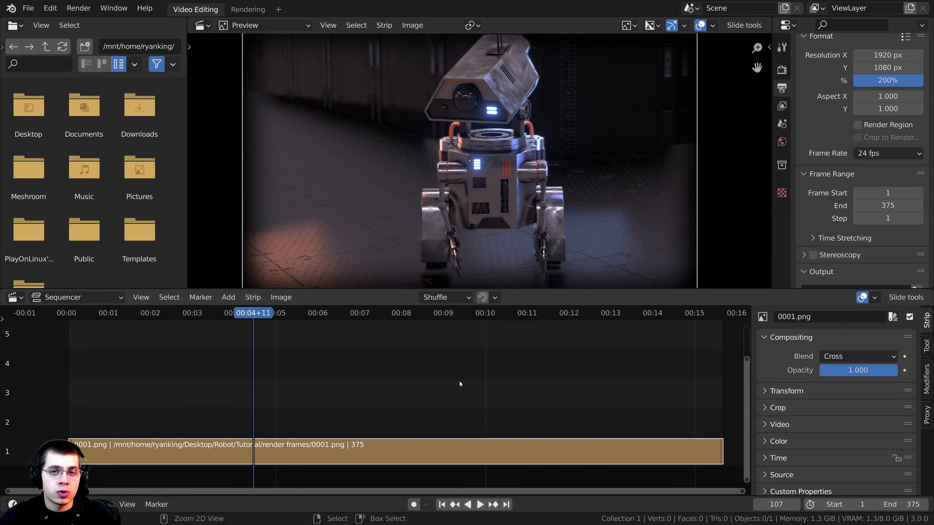
scroll(451, 417, "down", 1)
scroll(441, 414, "up", 1)
scroll(449, 394, "down", 1)
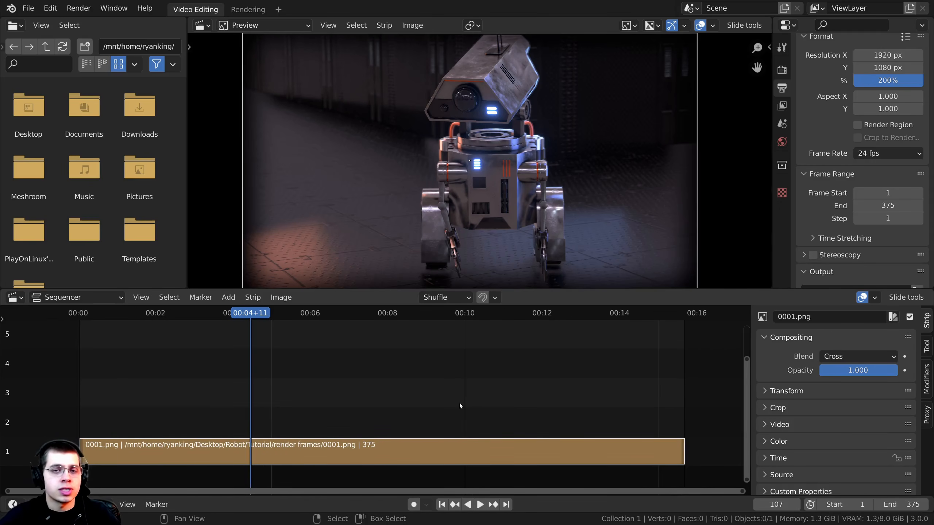
middle_click_drag(461, 396, 461, 361, "ctrl")
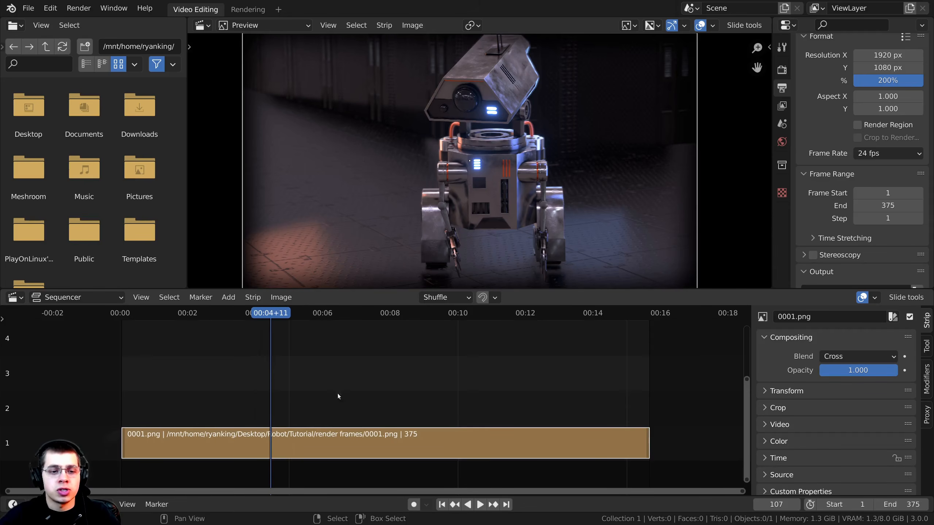
scroll(464, 390, "down", 1)
scroll(509, 103, "down", 1)
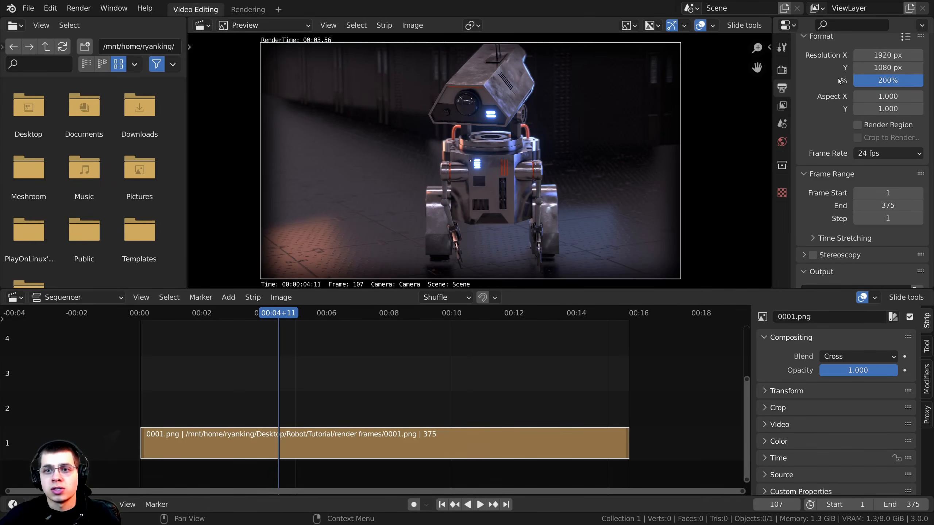
Set the video's output path to the Desktop/Robot/Tutorial folder with the file name "Final Render"
scroll(838, 85, "down", 5)
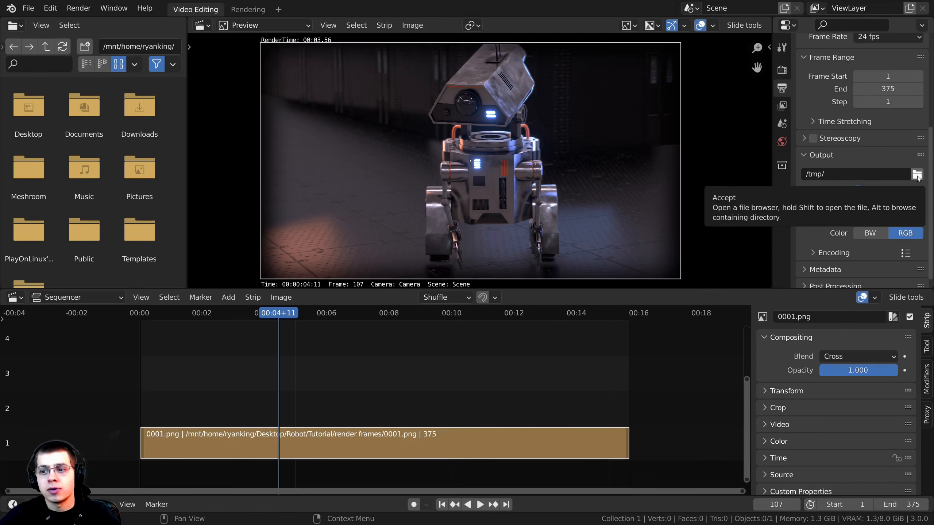
left_click(917, 175)
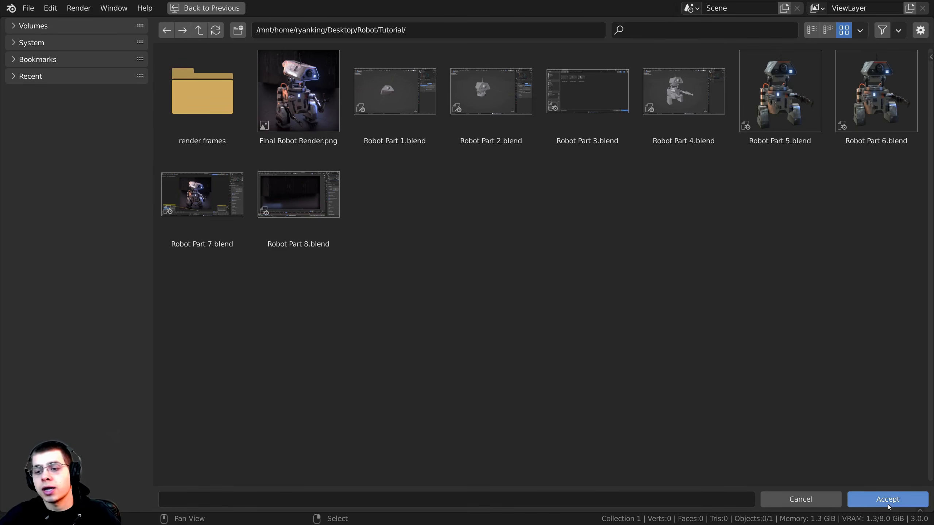
left_click(871, 496)
scroll(853, 199, "down", 1)
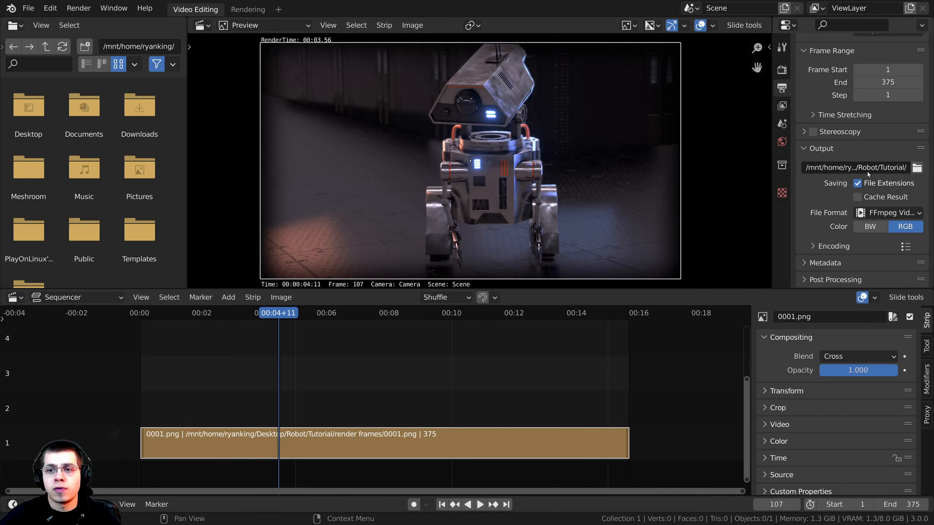
left_click(900, 169)
left_click(906, 168)
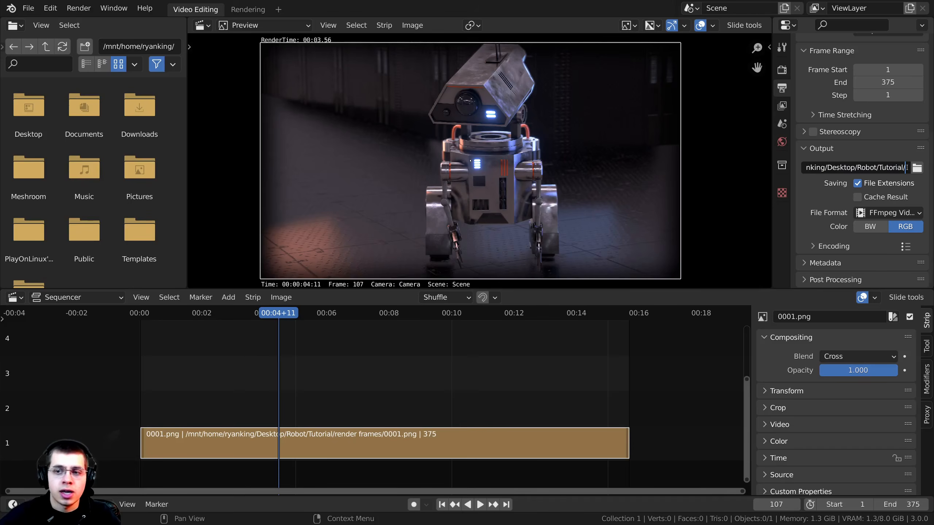
type("Final R")
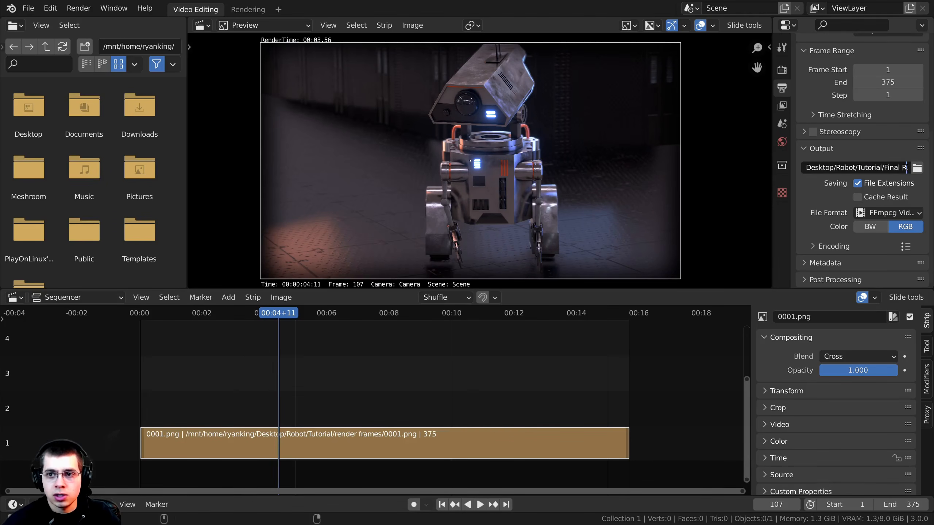
type("ender")
key("Return")
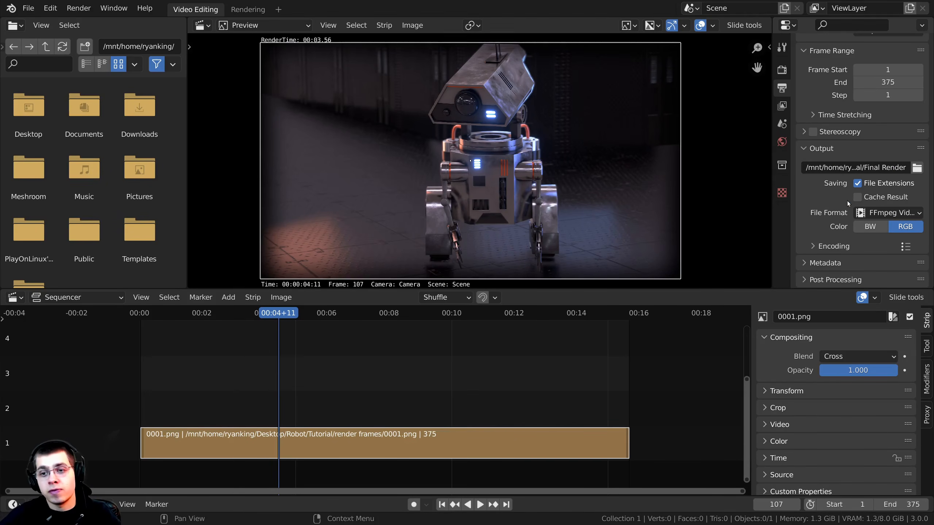
Examine the output file format and the encoding settings for container, video codec, quality and audio codec
left_click(878, 212)
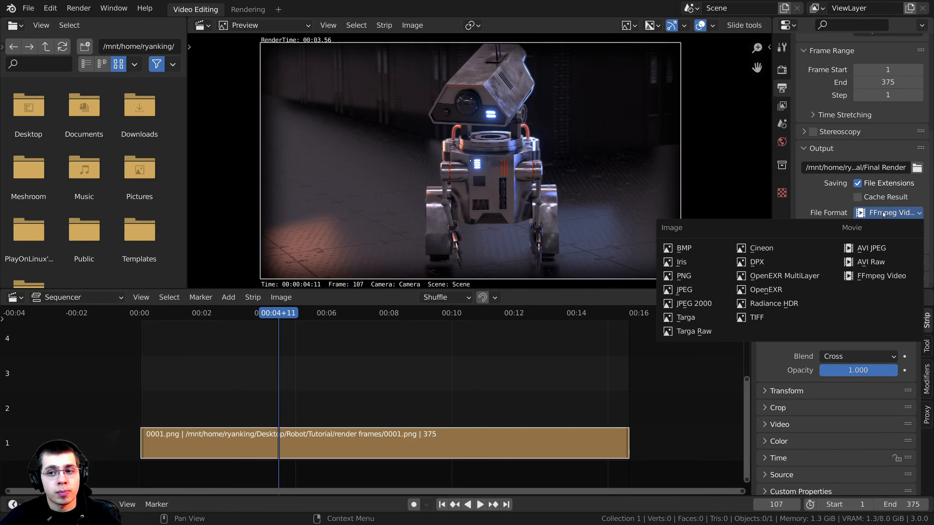
left_click(882, 216)
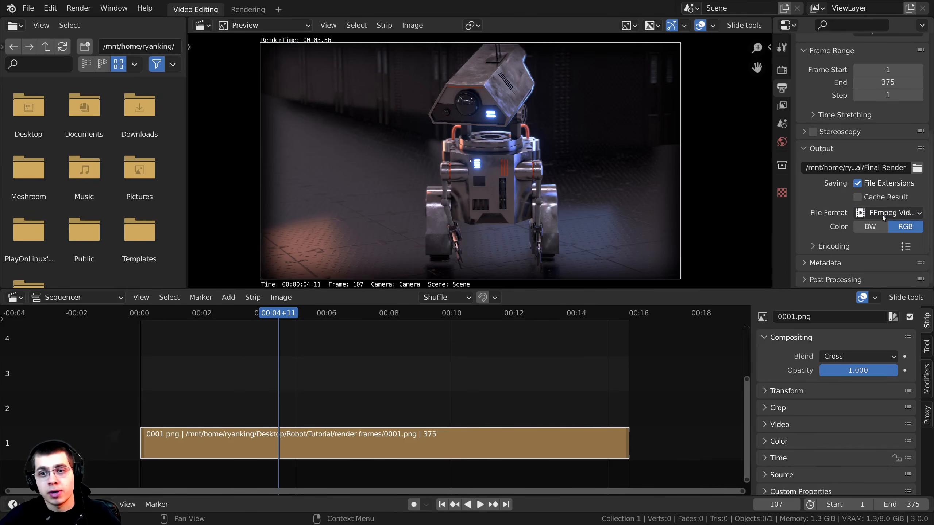
left_click(814, 246)
scroll(816, 207, "down", 6)
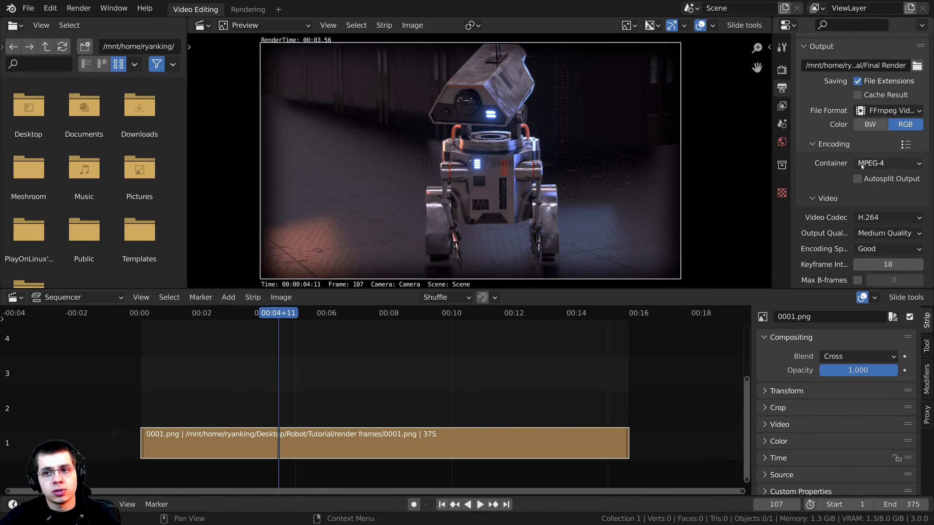
left_click(862, 165)
left_click(862, 166)
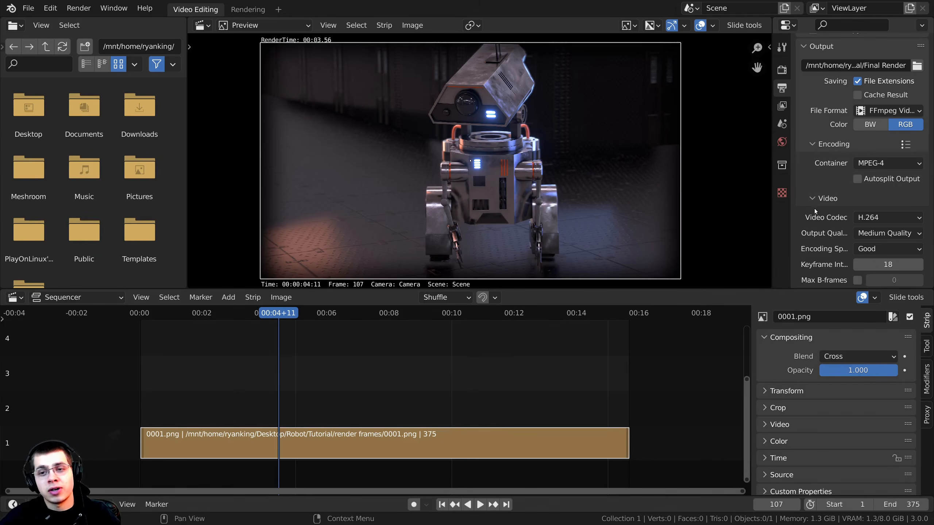
left_click(898, 218)
left_click(898, 217)
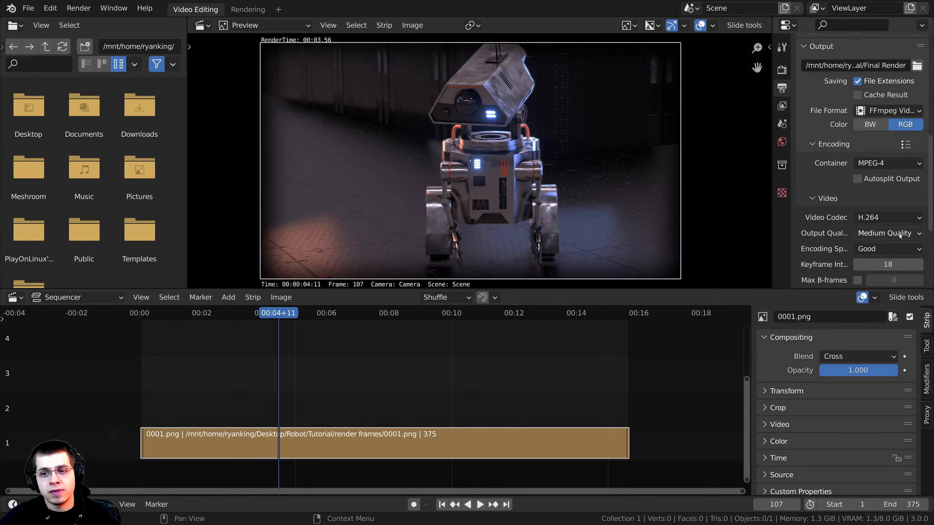
scroll(890, 230, "down", 5)
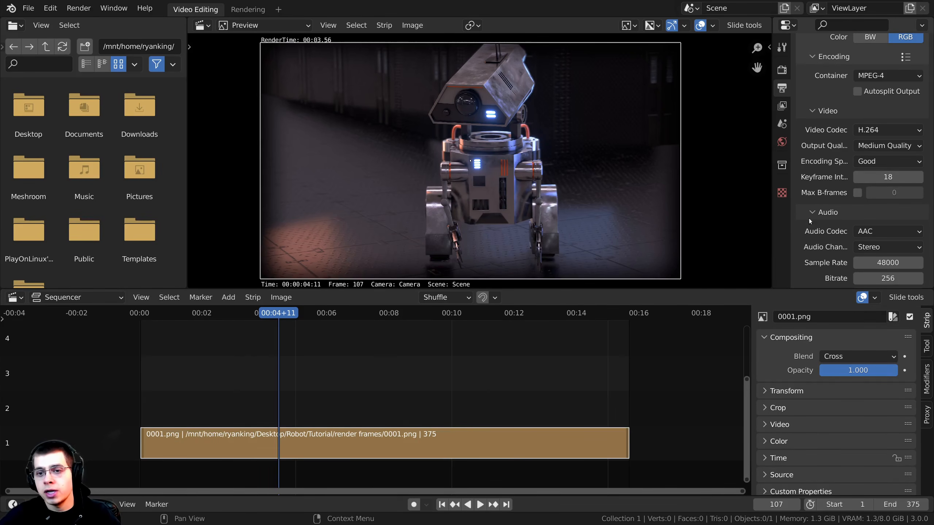
left_click(862, 232)
left_click(869, 233)
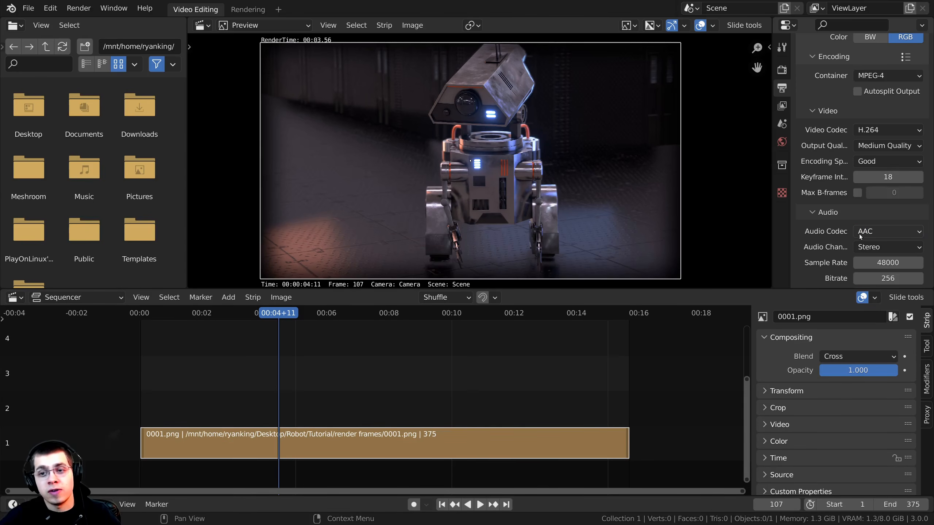
scroll(874, 250, "down", 3)
Render the sequencer's image strip as an animation to the output video file
scroll(874, 250, "up", 12)
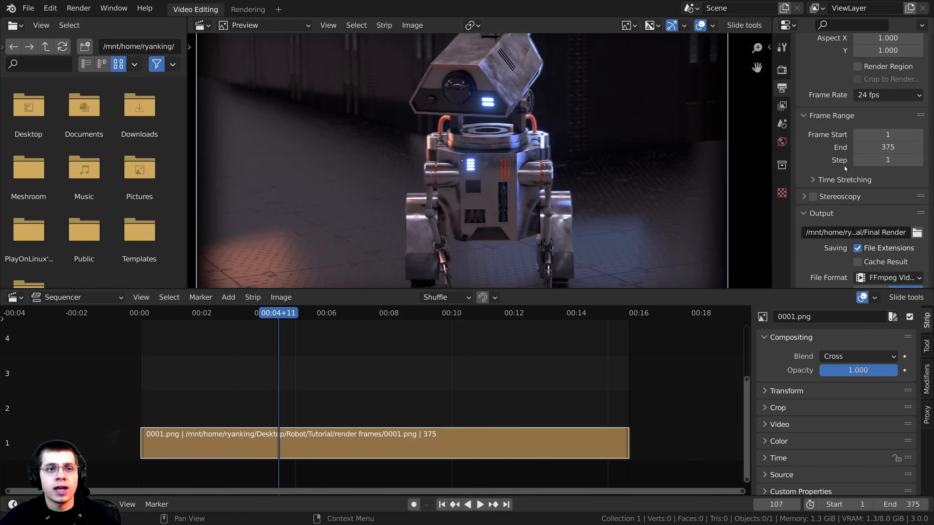
scroll(843, 166, "up", 5)
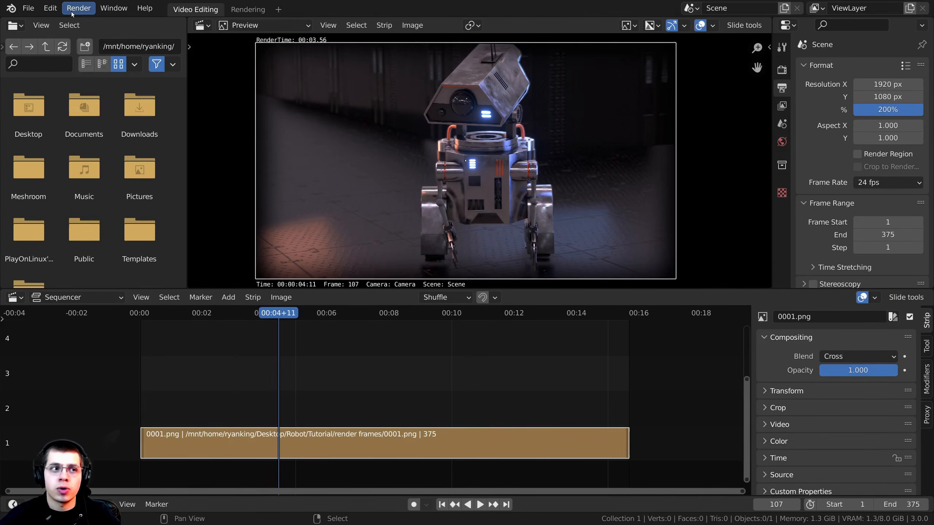
left_click(72, 11)
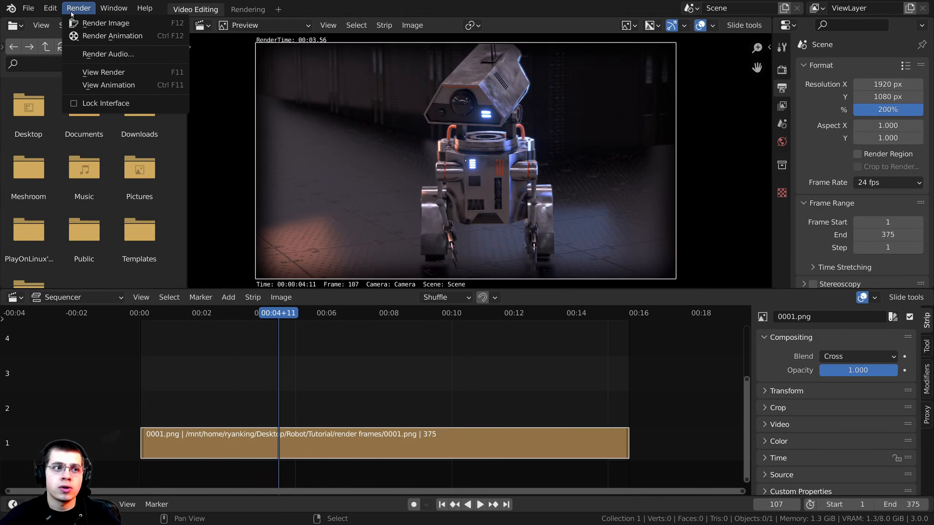
left_click(112, 36)
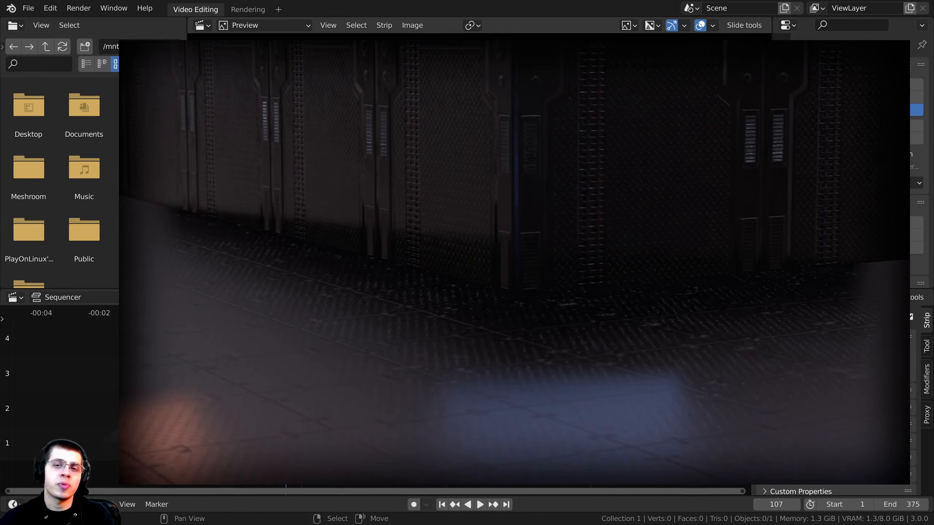